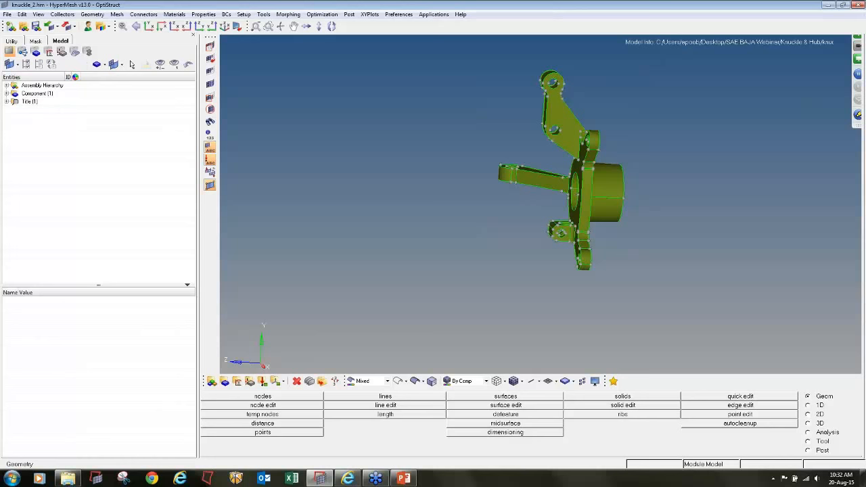
- Set up a 2D automesh on all knuckle surfaces with R-trias as the mesh type and an element size of 4
{"action": "left_click", "coordinate": [817, 414]}
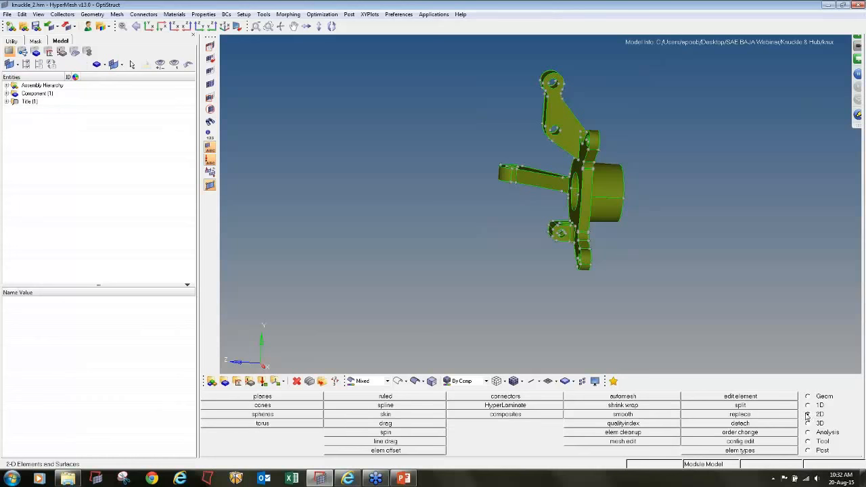
{"action": "left_click", "coordinate": [649, 399]}
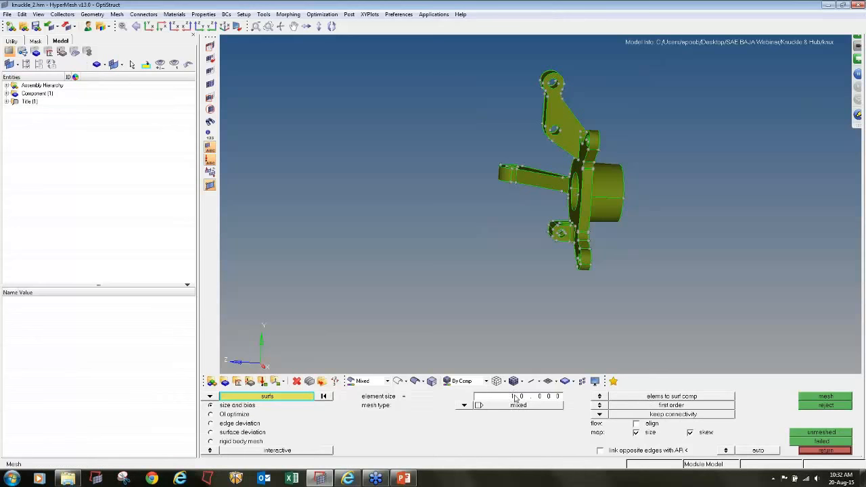
{"action": "left_click_drag", "start_coordinate": [466, 49], "coordinate": [731, 324], "text": "shift"}
{"action": "left_click", "coordinate": [476, 405]}
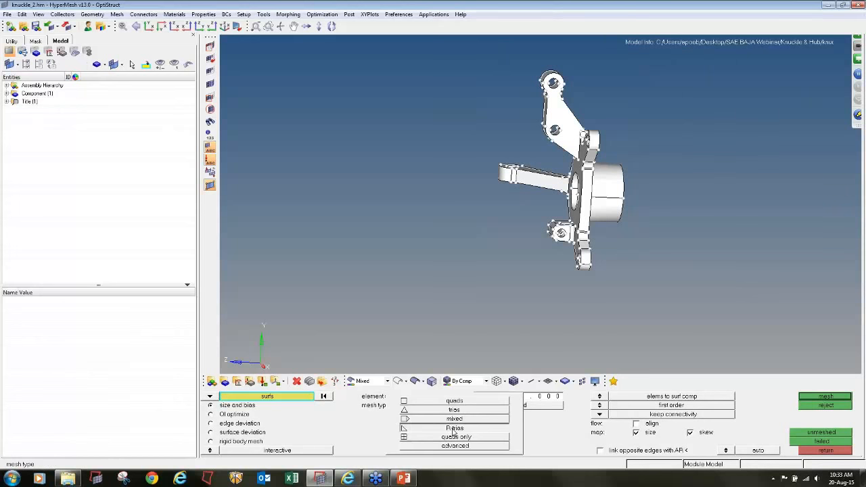
{"action": "left_click", "coordinate": [453, 429]}
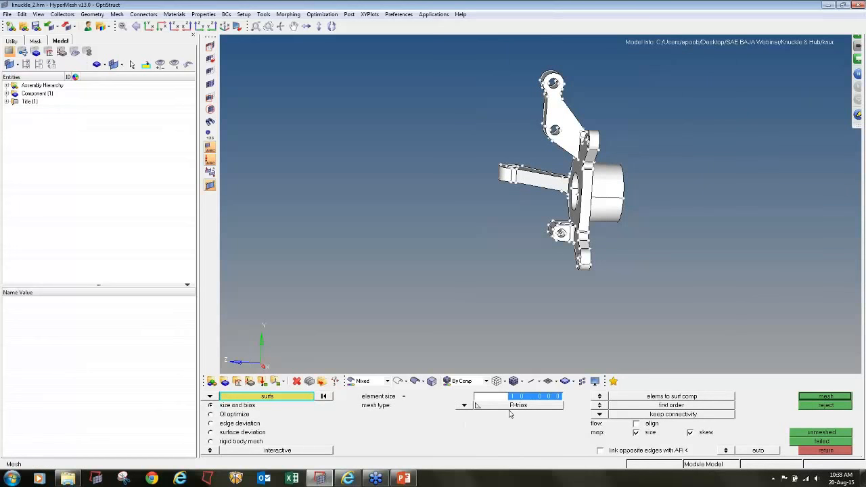
{"action": "type", "text": "4"}
{"action": "key", "text": "Return"}
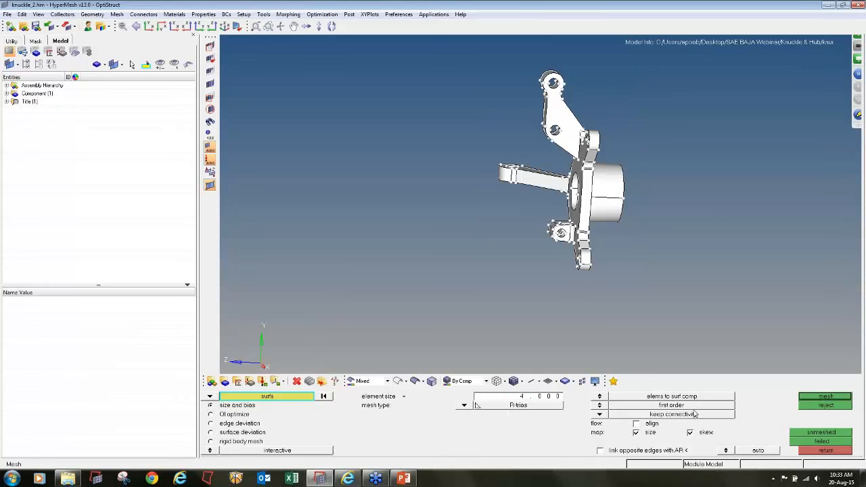
- Generate the surface mesh on the selected knuckle surfaces and accept it
{"action": "left_click", "coordinate": [810, 398]}
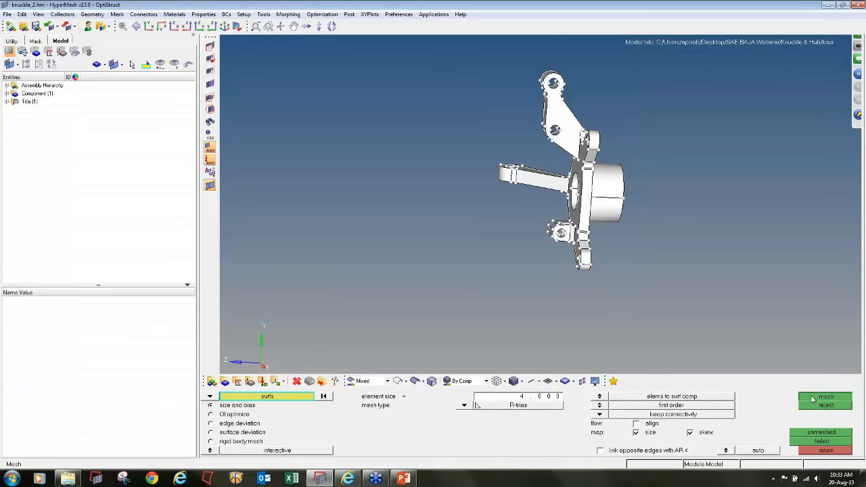
{"action": "left_click_drag", "start_coordinate": [530, 278], "coordinate": [541, 204], "text": "ctrl"}
{"action": "scroll", "coordinate": [572, 116], "scroll_direction": "up", "scroll_amount": 6, "text": "ctrl"}
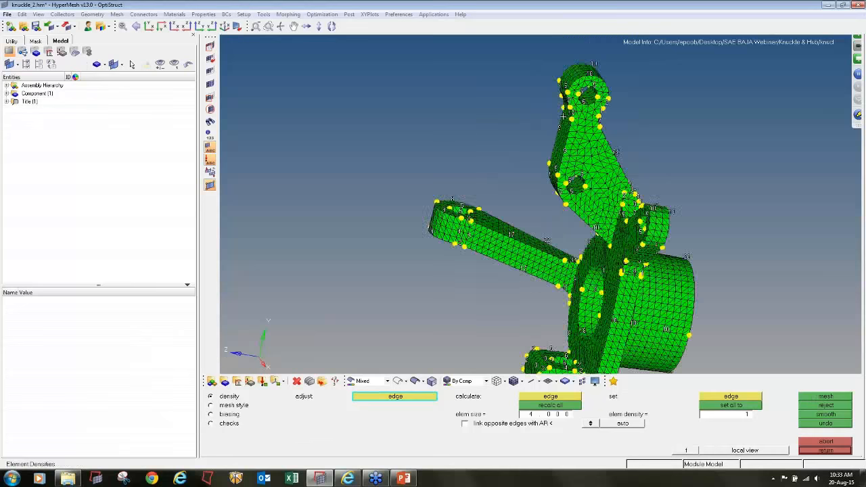
{"action": "scroll", "coordinate": [589, 203], "scroll_direction": "down", "scroll_amount": 2, "text": "ctrl"}
{"action": "left_click_drag", "start_coordinate": [635, 251], "coordinate": [511, 255], "text": "ctrl"}
{"action": "scroll", "coordinate": [574, 244], "scroll_direction": "down", "scroll_amount": 3, "text": "ctrl"}
{"action": "left_click_drag", "start_coordinate": [574, 245], "coordinate": [736, 259], "text": "ctrl"}
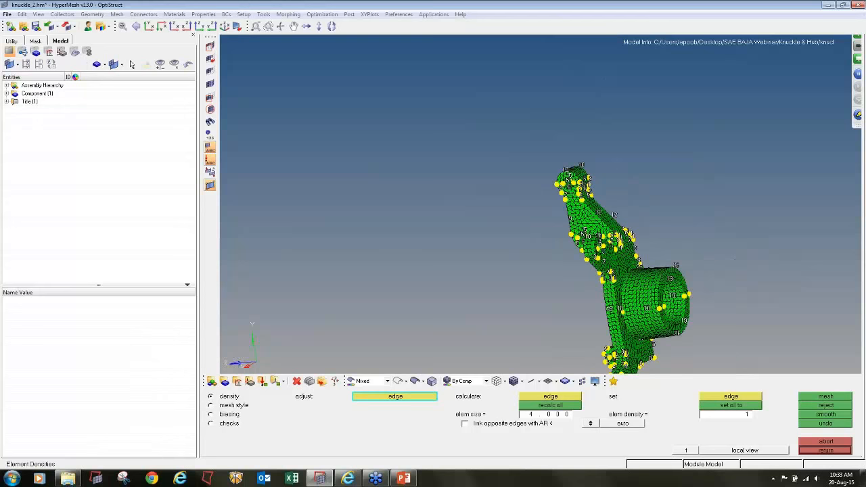
{"action": "left_click", "coordinate": [815, 450]}
- Hide the geometry of the STEERING_KNUCKLE component while keeping its elements displayed
{"action": "left_click", "coordinate": [7, 93]}
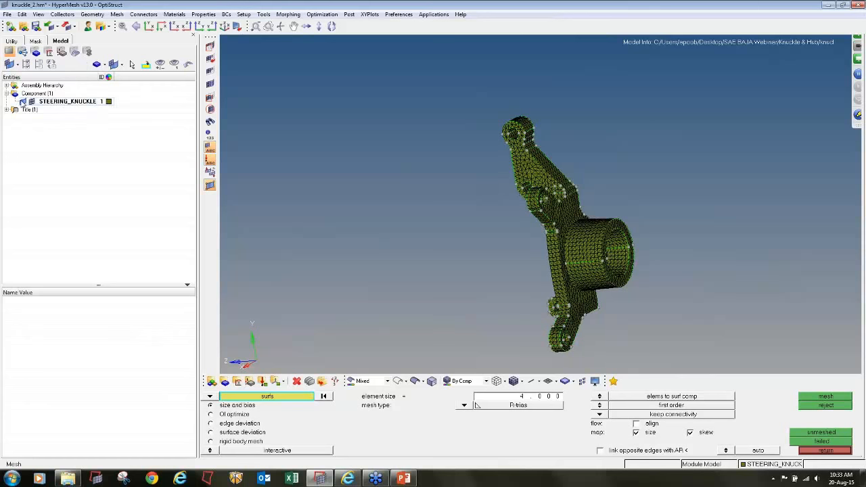
{"action": "left_click", "coordinate": [23, 101]}
- Temporarily mask a patch of elements on the upper arm to examine the inside of the mesh, and restore the full display
{"action": "left_click", "coordinate": [212, 46]}
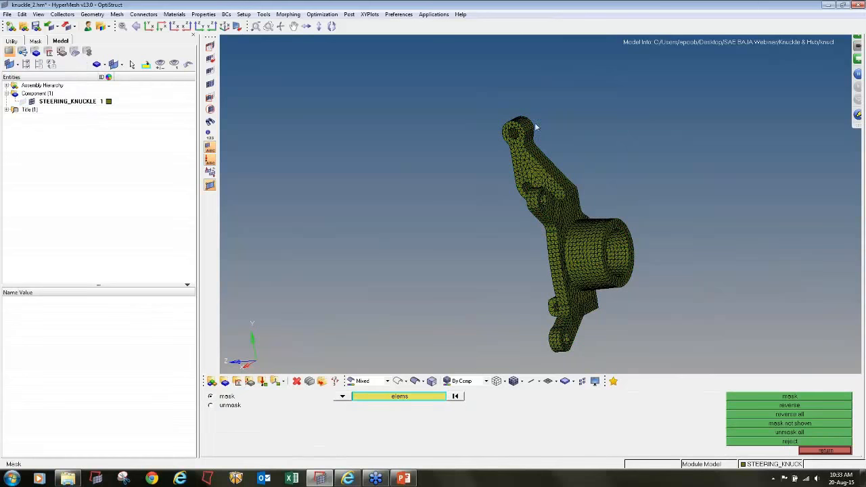
{"action": "left_click_drag", "start_coordinate": [531, 117], "coordinate": [579, 247], "text": "shift"}
{"action": "middle_click", "coordinate": [493, 166]}
{"action": "scroll", "coordinate": [514, 199], "scroll_direction": "up", "scroll_amount": 5, "text": "ctrl"}
{"action": "scroll", "coordinate": [515, 199], "scroll_direction": "up", "scroll_amount": 3, "text": "ctrl"}
{"action": "key", "text": "f"}
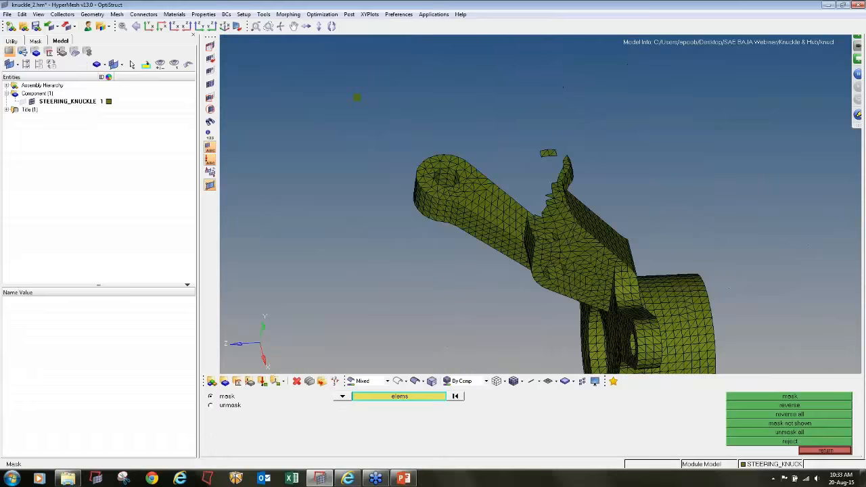
{"action": "left_click_drag", "start_coordinate": [321, 104], "coordinate": [321, 80], "text": "ctrl"}
{"action": "scroll", "coordinate": [570, 197], "scroll_direction": "down", "scroll_amount": 3, "text": "ctrl"}
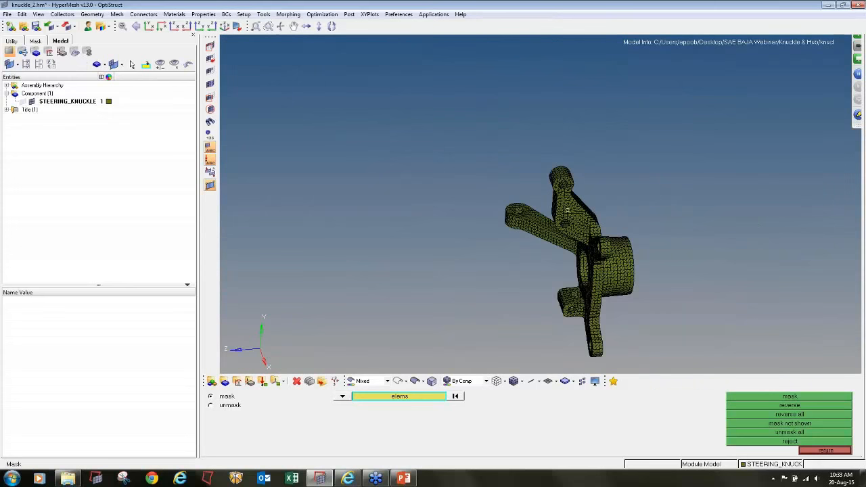
{"action": "left_click_drag", "start_coordinate": [569, 212], "coordinate": [583, 198], "text": "ctrl"}
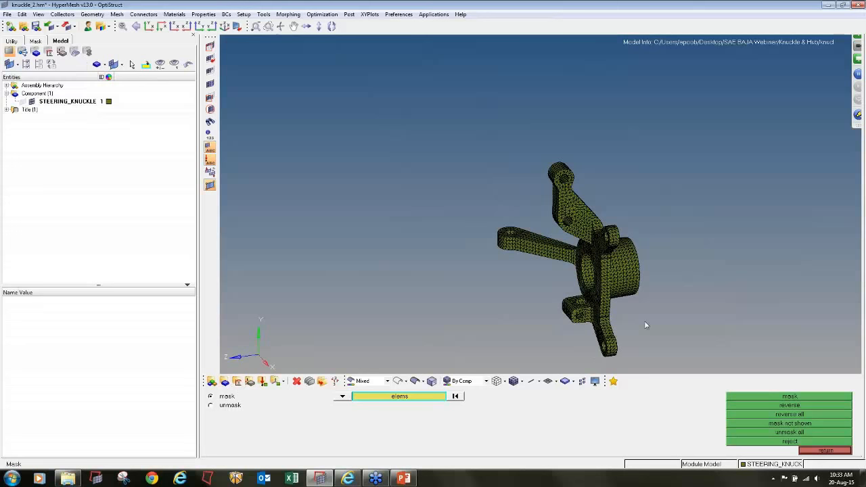
{"action": "left_click_drag", "start_coordinate": [645, 326], "coordinate": [595, 260], "text": "ctrl"}
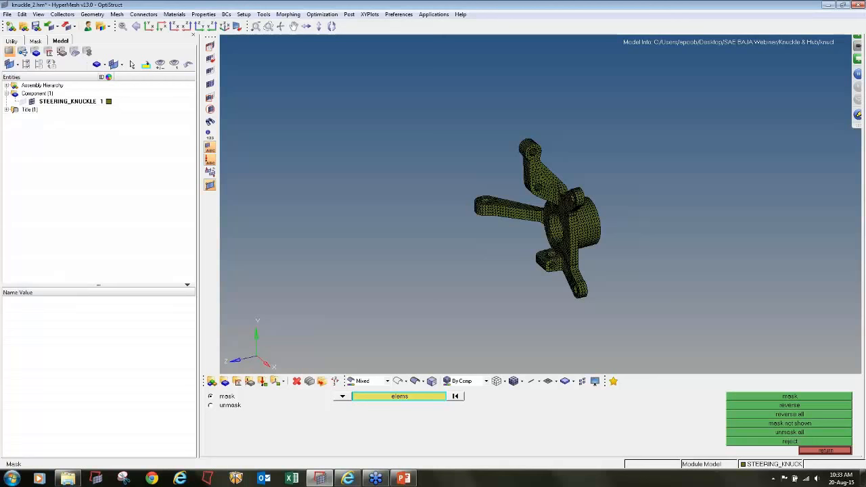
- Check the 2D elements for Jacobian, warpage, aspect ratio and minimum tria angle
{"action": "key", "text": "F10"}
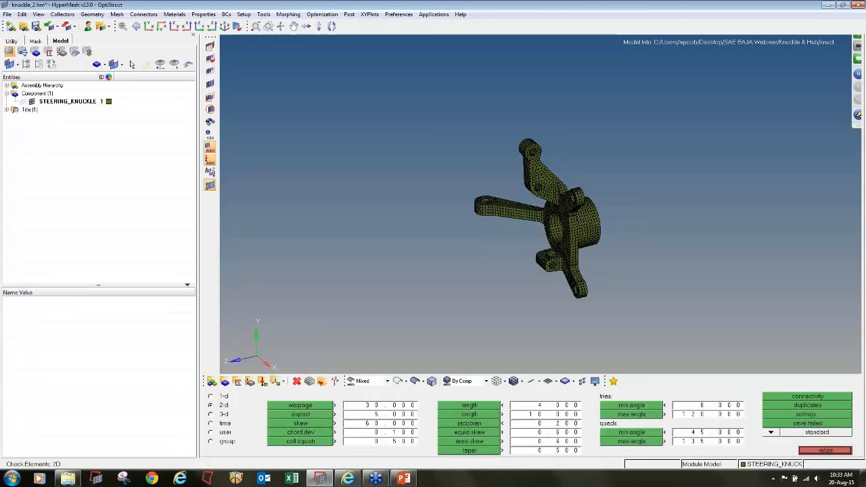
{"action": "left_click", "coordinate": [455, 424]}
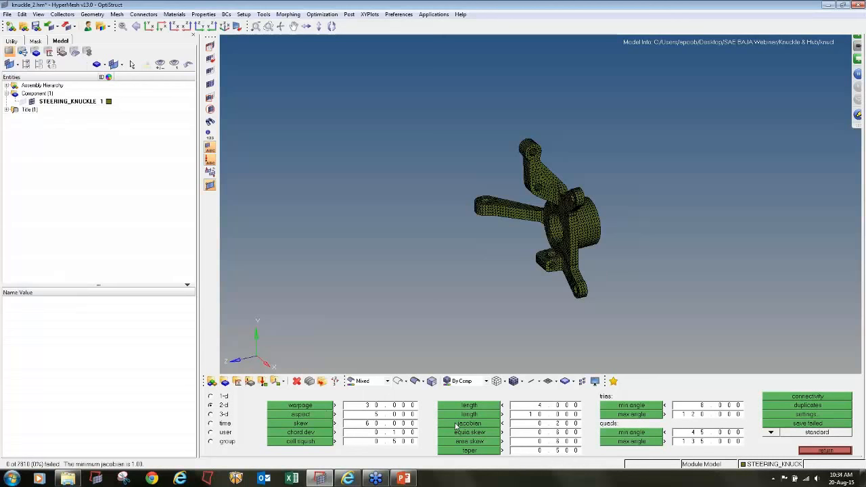
{"action": "left_click", "coordinate": [322, 408]}
{"action": "left_click", "coordinate": [322, 416]}
{"action": "left_click", "coordinate": [649, 407]}
{"action": "left_click", "coordinate": [648, 407]}
- Set the minimum tria angle limit to 15, run that check and save the failed elements
{"action": "left_click", "coordinate": [692, 407]}
{"action": "type", "text": "15"}
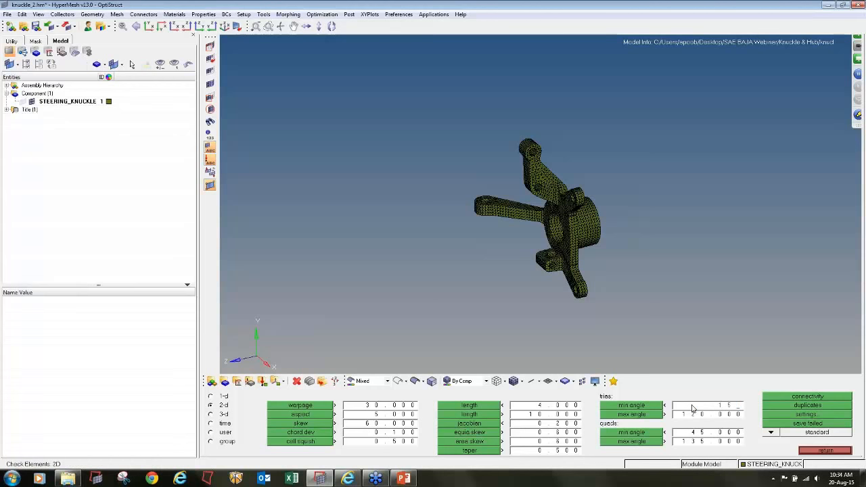
{"action": "key", "text": "Return"}
{"action": "left_click", "coordinate": [787, 424]}
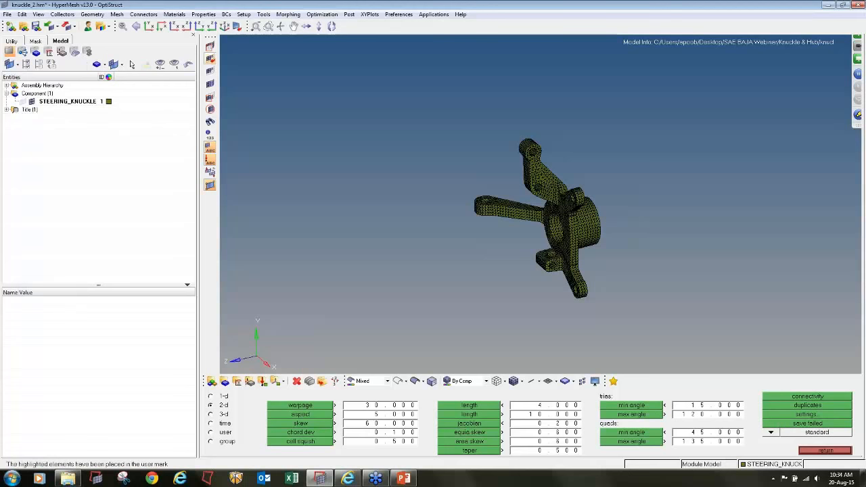
- Retrieve the saved failed elements, reverse the selection and mask everything else
{"action": "left_click", "coordinate": [210, 46]}
{"action": "left_click", "coordinate": [380, 395]}
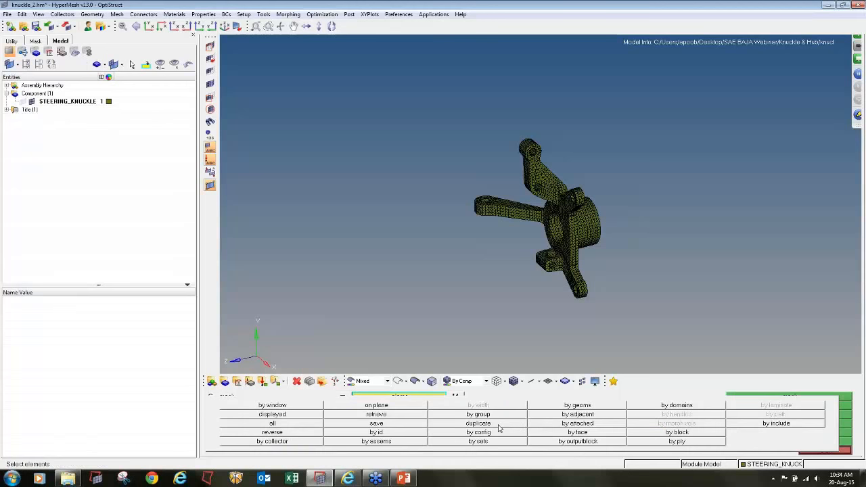
{"action": "left_click", "coordinate": [396, 415]}
{"action": "left_click", "coordinate": [397, 398]}
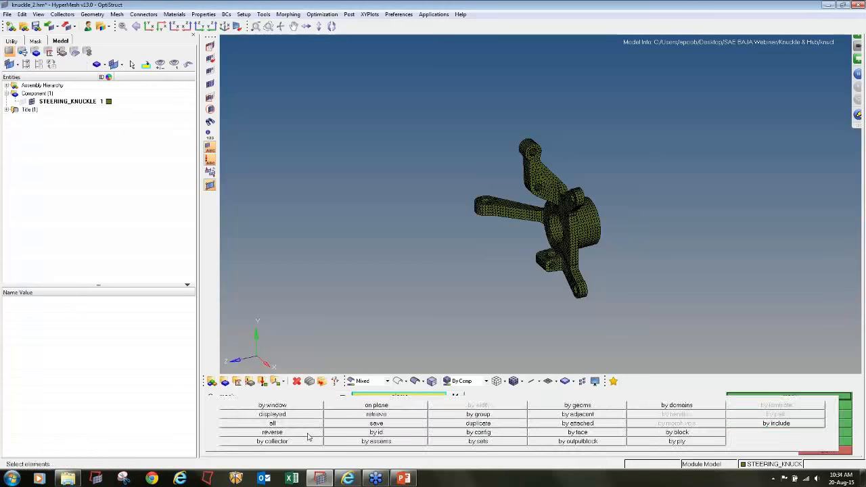
{"action": "left_click", "coordinate": [307, 434]}
{"action": "left_click", "coordinate": [789, 396]}
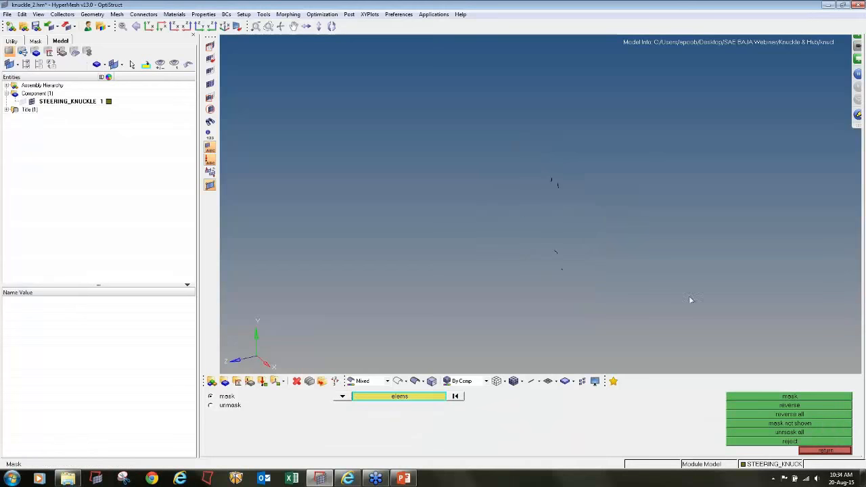
- Add temporary nodes at all nodes of the displayed failed elements and bring the rest of the mesh back into view
{"action": "key", "text": "shift+F2"}
{"action": "left_click_drag", "start_coordinate": [721, 346], "coordinate": [373, 69], "text": "shift"}
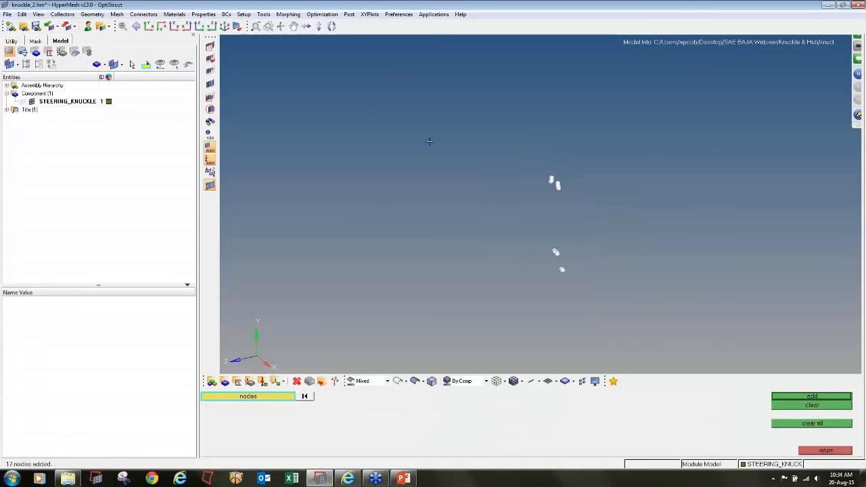
{"action": "left_click", "coordinate": [826, 450]}
{"action": "key", "text": "F12"}
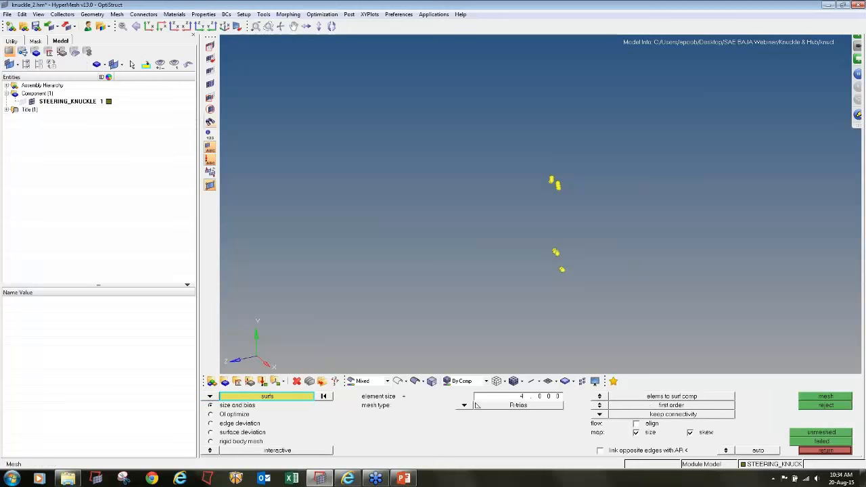
{"action": "left_click", "coordinate": [211, 84]}
- Set the distance between the two closely spaced marked nodes at the narrow corner element to 1.2
{"action": "left_click_drag", "start_coordinate": [542, 177], "coordinate": [588, 284], "text": "ctrl"}
{"action": "scroll", "coordinate": [573, 193], "scroll_direction": "up", "scroll_amount": 3, "text": "ctrl"}
{"action": "scroll", "coordinate": [572, 193], "scroll_direction": "up", "scroll_amount": 10, "text": "ctrl"}
{"action": "key", "text": "F4"}
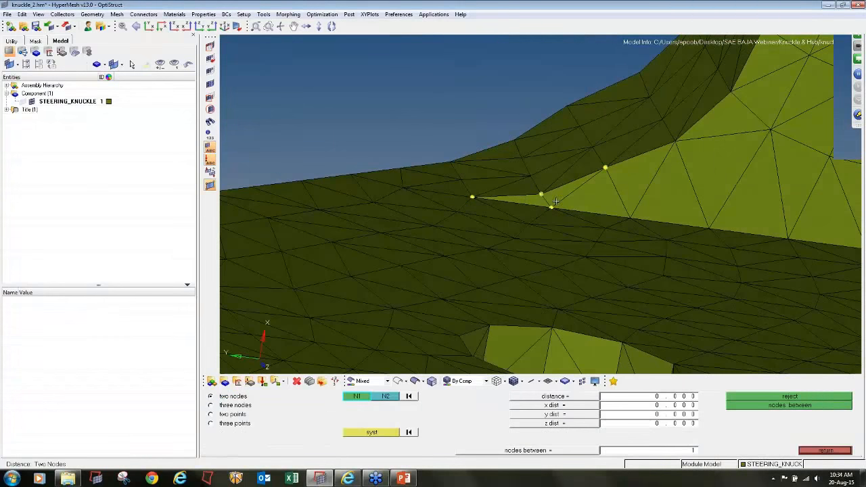
{"action": "left_click", "coordinate": [541, 195]}
{"action": "left_click", "coordinate": [552, 207]}
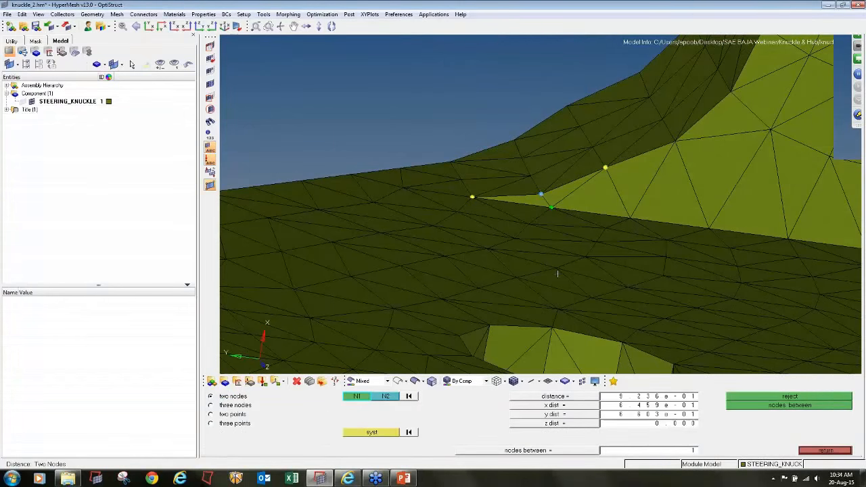
{"action": "double_click", "coordinate": [651, 398]}
{"action": "type", "text": "1.2"}
{"action": "key", "text": "Return"}
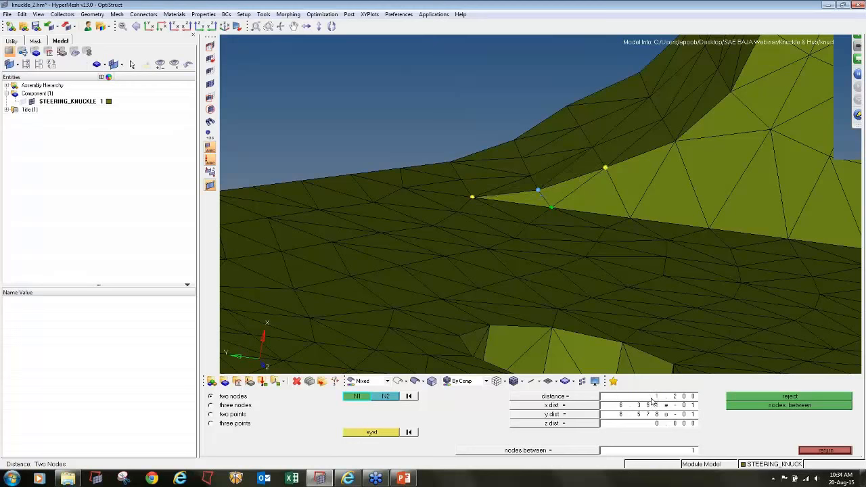
- Examine the remaining marked nodes near the small lug, especially the nearly coincident pair at the hole's edge
{"action": "scroll", "coordinate": [723, 247], "scroll_direction": "down", "scroll_amount": 10}
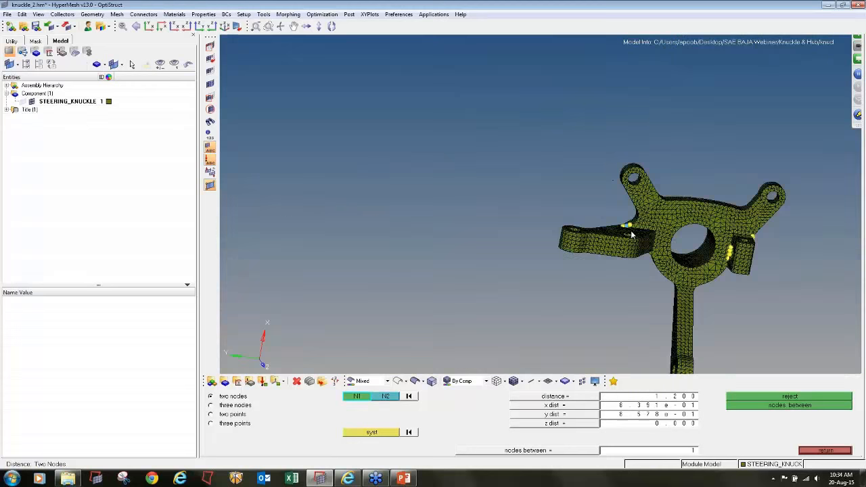
{"action": "scroll", "coordinate": [723, 247], "scroll_direction": "up", "scroll_amount": 10}
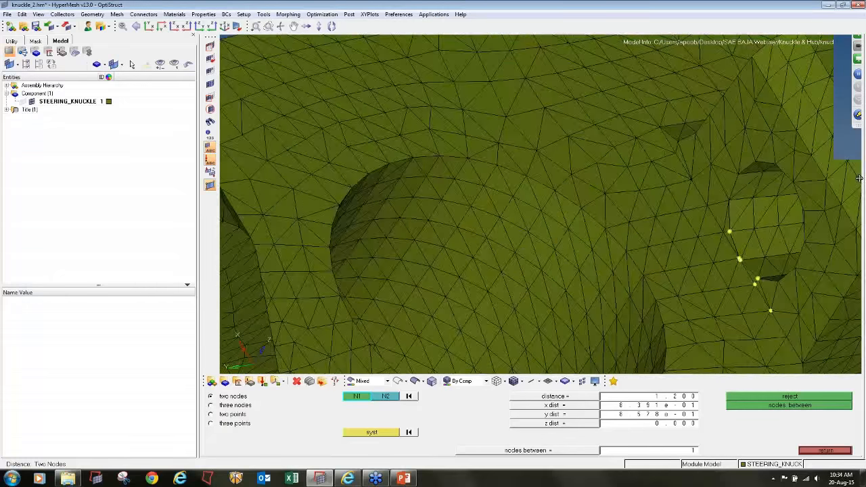
{"action": "left_click_drag", "start_coordinate": [860, 178], "coordinate": [739, 254], "text": "ctrl"}
{"action": "scroll", "coordinate": [738, 254], "scroll_direction": "up", "scroll_amount": 5}
{"action": "scroll", "coordinate": [738, 254], "scroll_direction": "up", "scroll_amount": 8}
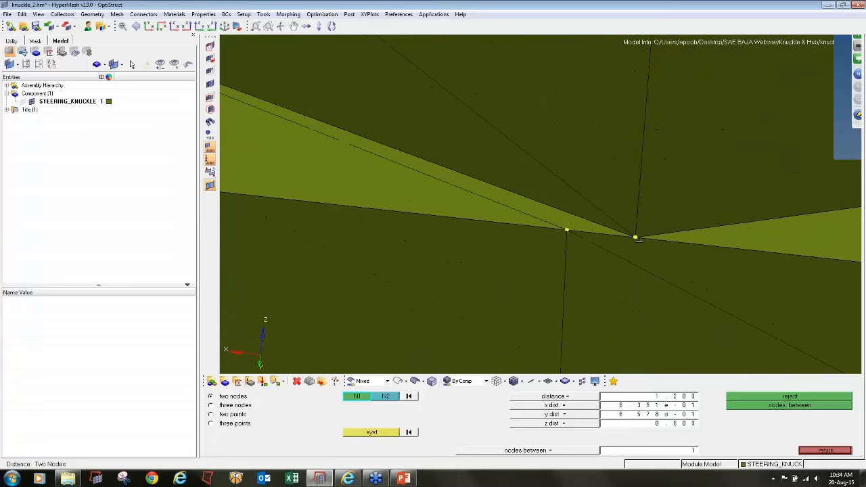
{"action": "scroll", "coordinate": [638, 244], "scroll_direction": "down", "scroll_amount": 4}
{"action": "right_click_drag", "start_coordinate": [640, 244], "coordinate": [588, 243], "text": "ctrl"}
{"action": "scroll", "coordinate": [597, 247], "scroll_direction": "up", "scroll_amount": 3}
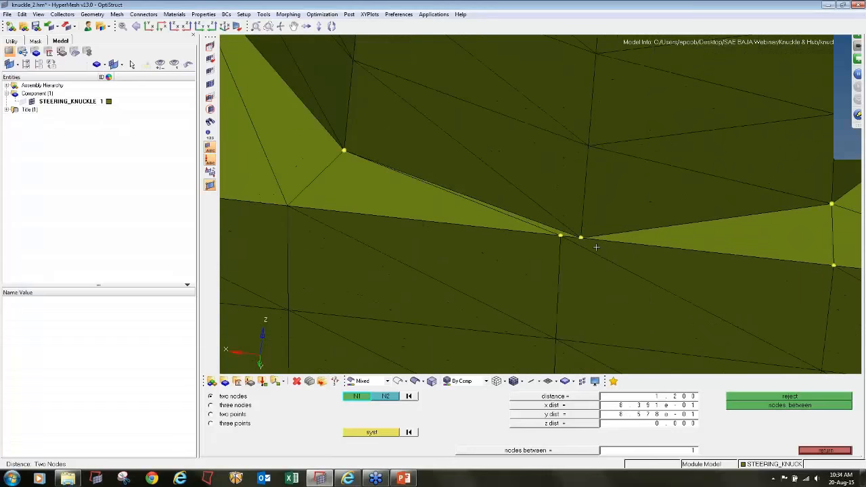
{"action": "scroll", "coordinate": [596, 247], "scroll_direction": "down", "scroll_amount": 2}
{"action": "scroll", "coordinate": [596, 247], "scroll_direction": "down", "scroll_amount": 3}
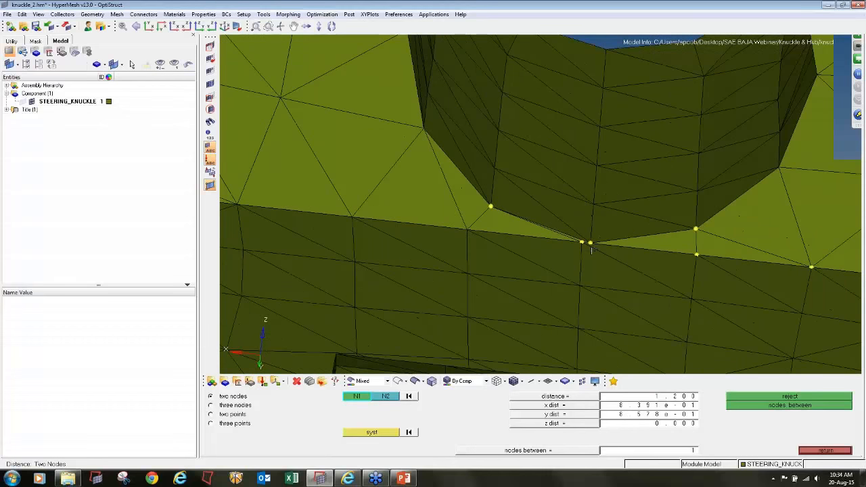
{"action": "scroll", "coordinate": [591, 246], "scroll_direction": "up", "scroll_amount": 6}
{"action": "scroll", "coordinate": [591, 246], "scroll_direction": "up", "scroll_amount": 2}
{"action": "scroll", "coordinate": [556, 237], "scroll_direction": "down", "scroll_amount": 2}
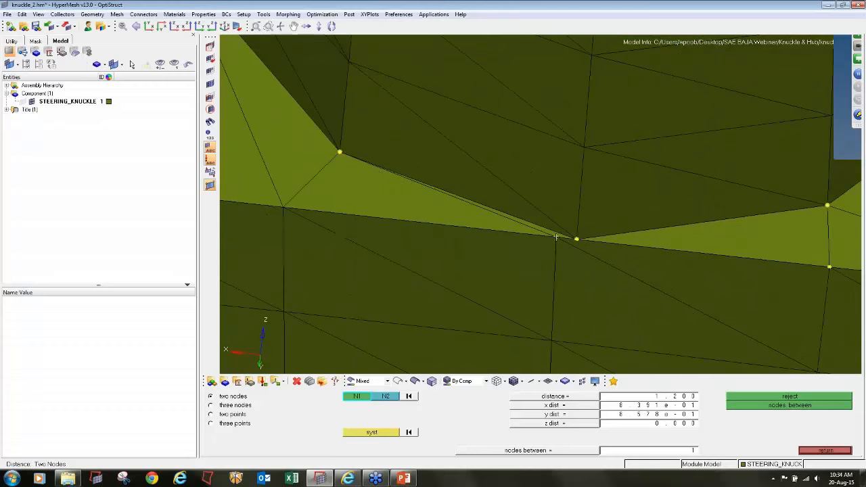
{"action": "key", "text": "F2"}
{"action": "scroll", "coordinate": [556, 237], "scroll_direction": "up", "scroll_amount": 2}
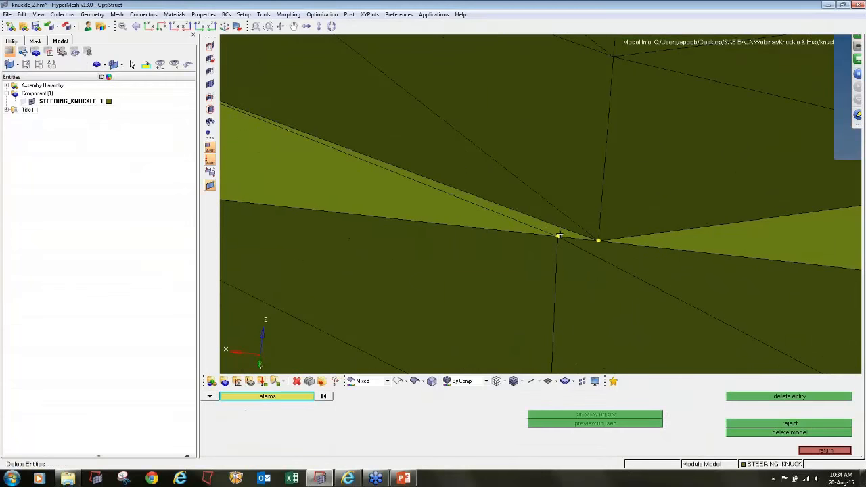
{"action": "left_click", "coordinate": [559, 234]}
{"action": "middle_click", "coordinate": [559, 235]}
{"action": "scroll", "coordinate": [568, 248], "scroll_direction": "down", "scroll_amount": 2}
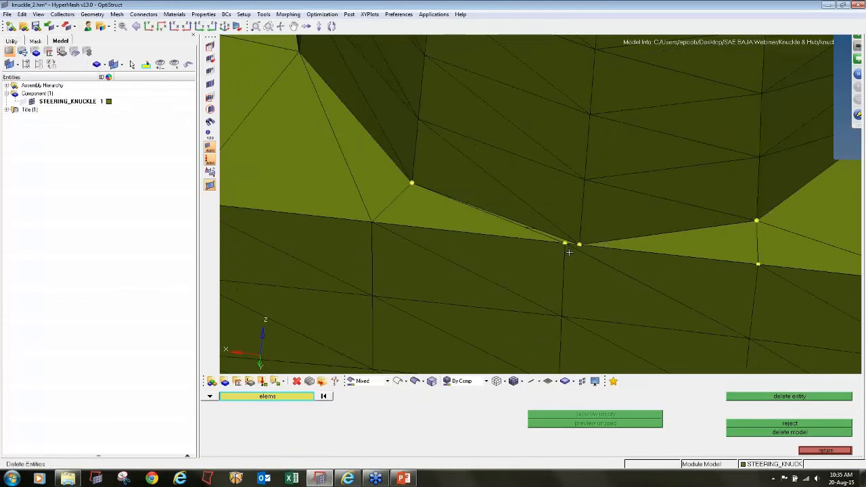
{"action": "key", "text": "F3"}
{"action": "left_click", "coordinate": [566, 243]}
{"action": "left_click", "coordinate": [579, 244]}
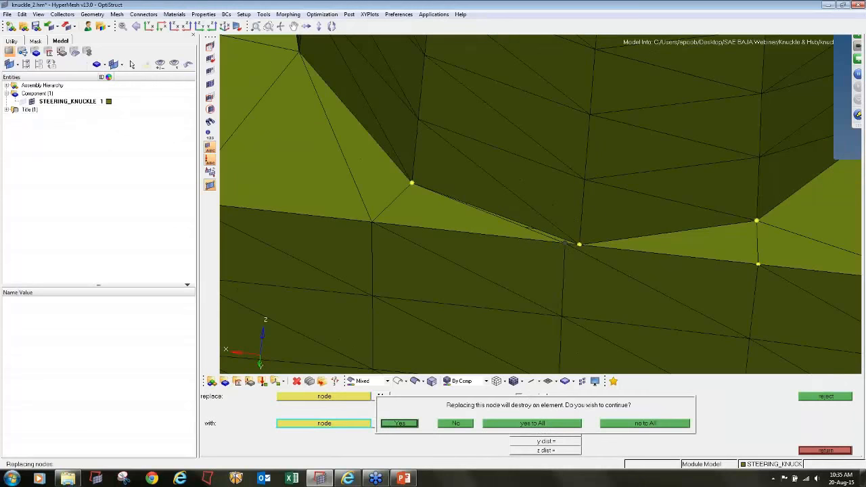
{"action": "left_click", "coordinate": [471, 425]}
- Delete the two narrow elements beside the nearly coincident node pair at the hole's lower edge
{"action": "key", "text": "F2"}
{"action": "left_click", "coordinate": [658, 250]}
{"action": "middle_click", "coordinate": [658, 250]}
{"action": "scroll", "coordinate": [575, 248], "scroll_direction": "up", "scroll_amount": 4}
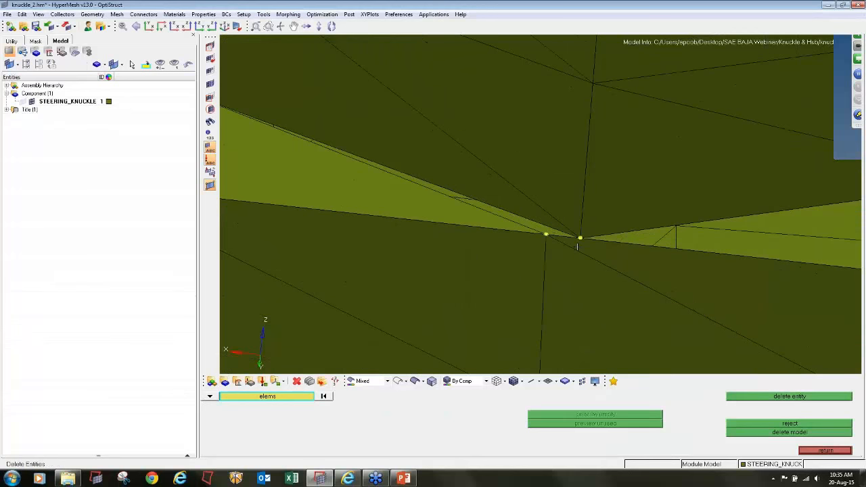
{"action": "left_click", "coordinate": [585, 247]}
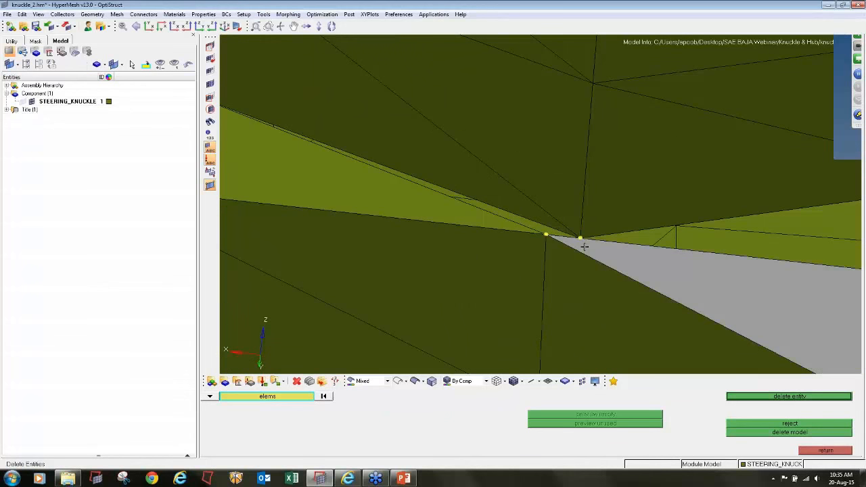
{"action": "middle_click", "coordinate": [585, 247]}
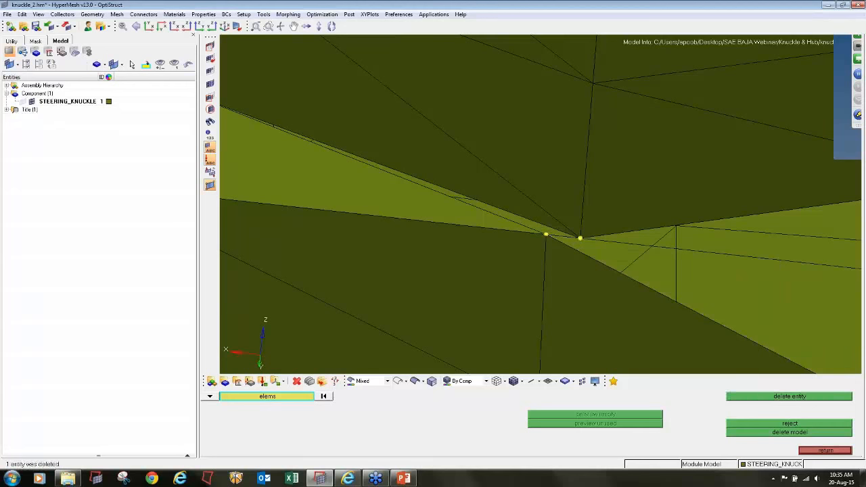
{"action": "key", "text": "F3"}
{"action": "left_click", "coordinate": [552, 236]}
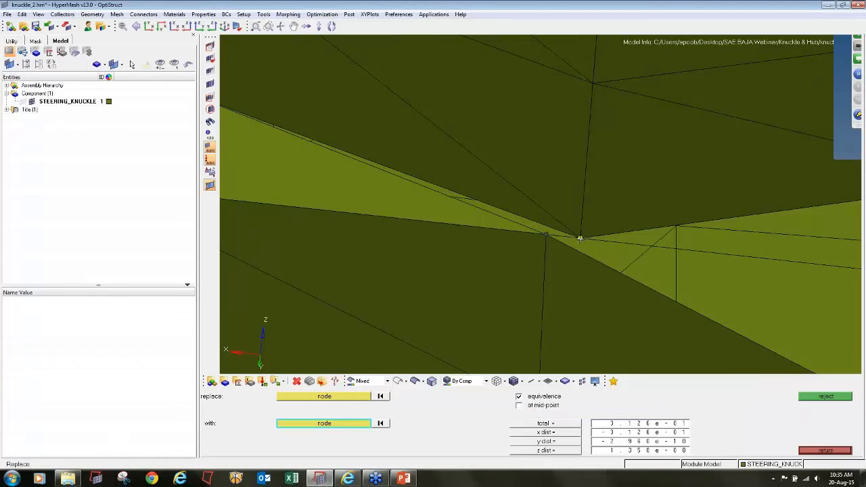
{"action": "left_click", "coordinate": [580, 238]}
{"action": "left_click", "coordinate": [420, 425]}
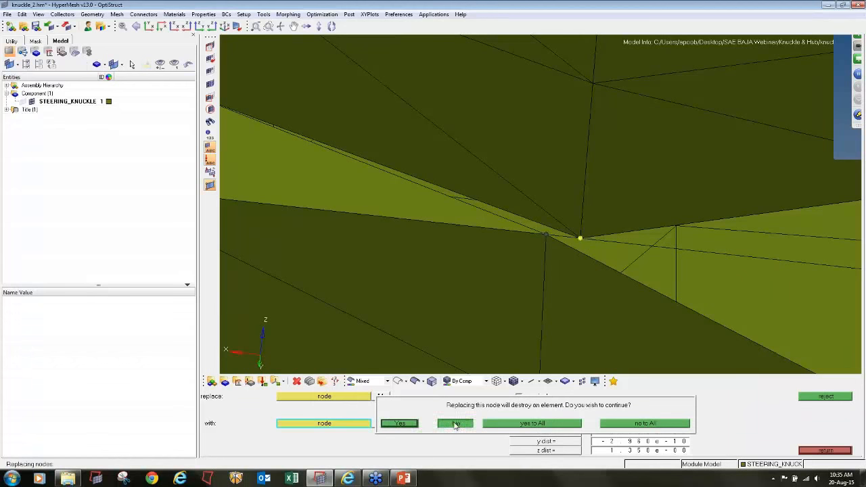
- Add temporary nodes at the three unmarked corner nodes of the elements surrounding the nearly coincident pair below the hole
{"action": "scroll", "coordinate": [563, 266], "scroll_direction": "down", "scroll_amount": 3}
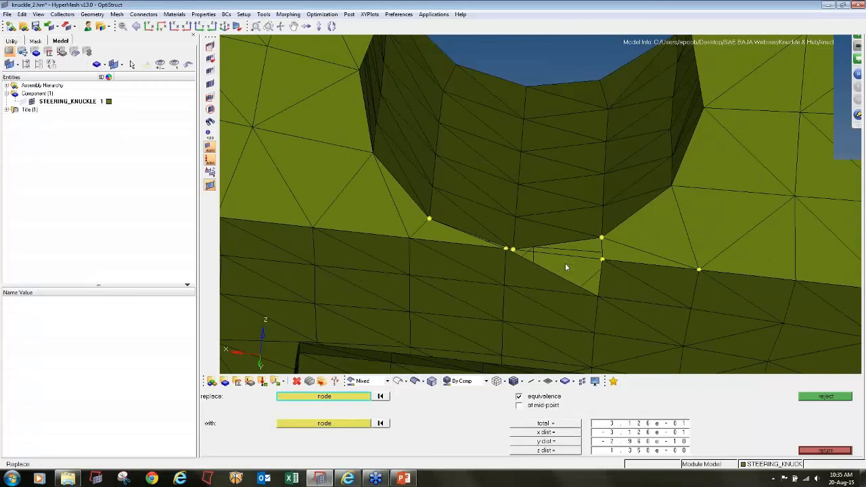
{"action": "key", "text": "shift+F2"}
{"action": "left_click", "coordinate": [409, 238]}
{"action": "left_click", "coordinate": [504, 284]}
{"action": "left_click", "coordinate": [599, 296]}
{"action": "middle_click", "coordinate": [514, 258]}
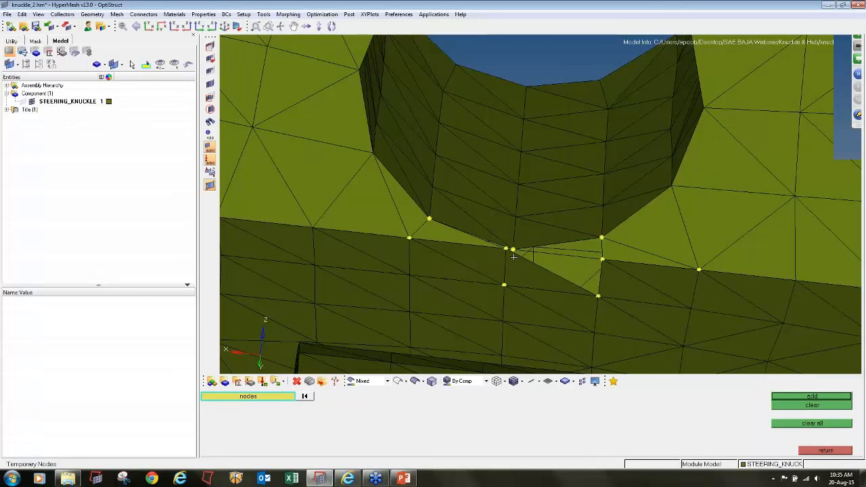
- Delete the three remaining elements attached to the outer node of the nearly coincident pair below the hole
{"action": "key", "text": "F2"}
{"action": "left_click", "coordinate": [494, 258]}
{"action": "left_click", "coordinate": [527, 273]}
{"action": "middle_click", "coordinate": [527, 272]}
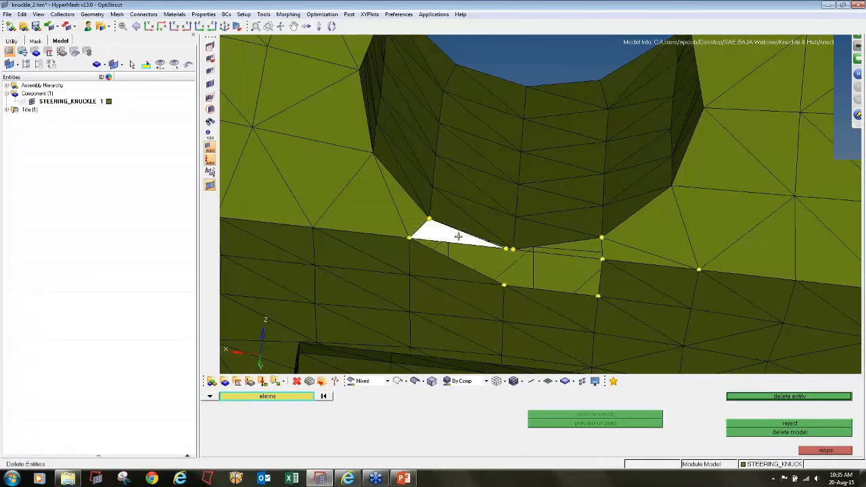
{"action": "scroll", "coordinate": [515, 248], "scroll_direction": "up", "scroll_amount": 3}
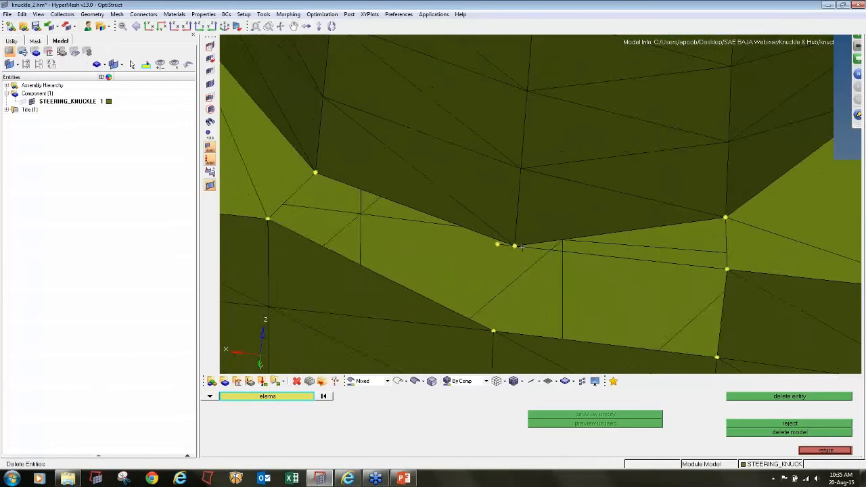
{"action": "scroll", "coordinate": [521, 245], "scroll_direction": "down", "scroll_amount": 5}
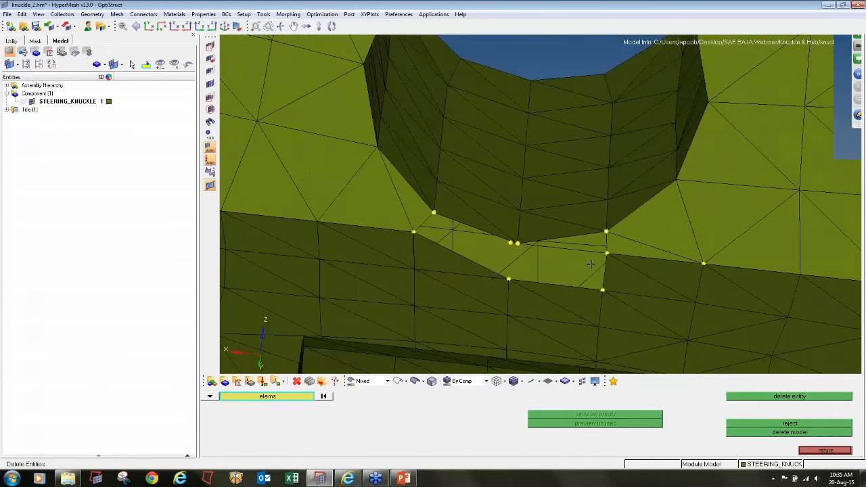
- Mask the element behind the gap to isolate the leftover sliver that runs from the nearly coincident pair
{"action": "left_click_drag", "start_coordinate": [517, 243], "coordinate": [635, 260], "text": "ctrl"}
{"action": "scroll", "coordinate": [588, 246], "scroll_direction": "up", "scroll_amount": 6, "text": "ctrl"}
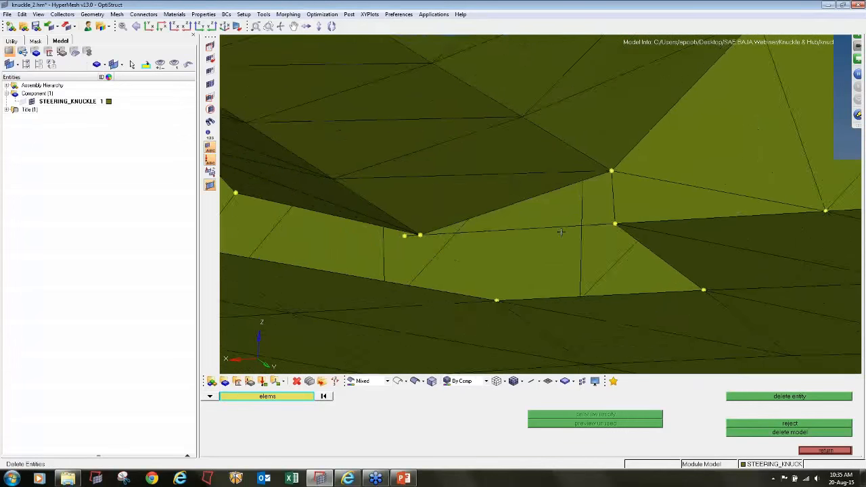
{"action": "left_click", "coordinate": [524, 222]}
{"action": "right_click", "coordinate": [524, 222]}
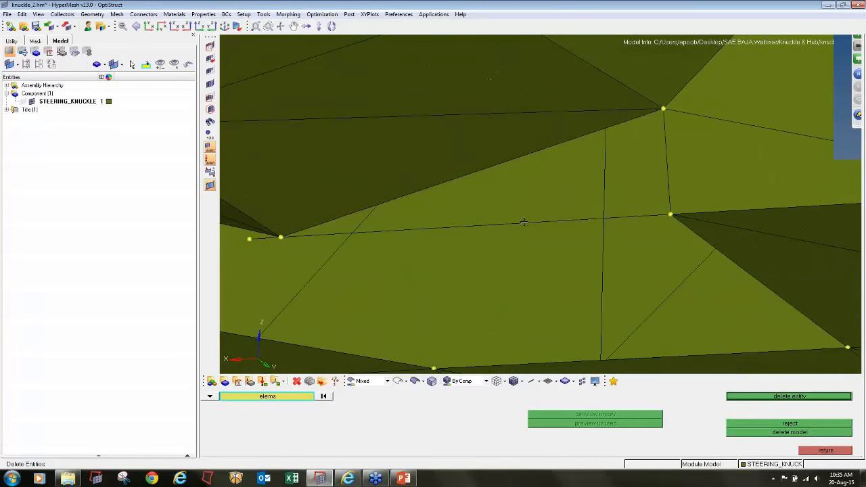
{"action": "key", "text": "F5"}
{"action": "left_click", "coordinate": [523, 211]}
{"action": "middle_click", "coordinate": [524, 211]}
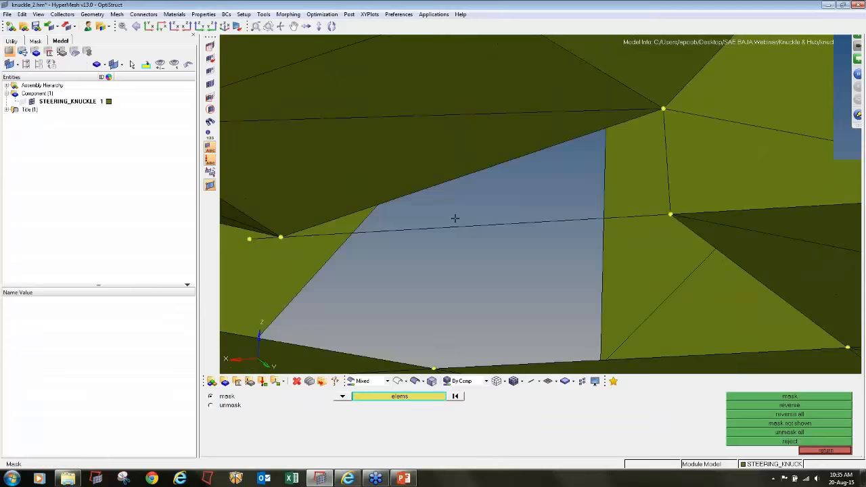
- Delete the leftover sliver element across the gap and bring the masked element back into view
{"action": "key", "text": "F2"}
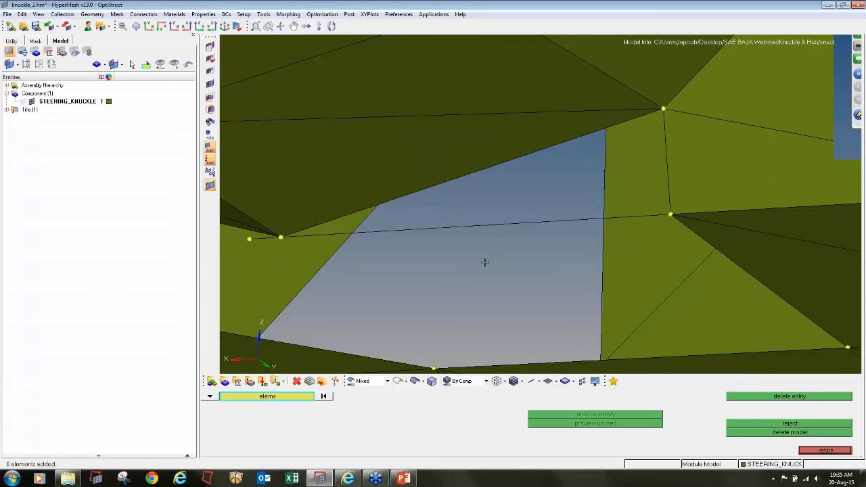
{"action": "key", "text": "F12"}
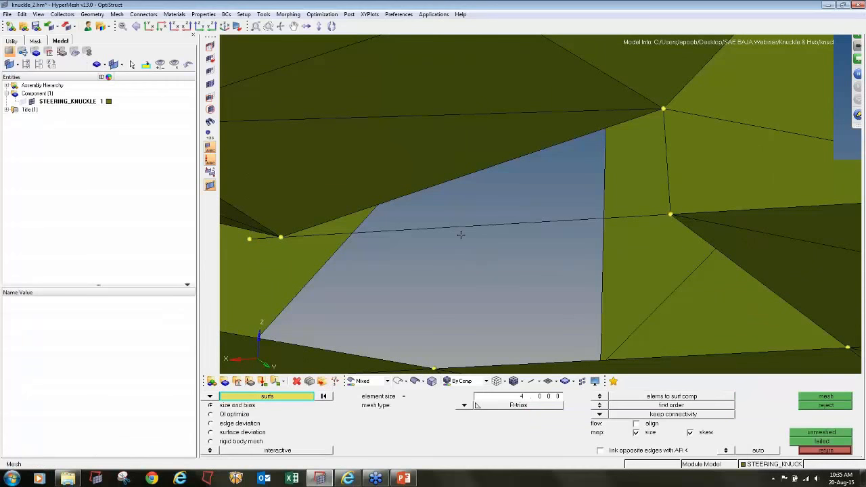
{"action": "key", "text": "F2"}
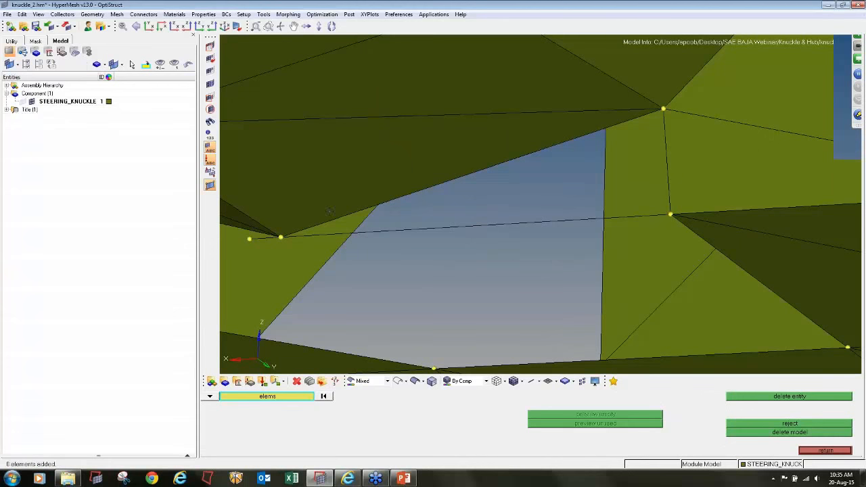
{"action": "left_click", "coordinate": [735, 398]}
{"action": "scroll", "coordinate": [407, 204], "scroll_direction": "down", "scroll_amount": 10, "text": "ctrl"}
{"action": "left_click_drag", "start_coordinate": [408, 205], "coordinate": [410, 236], "text": "ctrl"}
{"action": "left_click", "coordinate": [210, 85]}
{"action": "scroll", "coordinate": [373, 206], "scroll_direction": "up", "scroll_amount": 7, "text": "ctrl"}
{"action": "scroll", "coordinate": [424, 223], "scroll_direction": "down", "scroll_amount": 4, "text": "ctrl"}
{"action": "left_click_drag", "start_coordinate": [537, 259], "coordinate": [352, 279], "text": "ctrl"}
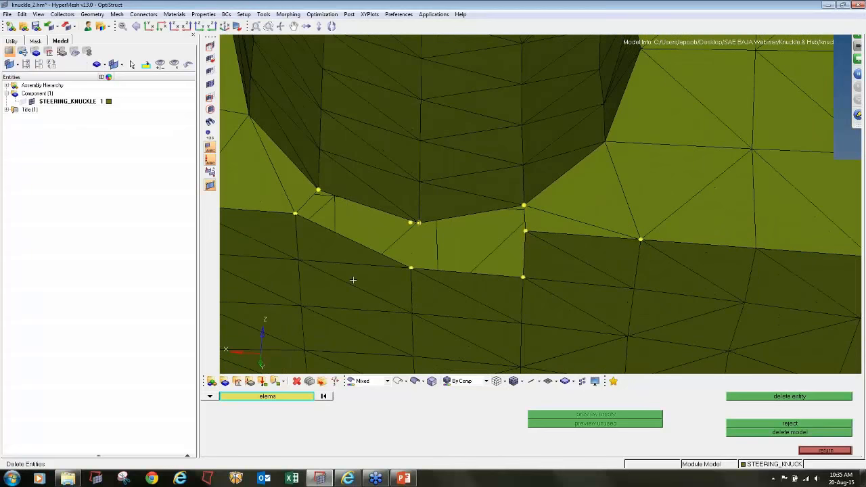
{"action": "key", "text": "Escape"}
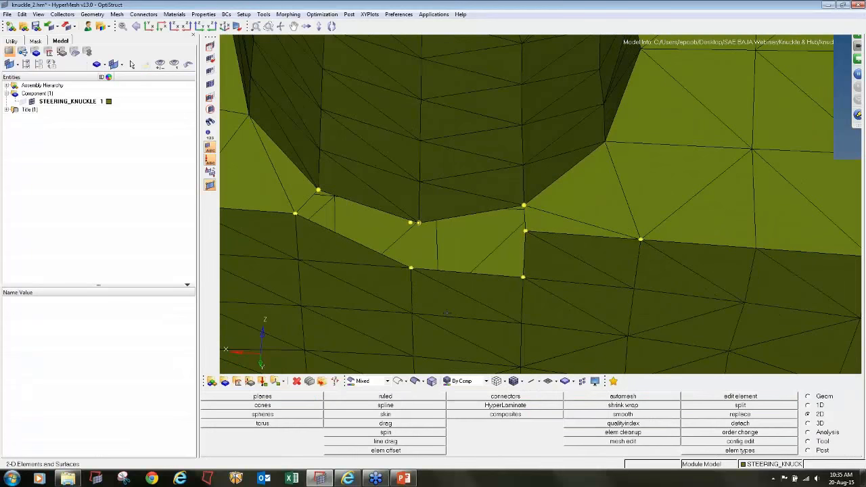
- Create two tria elements on the flat face, joining the hole's lowest edge node to the marked nodes on either side
{"action": "key", "text": "F10"}
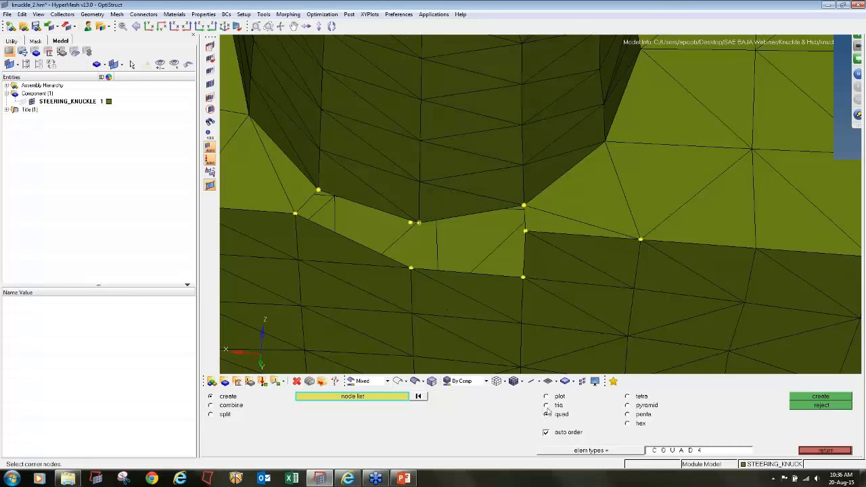
{"action": "left_click", "coordinate": [547, 406]}
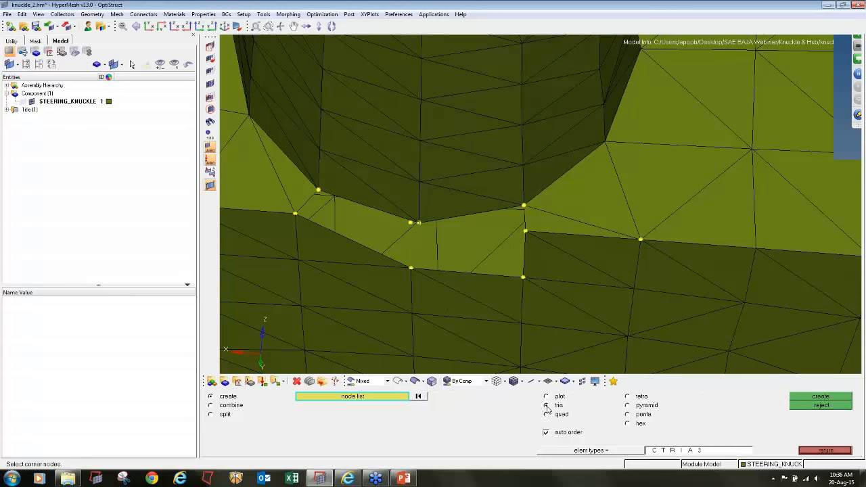
{"action": "left_click", "coordinate": [318, 191]}
{"action": "left_click", "coordinate": [419, 223]}
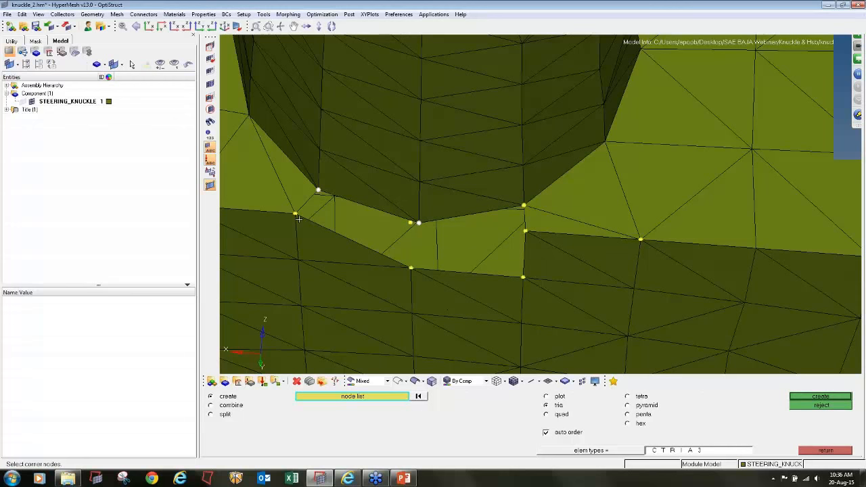
{"action": "left_click", "coordinate": [295, 214]}
{"action": "left_click", "coordinate": [419, 223]}
{"action": "left_click", "coordinate": [525, 232]}
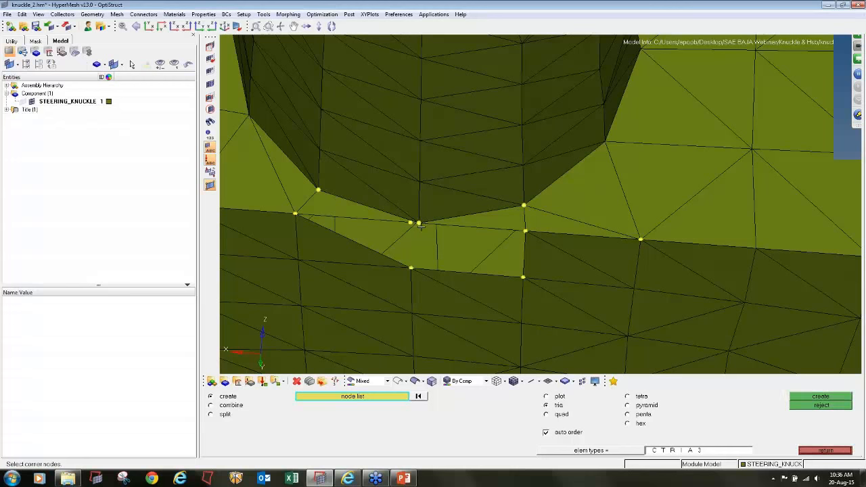
{"action": "left_click", "coordinate": [419, 223]}
- Create three tria elements from the hole's lowest edge node to the marked nodes below, closing the gap in the side face
{"action": "left_click", "coordinate": [419, 223]}
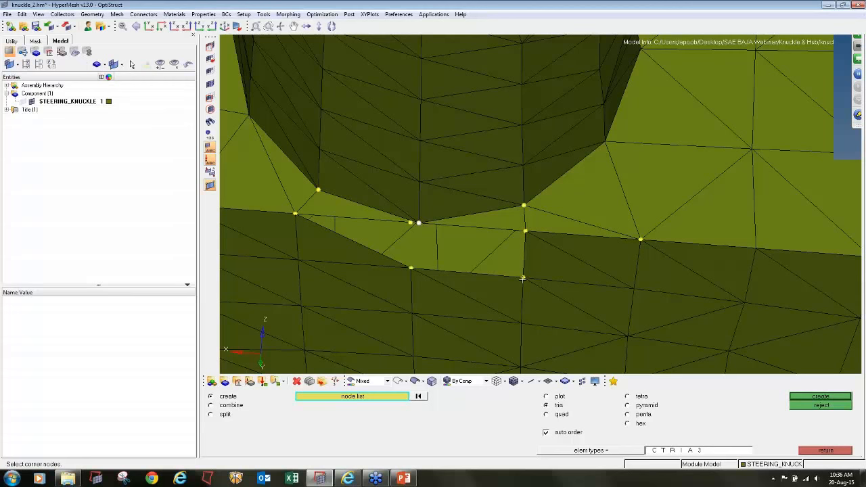
{"action": "left_click", "coordinate": [525, 232]}
{"action": "left_click", "coordinate": [523, 276]}
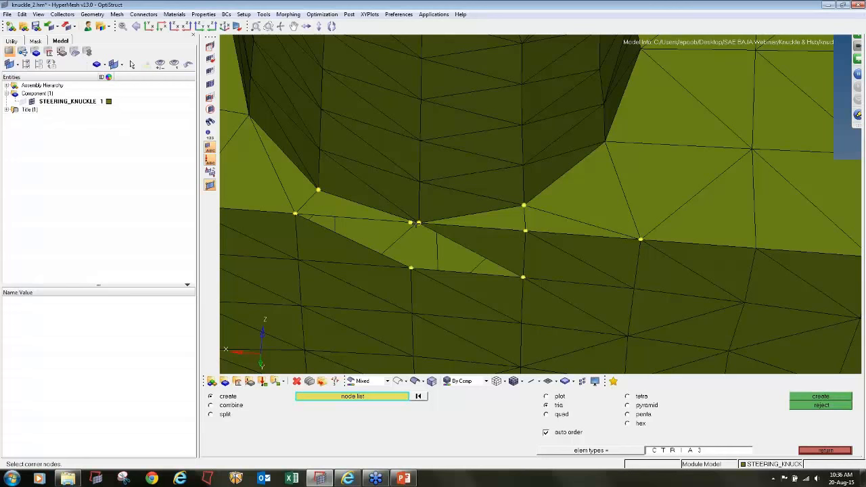
{"action": "left_click", "coordinate": [419, 222]}
{"action": "left_click", "coordinate": [523, 276]}
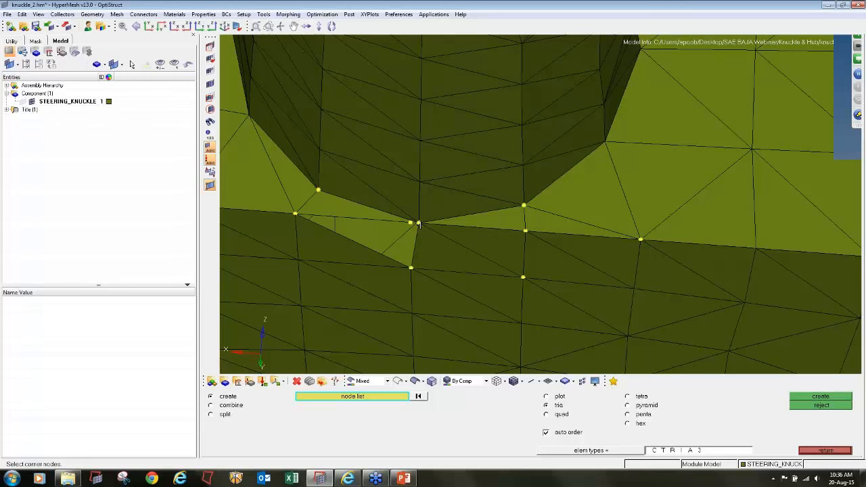
{"action": "left_click", "coordinate": [419, 223]}
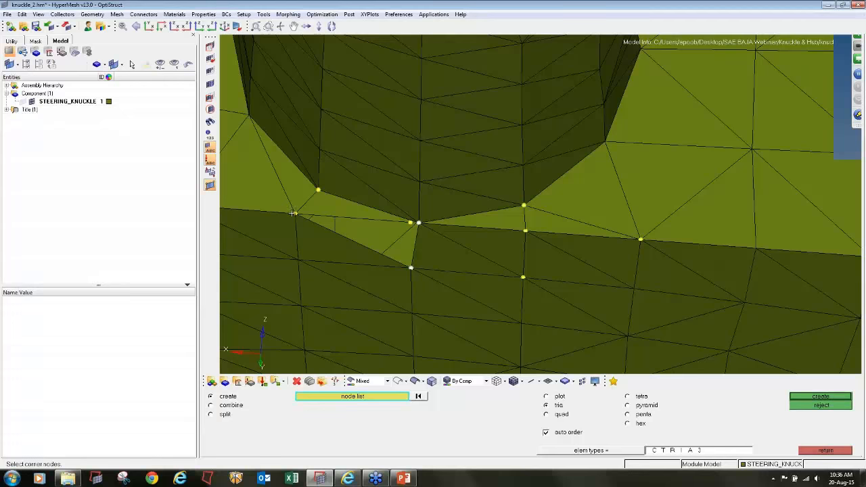
{"action": "left_click", "coordinate": [295, 214]}
- Set the distance between the two close marked nodes at the next narrow corner element to 1
{"action": "scroll", "coordinate": [460, 241], "scroll_direction": "down", "scroll_amount": 10}
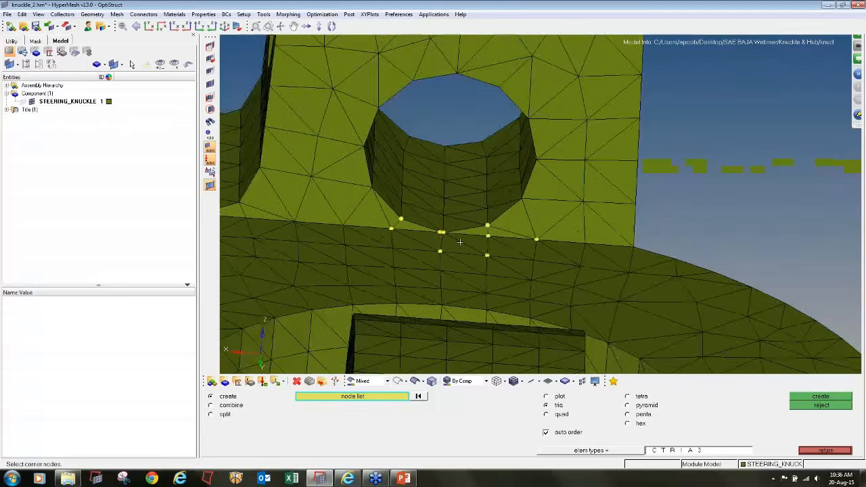
{"action": "left_click_drag", "start_coordinate": [495, 278], "coordinate": [551, 352], "text": "ctrl"}
{"action": "scroll", "coordinate": [420, 237], "scroll_direction": "up", "scroll_amount": 9, "text": "ctrl"}
{"action": "scroll", "coordinate": [383, 236], "scroll_direction": "up", "scroll_amount": 10, "text": "ctrl"}
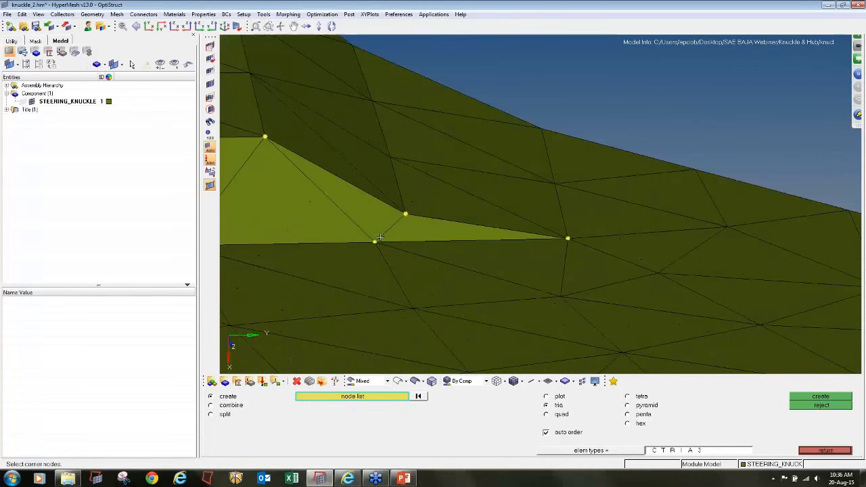
{"action": "key", "text": "F4"}
{"action": "left_click", "coordinate": [375, 242]}
{"action": "left_click", "coordinate": [405, 214]}
{"action": "double_click", "coordinate": [645, 398]}
{"action": "type", "text": "1"}
{"action": "key", "text": "Return"}
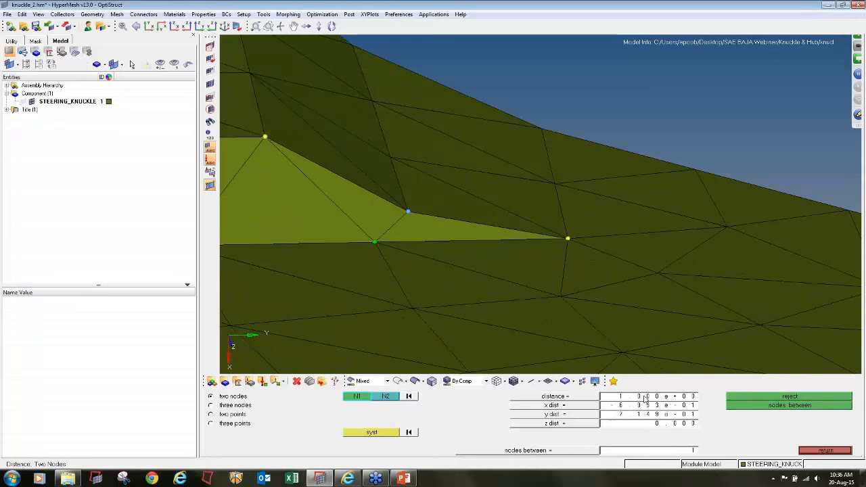
- Set the distance between the close node pair at the remaining marked pointed element to 2, and reduce it to 1.5
{"action": "scroll", "coordinate": [545, 220], "scroll_direction": "down", "scroll_amount": 10}
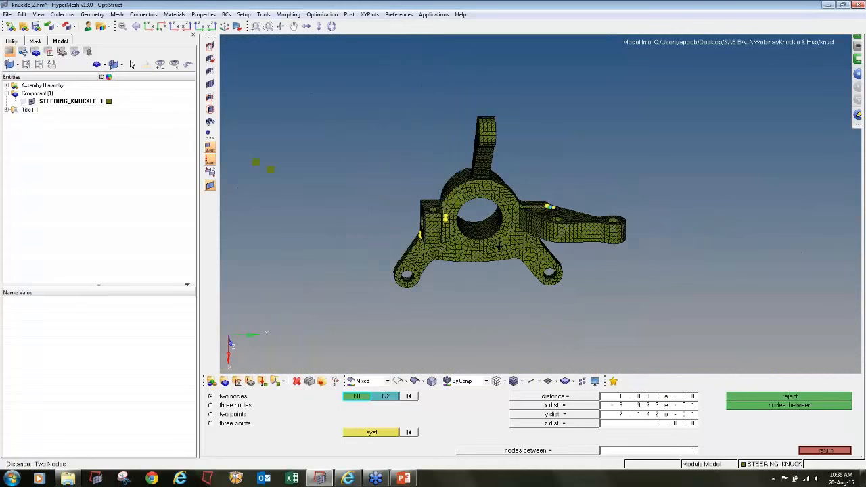
{"action": "left_click_drag", "start_coordinate": [546, 221], "coordinate": [535, 162], "text": "ctrl"}
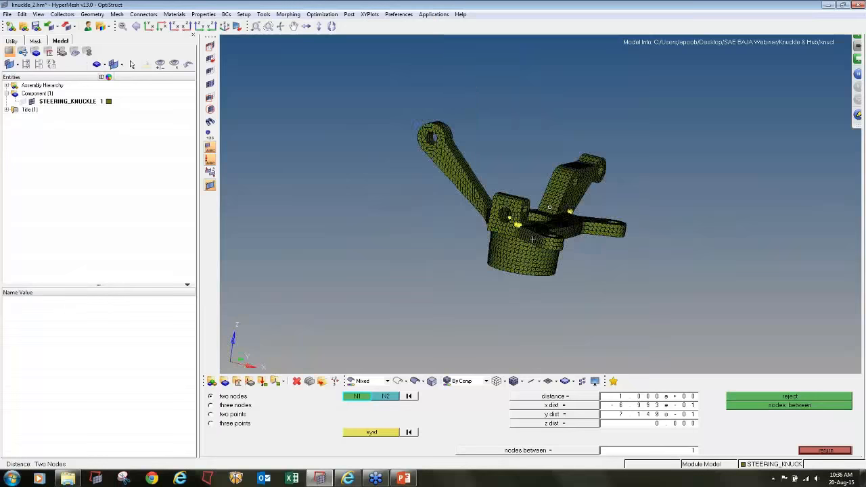
{"action": "scroll", "coordinate": [511, 205], "scroll_direction": "up", "scroll_amount": 5, "text": "ctrl"}
{"action": "scroll", "coordinate": [511, 205], "scroll_direction": "up", "scroll_amount": 10}
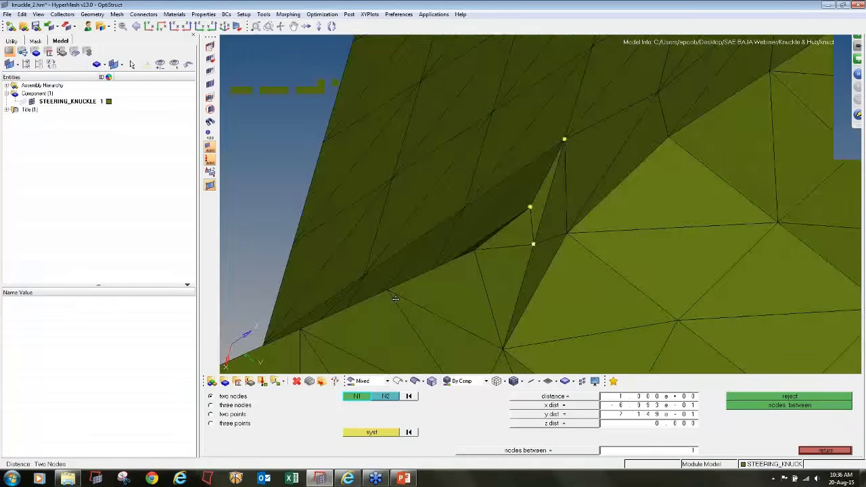
{"action": "left_click_drag", "start_coordinate": [395, 299], "coordinate": [574, 222], "text": "ctrl"}
{"action": "left_click", "coordinate": [519, 251]}
{"action": "left_click", "coordinate": [574, 220]}
{"action": "double_click", "coordinate": [679, 396]}
{"action": "type", "text": "2"}
{"action": "key", "text": "Return"}
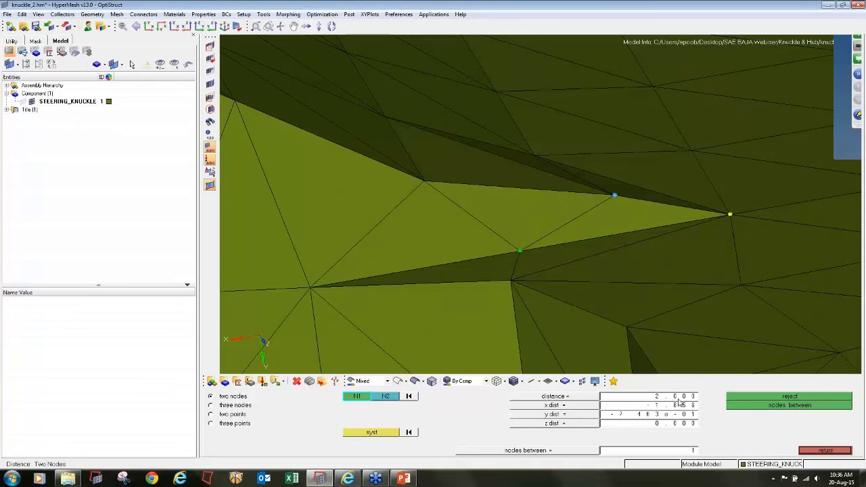
{"action": "double_click", "coordinate": [670, 397]}
{"action": "type", "text": "1.5"}
{"action": "key", "text": "Return"}
{"action": "key", "text": "Escape"}
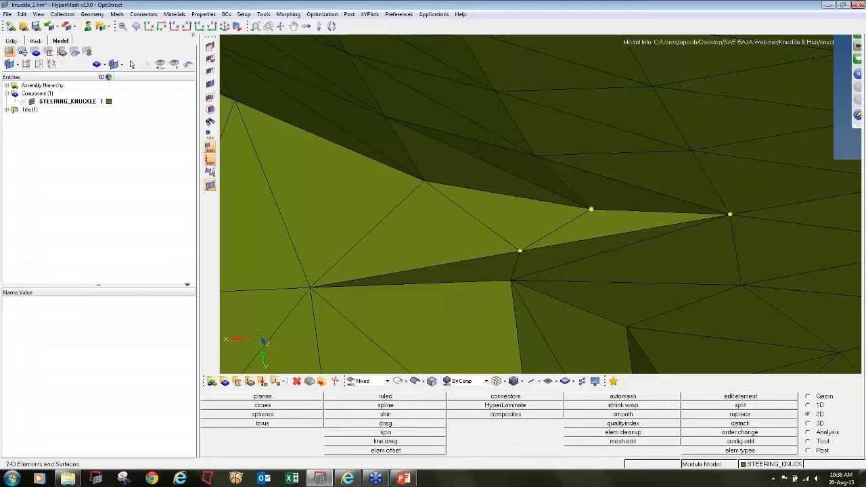
{"action": "scroll", "coordinate": [617, 309], "scroll_direction": "down", "scroll_amount": 12, "text": "ctrl"}
{"action": "scroll", "coordinate": [616, 307], "scroll_direction": "down", "scroll_amount": 8, "text": "ctrl"}
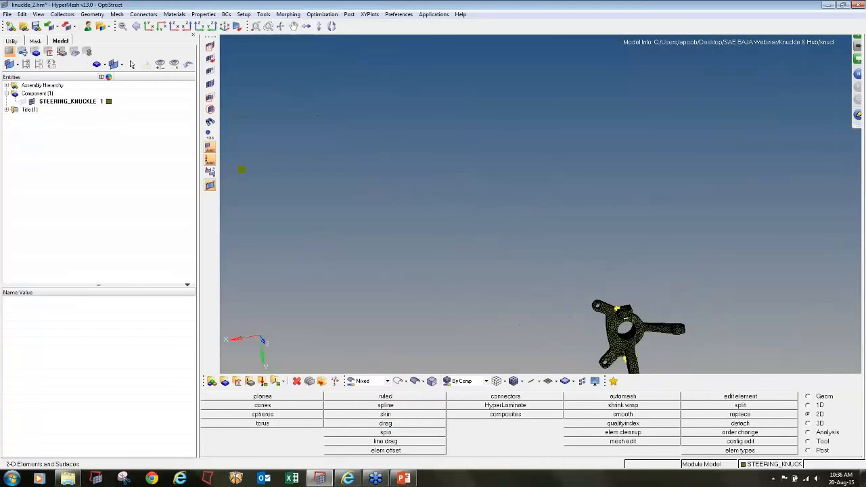
- Clear all temporary nodes from the knuckle model
{"action": "right_click_drag", "start_coordinate": [617, 307], "coordinate": [578, 245], "text": "ctrl"}
{"action": "key", "text": "shift+F2"}
{"action": "left_click", "coordinate": [812, 424]}
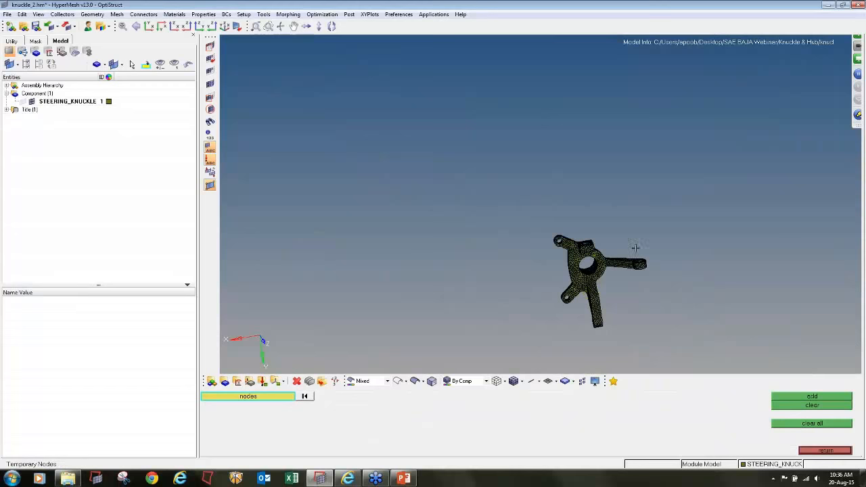
{"action": "key", "text": "Escape"}
- Check the 2D tria elements against a minimum angle of 15 and a maximum angle of 120
{"action": "key", "text": "F10"}
{"action": "left_click", "coordinate": [640, 406]}
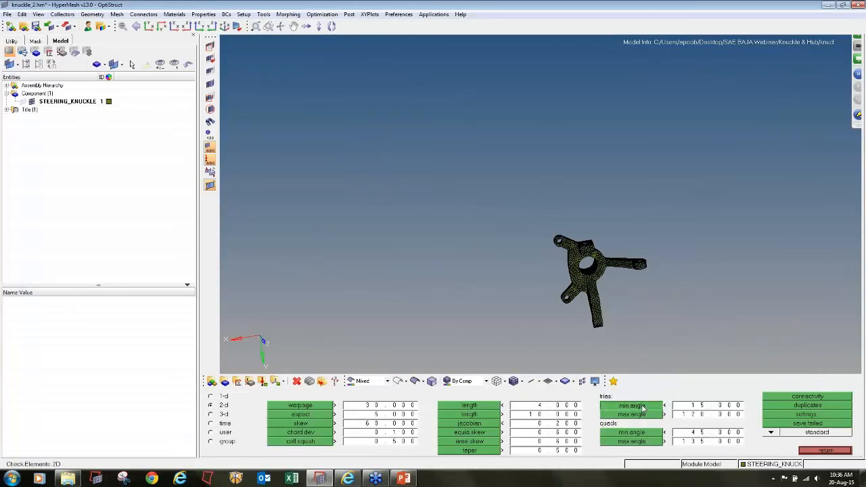
{"action": "left_click", "coordinate": [643, 408]}
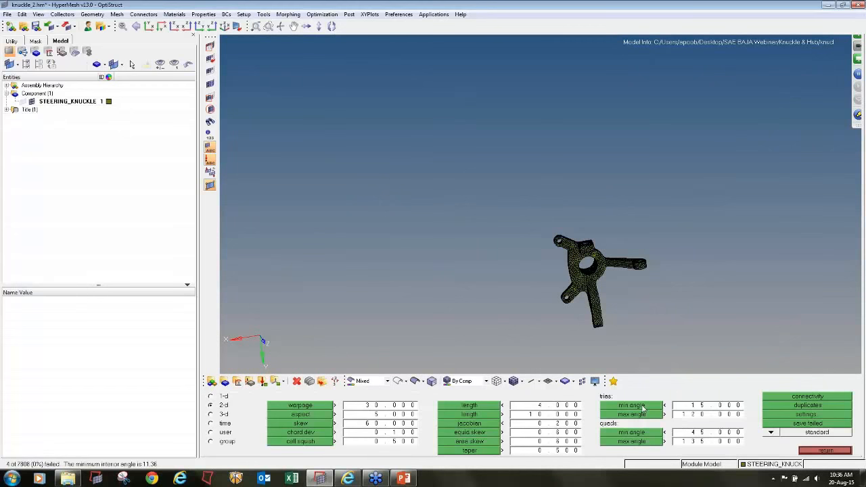
{"action": "left_click", "coordinate": [643, 415]}
{"action": "left_click_drag", "start_coordinate": [631, 303], "coordinate": [715, 239], "text": "ctrl"}
{"action": "scroll", "coordinate": [619, 271], "scroll_direction": "up", "scroll_amount": 4, "text": "ctrl"}
{"action": "right_click_drag", "start_coordinate": [618, 271], "coordinate": [535, 196], "text": "ctrl"}
{"action": "scroll", "coordinate": [534, 195], "scroll_direction": "up", "scroll_amount": 2, "text": "ctrl"}
{"action": "left_click", "coordinate": [802, 449]}
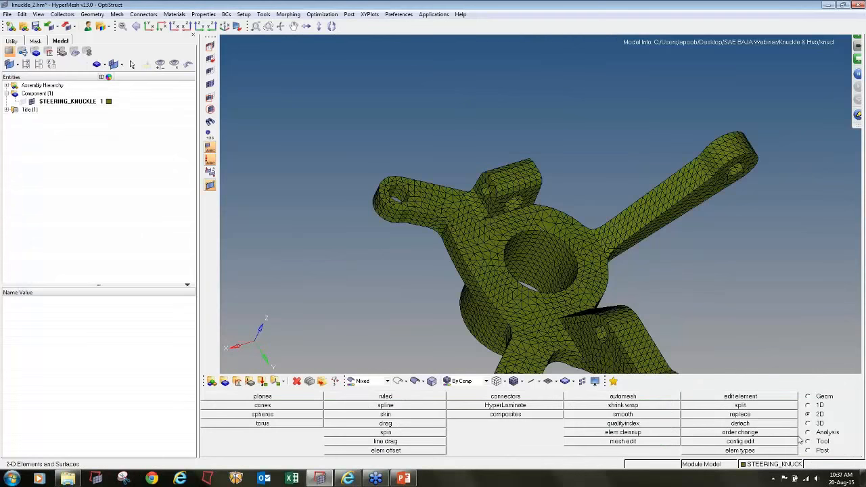
- Select all knuckle elements, set the edge tolerance to 0.1, preview node equivalence and find free edges
{"action": "key", "text": "shift+F3"}
{"action": "scroll", "coordinate": [687, 278], "scroll_direction": "down", "scroll_amount": 4, "text": "ctrl"}
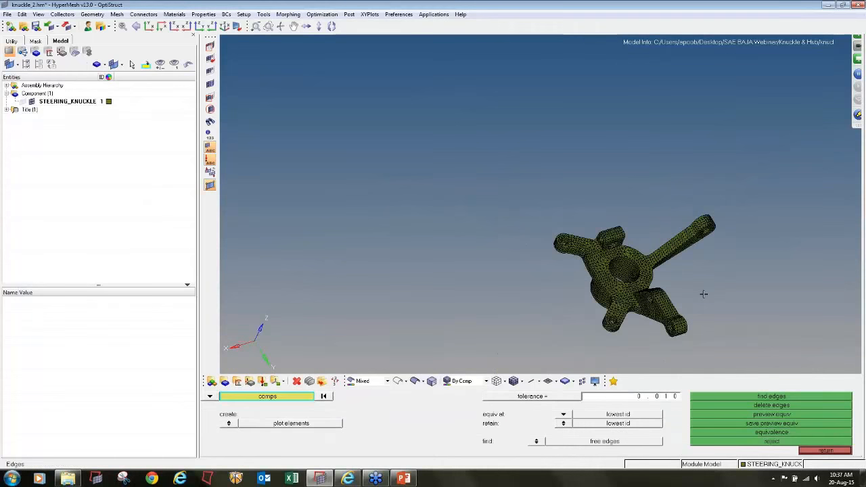
{"action": "right_click_drag", "start_coordinate": [704, 294], "coordinate": [589, 254], "text": "ctrl"}
{"action": "left_click", "coordinate": [221, 400]}
{"action": "left_click", "coordinate": [246, 412]}
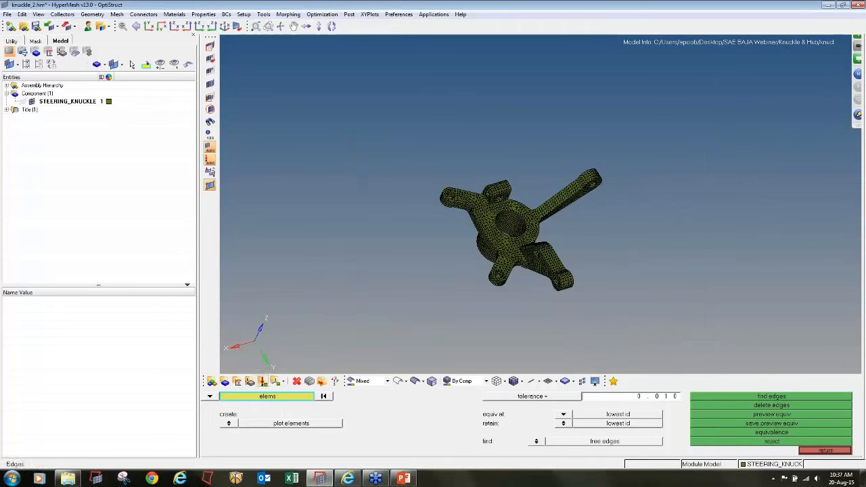
{"action": "mouse_move", "coordinate": [358, 134]}
{"action": "left_mouse_down", "text": "shift"}
{"action": "mouse_move", "coordinate": [407, 151]}
{"action": "mouse_move", "coordinate": [716, 343]}
{"action": "left_mouse_up", "text": "shift"}
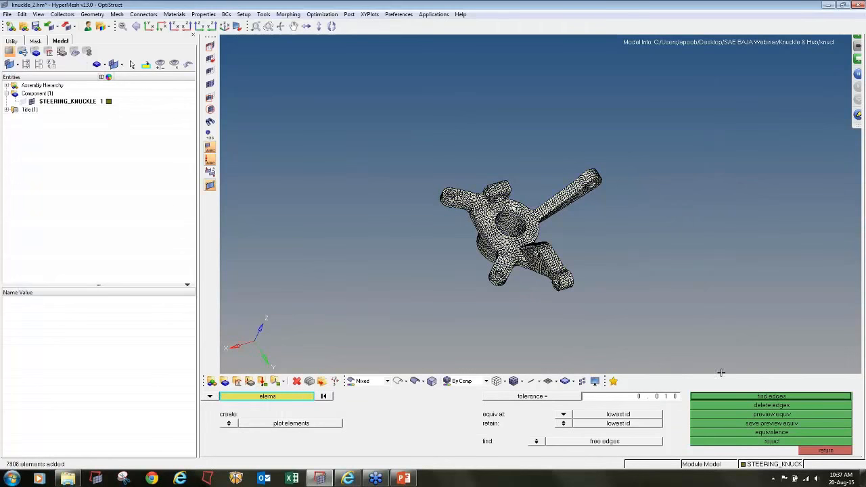
{"action": "left_click", "coordinate": [676, 397]}
{"action": "type", "text": "0"}
{"action": "left_click", "coordinate": [710, 414]}
{"action": "left_click", "coordinate": [714, 399]}
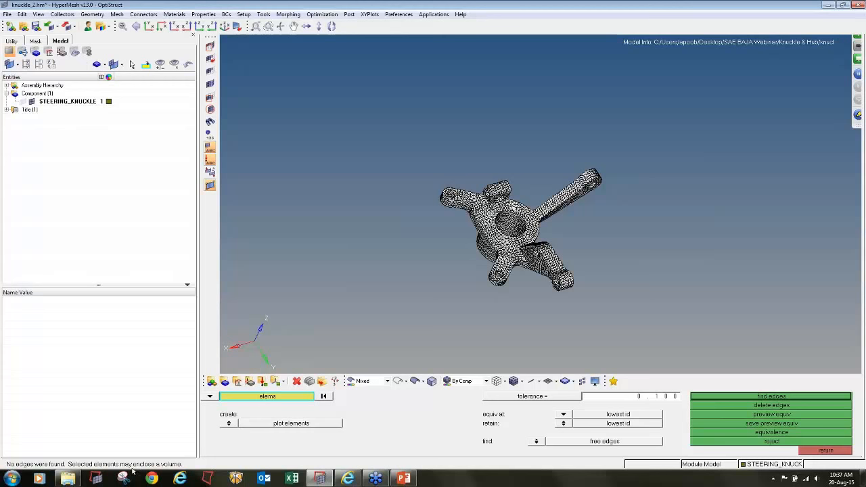
{"action": "left_click", "coordinate": [828, 451]}
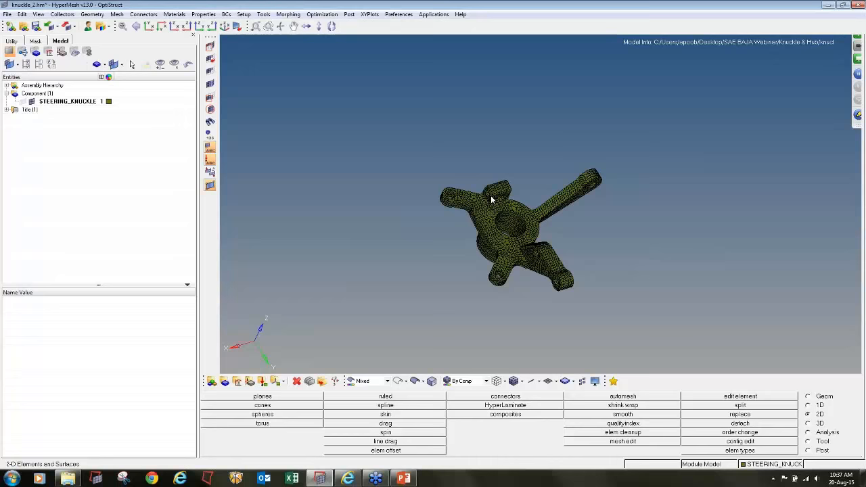
- Create an orange component named 3D_Meshing with no card image and no property
{"action": "left_click", "coordinate": [215, 380]}
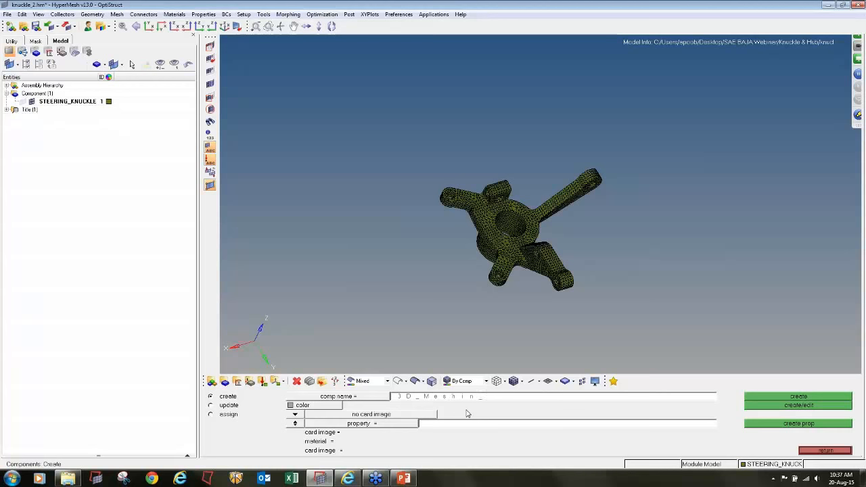
{"action": "left_click", "coordinate": [291, 405]}
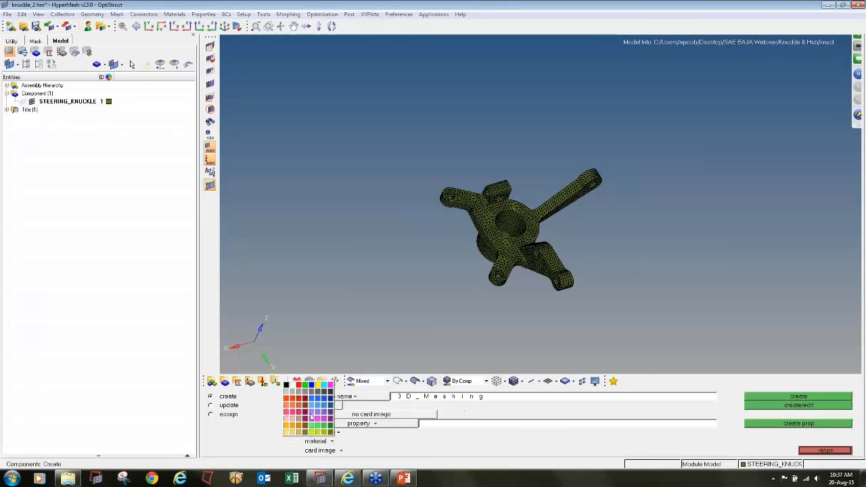
{"action": "left_click", "coordinate": [297, 425]}
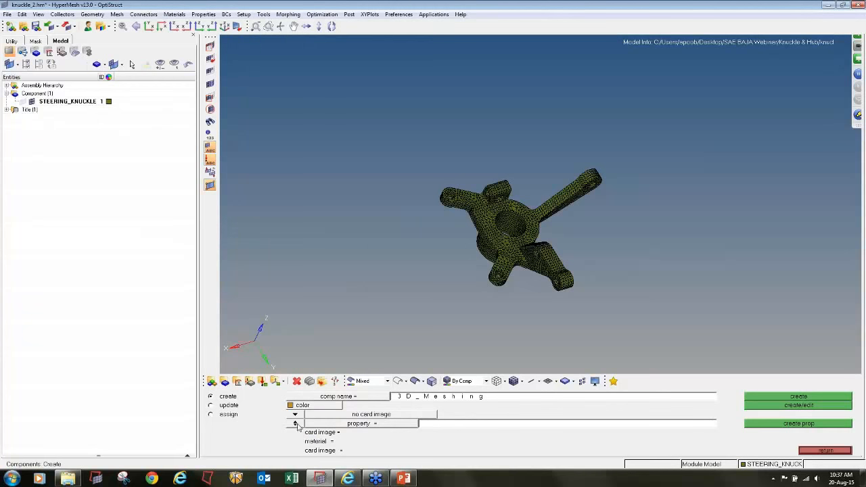
{"action": "left_click", "coordinate": [296, 423]}
{"action": "left_click", "coordinate": [799, 397]}
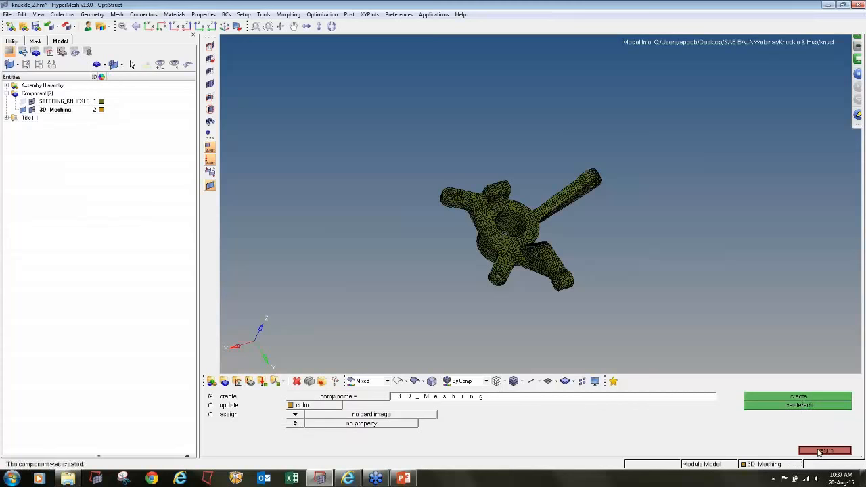
{"action": "left_click", "coordinate": [819, 450]}
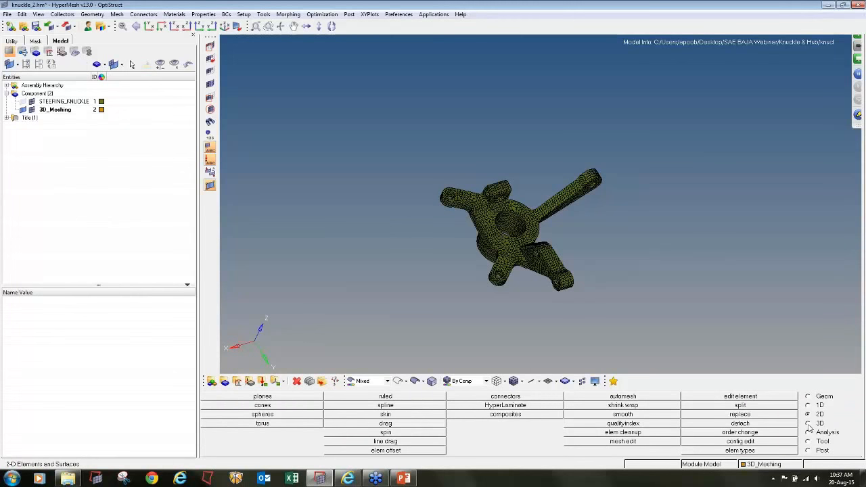
- Tetramesh the volume into the current component, using all knuckle shell elements as float trias
{"action": "left_click", "coordinate": [808, 424]}
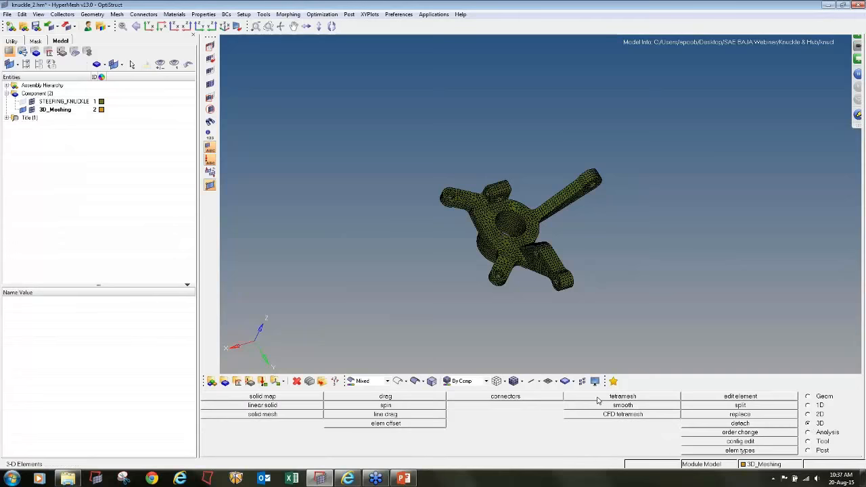
{"action": "left_click", "coordinate": [624, 397]}
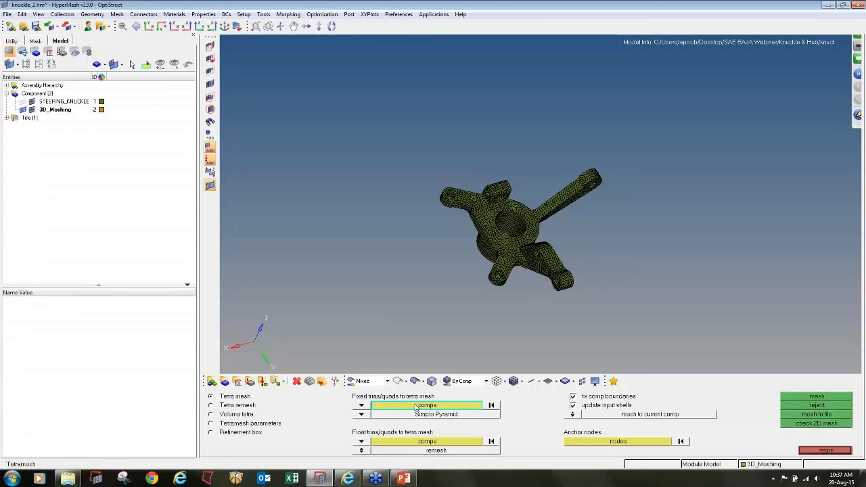
{"action": "left_click", "coordinate": [361, 441]}
{"action": "left_click", "coordinate": [358, 433]}
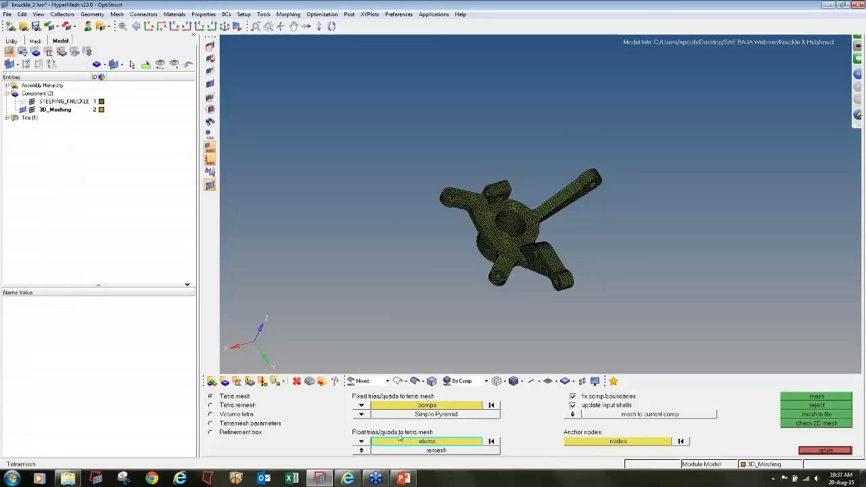
{"action": "left_click_drag", "start_coordinate": [401, 115], "coordinate": [711, 348], "text": "shift"}
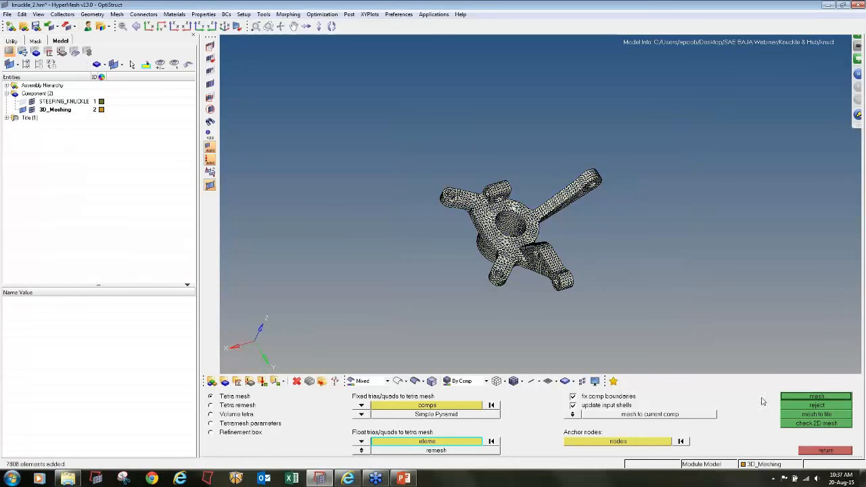
{"action": "left_click", "coordinate": [790, 398]}
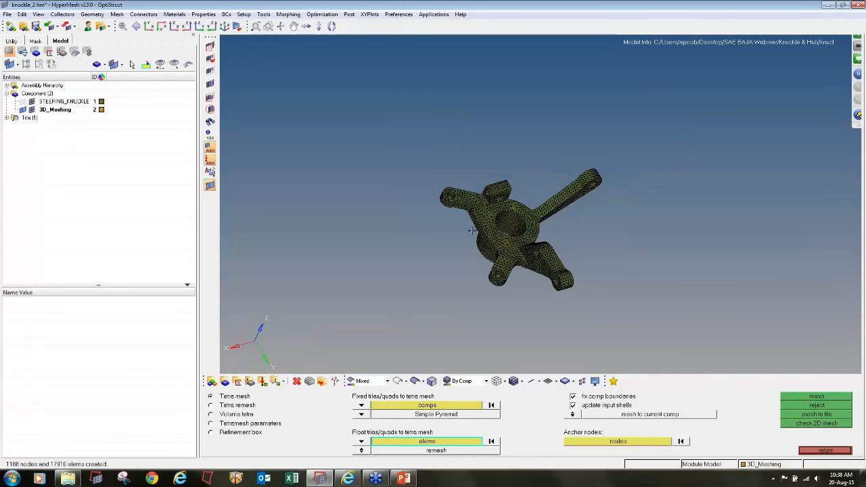
- Hide the STEERING_KNUCKLE elements and mask the solid elements of one lug arm to inspect the tetras inside
{"action": "left_click", "coordinate": [32, 102]}
{"action": "left_click_drag", "start_coordinate": [537, 247], "coordinate": [530, 249], "text": "ctrl"}
{"action": "scroll", "coordinate": [464, 177], "scroll_direction": "up", "scroll_amount": 4, "text": "ctrl"}
{"action": "left_click", "coordinate": [210, 46]}
{"action": "left_click_drag", "start_coordinate": [430, 156], "coordinate": [491, 301], "text": "shift"}
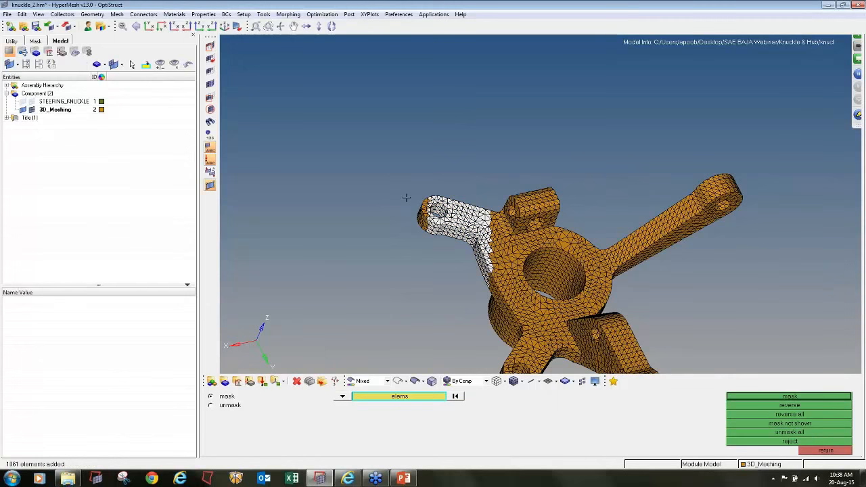
{"action": "left_click_drag", "start_coordinate": [404, 185], "coordinate": [473, 271], "text": "shift"}
{"action": "middle_click", "coordinate": [414, 239]}
{"action": "left_click_drag", "start_coordinate": [502, 228], "coordinate": [278, 123], "text": "ctrl"}
{"action": "scroll", "coordinate": [484, 229], "scroll_direction": "up", "scroll_amount": 6, "text": "ctrl"}
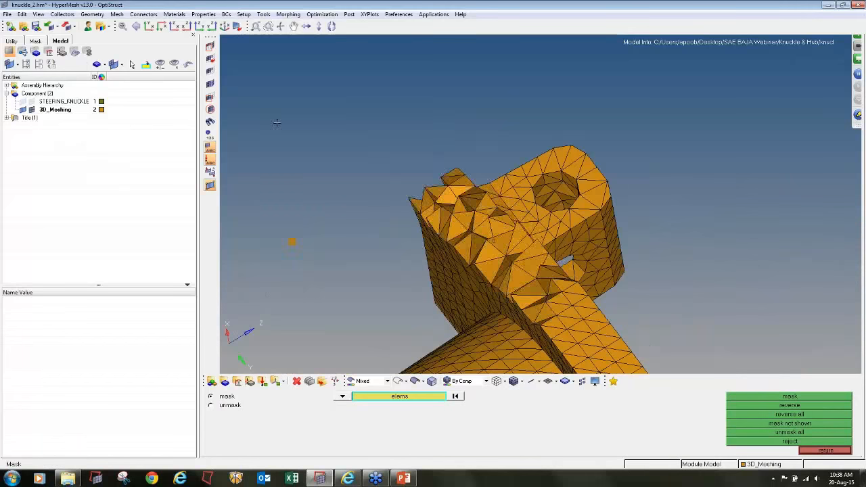
- Unmask all elements, and mask only the solid elements at the tip of the lug arm
{"action": "left_click", "coordinate": [210, 84]}
{"action": "scroll", "coordinate": [433, 186], "scroll_direction": "down", "scroll_amount": 3, "text": "ctrl"}
{"action": "left_click_drag", "start_coordinate": [433, 186], "coordinate": [477, 180], "text": "ctrl"}
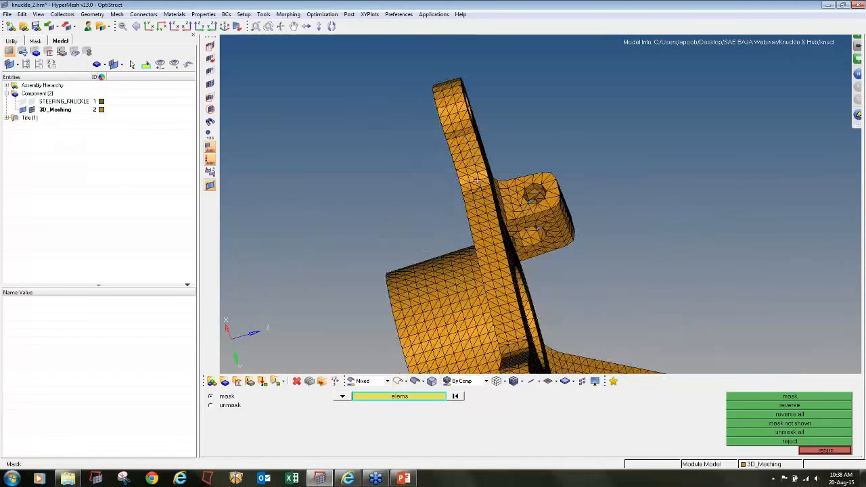
{"action": "right_click_drag", "start_coordinate": [477, 180], "coordinate": [454, 228], "text": "ctrl"}
{"action": "left_click_drag", "start_coordinate": [446, 109], "coordinate": [398, 182], "text": "shift"}
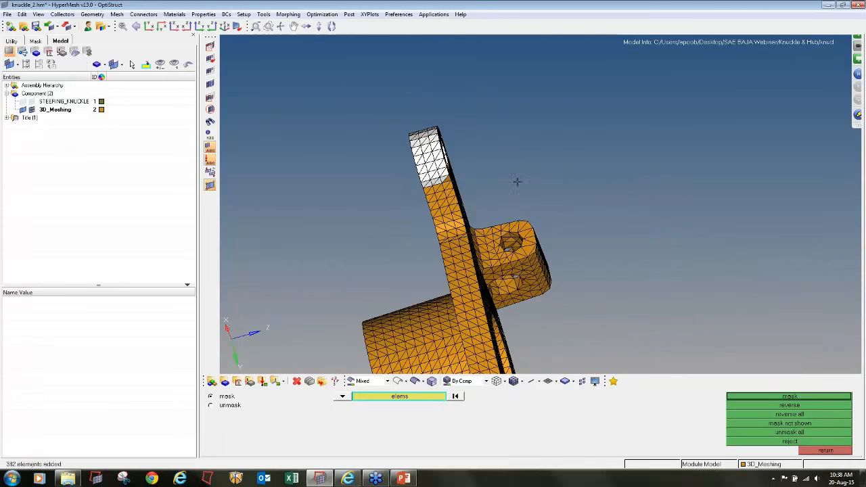
{"action": "left_click_drag", "start_coordinate": [494, 148], "coordinate": [360, 188], "text": "shift"}
{"action": "middle_click", "coordinate": [360, 187]}
- Display the STEERING_KNUCKLE surface elements again and mask them at the tip of the same arm
{"action": "left_click", "coordinate": [32, 101]}
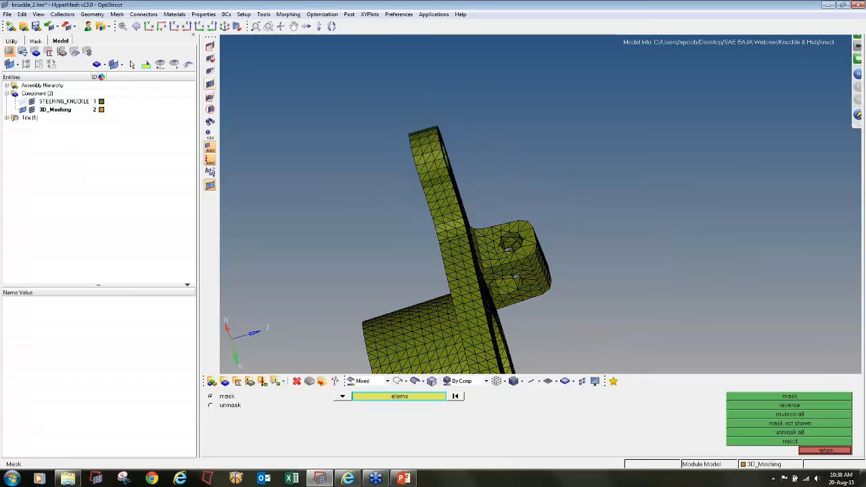
{"action": "left_click_drag", "start_coordinate": [464, 161], "coordinate": [323, 112], "text": "shift"}
{"action": "middle_click", "coordinate": [436, 165]}
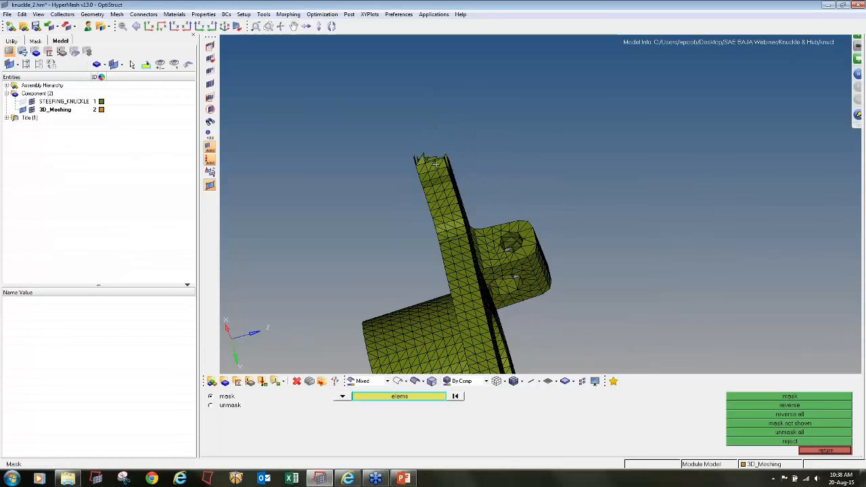
{"action": "left_click_drag", "start_coordinate": [435, 165], "coordinate": [448, 182], "text": "ctrl"}
{"action": "scroll", "coordinate": [430, 143], "scroll_direction": "up", "scroll_amount": 3, "text": "ctrl"}
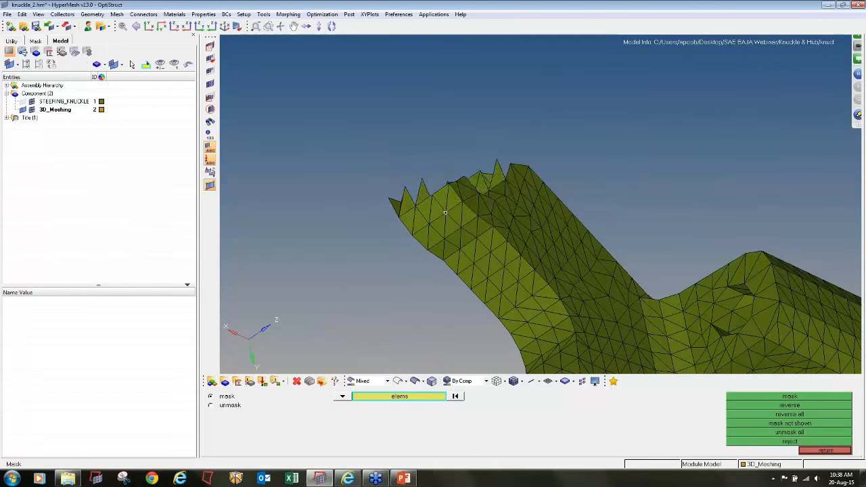
- Examine the solid tetra elements inside the surface shell at the arm's cut end
{"action": "left_click_drag", "start_coordinate": [512, 206], "coordinate": [421, 268], "text": "shift"}
{"action": "middle_click", "coordinate": [377, 137]}
{"action": "middle_click", "coordinate": [427, 164]}
{"action": "middle_click", "coordinate": [386, 133]}
{"action": "right_click_drag", "start_coordinate": [421, 268], "coordinate": [467, 176], "text": "ctrl"}
{"action": "scroll", "coordinate": [467, 176], "scroll_direction": "up", "scroll_amount": 3, "text": "ctrl"}
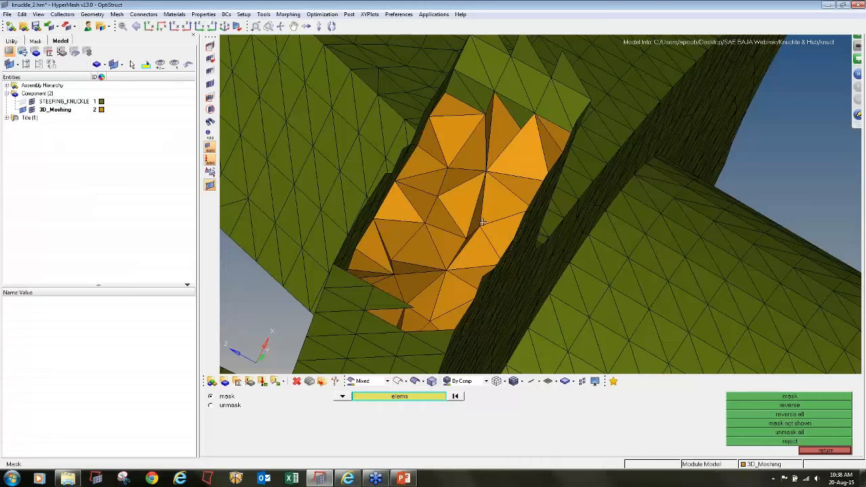
{"action": "scroll", "coordinate": [482, 222], "scroll_direction": "down", "scroll_amount": 5, "text": "ctrl"}
{"action": "left_click_drag", "start_coordinate": [482, 218], "coordinate": [426, 228], "text": "ctrl"}
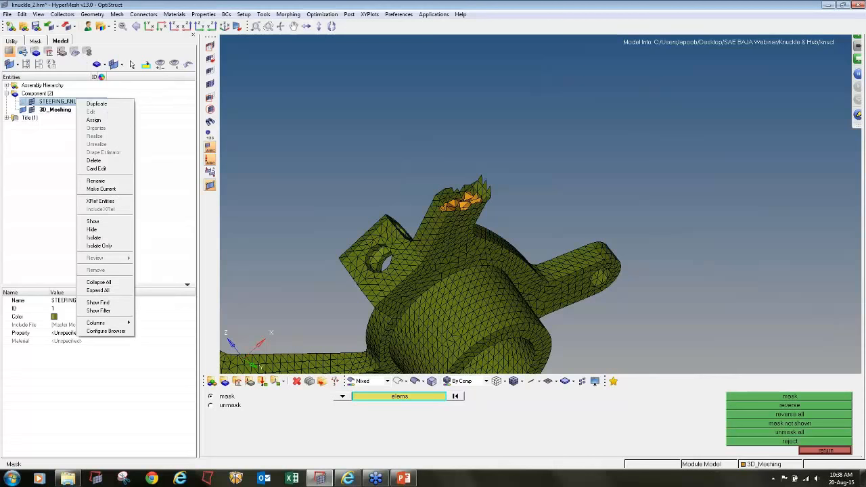
- Delete the STEERING_KNUCKLE component with its surface mesh and unmask all remaining solid elements
{"action": "left_click", "coordinate": [94, 160]}
{"action": "left_click", "coordinate": [153, 207]}
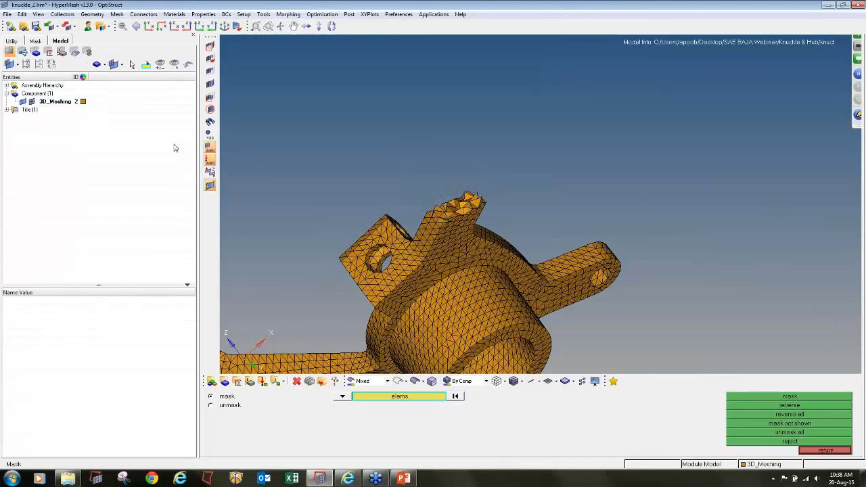
{"action": "left_click", "coordinate": [212, 85]}
{"action": "scroll", "coordinate": [479, 120], "scroll_direction": "down", "scroll_amount": 3}
{"action": "left_click_drag", "start_coordinate": [478, 122], "coordinate": [379, 220], "text": "ctrl"}
{"action": "left_click_drag", "start_coordinate": [744, 236], "coordinate": [476, 251], "text": "ctrl"}
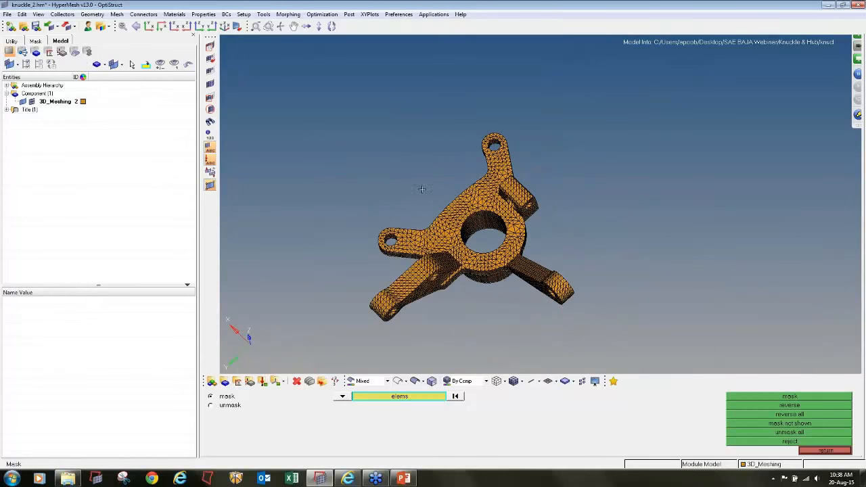
{"action": "left_click_drag", "start_coordinate": [497, 216], "coordinate": [747, 182], "text": "ctrl"}
{"action": "left_click_drag", "start_coordinate": [495, 234], "coordinate": [623, 240], "text": "ctrl"}
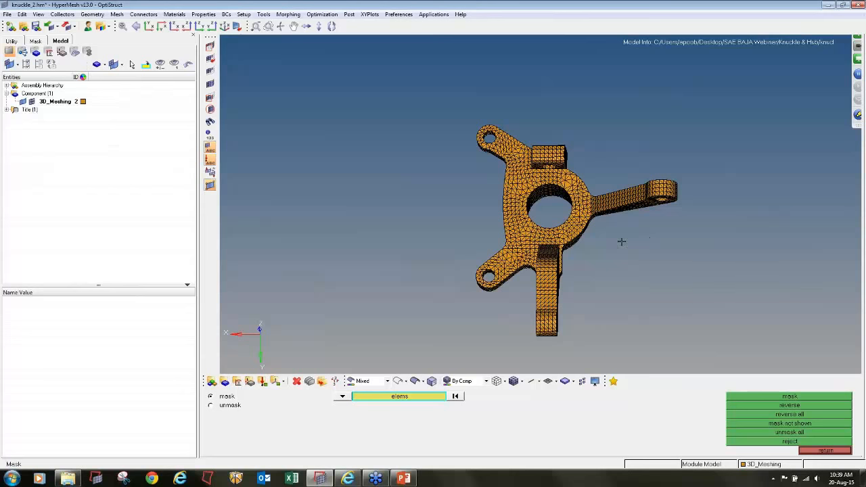
- Create an olive-coloured isotropic material named Steel with card image MAT1 and open its card for editing
{"action": "left_click", "coordinate": [237, 383]}
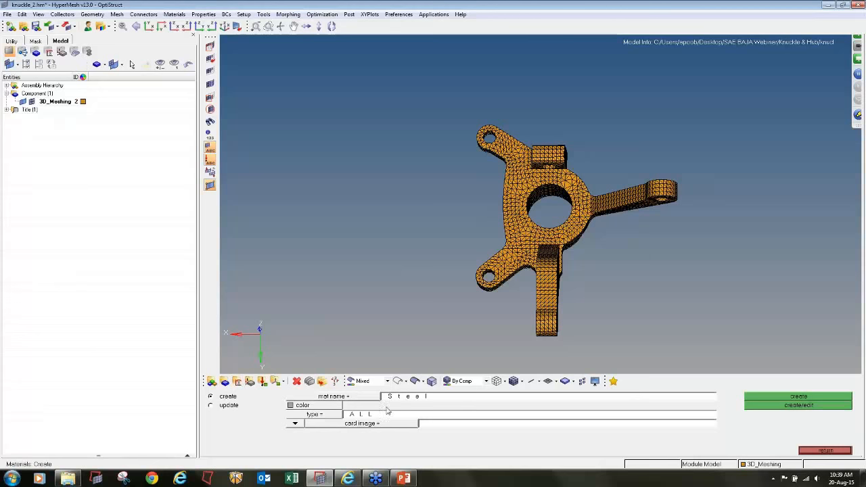
{"action": "left_click", "coordinate": [325, 405]}
{"action": "left_click", "coordinate": [352, 433]}
{"action": "left_click", "coordinate": [314, 414]}
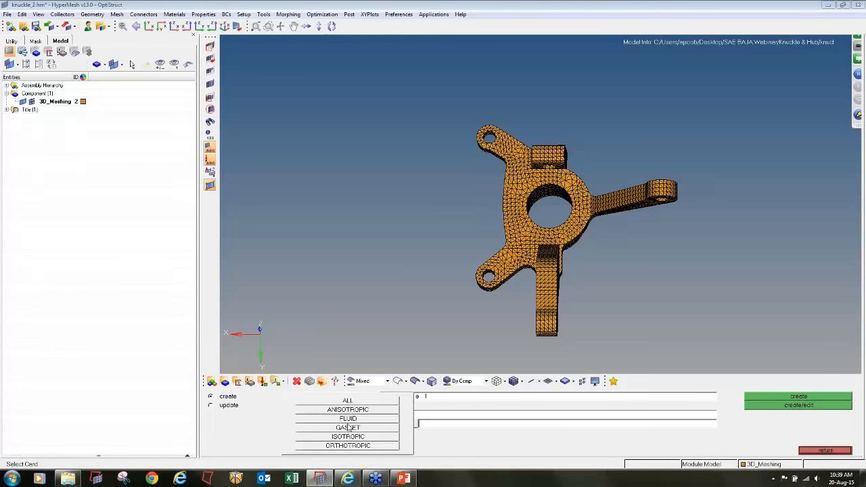
{"action": "left_click", "coordinate": [350, 433]}
{"action": "left_click", "coordinate": [366, 423]}
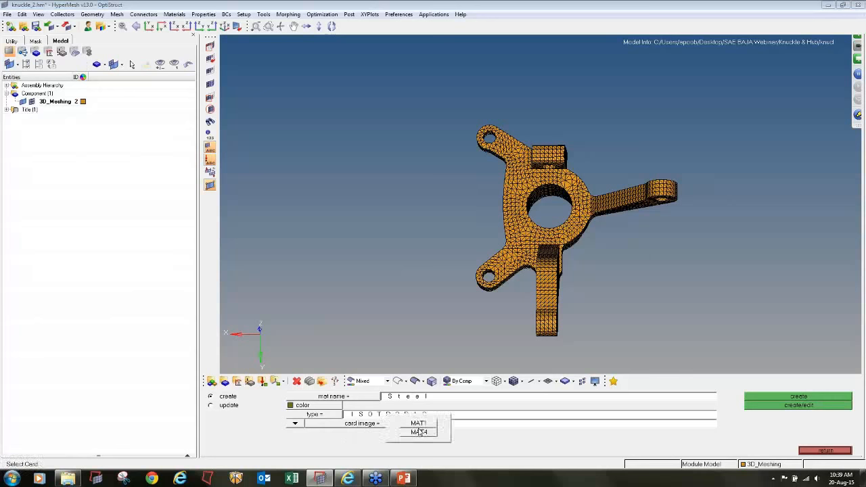
{"action": "left_click", "coordinate": [413, 420]}
{"action": "left_click", "coordinate": [816, 406]}
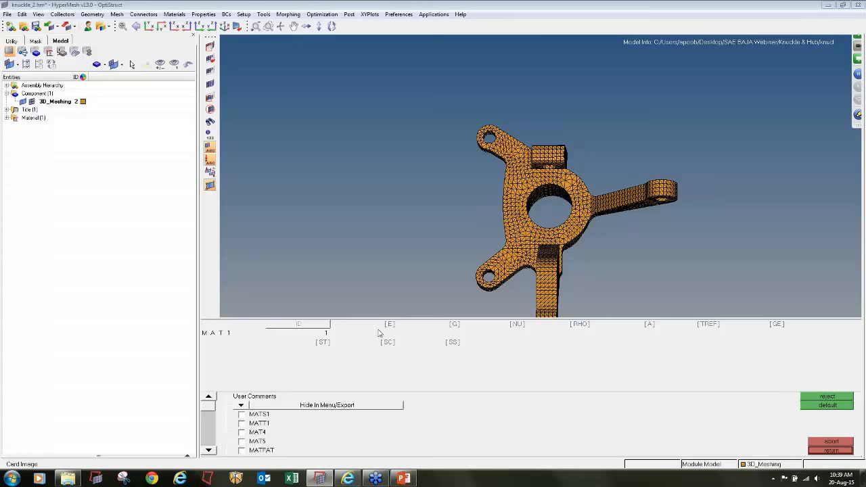
- Enable Poisson's ratio NU at 0.300 and density RHO at 7.9e-09 on the Steel MAT1 card and close it
{"action": "left_click", "coordinate": [499, 326]}
{"action": "left_click", "coordinate": [498, 326]}
{"action": "left_click", "coordinate": [499, 326]}
{"action": "left_click", "coordinate": [570, 330]}
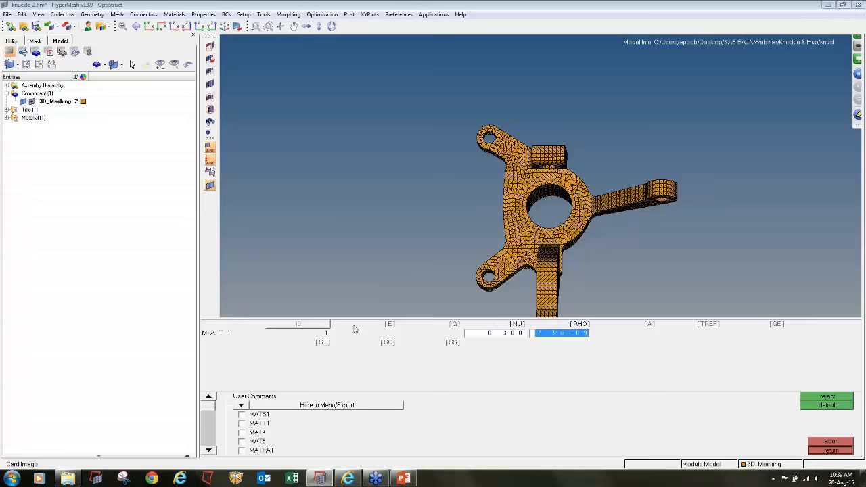
{"action": "left_click", "coordinate": [830, 451]}
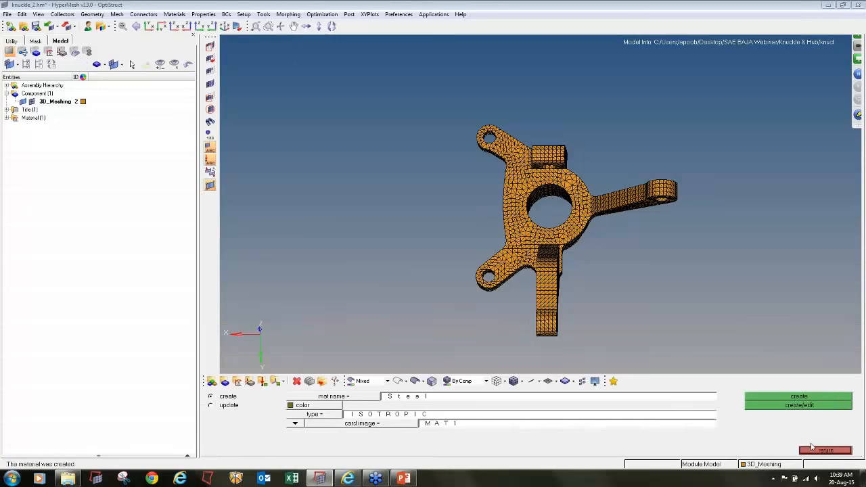
- Reopen the card of the existing Steel material through the material update to review its MAT1 values
{"action": "left_click", "coordinate": [315, 398]}
{"action": "left_click", "coordinate": [315, 399]}
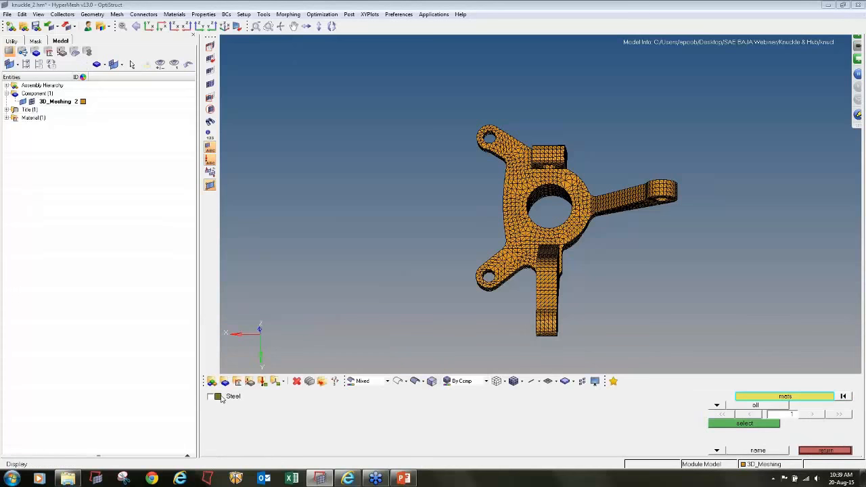
{"action": "left_click", "coordinate": [727, 423]}
{"action": "left_click", "coordinate": [797, 406]}
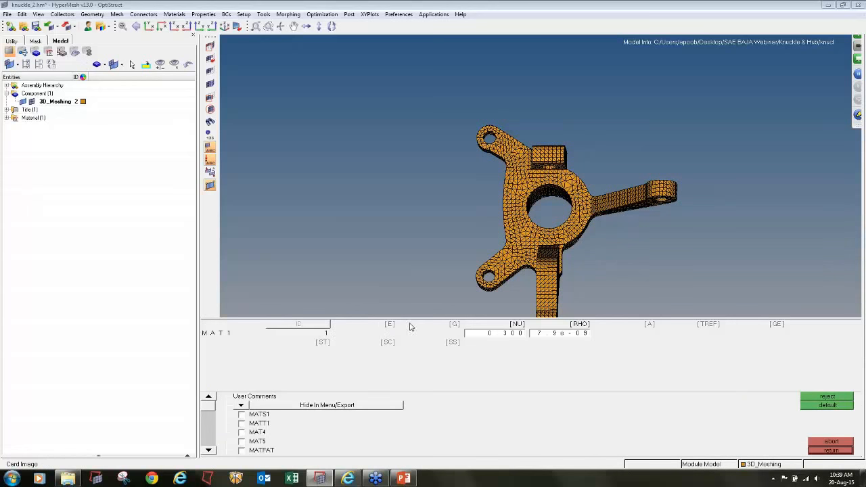
{"action": "left_click", "coordinate": [814, 450]}
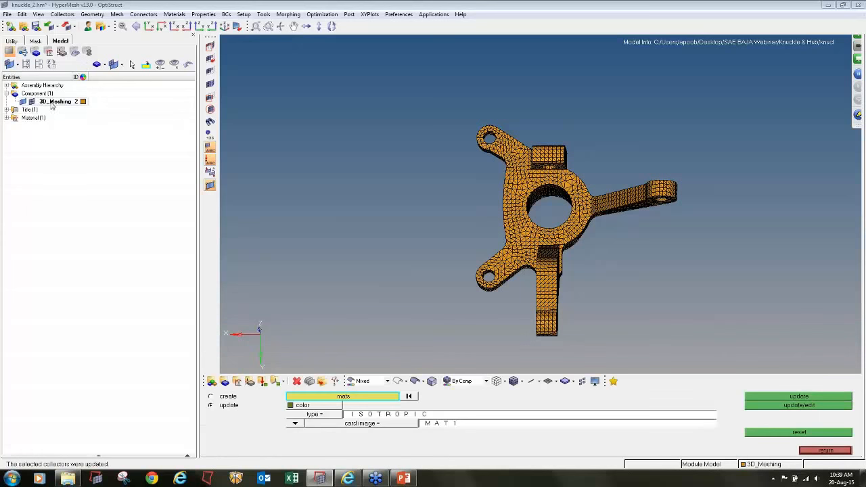
- Edit the Steel material's card to enable Young's modulus E at 2.1e+05
{"action": "left_click", "coordinate": [6, 118]}
{"action": "left_click", "coordinate": [37, 126]}
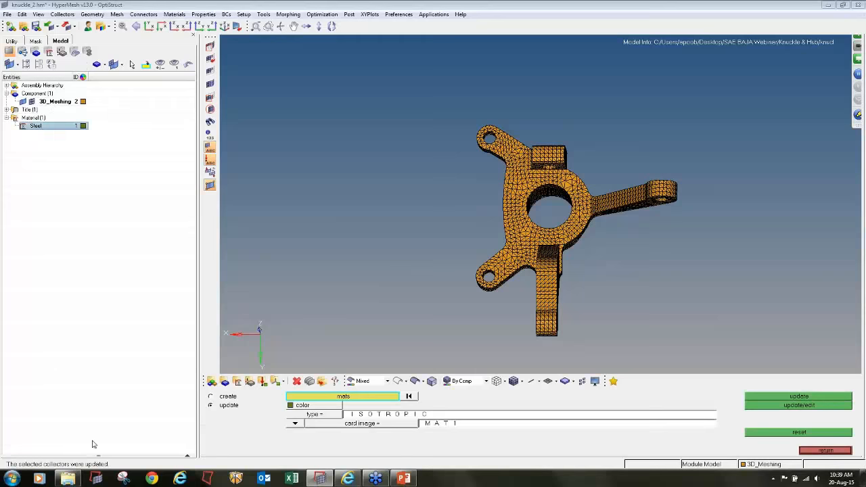
{"action": "right_click", "coordinate": [38, 127]}
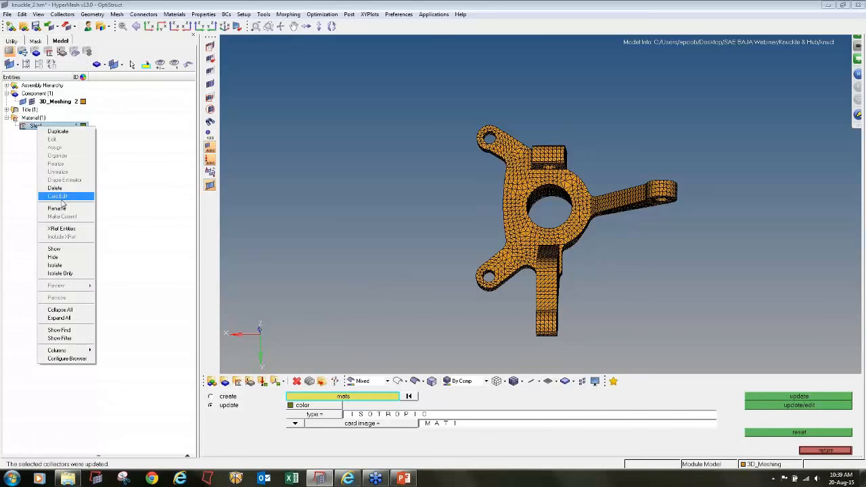
{"action": "left_click", "coordinate": [58, 197]}
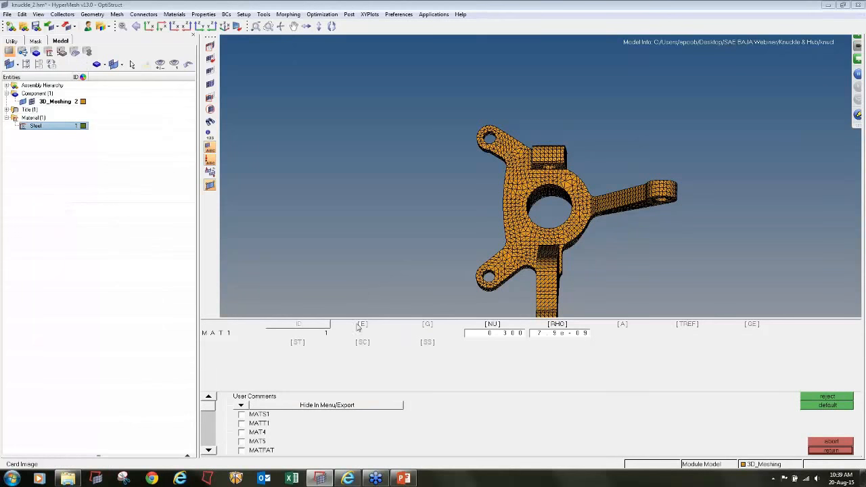
{"action": "left_click", "coordinate": [362, 332]}
{"action": "left_click", "coordinate": [521, 385]}
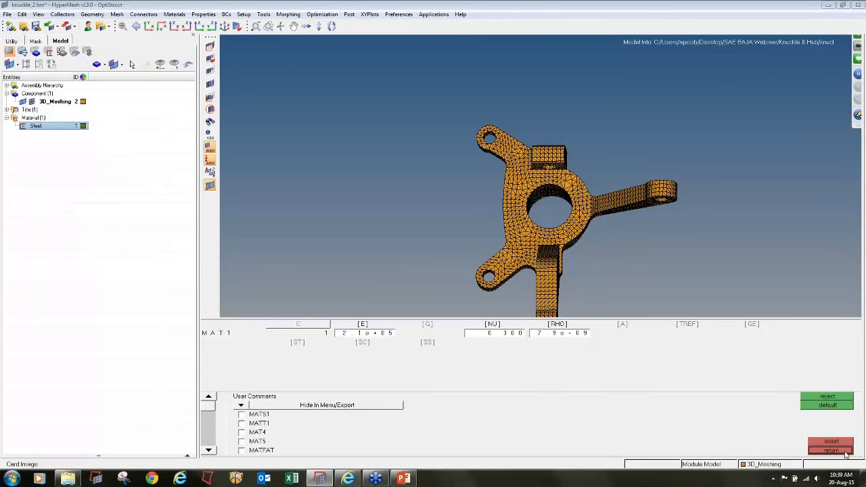
{"action": "left_click", "coordinate": [845, 452]}
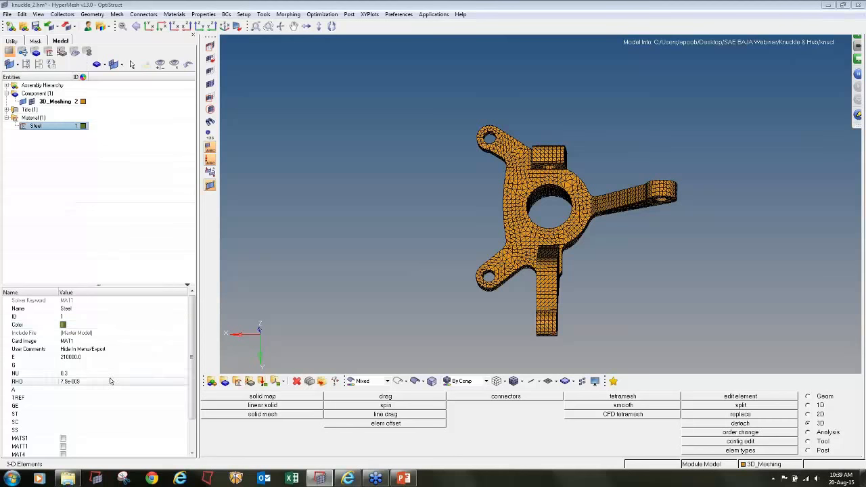
- Define a new property named 3D_Knuckle and give it a dark purple colour
{"action": "left_click", "coordinate": [261, 381]}
{"action": "left_click", "coordinate": [469, 398]}
{"action": "type", "text": "3D_Kn"}
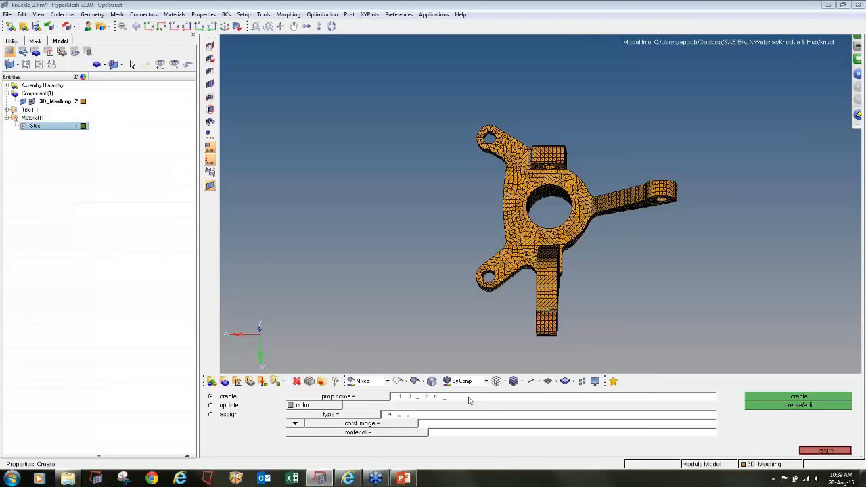
{"action": "type", "text": "uckle"}
{"action": "left_click", "coordinate": [290, 404]}
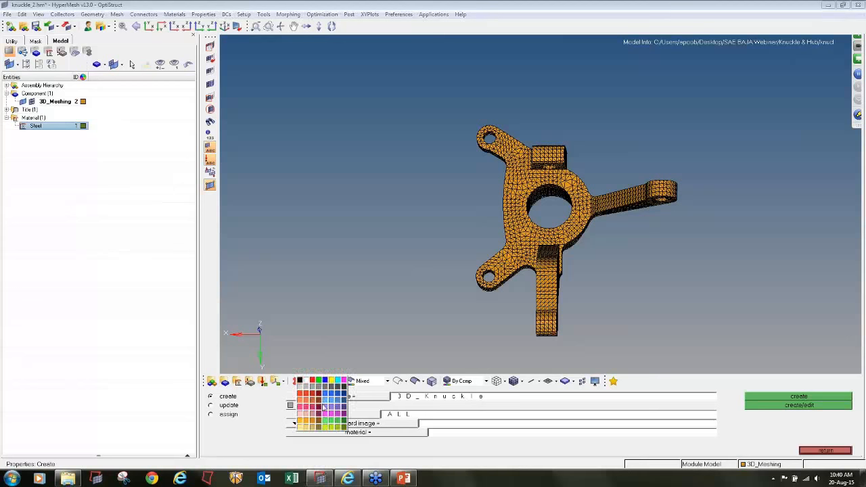
{"action": "left_click", "coordinate": [339, 415]}
{"action": "left_click", "coordinate": [316, 405]}
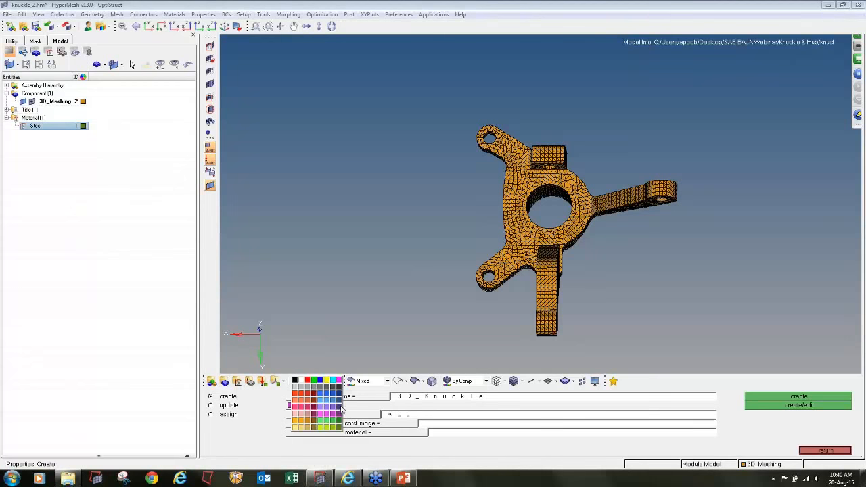
{"action": "left_click", "coordinate": [341, 409]}
- Create the property as type 3D with card image PSOLID and material Steel, and close its card unchanged
{"action": "left_click", "coordinate": [339, 423]}
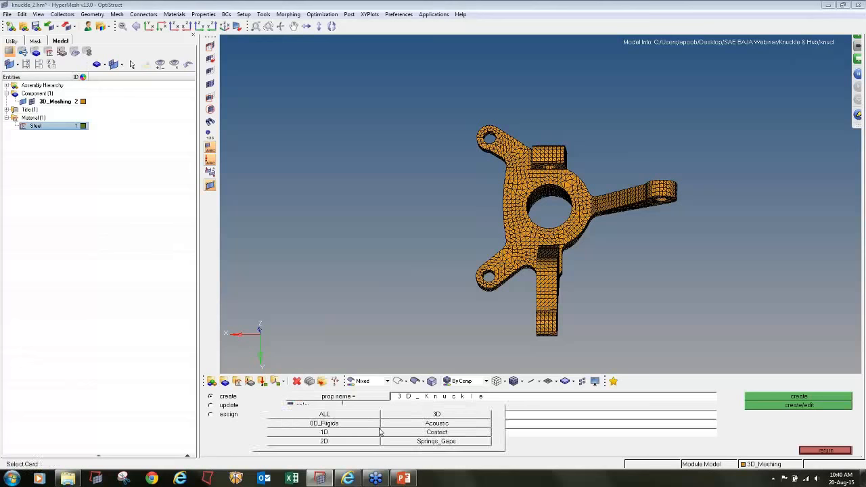
{"action": "left_click", "coordinate": [433, 415]}
{"action": "left_click", "coordinate": [400, 425]}
{"action": "left_click", "coordinate": [417, 434]}
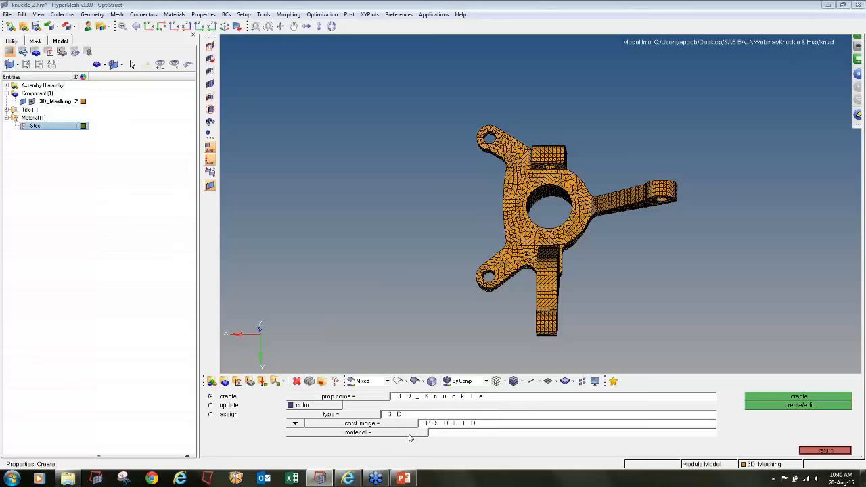
{"action": "left_click", "coordinate": [406, 434]}
{"action": "left_click", "coordinate": [251, 399]}
{"action": "left_click", "coordinate": [751, 411]}
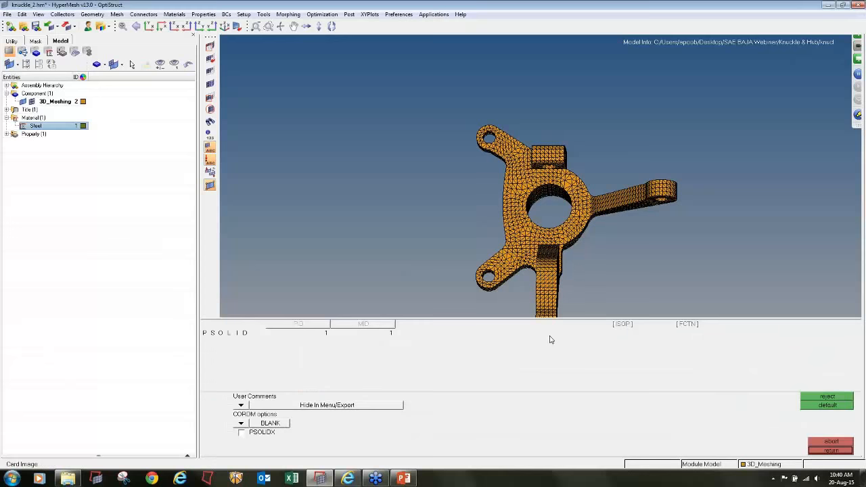
{"action": "left_click", "coordinate": [832, 451]}
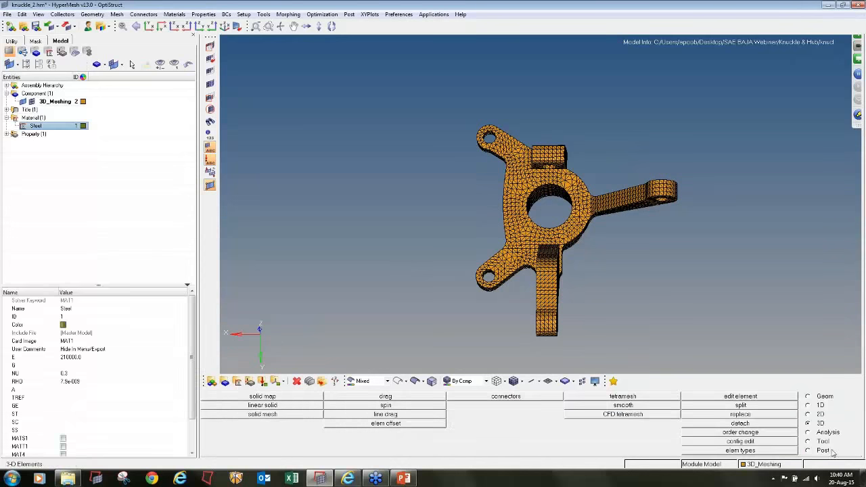
- Update the 3D_Meshing component to use the property 3D_Knuckle
{"action": "left_click", "coordinate": [212, 382]}
{"action": "left_click", "coordinate": [223, 406]}
{"action": "left_click", "coordinate": [350, 397]}
{"action": "left_click", "coordinate": [258, 399]}
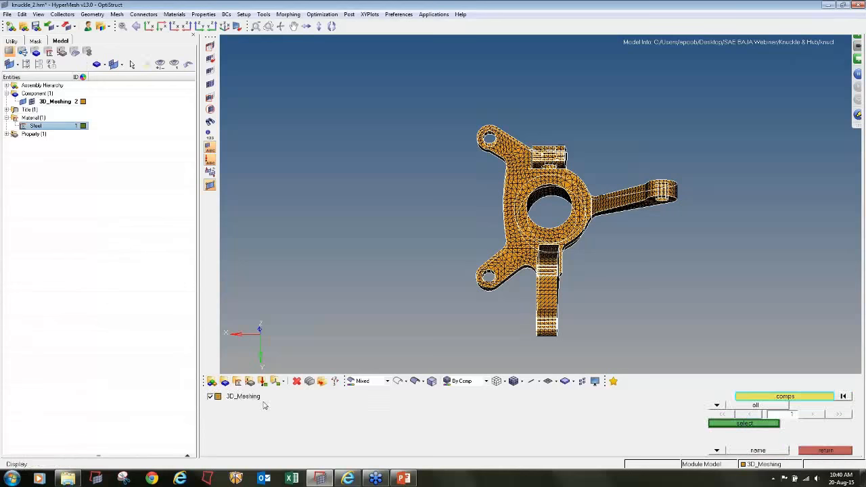
{"action": "left_click", "coordinate": [775, 424]}
{"action": "left_click", "coordinate": [291, 425]}
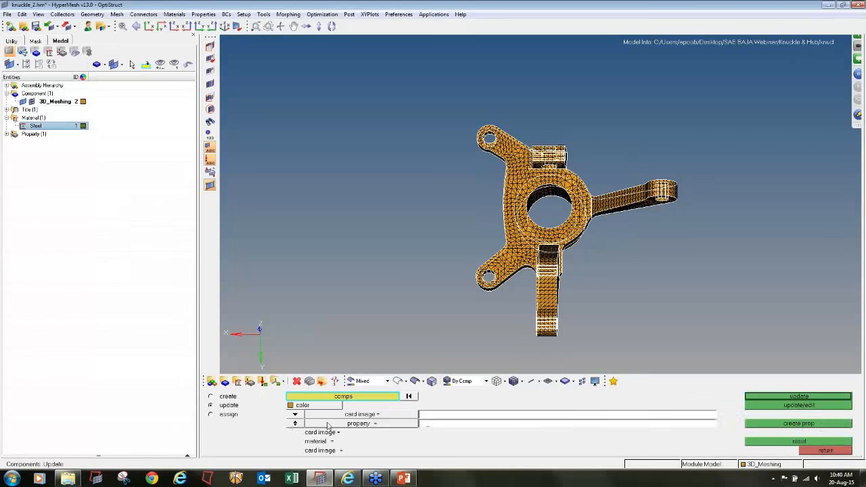
{"action": "left_click", "coordinate": [322, 425]}
{"action": "left_click", "coordinate": [264, 398]}
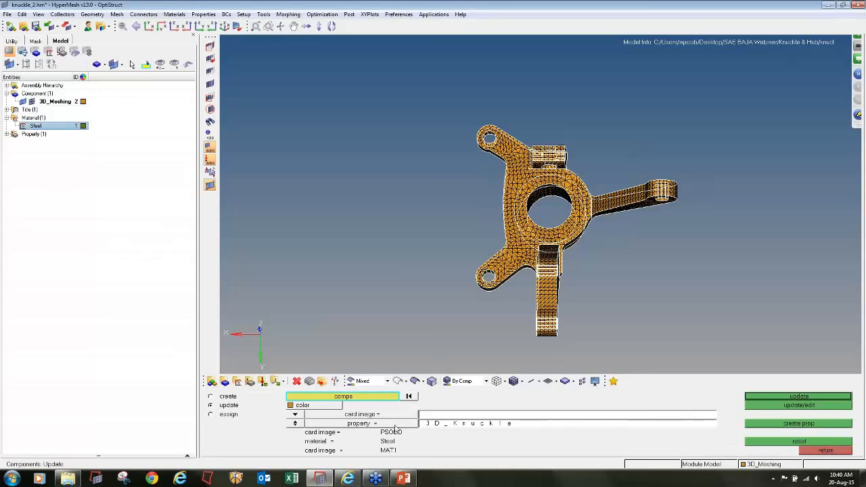
{"action": "left_click", "coordinate": [799, 397]}
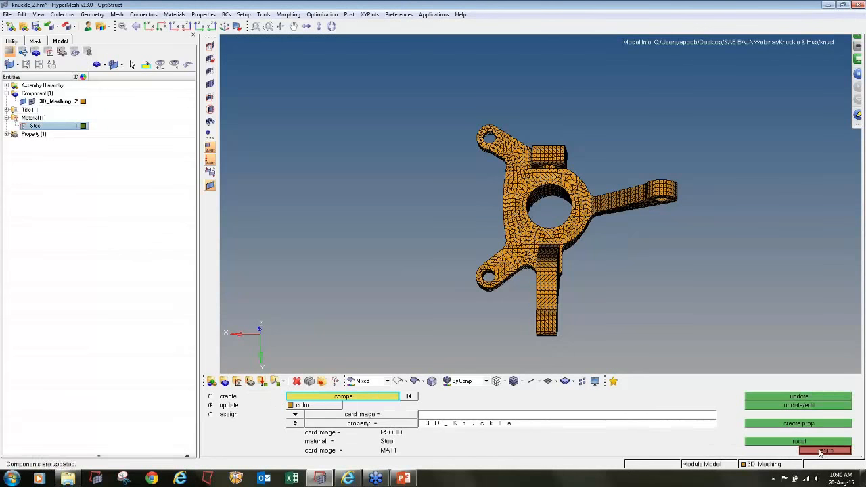
{"action": "left_click", "coordinate": [826, 450]}
- Colour the elements by property and by material to check the knuckle's assignments
{"action": "left_click", "coordinate": [6, 134]}
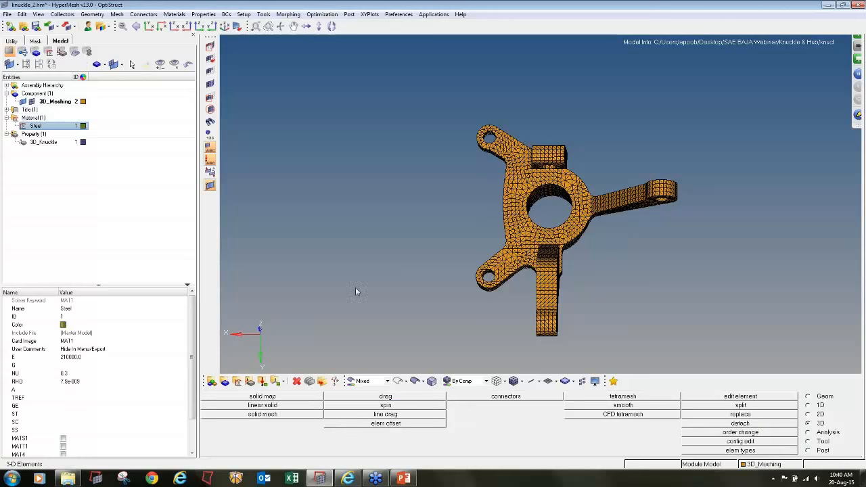
{"action": "left_click", "coordinate": [470, 383]}
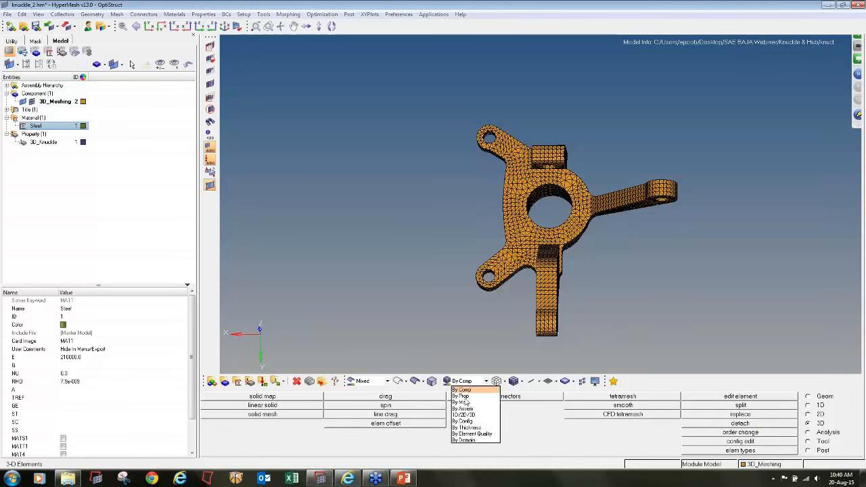
{"action": "left_click", "coordinate": [462, 396]}
{"action": "left_click_drag", "start_coordinate": [488, 243], "coordinate": [513, 197], "text": "ctrl"}
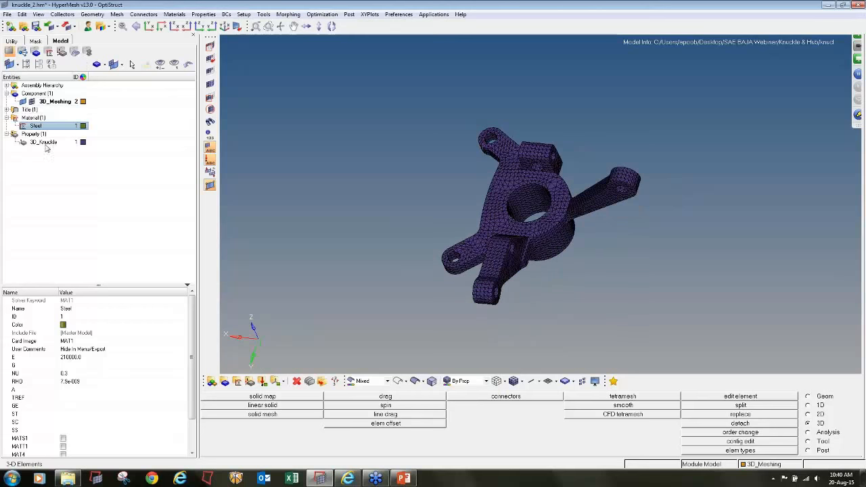
{"action": "left_click", "coordinate": [463, 381]}
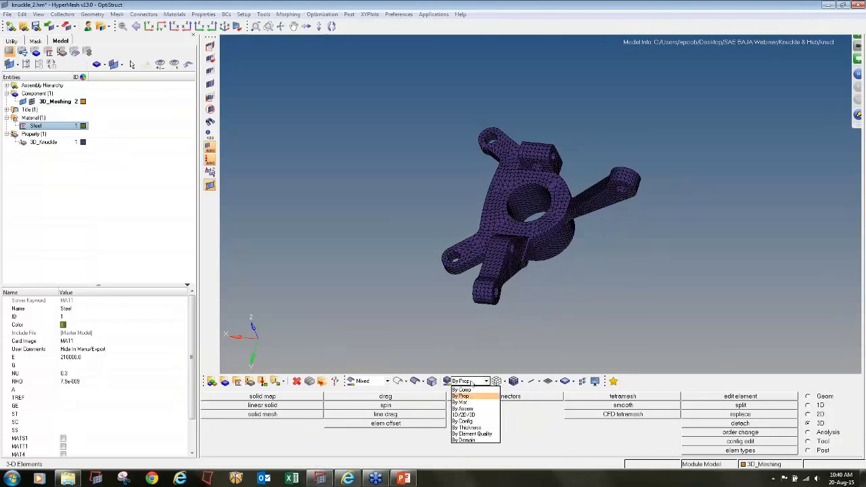
{"action": "left_click", "coordinate": [469, 405]}
{"action": "left_click_drag", "start_coordinate": [481, 149], "coordinate": [482, 157], "text": "ctrl"}
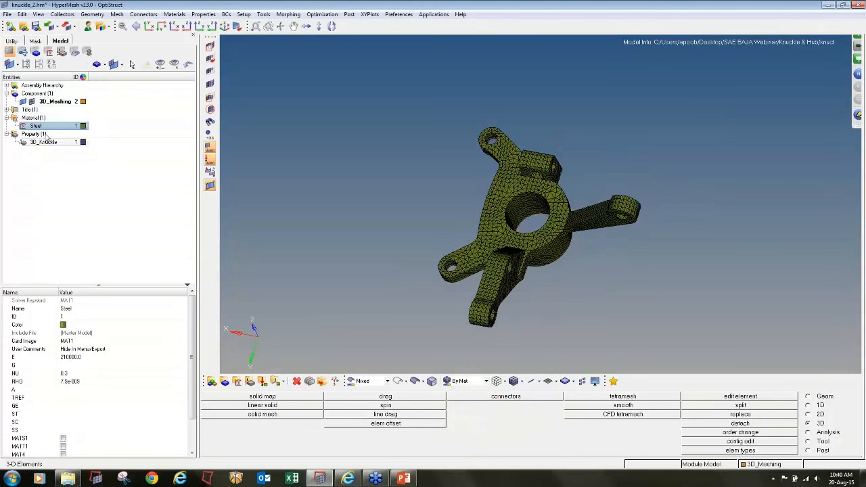
- Show the 3D_Meshing component's assigned property and material, and colour the elements by component again
{"action": "left_click", "coordinate": [70, 102]}
{"action": "left_click", "coordinate": [462, 381]}
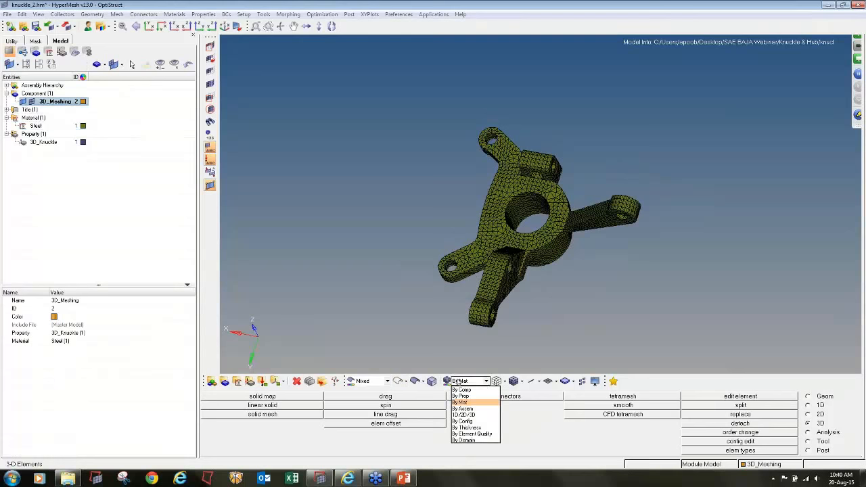
{"action": "left_click", "coordinate": [464, 394]}
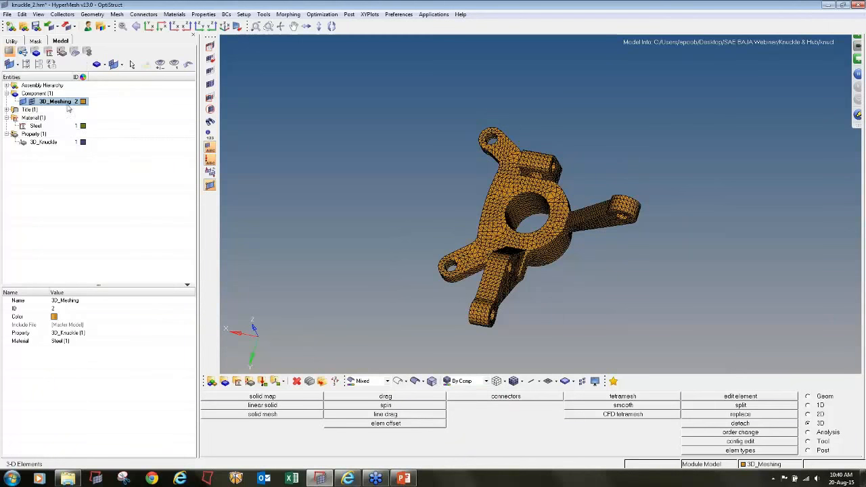
- Examine the solid-meshed knuckle's hub, arms and mounting holes from several sides
{"action": "left_click_drag", "start_coordinate": [557, 215], "coordinate": [547, 269], "text": "ctrl"}
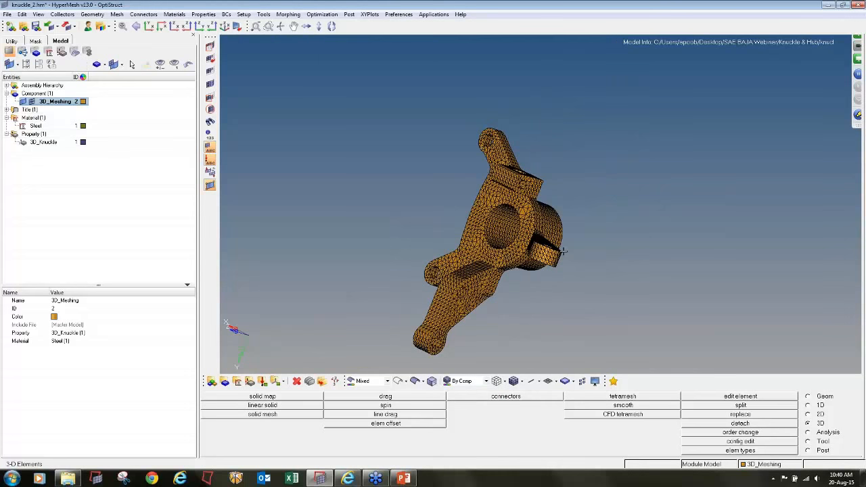
{"action": "scroll", "coordinate": [601, 228], "scroll_direction": "down", "scroll_amount": 4, "text": "ctrl"}
{"action": "left_click_drag", "start_coordinate": [601, 228], "coordinate": [587, 185], "text": "ctrl"}
{"action": "scroll", "coordinate": [586, 184], "scroll_direction": "up", "scroll_amount": 4, "text": "ctrl"}
{"action": "right_click_drag", "start_coordinate": [579, 163], "coordinate": [581, 189], "text": "ctrl"}
{"action": "scroll", "coordinate": [555, 214], "scroll_direction": "up", "scroll_amount": 3, "text": "ctrl"}
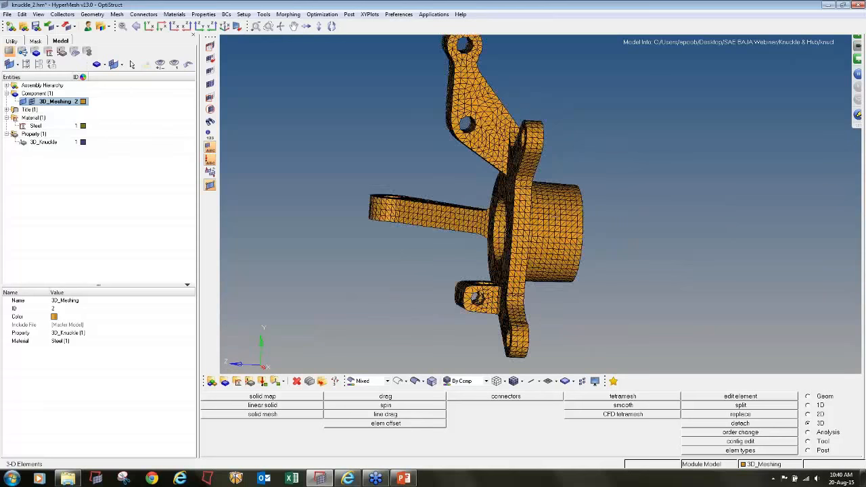
{"action": "scroll", "coordinate": [555, 214], "scroll_direction": "down", "scroll_amount": 3, "text": "ctrl"}
{"action": "left_click_drag", "start_coordinate": [555, 215], "coordinate": [522, 228], "text": "ctrl"}
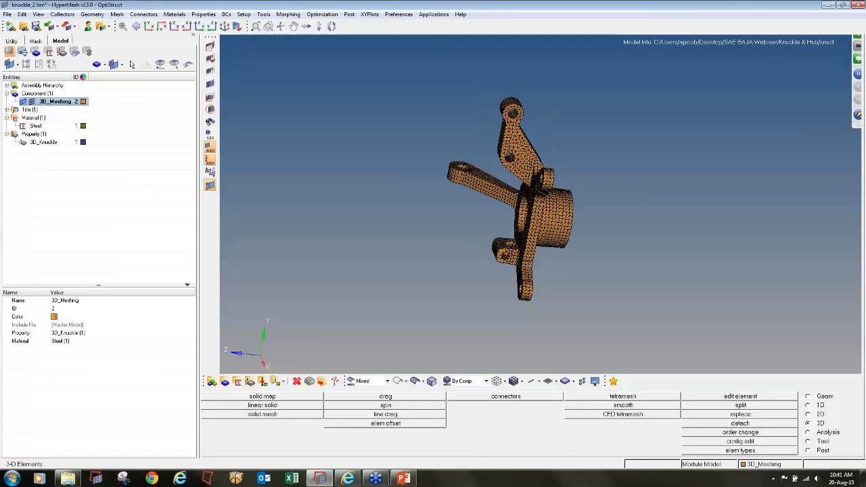
{"action": "left_click_drag", "start_coordinate": [660, 212], "coordinate": [615, 196], "text": "ctrl"}
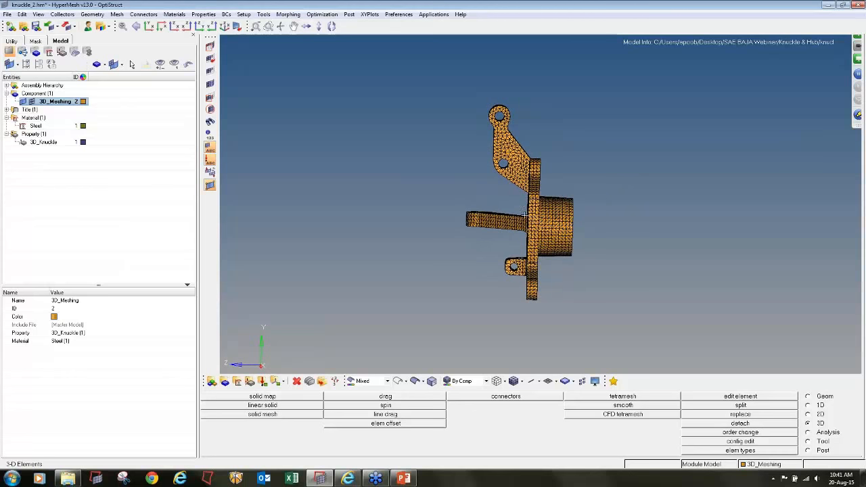
{"action": "left_click_drag", "start_coordinate": [572, 220], "coordinate": [553, 248], "text": "ctrl"}
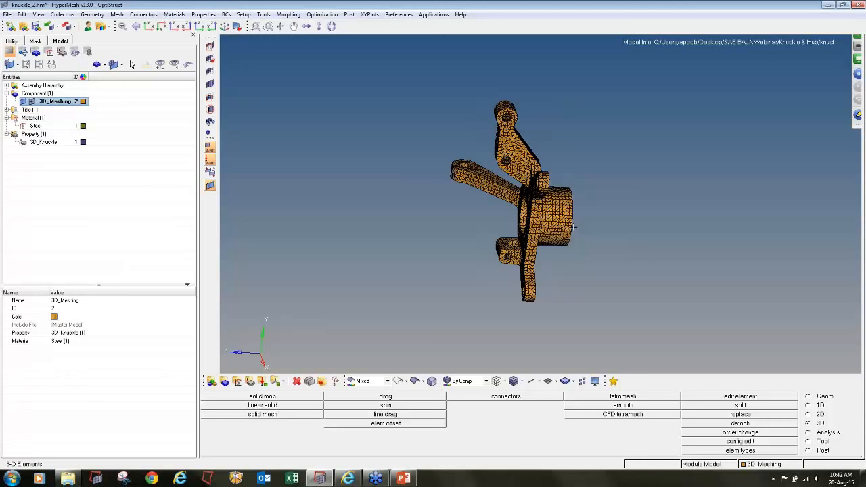
{"action": "left_click_drag", "start_coordinate": [464, 174], "coordinate": [478, 205], "text": "ctrl"}
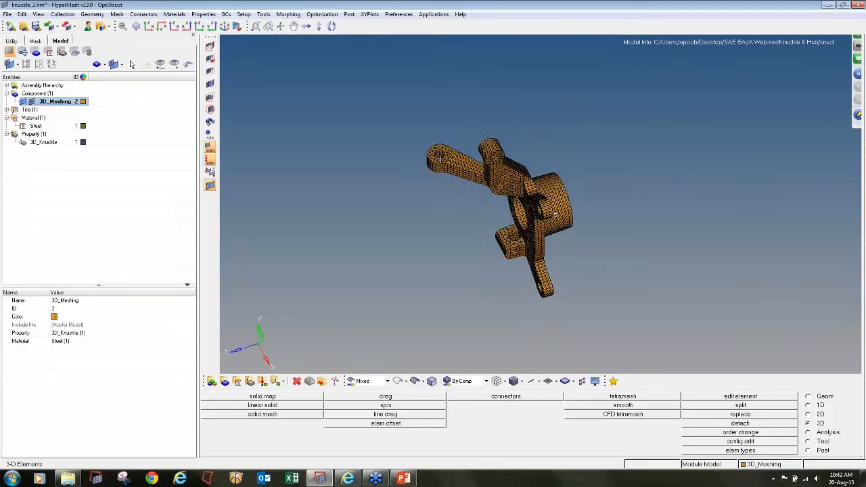
{"action": "scroll", "coordinate": [444, 140], "scroll_direction": "up", "scroll_amount": 5, "text": "ctrl"}
{"action": "scroll", "coordinate": [444, 140], "scroll_direction": "down", "scroll_amount": 5, "text": "ctrl"}
{"action": "left_click_drag", "start_coordinate": [449, 144], "coordinate": [469, 87], "text": "ctrl"}
{"action": "scroll", "coordinate": [434, 88], "scroll_direction": "up", "scroll_amount": 5, "text": "ctrl"}
{"action": "scroll", "coordinate": [440, 105], "scroll_direction": "down", "scroll_amount": 5, "text": "ctrl"}
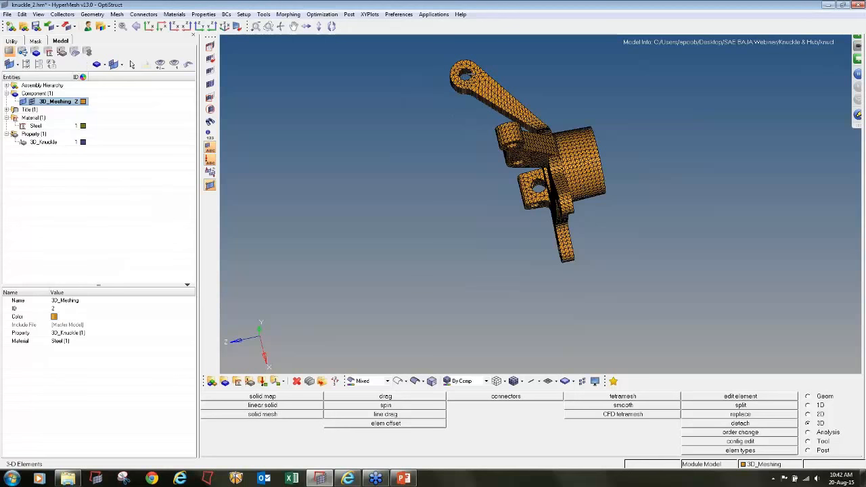
- Create a component named Rigids with a dark olive-green colour and no property assigned
{"action": "scroll", "coordinate": [464, 74], "scroll_direction": "up", "scroll_amount": 3, "text": "ctrl"}
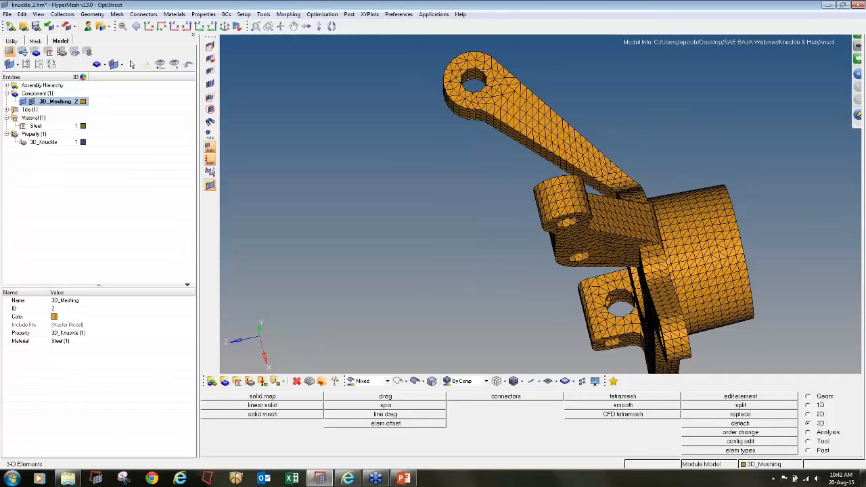
{"action": "left_click_drag", "start_coordinate": [455, 58], "coordinate": [525, 174], "text": "ctrl"}
{"action": "scroll", "coordinate": [524, 174], "scroll_direction": "down", "scroll_amount": 2, "text": "ctrl"}
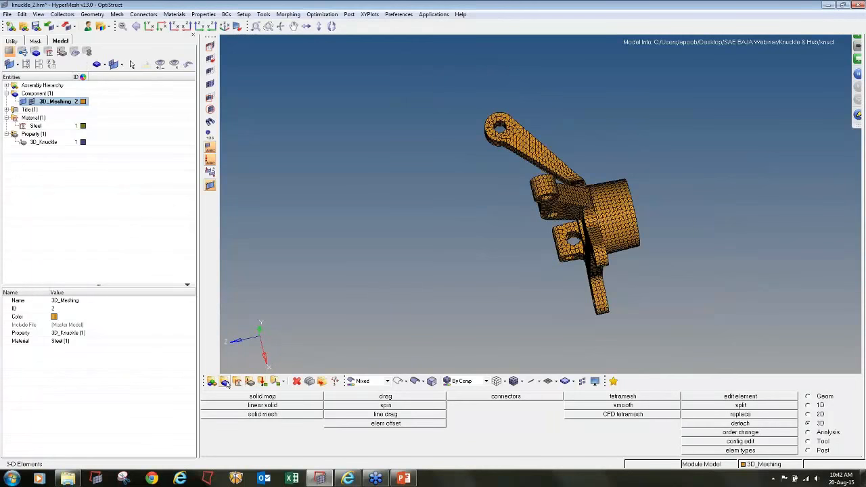
{"action": "left_click", "coordinate": [225, 382]}
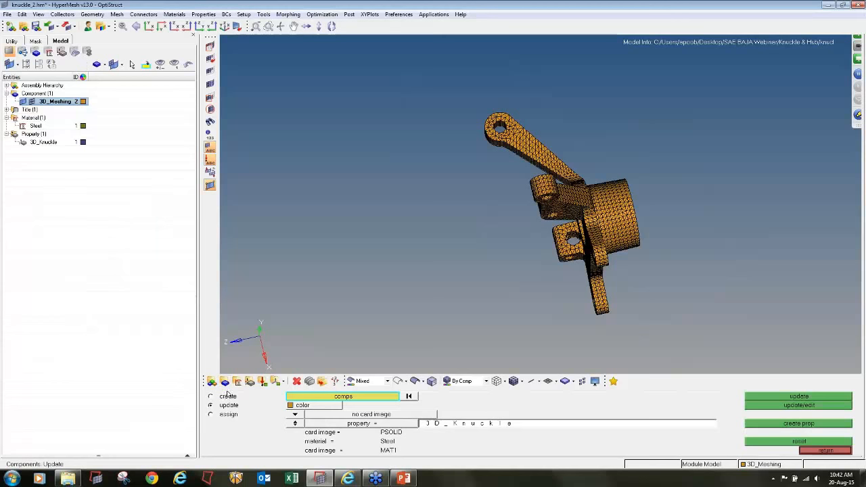
{"action": "left_click", "coordinate": [404, 397]}
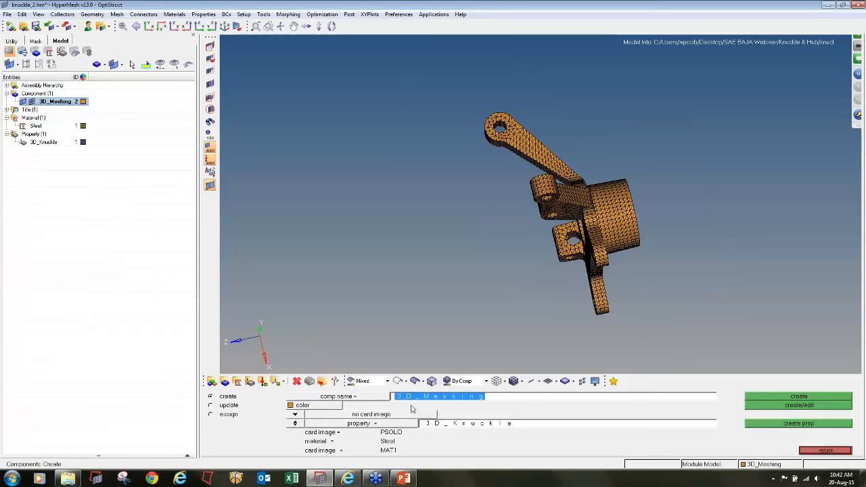
{"action": "type", "text": "Rigids"}
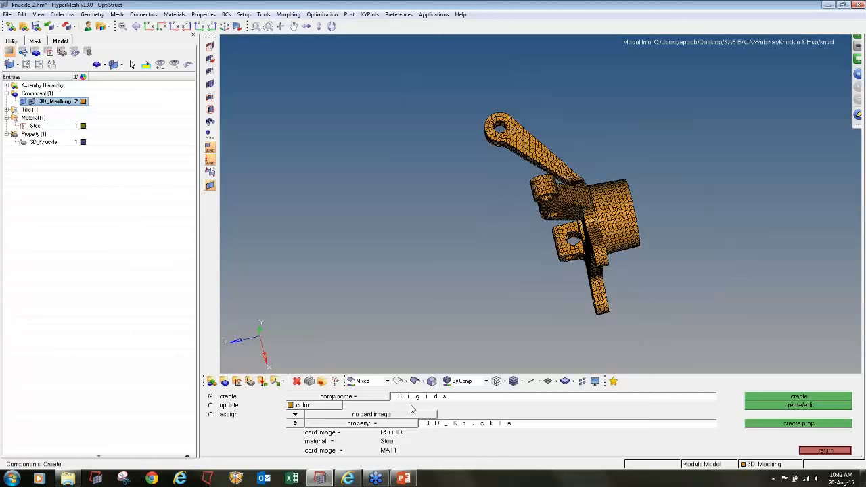
{"action": "left_click", "coordinate": [327, 406]}
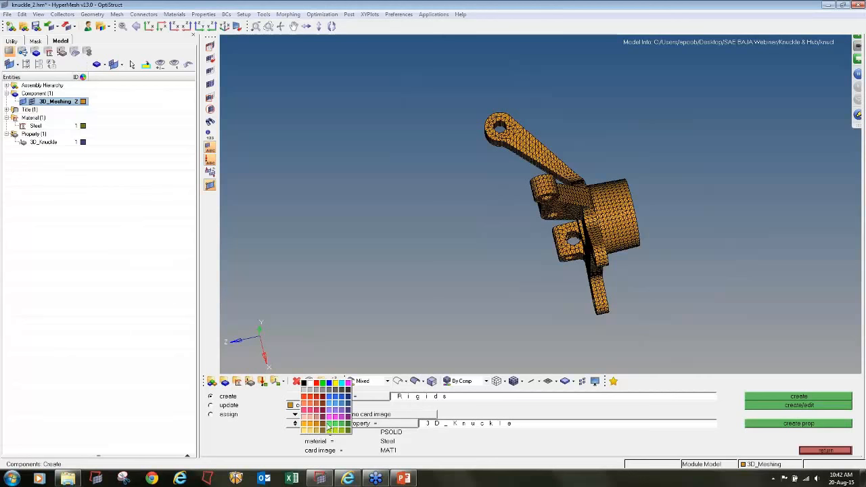
{"action": "left_click", "coordinate": [349, 431]}
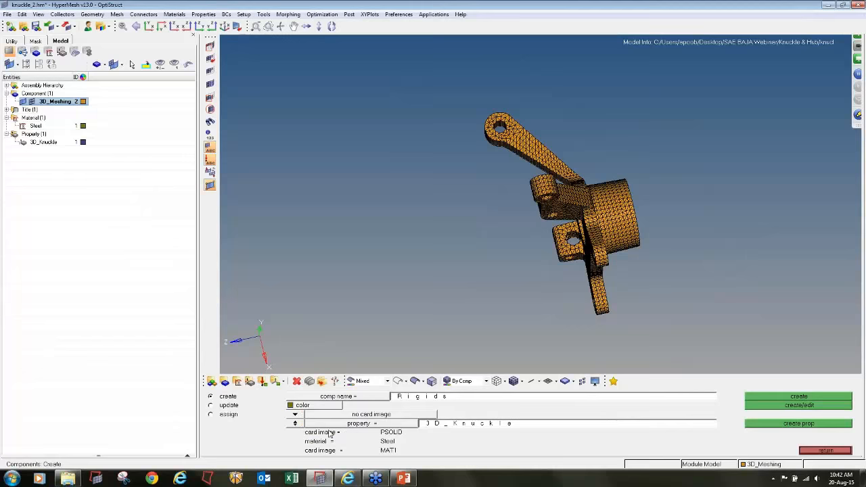
{"action": "left_click", "coordinate": [296, 423]}
{"action": "left_click", "coordinate": [782, 397]}
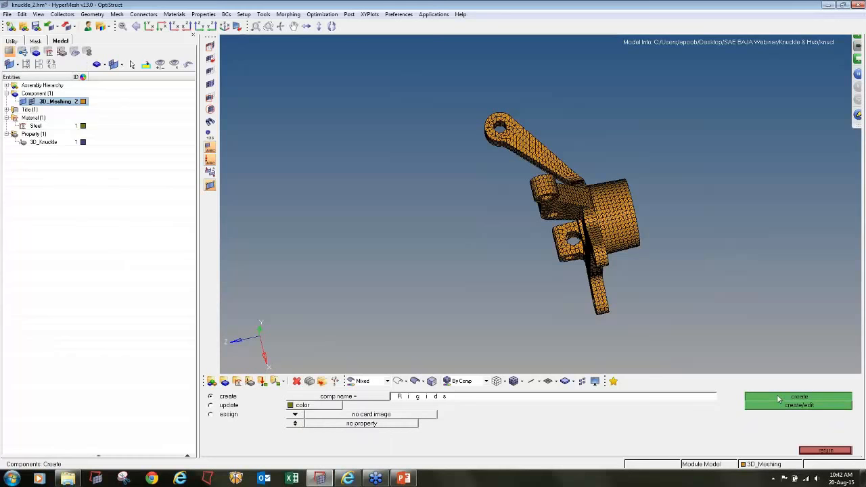
{"action": "left_click", "coordinate": [825, 450]}
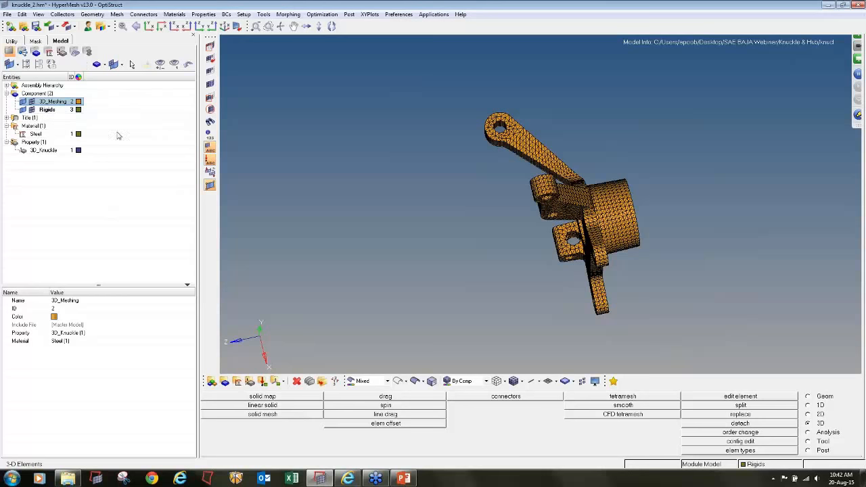
- Create a circle-centre node for the long arm's end hole from three nodes on one face of its rim
{"action": "left_click", "coordinate": [810, 406]}
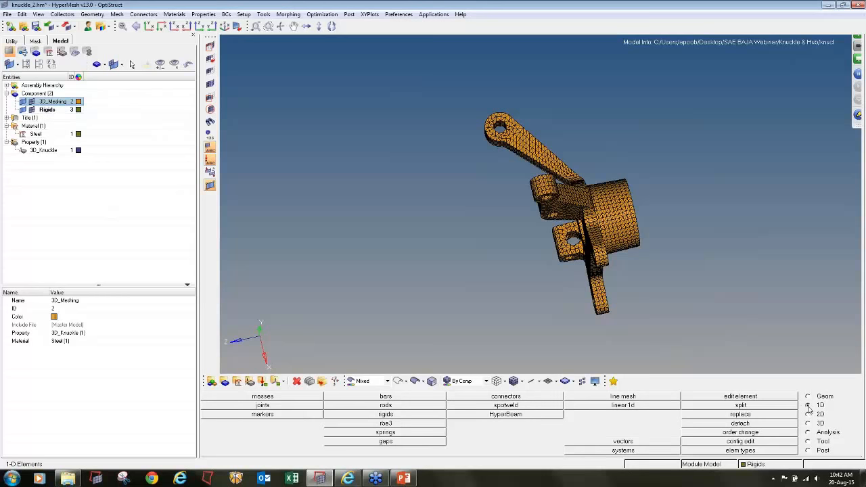
{"action": "scroll", "coordinate": [516, 177], "scroll_direction": "up", "scroll_amount": 2}
{"action": "scroll", "coordinate": [516, 176], "scroll_direction": "up", "scroll_amount": 5}
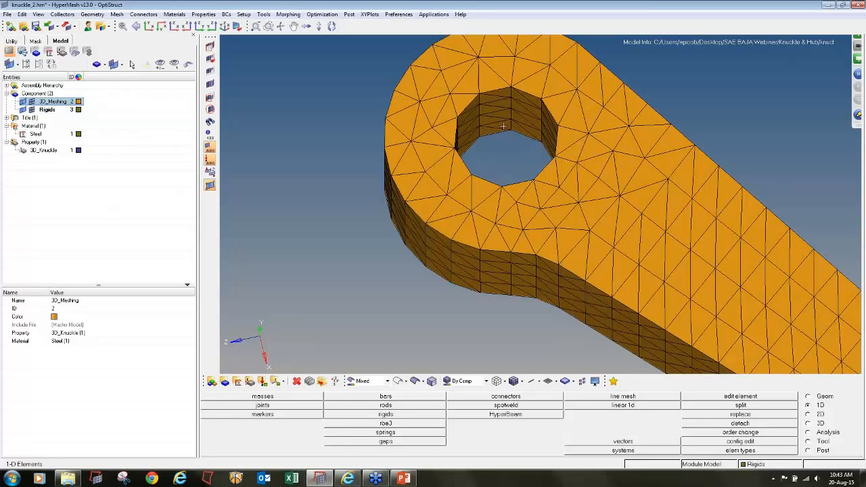
{"action": "left_click", "coordinate": [822, 395]}
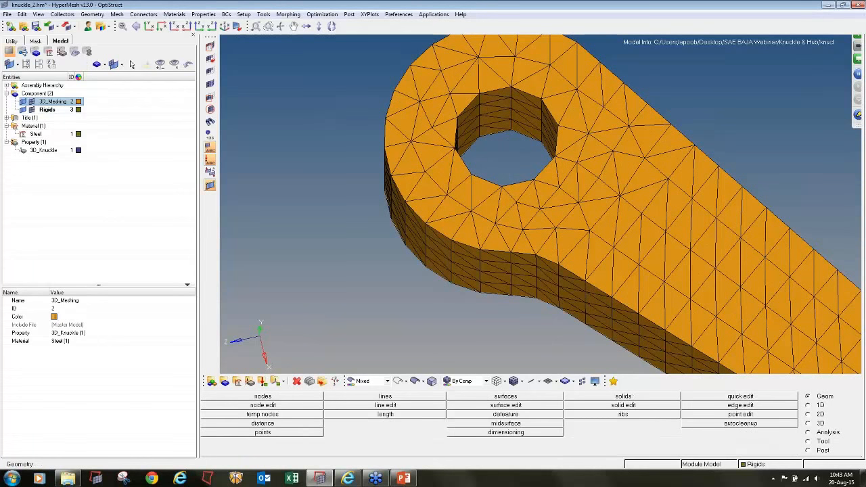
{"action": "key", "text": "F4"}
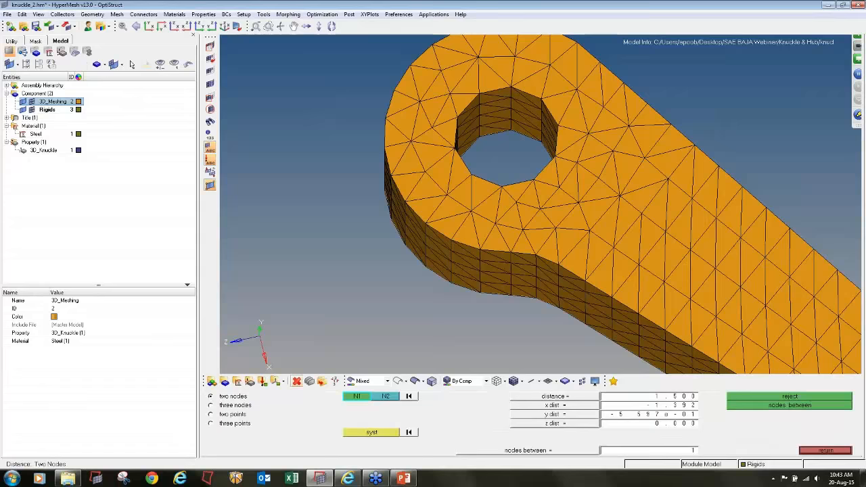
{"action": "left_click", "coordinate": [237, 406]}
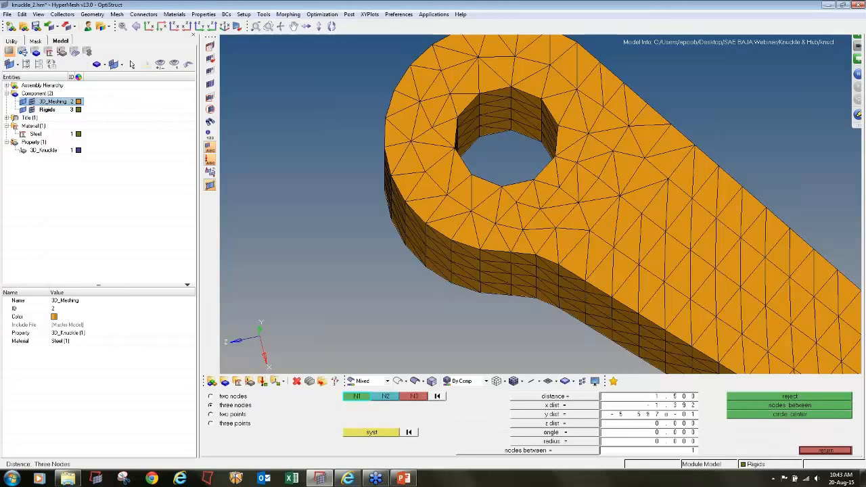
{"action": "left_click", "coordinate": [472, 175]}
{"action": "left_click", "coordinate": [479, 94]}
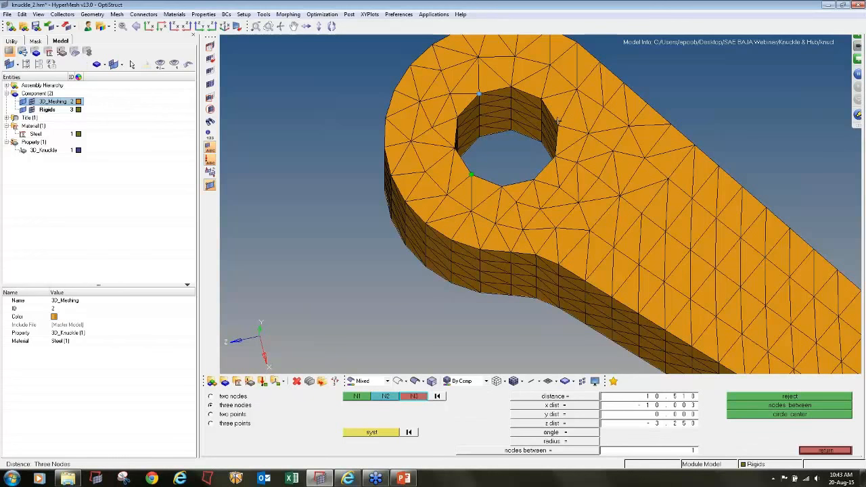
{"action": "left_click", "coordinate": [558, 125]}
{"action": "left_click", "coordinate": [783, 414]}
{"action": "scroll", "coordinate": [515, 157], "scroll_direction": "down", "scroll_amount": 3}
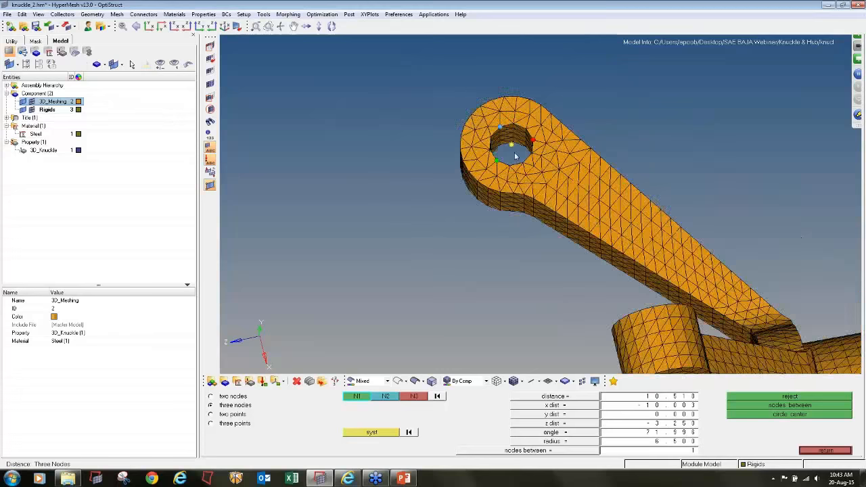
- Create a circle-centre node on the opposite face of the long arm's end hole from three rim nodes
{"action": "mouse_move", "coordinate": [514, 228]}
{"action": "left_mouse_down", "text": "ctrl"}
{"action": "mouse_move", "coordinate": [500, 199]}
{"action": "mouse_move", "coordinate": [481, 298]}
{"action": "mouse_move", "coordinate": [507, 197]}
{"action": "mouse_move", "coordinate": [457, 212]}
{"action": "left_mouse_up", "text": "ctrl"}
{"action": "scroll", "coordinate": [452, 253], "scroll_direction": "up", "scroll_amount": 4, "text": "ctrl"}
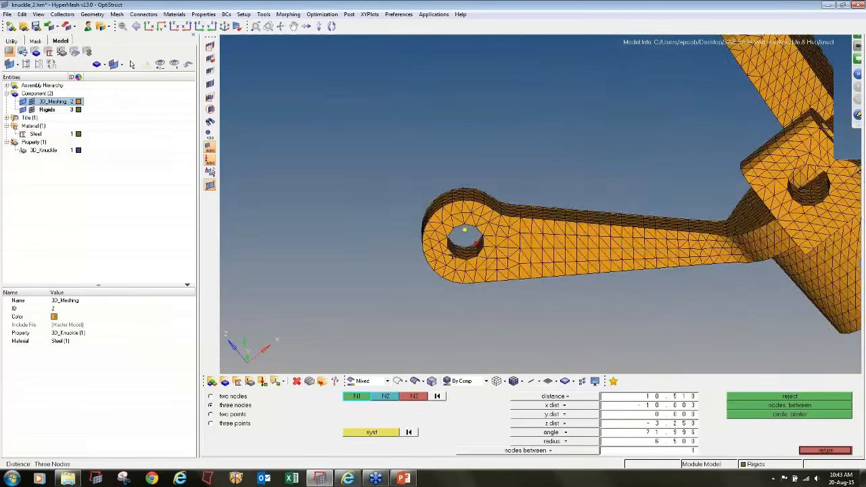
{"action": "left_click", "coordinate": [459, 257]}
{"action": "left_click", "coordinate": [439, 202]}
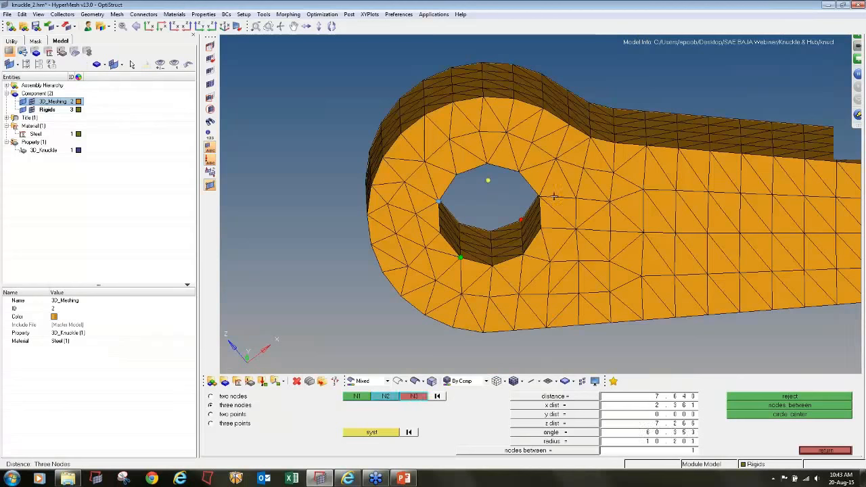
{"action": "left_click", "coordinate": [539, 197]}
{"action": "left_click", "coordinate": [789, 414]}
- Add one node midway between the two circle centres of the long arm's end hole
{"action": "left_click", "coordinate": [230, 396]}
{"action": "left_click", "coordinate": [488, 180]}
{"action": "left_click", "coordinate": [489, 214]}
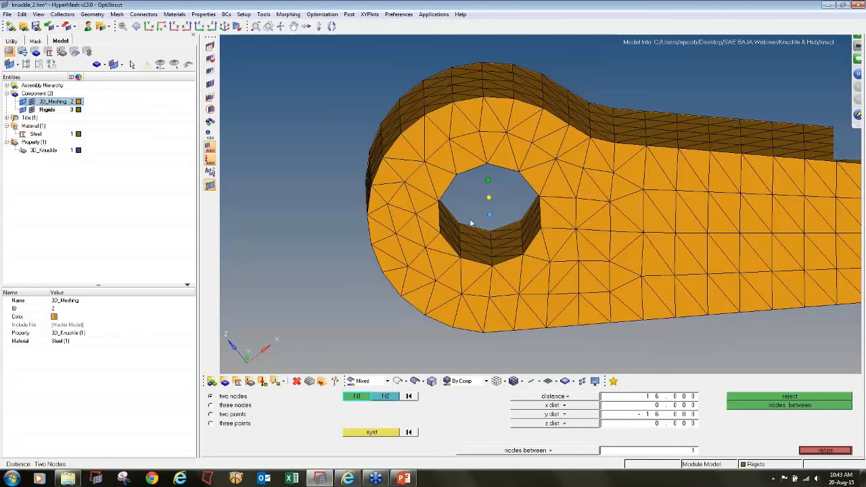
- Create a circle-centre node for the two-hole arm's inner hole from three nodes on one face
{"action": "scroll", "coordinate": [481, 223], "scroll_direction": "down", "scroll_amount": 3}
{"action": "scroll", "coordinate": [482, 222], "scroll_direction": "down", "scroll_amount": 5, "text": "ctrl"}
{"action": "left_click_drag", "start_coordinate": [589, 231], "coordinate": [570, 186], "text": "ctrl"}
{"action": "scroll", "coordinate": [562, 196], "scroll_direction": "up", "scroll_amount": 8, "text": "ctrl"}
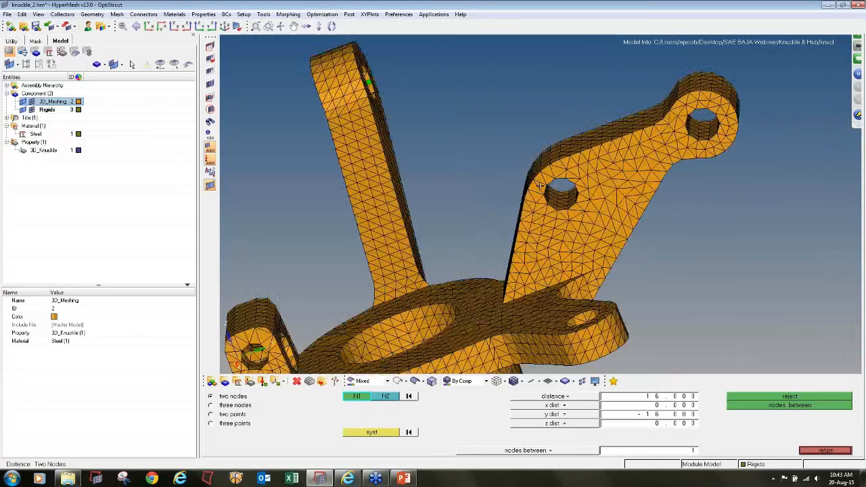
{"action": "left_click", "coordinate": [235, 406]}
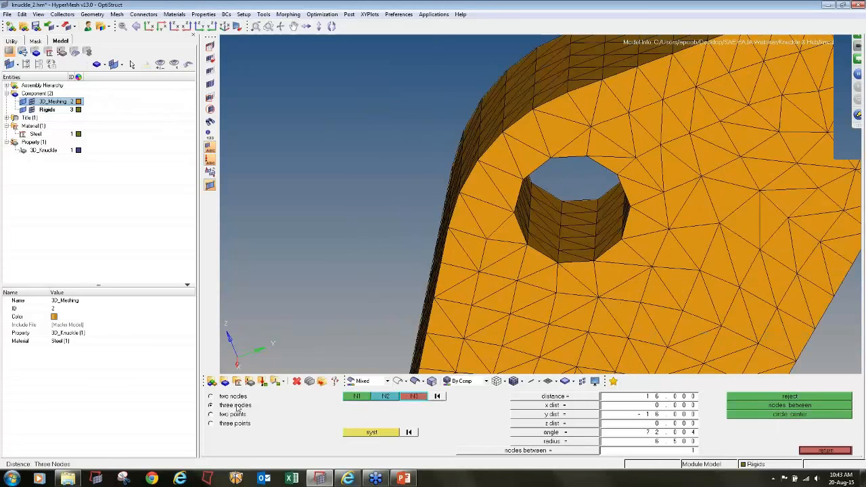
{"action": "left_click", "coordinate": [552, 158]}
{"action": "left_click", "coordinate": [622, 238]}
{"action": "left_click", "coordinate": [527, 244]}
{"action": "left_click", "coordinate": [785, 414]}
- Create a circle-centre node on the opposite face of the two-hole arm's inner hole from three rim nodes
{"action": "scroll", "coordinate": [576, 198], "scroll_direction": "down", "scroll_amount": 4, "text": "ctrl"}
{"action": "left_click_drag", "start_coordinate": [577, 198], "coordinate": [594, 150], "text": "ctrl"}
{"action": "scroll", "coordinate": [594, 151], "scroll_direction": "up", "scroll_amount": 5, "text": "ctrl"}
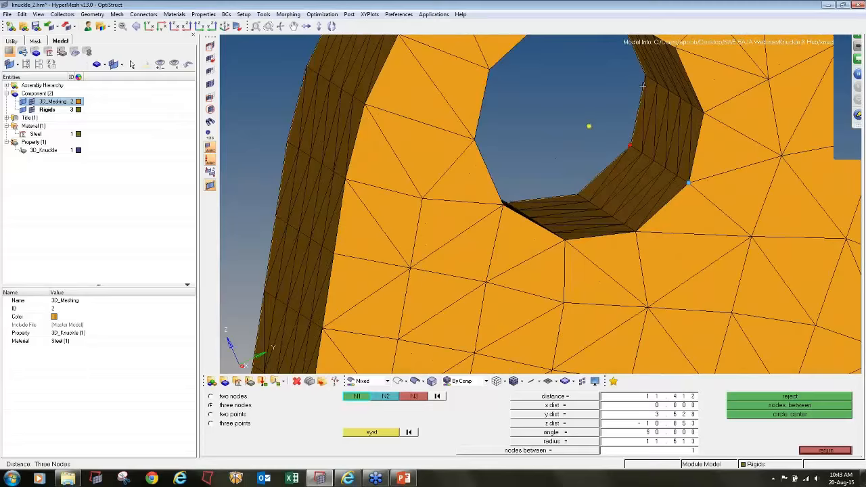
{"action": "left_click", "coordinate": [576, 195]}
{"action": "left_click", "coordinate": [766, 415]}
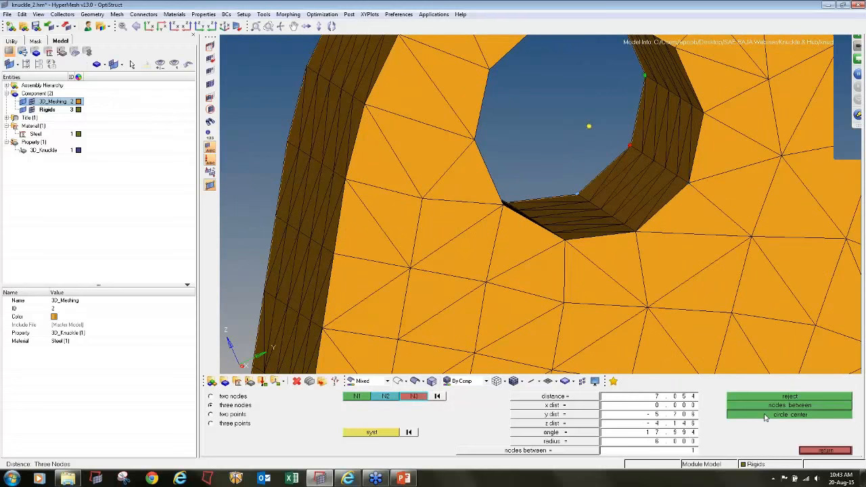
- Add one node midway between the two circle centres of the two-hole arm's inner hole
{"action": "scroll", "coordinate": [599, 189], "scroll_direction": "down", "scroll_amount": 3, "text": "ctrl"}
{"action": "left_click", "coordinate": [245, 397]}
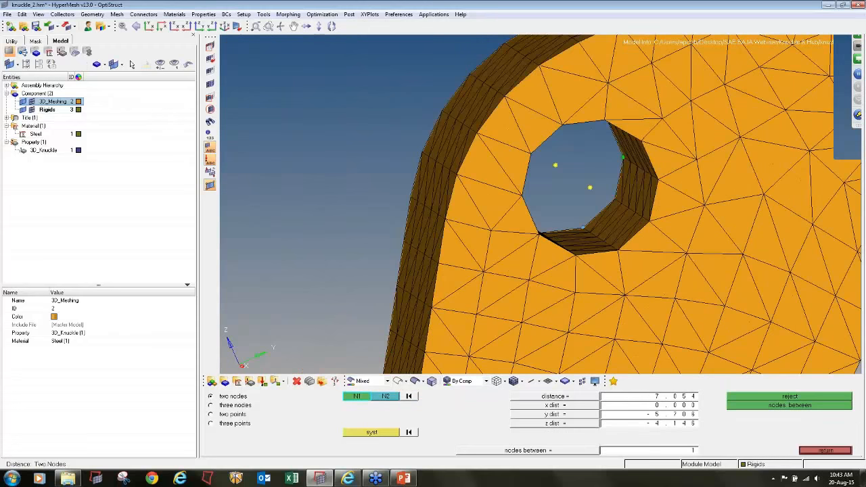
{"action": "left_click", "coordinate": [556, 166]}
{"action": "left_click", "coordinate": [590, 188]}
{"action": "left_click", "coordinate": [764, 405]}
{"action": "scroll", "coordinate": [637, 246], "scroll_direction": "down", "scroll_amount": 3, "text": "ctrl"}
{"action": "scroll", "coordinate": [634, 246], "scroll_direction": "down", "scroll_amount": 3, "text": "ctrl"}
{"action": "scroll", "coordinate": [701, 184], "scroll_direction": "up", "scroll_amount": 3, "text": "ctrl"}
{"action": "scroll", "coordinate": [741, 220], "scroll_direction": "up", "scroll_amount": 3, "text": "ctrl"}
{"action": "right_click_drag", "start_coordinate": [741, 220], "coordinate": [587, 213], "text": "ctrl"}
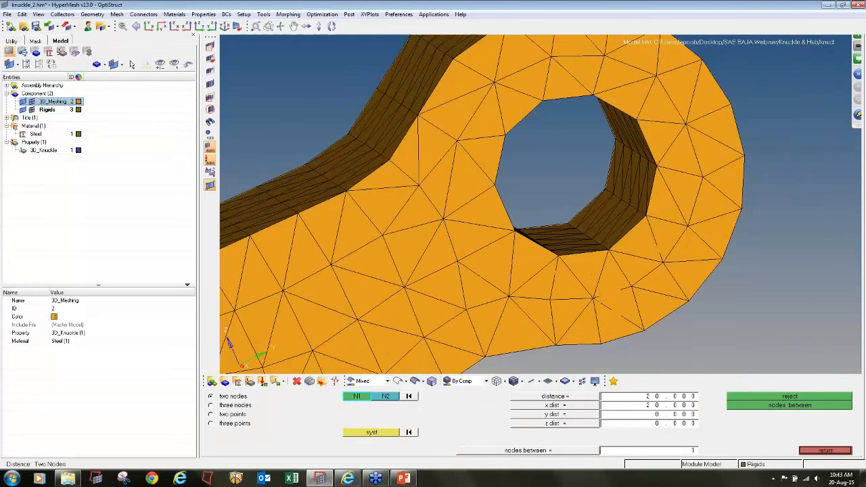
{"action": "left_click", "coordinate": [515, 231]}
{"action": "left_click", "coordinate": [250, 406]}
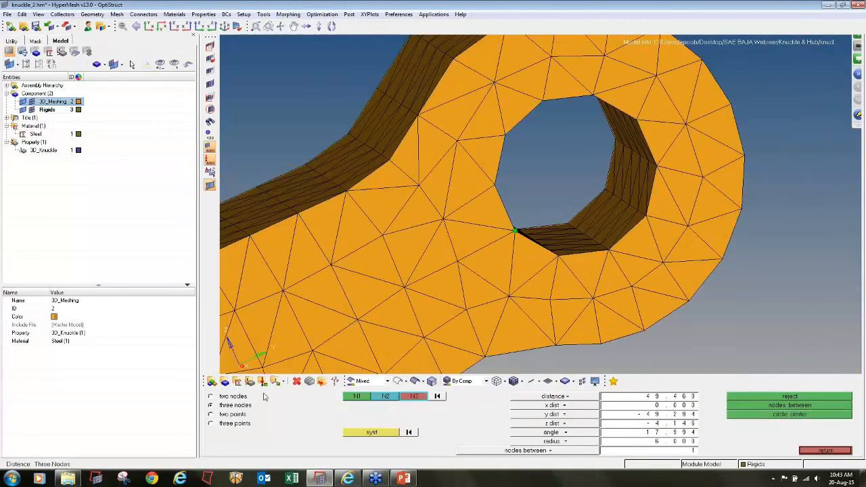
{"action": "left_click", "coordinate": [506, 135]}
{"action": "left_click", "coordinate": [593, 95]}
{"action": "left_click", "coordinate": [785, 397]}
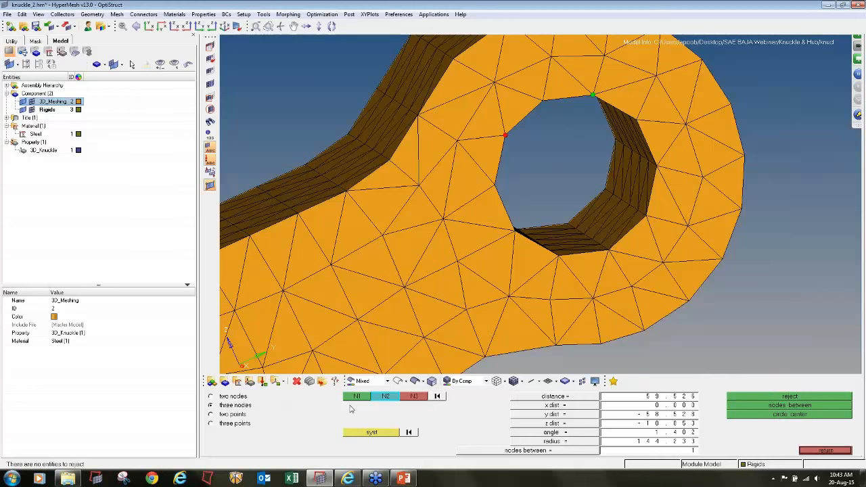
{"action": "left_click", "coordinate": [437, 397]}
- Create a circle-centre node on the near face of the two-hole arm's outer hole from three rim nodes
{"action": "left_click", "coordinate": [505, 136]}
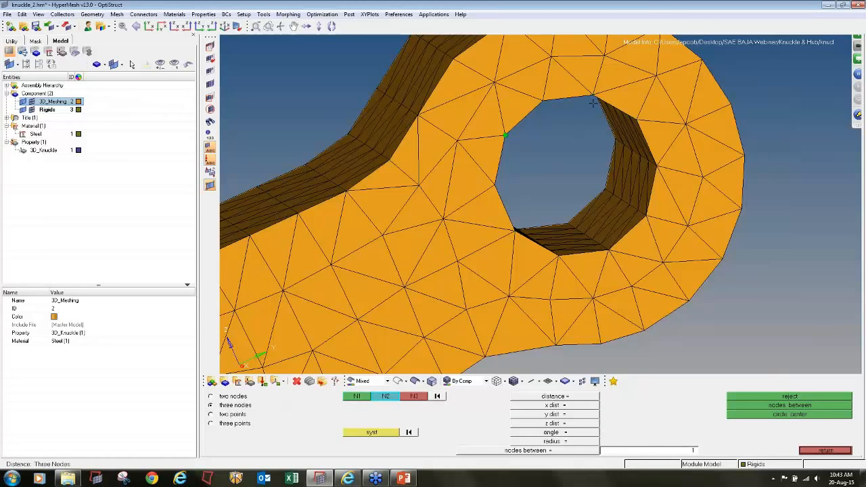
{"action": "left_click", "coordinate": [593, 95]}
{"action": "left_click", "coordinate": [646, 218]}
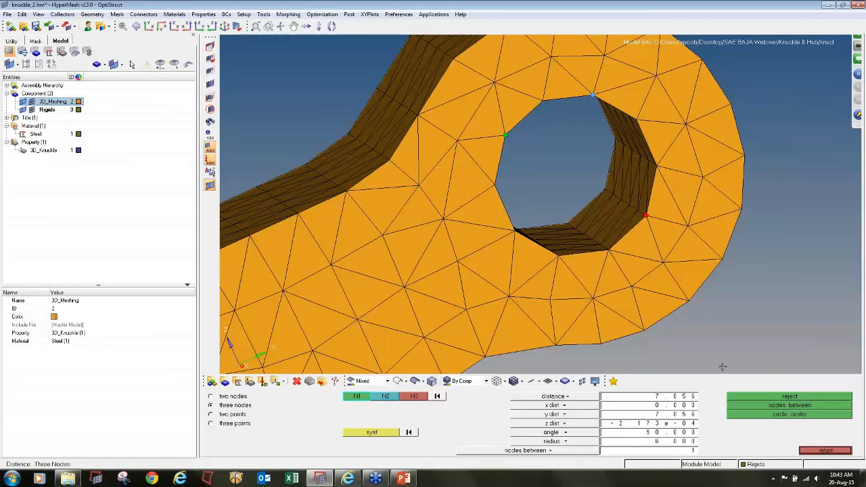
{"action": "left_click", "coordinate": [749, 414]}
- Create the circle-centre node on the far face of the two-hole arm's outer hole and add one node midway between both centres
{"action": "left_click", "coordinate": [569, 224]}
{"action": "left_click", "coordinate": [606, 187]}
{"action": "left_click", "coordinate": [613, 141]}
{"action": "left_click", "coordinate": [773, 415]}
{"action": "left_click", "coordinate": [534, 150]}
{"action": "left_click", "coordinate": [575, 175]}
{"action": "left_click", "coordinate": [760, 406]}
- Create a circle-centre node on the near face of the flange lug hole on the two-hole arm's side
{"action": "scroll", "coordinate": [520, 155], "scroll_direction": "down", "scroll_amount": 12, "text": "ctrl"}
{"action": "left_click_drag", "start_coordinate": [540, 204], "coordinate": [541, 314], "text": "ctrl"}
{"action": "scroll", "coordinate": [483, 302], "scroll_direction": "up", "scroll_amount": 10, "text": "ctrl"}
{"action": "scroll", "coordinate": [388, 177], "scroll_direction": "up", "scroll_amount": 4, "text": "ctrl"}
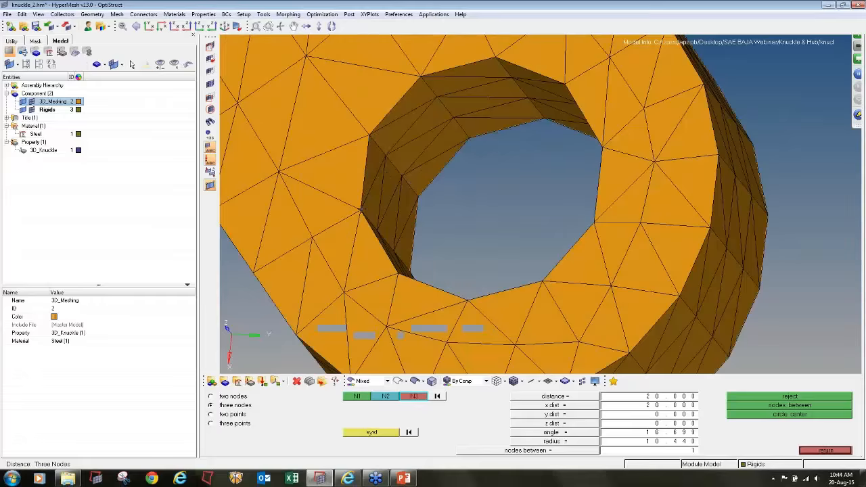
{"action": "left_click", "coordinate": [361, 211]}
{"action": "left_click", "coordinate": [370, 135]}
{"action": "left_click", "coordinate": [421, 75]}
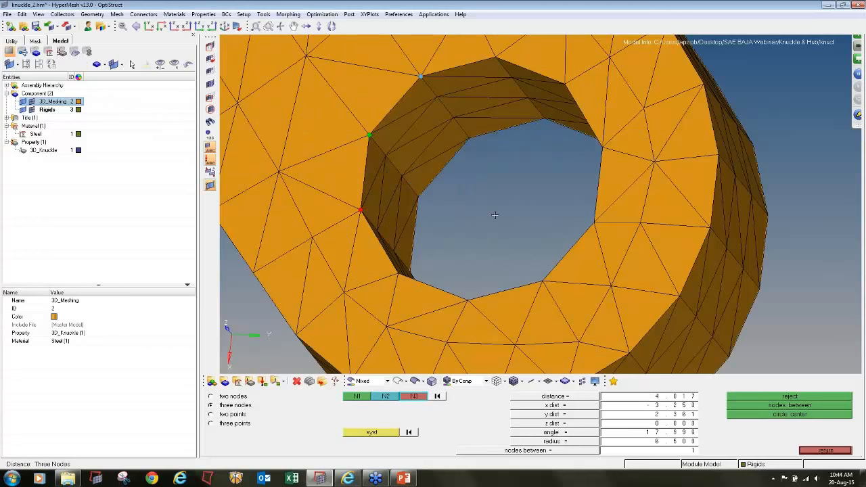
{"action": "left_click", "coordinate": [792, 417]}
- Create the circle-centre node on that lug hole's far face and add one node midway between its two centres
{"action": "left_click", "coordinate": [419, 198]}
{"action": "left_click", "coordinate": [470, 139]}
{"action": "left_click", "coordinate": [542, 120]}
{"action": "left_click", "coordinate": [757, 416]}
{"action": "left_click", "coordinate": [481, 179]}
{"action": "left_click", "coordinate": [530, 240]}
- Create a circle-centre node on the near face of the opposite flange lug's hole from three rim nodes
{"action": "scroll", "coordinate": [578, 232], "scroll_direction": "down", "scroll_amount": 10}
{"action": "scroll", "coordinate": [350, 215], "scroll_direction": "up", "scroll_amount": 10}
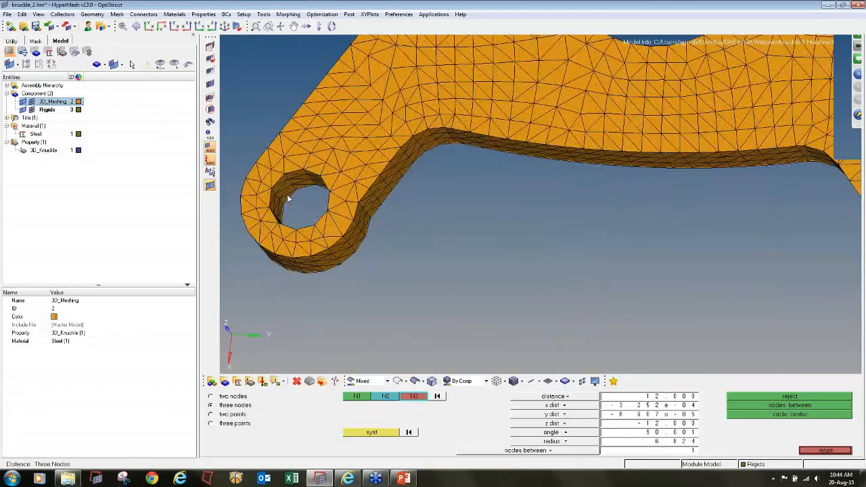
{"action": "left_click", "coordinate": [377, 185]}
{"action": "left_click", "coordinate": [414, 143]}
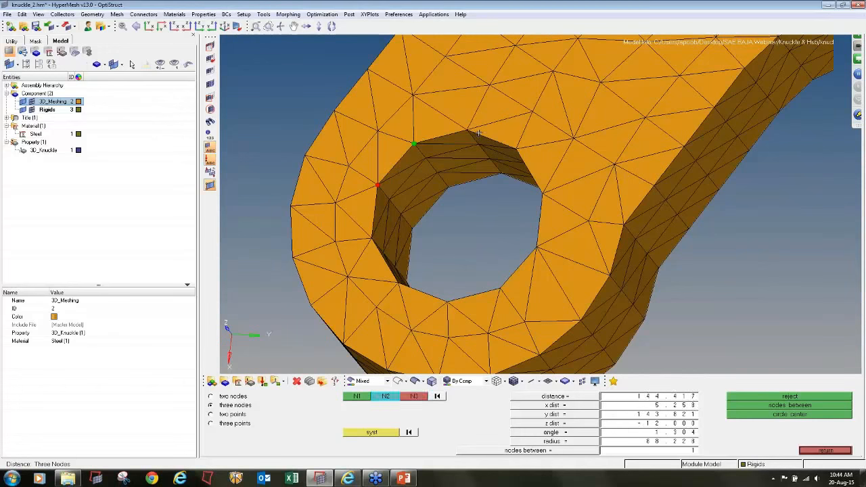
{"action": "left_click", "coordinate": [468, 129]}
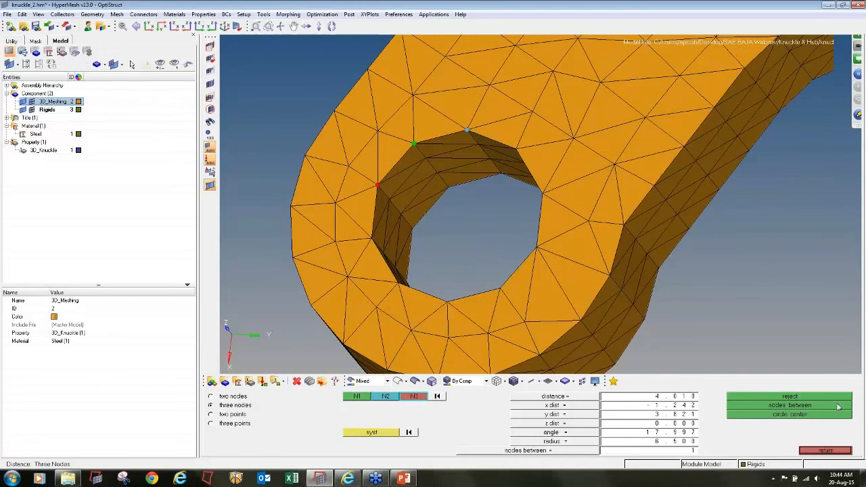
- Create the far-face circle-centre node of the opposite lug's hole and add one node midway between its two centres
{"action": "left_click", "coordinate": [412, 228]}
{"action": "left_click", "coordinate": [449, 187]}
{"action": "left_click", "coordinate": [501, 175]}
{"action": "left_click", "coordinate": [779, 414]}
{"action": "left_click", "coordinate": [357, 397]}
{"action": "left_click", "coordinate": [458, 216]}
{"action": "left_click", "coordinate": [492, 260]}
- Create a circle-centre node on the near face of the hub bore from three rim nodes
{"action": "scroll", "coordinate": [510, 249], "scroll_direction": "down", "scroll_amount": 6, "text": "ctrl"}
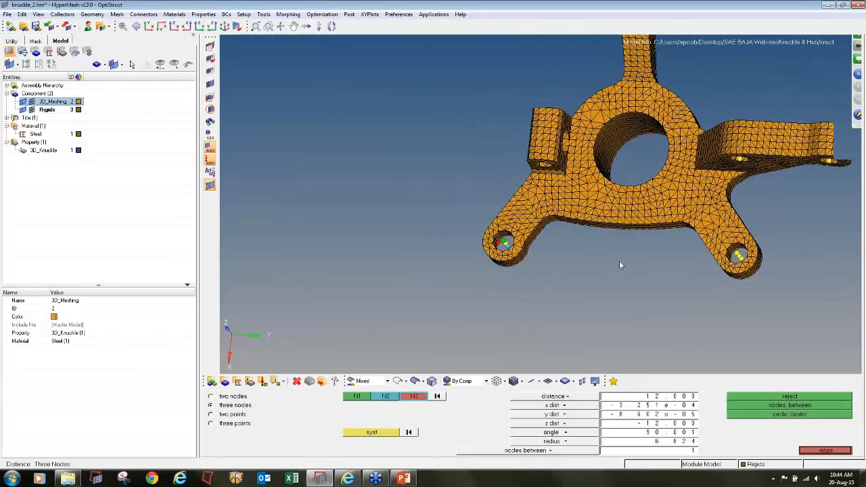
{"action": "left_click_drag", "start_coordinate": [621, 265], "coordinate": [680, 319], "text": "ctrl"}
{"action": "scroll", "coordinate": [604, 146], "scroll_direction": "up", "scroll_amount": 6, "text": "ctrl"}
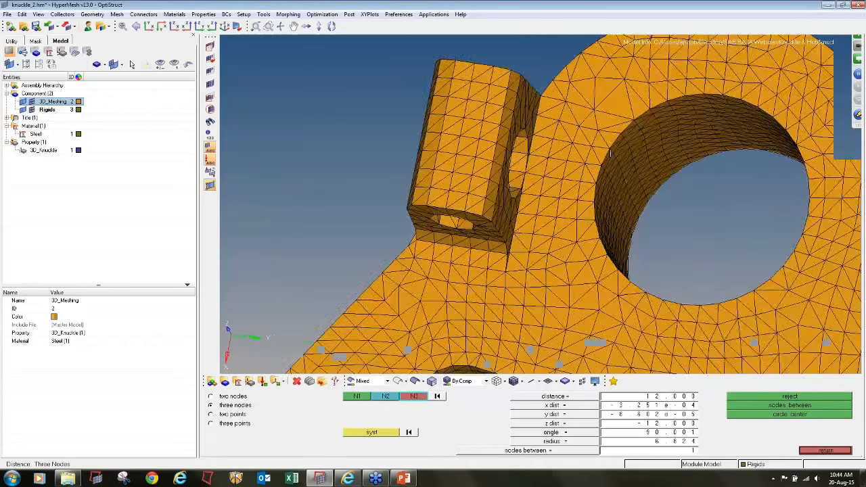
{"action": "left_click", "coordinate": [608, 144]}
{"action": "scroll", "coordinate": [653, 194], "scroll_direction": "down", "scroll_amount": 5, "text": "ctrl"}
{"action": "right_click_drag", "start_coordinate": [653, 193], "coordinate": [535, 199], "text": "ctrl"}
{"action": "scroll", "coordinate": [636, 167], "scroll_direction": "up", "scroll_amount": 3, "text": "ctrl"}
{"action": "left_click", "coordinate": [636, 146]}
{"action": "left_click", "coordinate": [660, 304]}
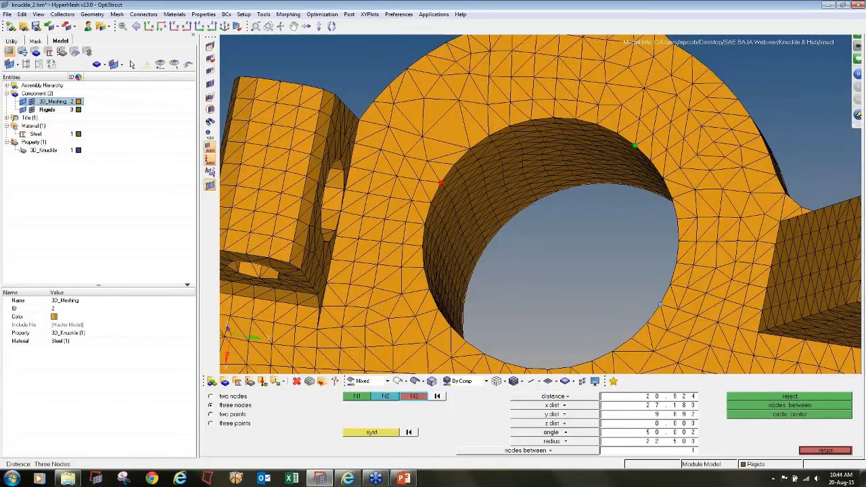
{"action": "left_click", "coordinate": [744, 415]}
- Create the circle-centre node at the hub bore's far end and add one node midway between its two centres
{"action": "left_click", "coordinate": [517, 212]}
{"action": "left_click", "coordinate": [582, 187]}
{"action": "left_click", "coordinate": [603, 184]}
{"action": "left_click", "coordinate": [775, 416]}
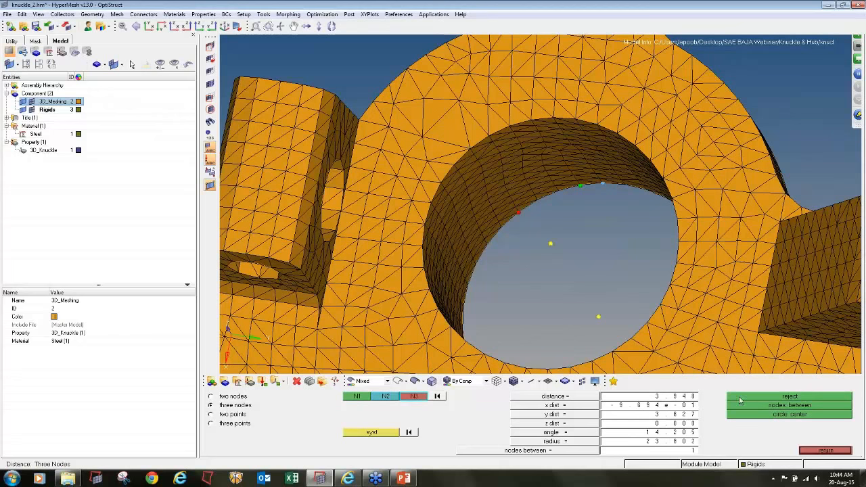
{"action": "left_click", "coordinate": [370, 397]}
{"action": "left_click", "coordinate": [551, 244]}
{"action": "left_click", "coordinate": [598, 317]}
{"action": "left_click", "coordinate": [758, 408]}
{"action": "scroll", "coordinate": [537, 240], "scroll_direction": "down", "scroll_amount": 5}
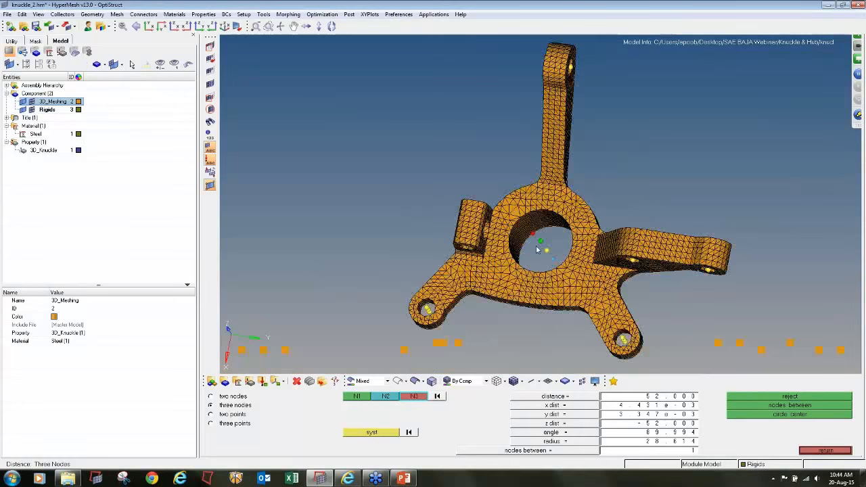
- Hide the 3D_Meshing elements and clear the two outer temporary nodes of every hole and the hub bore, keeping the midpoint nodes
{"action": "left_click", "coordinate": [32, 103]}
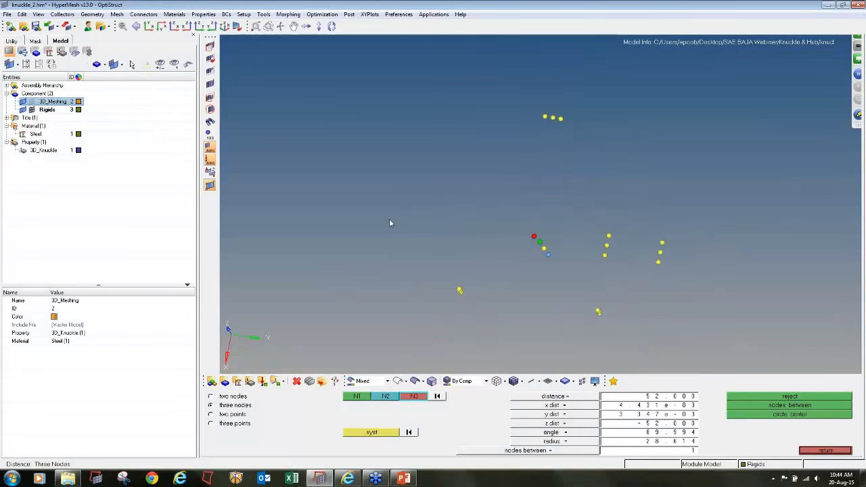
{"action": "key", "text": "Escape"}
{"action": "key", "text": "shift+F2"}
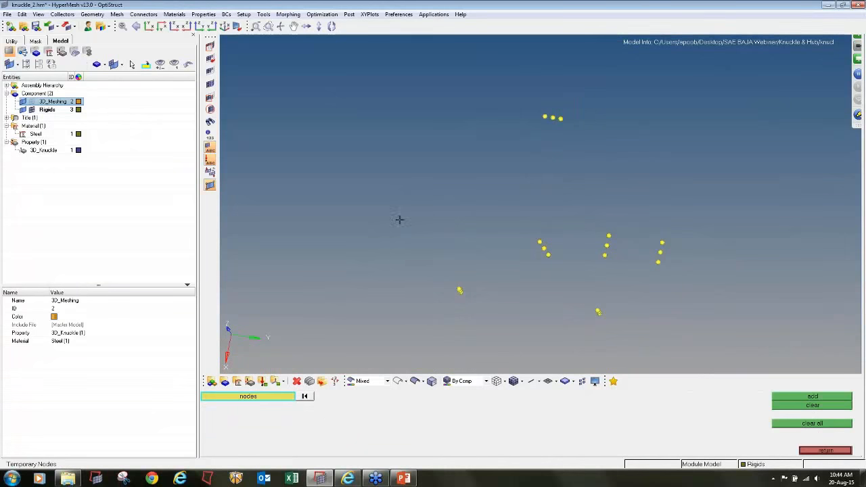
{"action": "scroll", "coordinate": [463, 284], "scroll_direction": "up", "scroll_amount": 5}
{"action": "left_click", "coordinate": [464, 280]}
{"action": "left_click", "coordinate": [475, 295]}
{"action": "scroll", "coordinate": [549, 298], "scroll_direction": "down", "scroll_amount": 5}
{"action": "scroll", "coordinate": [655, 270], "scroll_direction": "up", "scroll_amount": 4}
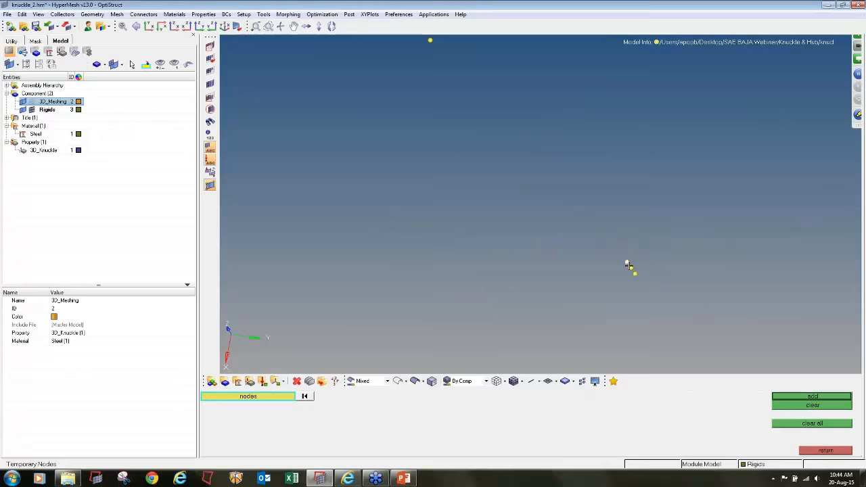
{"action": "scroll", "coordinate": [626, 264], "scroll_direction": "down", "scroll_amount": 4}
{"action": "scroll", "coordinate": [547, 255], "scroll_direction": "up", "scroll_amount": 4}
{"action": "left_click", "coordinate": [517, 198]}
{"action": "left_click", "coordinate": [544, 236]}
{"action": "left_click", "coordinate": [714, 180]}
{"action": "left_click", "coordinate": [702, 235]}
{"action": "right_click_drag", "start_coordinate": [766, 266], "coordinate": [492, 216], "text": "ctrl"}
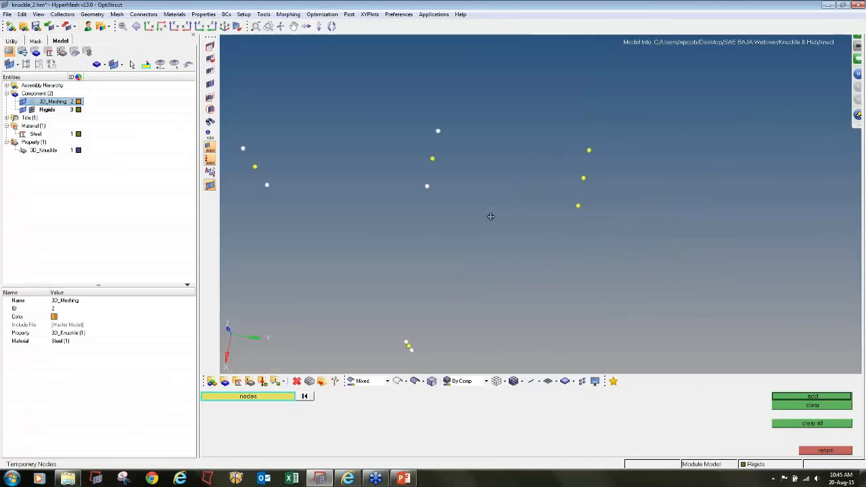
{"action": "left_click", "coordinate": [587, 150]}
{"action": "left_click", "coordinate": [578, 204]}
{"action": "scroll", "coordinate": [543, 207], "scroll_direction": "down", "scroll_amount": 5}
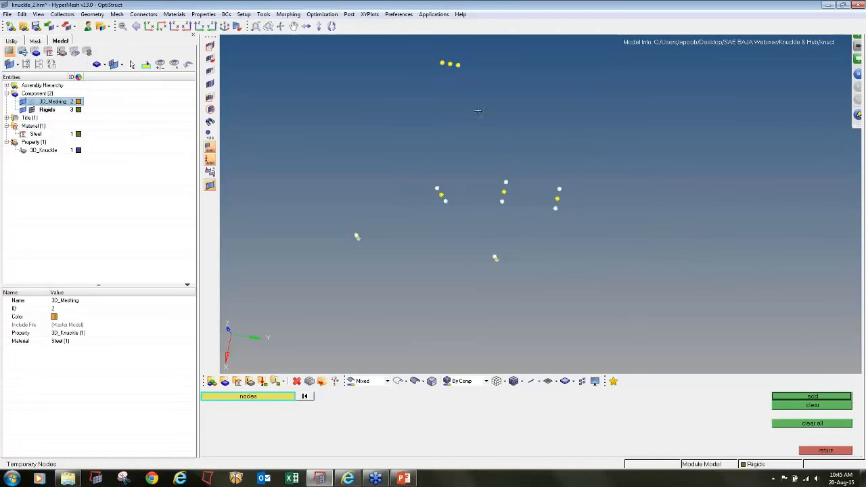
{"action": "left_click", "coordinate": [441, 63]}
{"action": "left_click", "coordinate": [458, 65]}
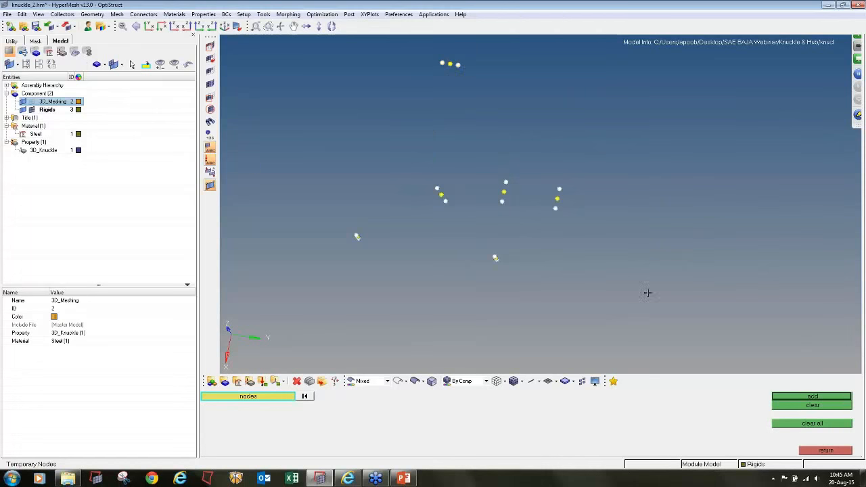
{"action": "left_click", "coordinate": [814, 406]}
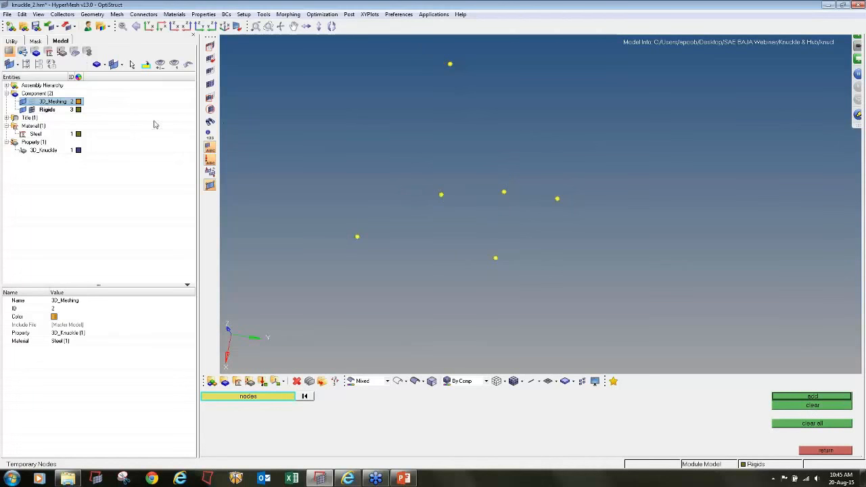
- Show the 3D_Meshing elements again and check the remaining centre nodes in the knuckle's holes and hub bore
{"action": "left_click", "coordinate": [32, 101]}
{"action": "left_click_drag", "start_coordinate": [443, 260], "coordinate": [383, 238], "text": "ctrl"}
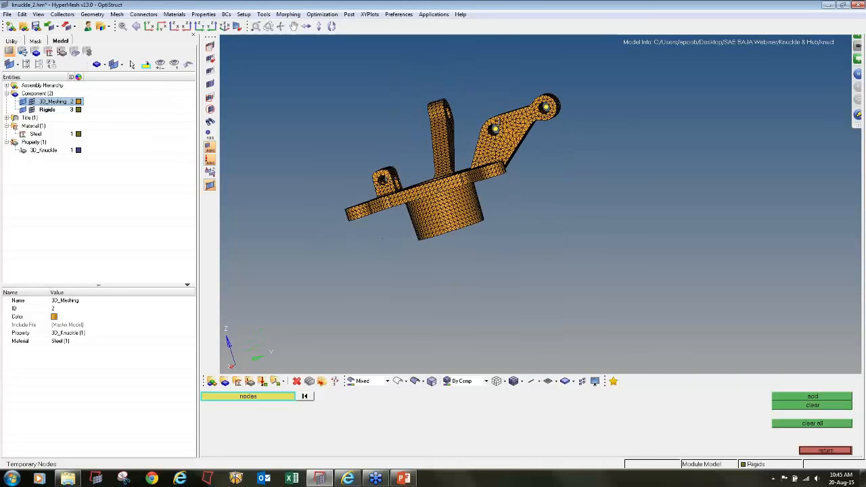
{"action": "left_click_drag", "start_coordinate": [511, 141], "coordinate": [541, 180], "text": "ctrl"}
{"action": "left_click_drag", "start_coordinate": [439, 192], "coordinate": [440, 193], "text": "ctrl"}
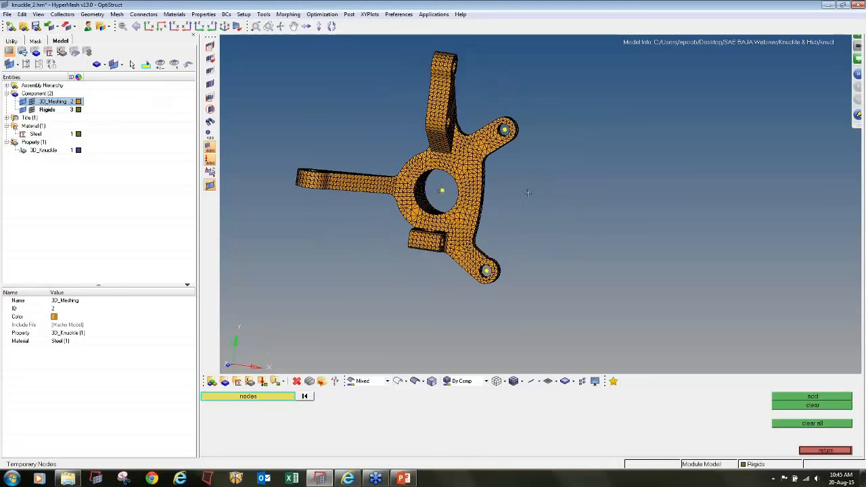
{"action": "left_click_drag", "start_coordinate": [528, 192], "coordinate": [438, 191], "text": "ctrl"}
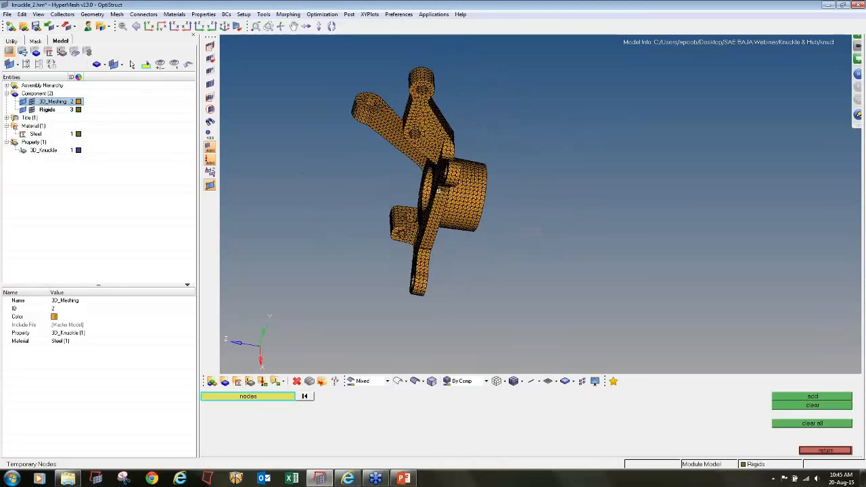
{"action": "left_click_drag", "start_coordinate": [553, 220], "coordinate": [474, 264], "text": "ctrl"}
{"action": "left_click_drag", "start_coordinate": [477, 139], "coordinate": [487, 262], "text": "ctrl"}
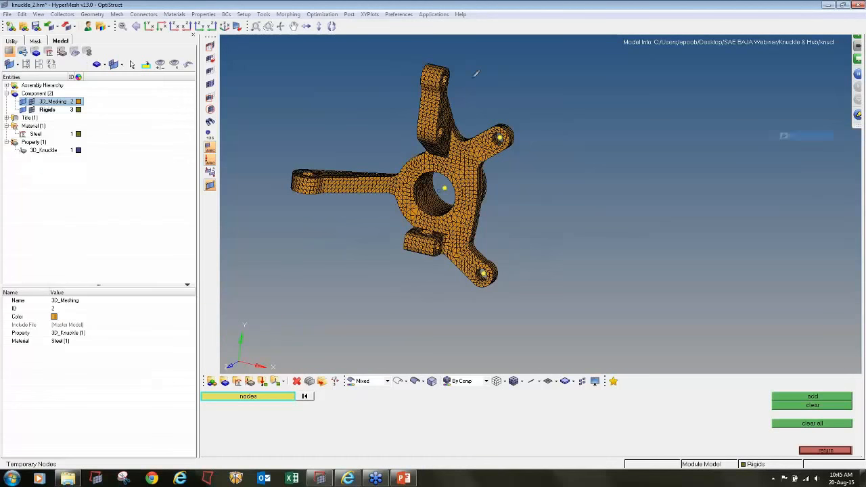
{"action": "mouse_move", "coordinate": [468, 67]}
{"action": "left_mouse_down", "text": "shift"}
{"action": "mouse_move", "coordinate": [430, 58]}
{"action": "mouse_move", "coordinate": [438, 148]}
{"action": "mouse_move", "coordinate": [468, 68]}
{"action": "left_mouse_up", "text": "shift"}
{"action": "mouse_move", "coordinate": [313, 147]}
{"action": "left_mouse_down", "text": "shift"}
{"action": "mouse_move", "coordinate": [279, 164]}
{"action": "mouse_move", "coordinate": [338, 206]}
{"action": "mouse_move", "coordinate": [315, 147]}
{"action": "left_mouse_up", "text": "shift"}
{"action": "mouse_move", "coordinate": [501, 107]}
{"action": "left_mouse_down", "text": "shift"}
{"action": "mouse_move", "coordinate": [490, 143]}
{"action": "mouse_move", "coordinate": [523, 153]}
{"action": "mouse_move", "coordinate": [501, 111]}
{"action": "left_mouse_up", "text": "shift"}
{"action": "mouse_move", "coordinate": [496, 250]}
{"action": "left_mouse_down"}
{"action": "mouse_move", "coordinate": [512, 262]}
{"action": "mouse_move", "coordinate": [476, 258]}
{"action": "left_mouse_up"}
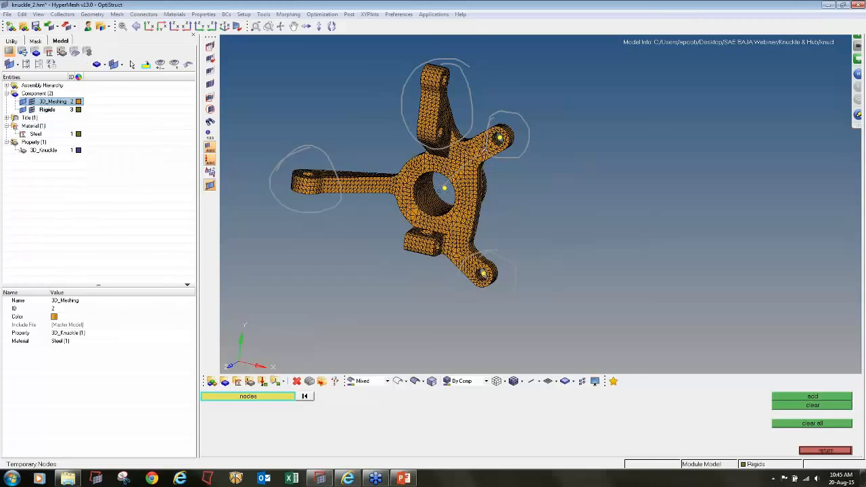
{"action": "mouse_move", "coordinate": [459, 140]}
{"action": "left_mouse_down"}
{"action": "mouse_move", "coordinate": [444, 191]}
{"action": "mouse_move", "coordinate": [457, 179]}
{"action": "left_mouse_up"}
{"action": "left_click", "coordinate": [812, 175]}
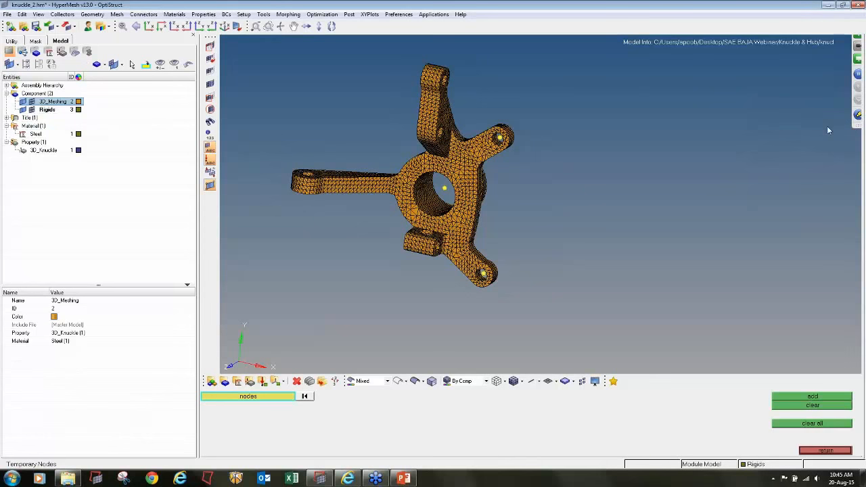
{"action": "left_click_drag", "start_coordinate": [588, 211], "coordinate": [474, 224], "text": "ctrl"}
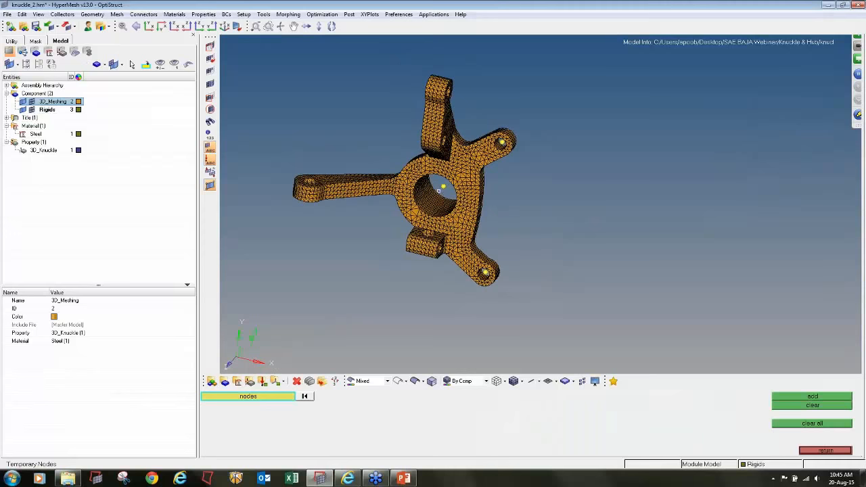
- Start creating 1D rigid elements of type RBE2 with multiple dependent nodes
{"action": "left_click", "coordinate": [825, 450]}
{"action": "left_click", "coordinate": [808, 405]}
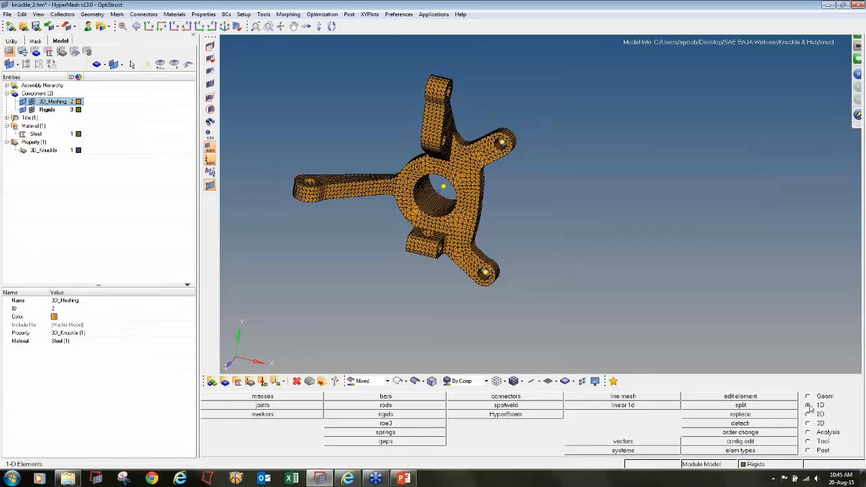
{"action": "left_click", "coordinate": [409, 416]}
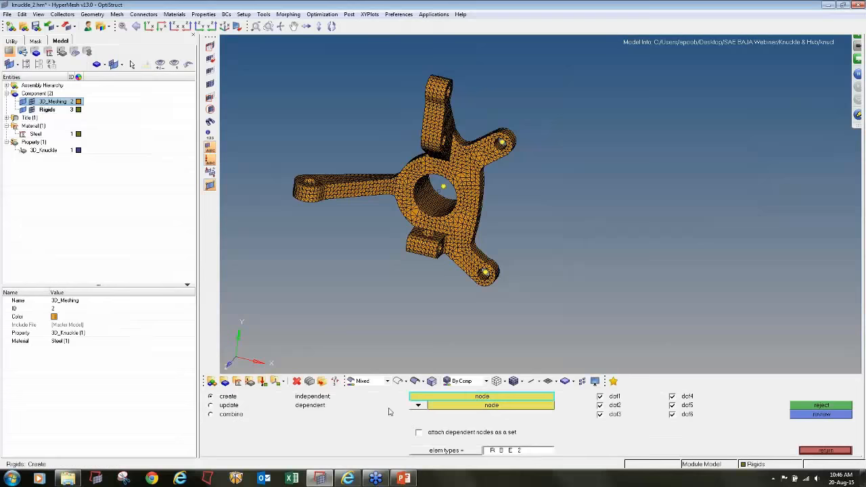
{"action": "left_click", "coordinate": [417, 405]}
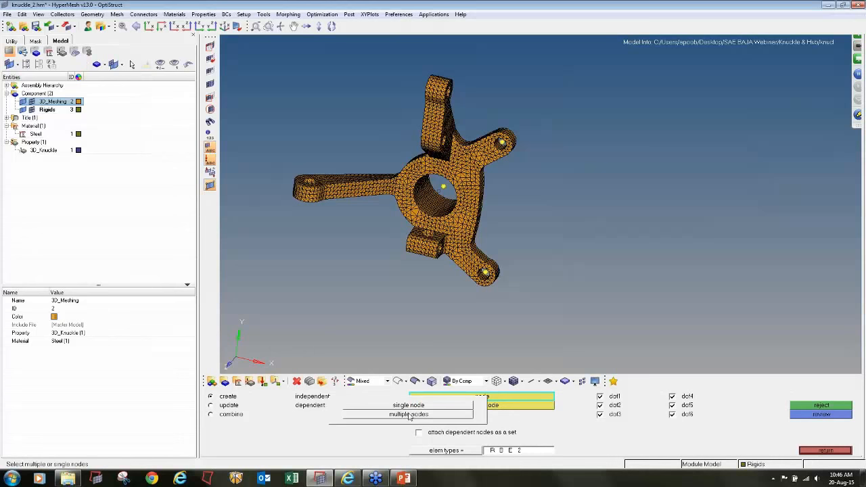
{"action": "left_click", "coordinate": [409, 416]}
- Create an RBE2 rigid linking the centre node to all hole-wall nodes at the end of the long single-hole arm
{"action": "scroll", "coordinate": [429, 261], "scroll_direction": "down", "scroll_amount": 5}
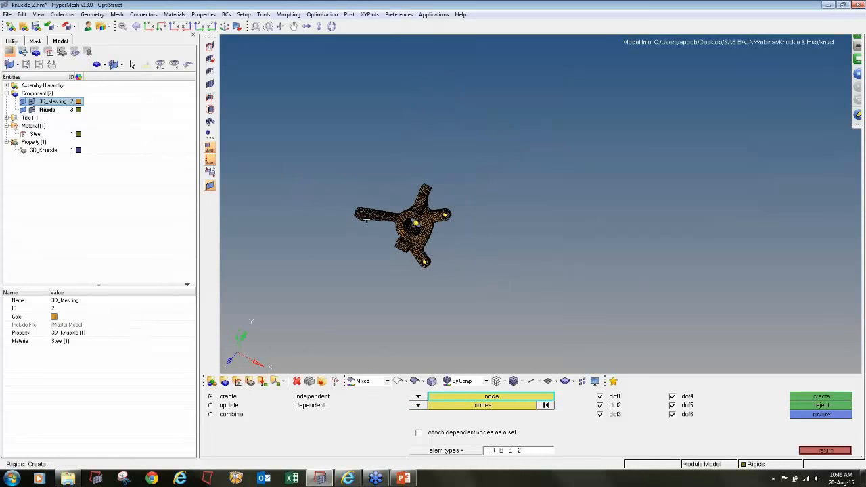
{"action": "scroll", "coordinate": [367, 219], "scroll_direction": "up", "scroll_amount": 8}
{"action": "left_click_drag", "start_coordinate": [376, 229], "coordinate": [353, 239], "text": "ctrl"}
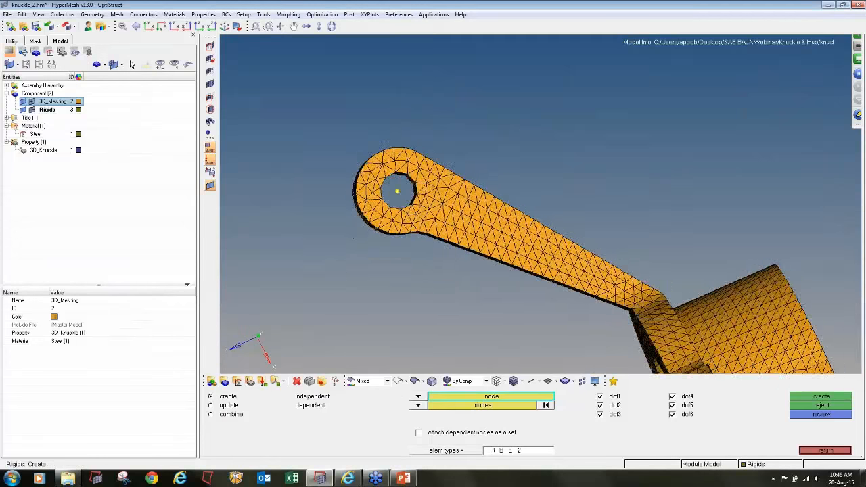
{"action": "scroll", "coordinate": [376, 228], "scroll_direction": "up", "scroll_amount": 4}
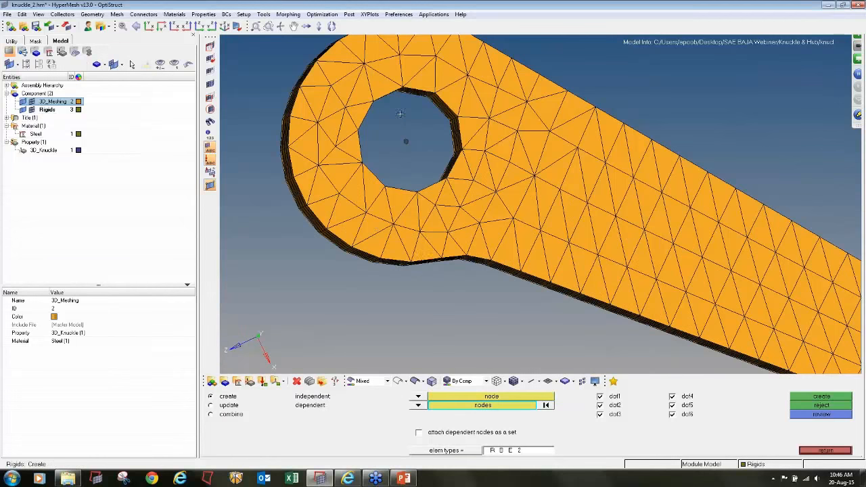
{"action": "scroll", "coordinate": [400, 114], "scroll_direction": "down", "scroll_amount": 3}
{"action": "left_click_drag", "start_coordinate": [400, 114], "coordinate": [421, 139], "text": "ctrl"}
{"action": "left_click_drag", "start_coordinate": [372, 95], "coordinate": [440, 157], "text": "shift"}
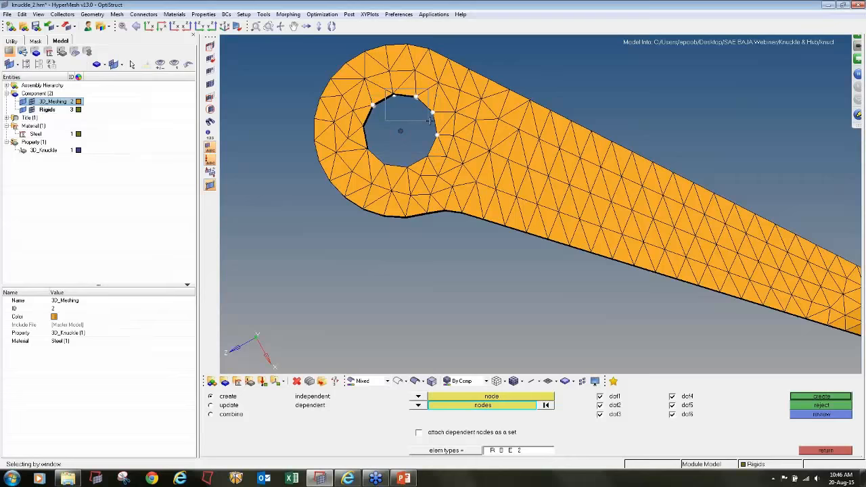
{"action": "left_click_drag", "start_coordinate": [363, 114], "coordinate": [392, 162], "text": "shift"}
{"action": "left_click_drag", "start_coordinate": [379, 156], "coordinate": [421, 170], "text": "shift"}
{"action": "left_click_drag", "start_coordinate": [407, 140], "coordinate": [437, 163], "text": "shift"}
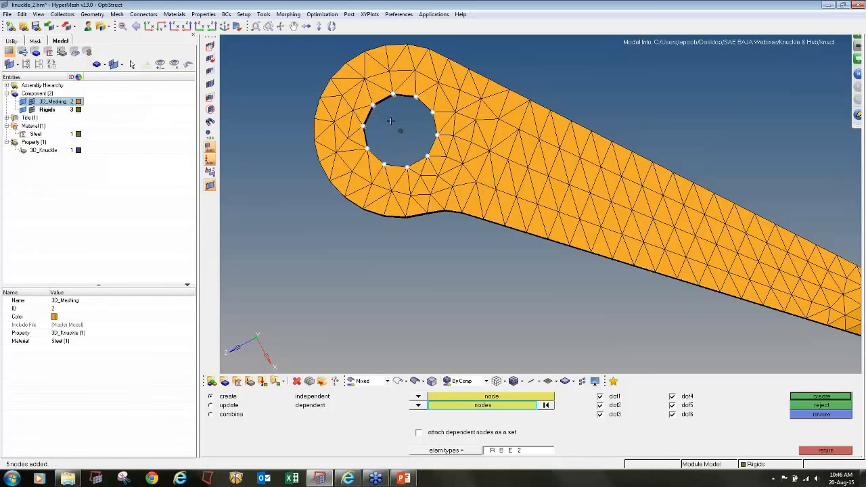
{"action": "right_click_drag", "start_coordinate": [391, 120], "coordinate": [418, 148], "text": "shift"}
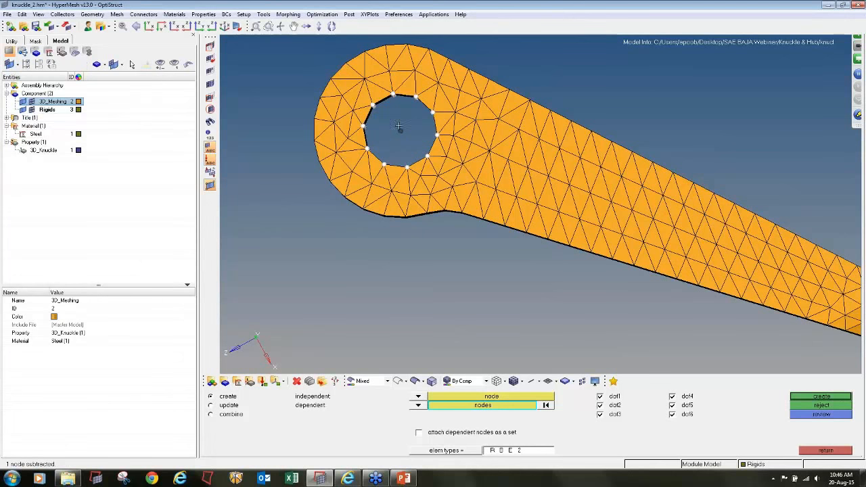
{"action": "left_click", "coordinate": [828, 397]}
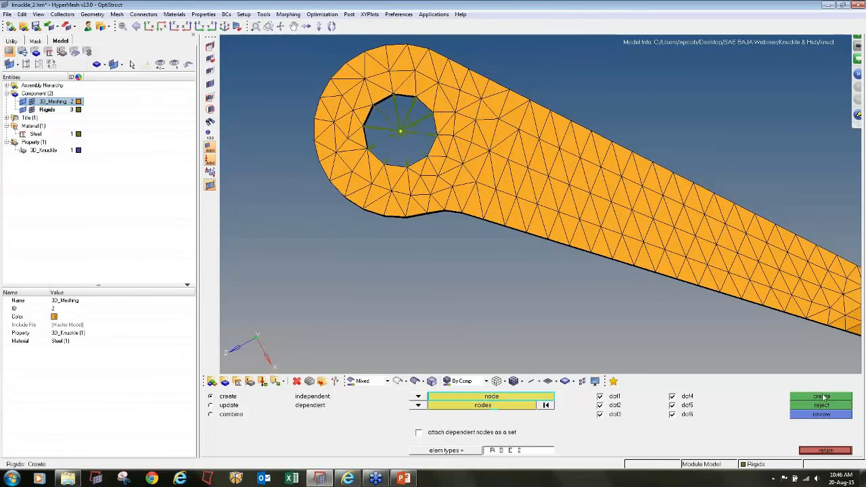
- Create an RBE2 rigid from the centre node to all wall nodes of the flange lug hole on the two-hole arm's side
{"action": "scroll", "coordinate": [366, 129], "scroll_direction": "down", "scroll_amount": 6, "text": "ctrl"}
{"action": "left_click_drag", "start_coordinate": [465, 235], "coordinate": [721, 112], "text": "ctrl"}
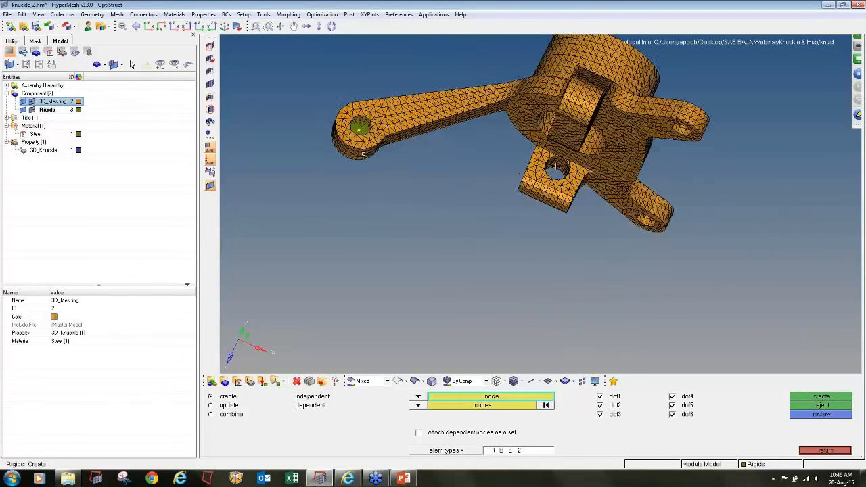
{"action": "right_click_drag", "start_coordinate": [732, 104], "coordinate": [673, 168], "text": "ctrl"}
{"action": "scroll", "coordinate": [674, 168], "scroll_direction": "up", "scroll_amount": 5, "text": "ctrl"}
{"action": "left_click_drag", "start_coordinate": [567, 218], "coordinate": [579, 156], "text": "ctrl"}
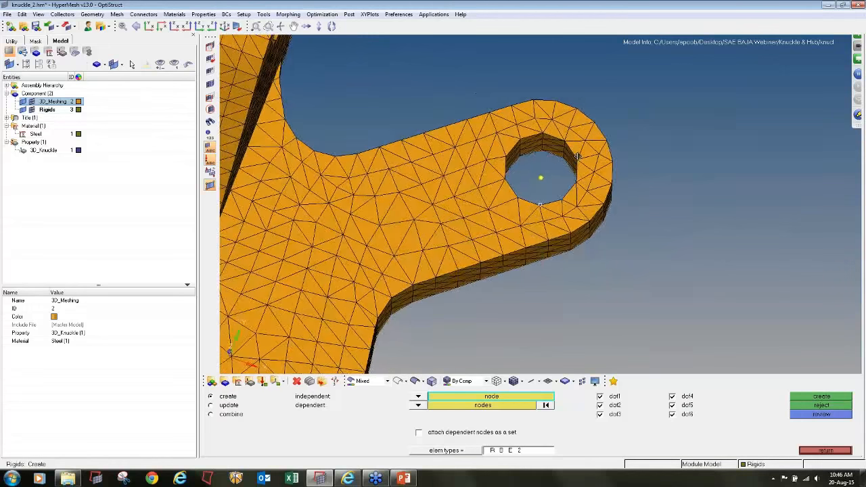
{"action": "left_click_drag", "start_coordinate": [544, 200], "coordinate": [541, 210], "text": "ctrl"}
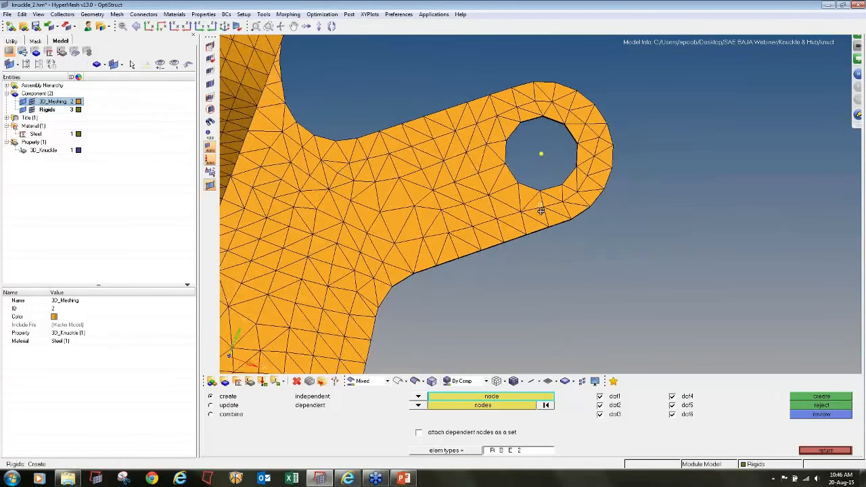
{"action": "scroll", "coordinate": [552, 163], "scroll_direction": "up", "scroll_amount": 2, "text": "ctrl"}
{"action": "right_click_drag", "start_coordinate": [542, 151], "coordinate": [507, 170], "text": "ctrl"}
{"action": "left_click", "coordinate": [502, 169]}
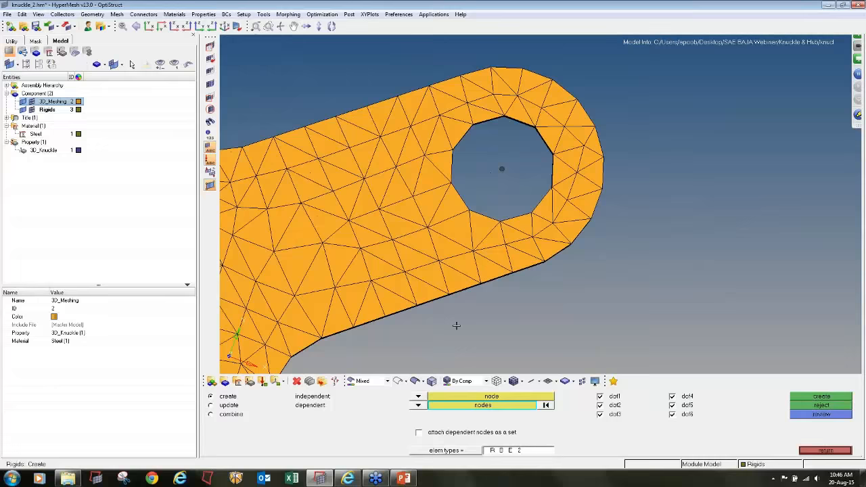
{"action": "left_click_drag", "start_coordinate": [514, 166], "coordinate": [515, 165], "text": "shift"}
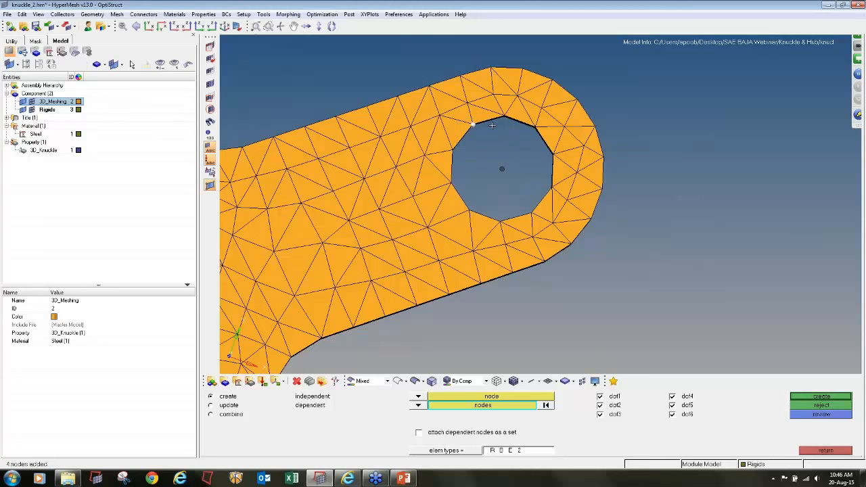
{"action": "left_click_drag", "start_coordinate": [485, 107], "coordinate": [511, 230], "text": "shift"}
{"action": "left_click_drag", "start_coordinate": [460, 198], "coordinate": [482, 217], "text": "shift"}
{"action": "left_click_drag", "start_coordinate": [442, 171], "coordinate": [458, 195], "text": "shift"}
{"action": "left_click_drag", "start_coordinate": [450, 144], "coordinate": [474, 170], "text": "shift"}
{"action": "right_click_drag", "start_coordinate": [487, 156], "coordinate": [524, 188], "text": "shift"}
{"action": "left_click", "coordinate": [801, 400]}
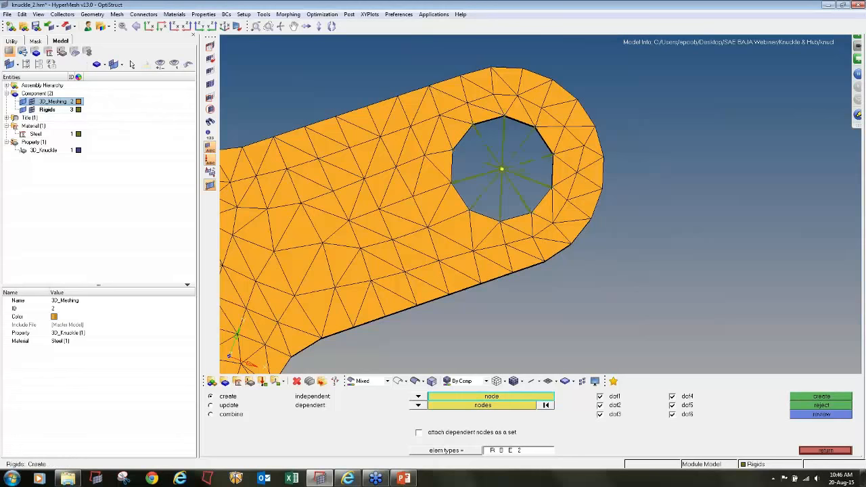
- Create an RBE2 rigid from the centre node to all wall nodes of the opposite flange lug's hole
{"action": "scroll", "coordinate": [490, 281], "scroll_direction": "down", "scroll_amount": 6}
{"action": "scroll", "coordinate": [486, 288], "scroll_direction": "up", "scroll_amount": 4}
{"action": "scroll", "coordinate": [486, 287], "scroll_direction": "up", "scroll_amount": 5}
{"action": "left_click", "coordinate": [455, 241]}
{"action": "left_click_drag", "start_coordinate": [408, 167], "coordinate": [422, 184], "text": "shift"}
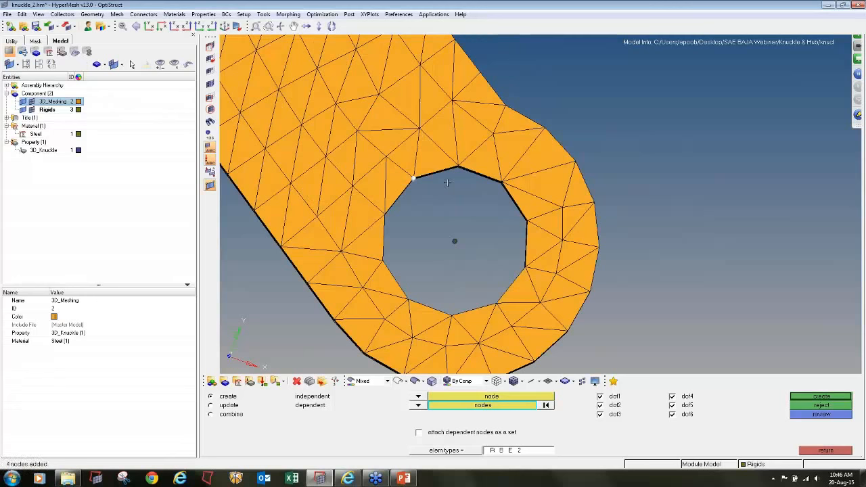
{"action": "mouse_move", "coordinate": [452, 158]}
{"action": "left_mouse_down", "text": "shift"}
{"action": "mouse_move", "coordinate": [472, 184]}
{"action": "mouse_move", "coordinate": [498, 178]}
{"action": "mouse_move", "coordinate": [537, 235]}
{"action": "mouse_move", "coordinate": [501, 308]}
{"action": "mouse_move", "coordinate": [461, 321]}
{"action": "mouse_move", "coordinate": [400, 289]}
{"action": "left_mouse_up", "text": "shift"}
{"action": "left_click_drag", "start_coordinate": [377, 205], "coordinate": [394, 224], "text": "shift"}
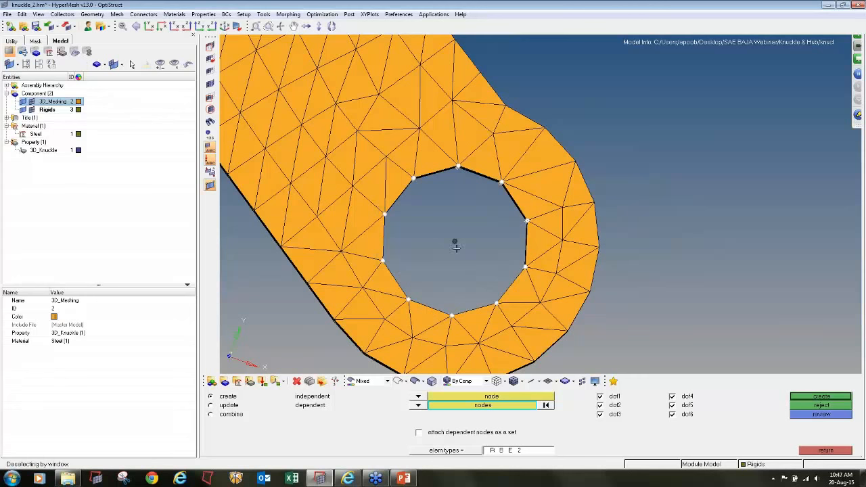
{"action": "right_click_drag", "start_coordinate": [480, 262], "coordinate": [480, 262], "text": "shift"}
{"action": "left_click", "coordinate": [814, 399]}
{"action": "scroll", "coordinate": [482, 161], "scroll_direction": "down", "scroll_amount": 12, "text": "ctrl"}
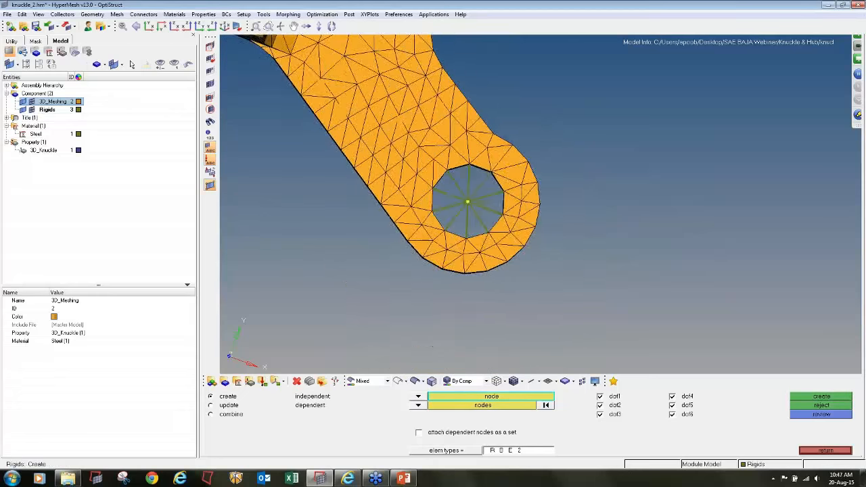
- Create an RBE2 rigid from the centre node to all wall nodes of the outer hole on the two-hole arm
{"action": "mouse_move", "coordinate": [564, 176]}
{"action": "left_mouse_down", "text": "ctrl"}
{"action": "mouse_move", "coordinate": [490, 196]}
{"action": "mouse_move", "coordinate": [540, 204]}
{"action": "left_mouse_up", "text": "ctrl"}
{"action": "scroll", "coordinate": [540, 205], "scroll_direction": "up", "scroll_amount": 6}
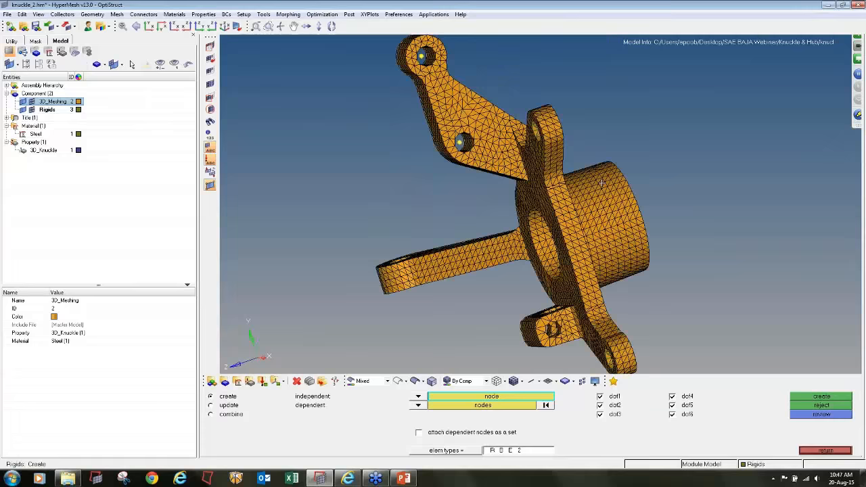
{"action": "right_click_drag", "start_coordinate": [548, 216], "coordinate": [578, 276], "text": "ctrl"}
{"action": "scroll", "coordinate": [444, 99], "scroll_direction": "up", "scroll_amount": 9, "text": "ctrl"}
{"action": "left_click_drag", "start_coordinate": [485, 170], "coordinate": [531, 148], "text": "ctrl"}
{"action": "scroll", "coordinate": [520, 143], "scroll_direction": "down", "scroll_amount": 3}
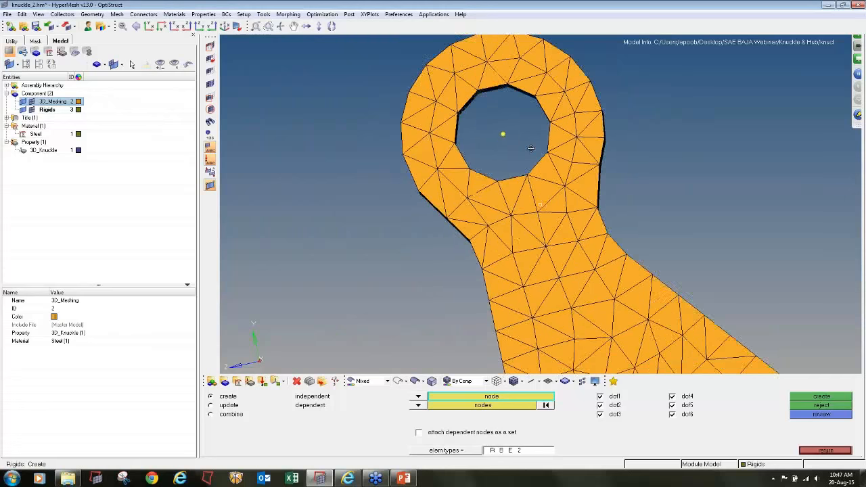
{"action": "scroll", "coordinate": [515, 140], "scroll_direction": "up", "scroll_amount": 2}
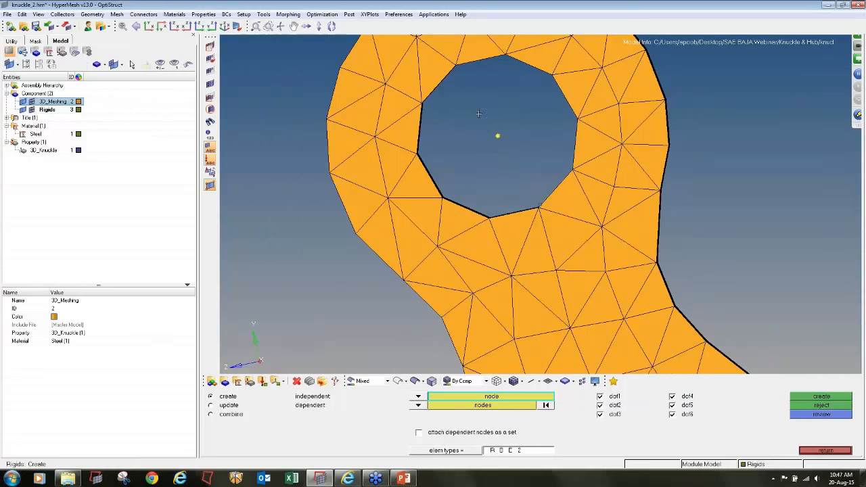
{"action": "left_click", "coordinate": [499, 135]}
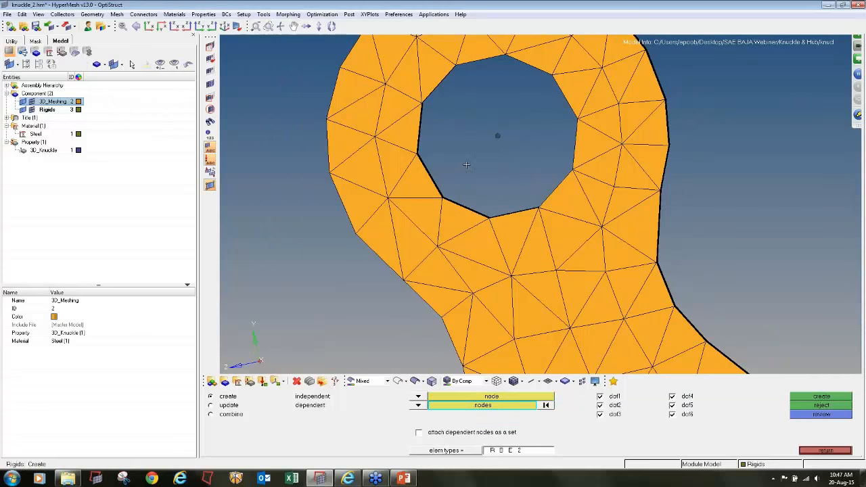
{"action": "left_click", "coordinate": [407, 94]}
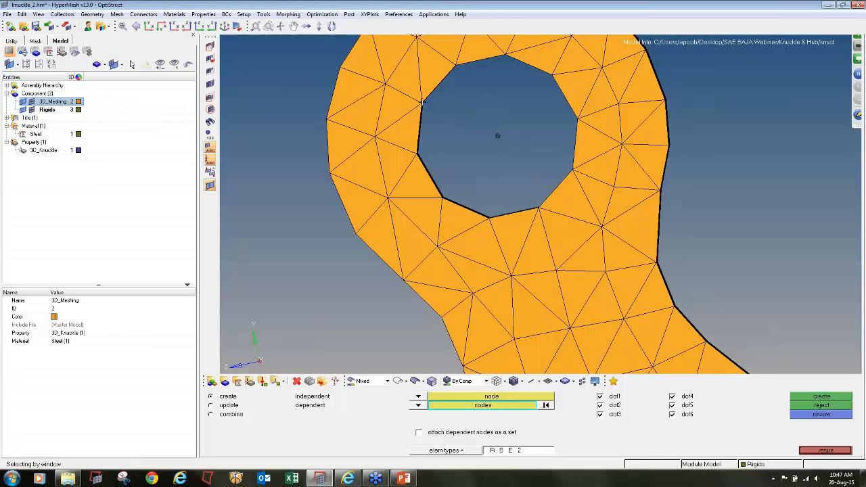
{"action": "left_click", "coordinate": [454, 64]}
{"action": "right_click_drag", "start_coordinate": [453, 64], "coordinate": [428, 144], "text": "ctrl"}
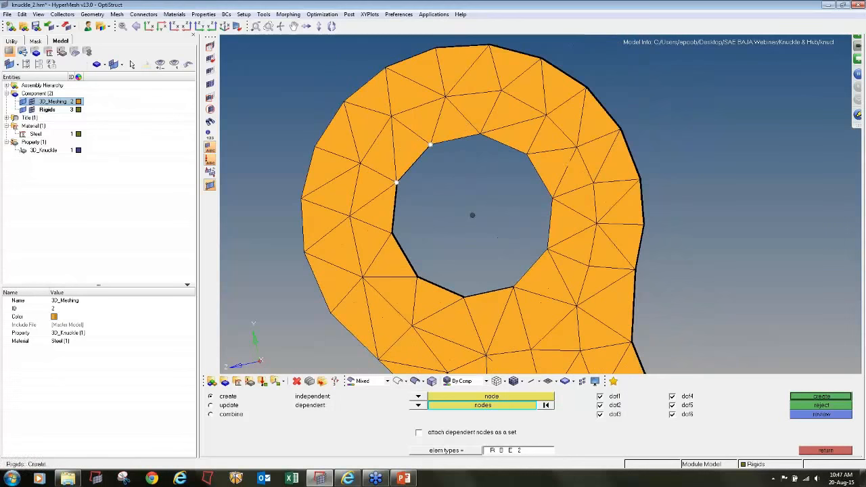
{"action": "left_click", "coordinate": [480, 134]}
{"action": "left_click", "coordinate": [526, 154]}
{"action": "left_click", "coordinate": [552, 199]}
{"action": "left_click", "coordinate": [548, 251]}
{"action": "left_click", "coordinate": [514, 288]}
{"action": "left_click", "coordinate": [464, 296]}
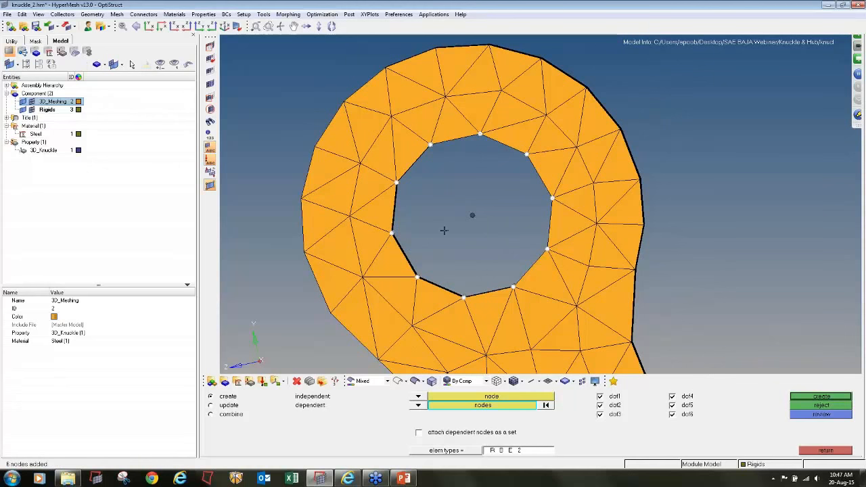
{"action": "middle_click", "coordinate": [444, 220]}
- Create an RBE2 rigid from the centre node to all wall nodes of the two-hole arm's inner hole, nearer the flange
{"action": "scroll", "coordinate": [443, 220], "scroll_direction": "down", "scroll_amount": 5}
{"action": "left_click", "coordinate": [486, 313]}
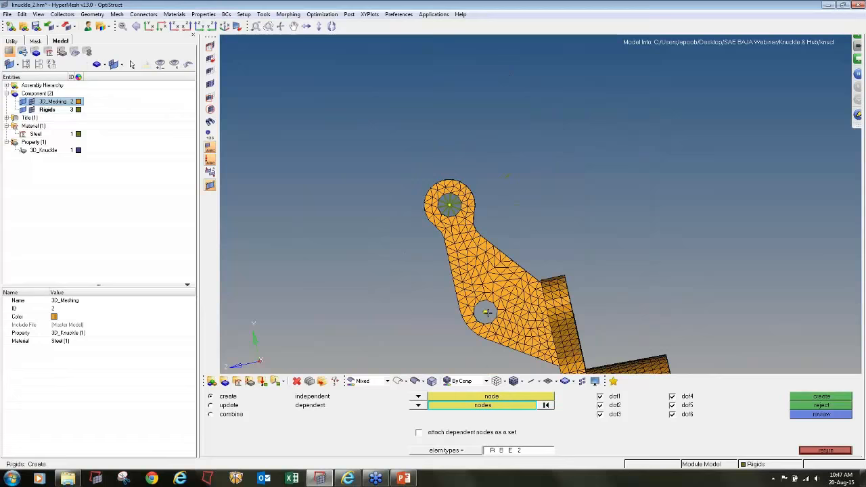
{"action": "scroll", "coordinate": [486, 313], "scroll_direction": "up", "scroll_amount": 8}
{"action": "scroll", "coordinate": [444, 231], "scroll_direction": "up", "scroll_amount": 3}
{"action": "left_click_drag", "start_coordinate": [398, 170], "coordinate": [471, 188], "text": "shift"}
{"action": "left_click_drag", "start_coordinate": [482, 181], "coordinate": [525, 240], "text": "shift"}
{"action": "left_click_drag", "start_coordinate": [517, 285], "coordinate": [517, 286], "text": "shift"}
{"action": "left_click_drag", "start_coordinate": [473, 292], "coordinate": [487, 313], "text": "shift"}
{"action": "left_click_drag", "start_coordinate": [422, 300], "coordinate": [460, 323], "text": "shift"}
{"action": "left_click_drag", "start_coordinate": [389, 283], "coordinate": [407, 298], "text": "shift"}
{"action": "left_click_drag", "start_coordinate": [370, 241], "coordinate": [392, 260], "text": "shift"}
{"action": "left_click_drag", "start_coordinate": [373, 203], "coordinate": [393, 233], "text": "shift"}
{"action": "middle_click", "coordinate": [416, 210]}
- Create an RBE2 rigid linking the hub bore's centre node to every node on the bore's inner face
{"action": "scroll", "coordinate": [421, 207], "scroll_direction": "down", "scroll_amount": 7, "text": "ctrl"}
{"action": "mouse_move", "coordinate": [540, 204]}
{"action": "left_mouse_down", "text": "ctrl"}
{"action": "mouse_move", "coordinate": [604, 196]}
{"action": "mouse_move", "coordinate": [542, 255]}
{"action": "mouse_move", "coordinate": [467, 238]}
{"action": "left_mouse_up", "text": "ctrl"}
{"action": "scroll", "coordinate": [463, 236], "scroll_direction": "up", "scroll_amount": 6, "text": "ctrl"}
{"action": "scroll", "coordinate": [462, 235], "scroll_direction": "up", "scroll_amount": 5, "text": "ctrl"}
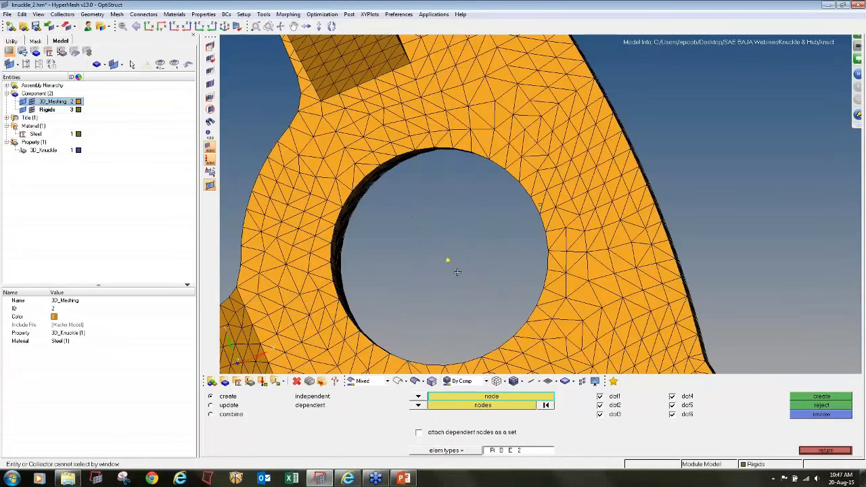
{"action": "scroll", "coordinate": [447, 254], "scroll_direction": "down", "scroll_amount": 3, "text": "ctrl"}
{"action": "mouse_move", "coordinate": [466, 235]}
{"action": "left_mouse_down", "text": "ctrl"}
{"action": "mouse_move", "coordinate": [481, 219]}
{"action": "mouse_move", "coordinate": [457, 246]}
{"action": "left_mouse_up", "text": "ctrl"}
{"action": "scroll", "coordinate": [478, 219], "scroll_direction": "down", "scroll_amount": 1, "text": "ctrl"}
{"action": "scroll", "coordinate": [458, 247], "scroll_direction": "up", "scroll_amount": 3, "text": "ctrl"}
{"action": "left_click", "coordinate": [406, 276]}
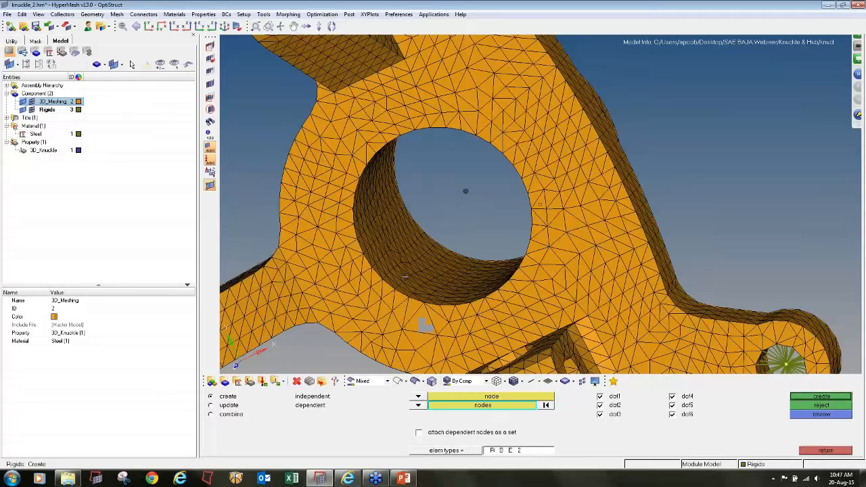
{"action": "left_click", "coordinate": [483, 404]}
{"action": "left_click", "coordinate": [531, 415]}
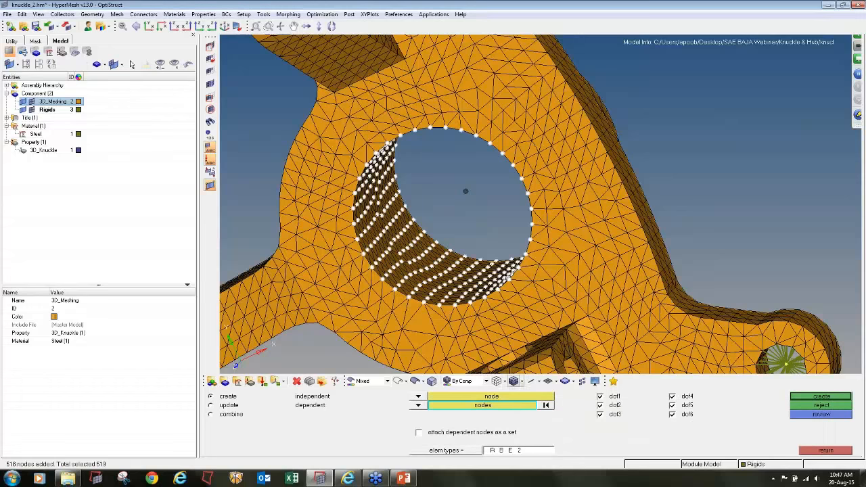
{"action": "scroll", "coordinate": [433, 190], "scroll_direction": "down", "scroll_amount": 3, "text": "ctrl"}
{"action": "mouse_move", "coordinate": [435, 191]}
{"action": "left_mouse_down", "text": "ctrl"}
{"action": "mouse_move", "coordinate": [407, 189]}
{"action": "mouse_move", "coordinate": [397, 215]}
{"action": "left_mouse_up", "text": "ctrl"}
{"action": "middle_click", "coordinate": [560, 194]}
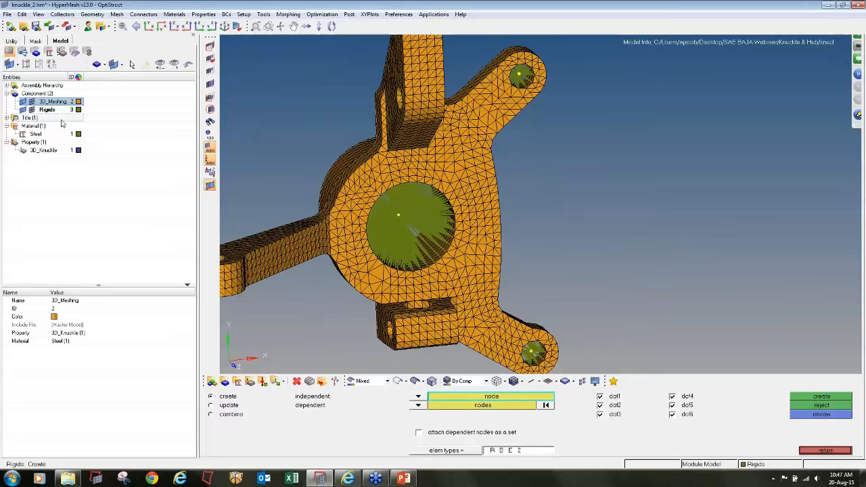
- Hide the elements of the 3D_Meshing component to inspect the rigids on their own
{"action": "left_click", "coordinate": [31, 102]}
{"action": "mouse_move", "coordinate": [540, 204]}
{"action": "left_mouse_down", "text": "ctrl"}
{"action": "mouse_move", "coordinate": [541, 278]}
{"action": "mouse_move", "coordinate": [497, 251]}
{"action": "mouse_move", "coordinate": [446, 194]}
{"action": "mouse_move", "coordinate": [467, 194]}
{"action": "mouse_move", "coordinate": [487, 179]}
{"action": "left_mouse_up", "text": "ctrl"}
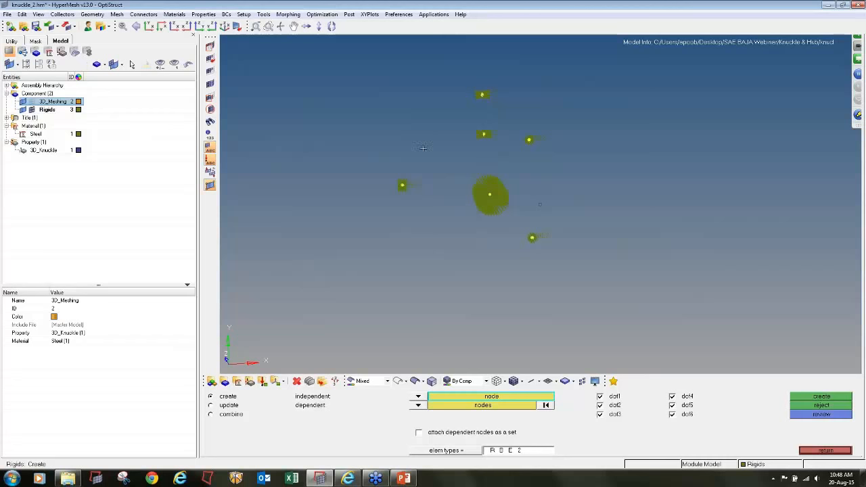
- Show the elements of the 3D_Meshing component again and check how the rigids sit in the knuckle's holes
{"action": "left_click", "coordinate": [32, 101]}
{"action": "left_click_drag", "start_coordinate": [379, 157], "coordinate": [406, 139], "text": "ctrl"}
{"action": "scroll", "coordinate": [540, 204], "scroll_direction": "up", "scroll_amount": 5}
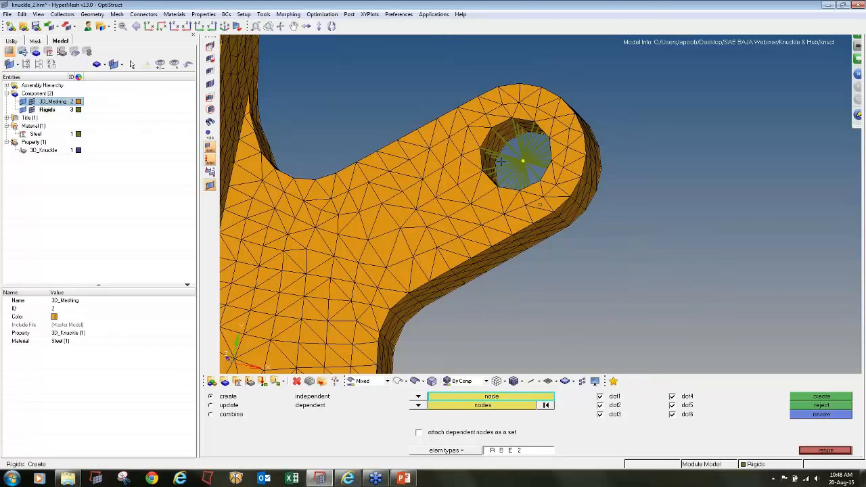
{"action": "scroll", "coordinate": [511, 155], "scroll_direction": "down", "scroll_amount": 10}
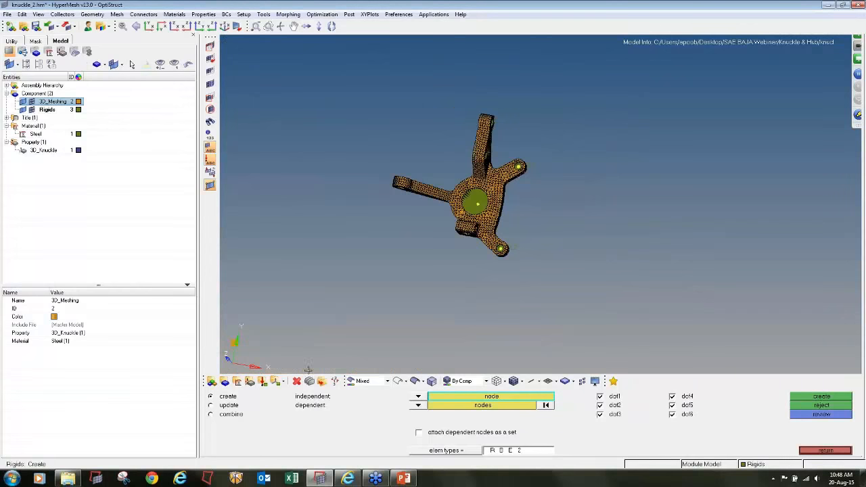
- Create a load collector named SPC with no card image and colour it blue
{"action": "left_click", "coordinate": [272, 382]}
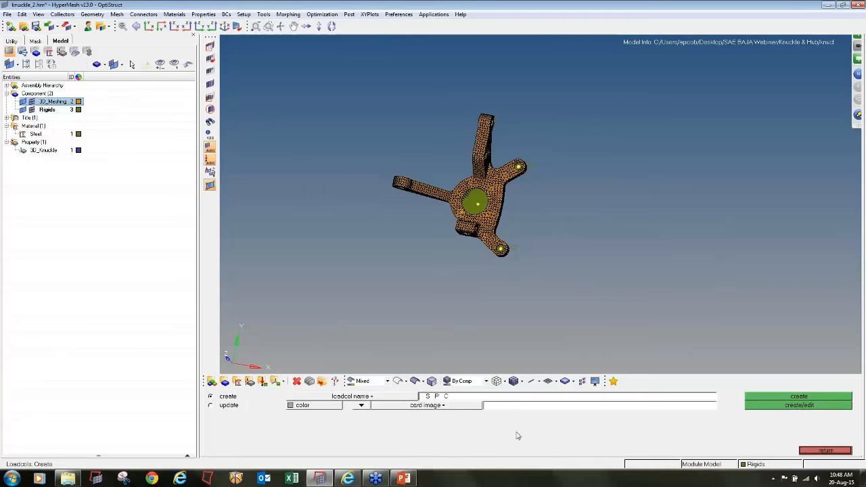
{"action": "left_click", "coordinate": [313, 406]}
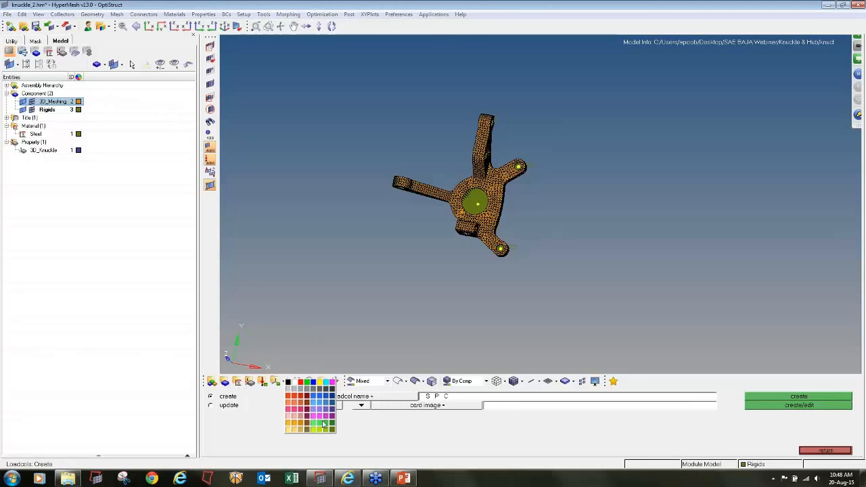
{"action": "left_click", "coordinate": [332, 429]}
{"action": "left_click", "coordinate": [822, 398]}
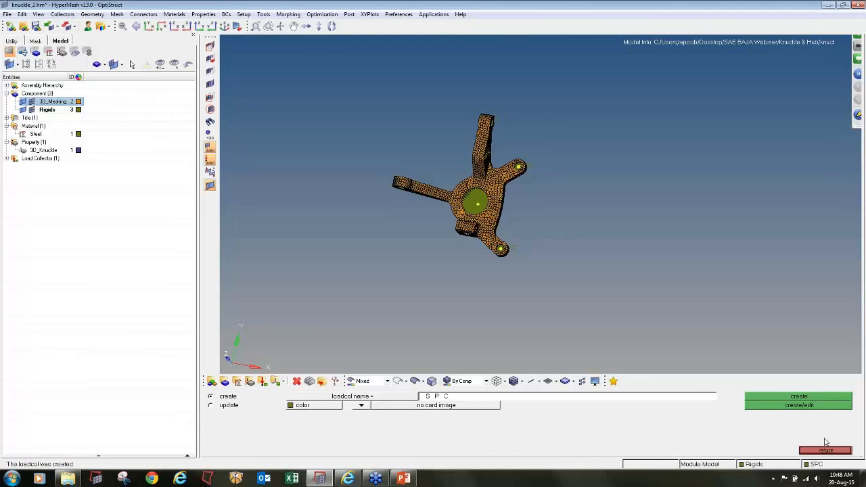
{"action": "left_click", "coordinate": [6, 158]}
{"action": "left_click", "coordinate": [78, 166]}
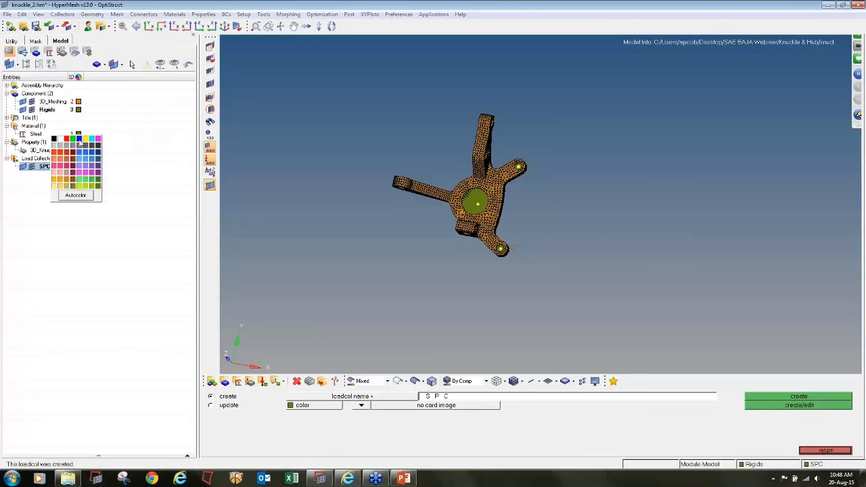
{"action": "left_click", "coordinate": [79, 139]}
{"action": "left_click", "coordinate": [825, 451]}
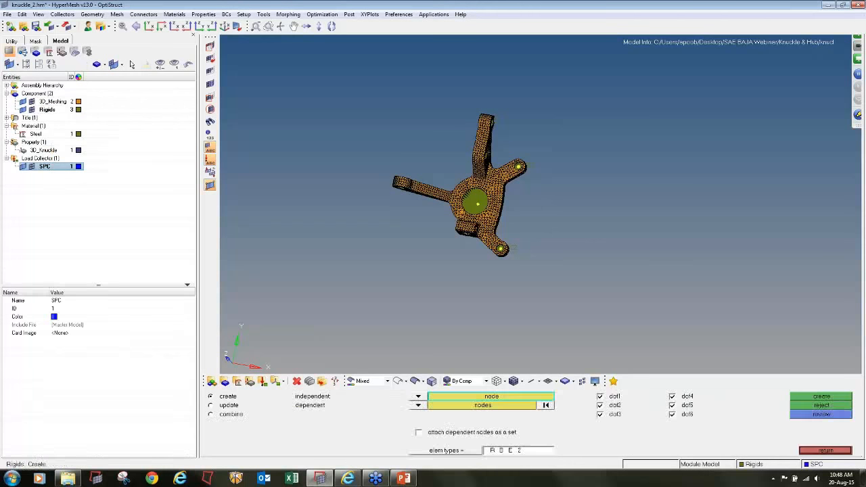
- Constrain dof1 to dof6 with value 0 at the centre nodes of the two-hole arm's holes and the single-hole side arm's hole
{"action": "left_click", "coordinate": [825, 433]}
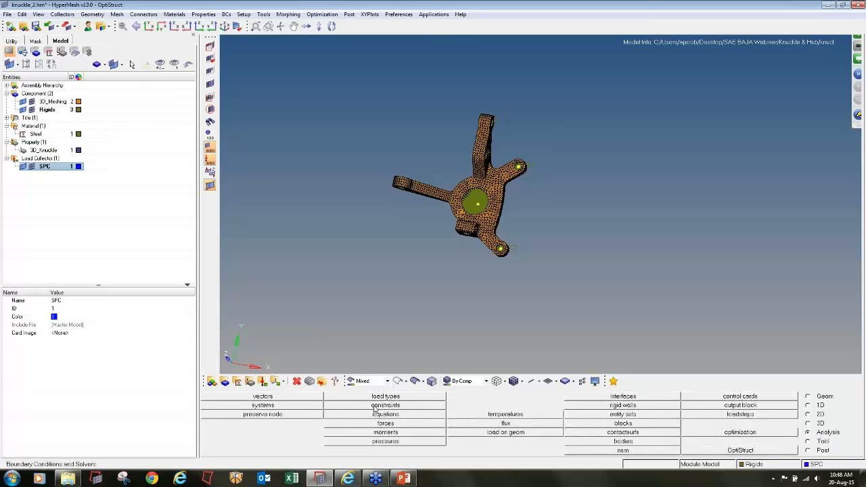
{"action": "left_click", "coordinate": [376, 406]}
{"action": "left_click_drag", "start_coordinate": [608, 189], "coordinate": [540, 204], "text": "ctrl"}
{"action": "left_click", "coordinate": [210, 148]}
{"action": "left_click_drag", "start_coordinate": [670, 237], "coordinate": [679, 255], "text": "ctrl"}
{"action": "scroll", "coordinate": [535, 168], "scroll_direction": "up", "scroll_amount": 4, "text": "ctrl"}
{"action": "scroll", "coordinate": [586, 176], "scroll_direction": "up", "scroll_amount": 8, "text": "ctrl"}
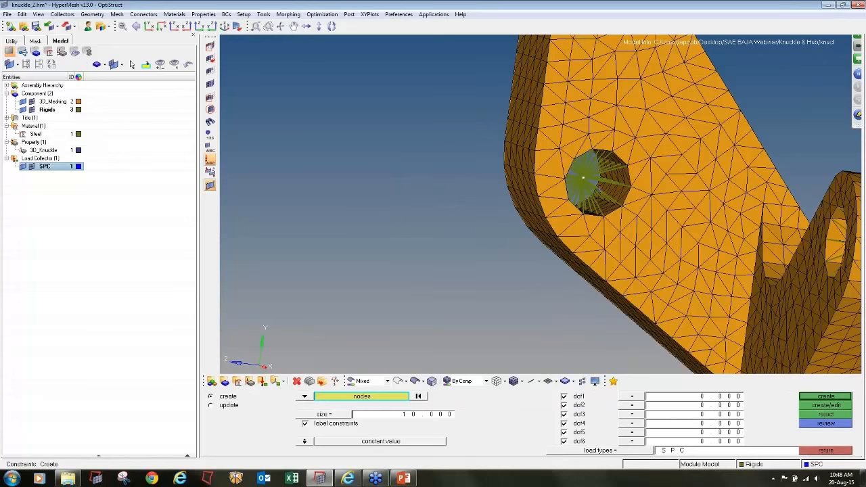
{"action": "scroll", "coordinate": [592, 179], "scroll_direction": "down", "scroll_amount": 10, "text": "ctrl"}
{"action": "scroll", "coordinate": [588, 203], "scroll_direction": "up", "scroll_amount": 5, "text": "ctrl"}
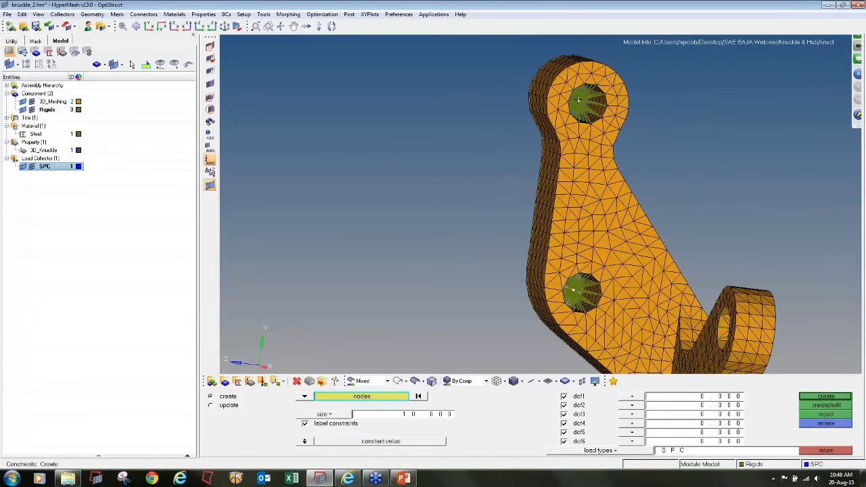
{"action": "scroll", "coordinate": [539, 203], "scroll_direction": "down", "scroll_amount": 8, "text": "ctrl"}
{"action": "scroll", "coordinate": [539, 204], "scroll_direction": "up", "scroll_amount": 2, "text": "ctrl"}
{"action": "left_click_drag", "start_coordinate": [539, 204], "coordinate": [543, 279], "text": "ctrl"}
{"action": "scroll", "coordinate": [541, 160], "scroll_direction": "up", "scroll_amount": 8, "text": "ctrl"}
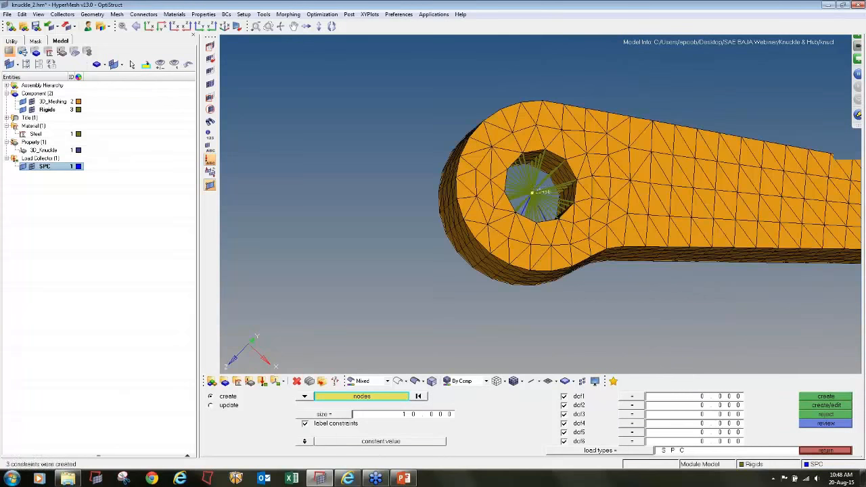
- Inspect the constraints on both arms from several angles and leave the constraint definition
{"action": "scroll", "coordinate": [561, 256], "scroll_direction": "down", "scroll_amount": 10, "text": "ctrl"}
{"action": "left_click_drag", "start_coordinate": [580, 285], "coordinate": [701, 284], "text": "ctrl"}
{"action": "scroll", "coordinate": [670, 286], "scroll_direction": "up", "scroll_amount": 5, "text": "ctrl"}
{"action": "scroll", "coordinate": [589, 165], "scroll_direction": "down", "scroll_amount": 3, "text": "ctrl"}
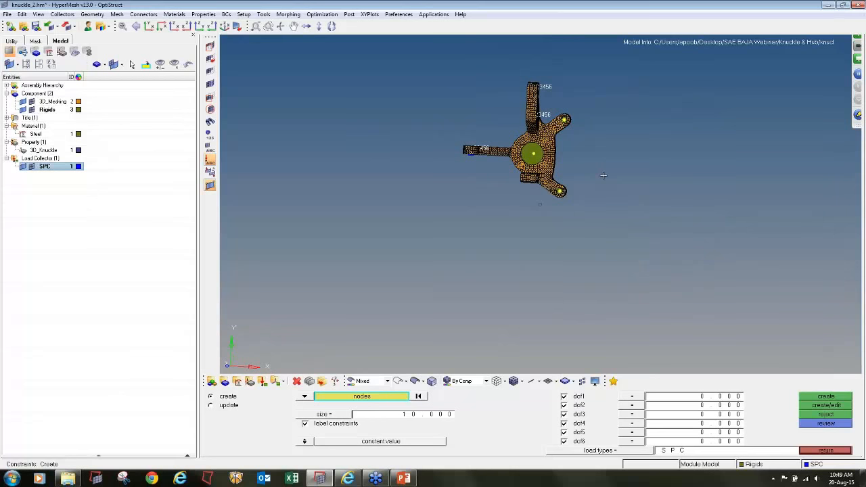
{"action": "right_click_drag", "start_coordinate": [604, 176], "coordinate": [601, 190], "text": "ctrl"}
{"action": "scroll", "coordinate": [574, 136], "scroll_direction": "up", "scroll_amount": 3, "text": "ctrl"}
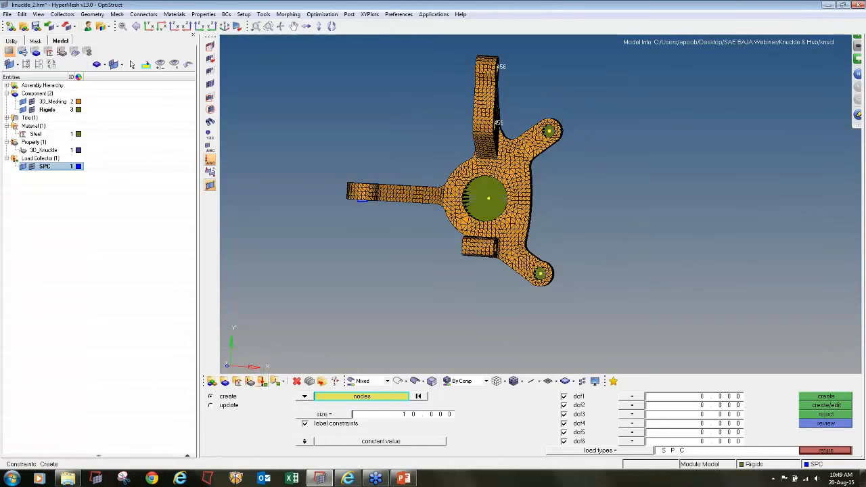
{"action": "left_click", "coordinate": [837, 451]}
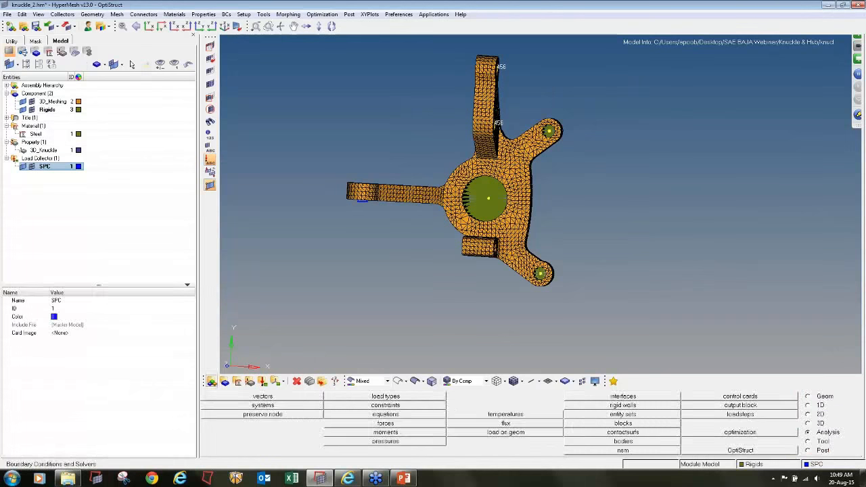
- Create a red load collector named Torque with no card image
{"action": "left_click", "coordinate": [262, 381]}
{"action": "left_click", "coordinate": [466, 398]}
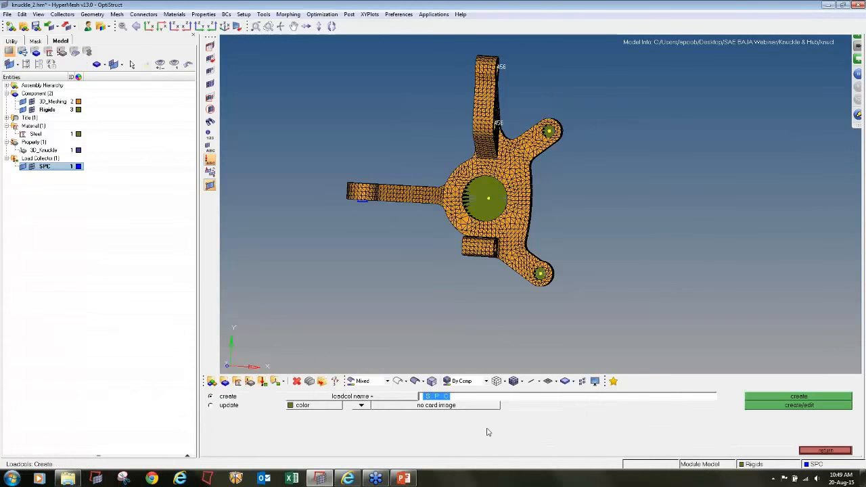
{"action": "type", "text": "Torque"}
{"action": "left_click", "coordinate": [302, 405]}
{"action": "left_click", "coordinate": [329, 383]}
{"action": "left_click", "coordinate": [771, 397]}
{"action": "left_click", "coordinate": [829, 451]}
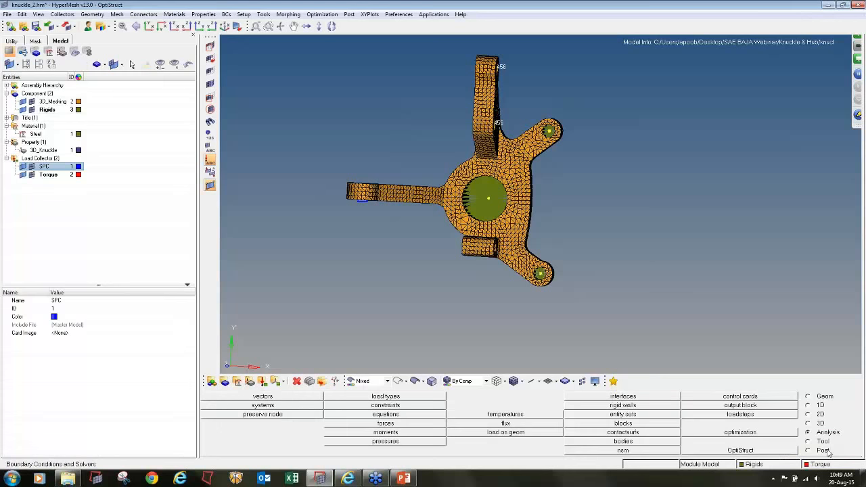
- Apply a moment of 5000 about the z-axis at the centre node of the upper lug's hole
{"action": "left_click", "coordinate": [429, 434]}
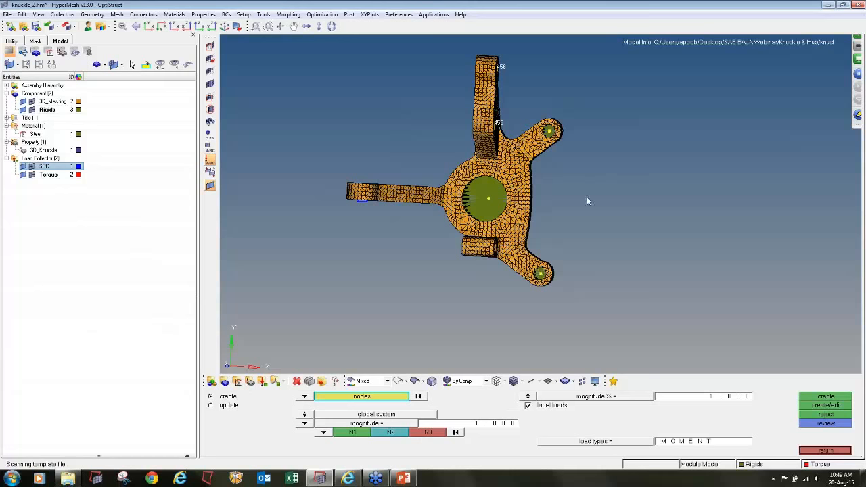
{"action": "scroll", "coordinate": [587, 200], "scroll_direction": "down", "scroll_amount": 3}
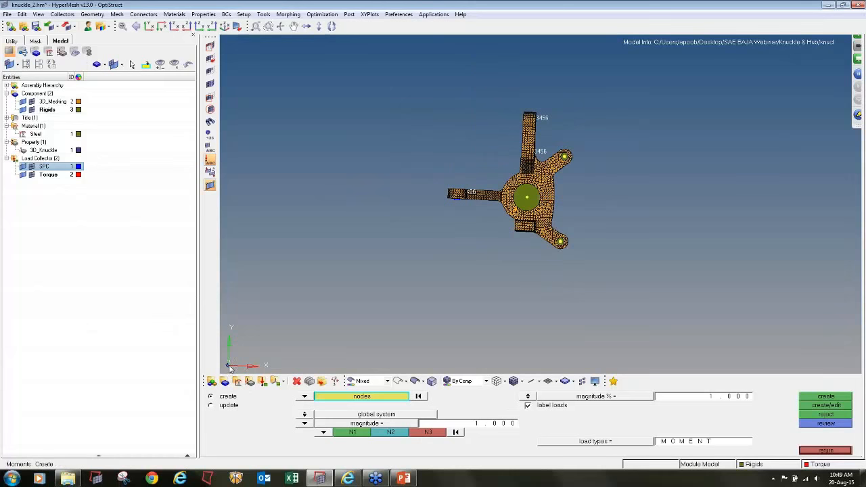
{"action": "scroll", "coordinate": [545, 196], "scroll_direction": "up", "scroll_amount": 3}
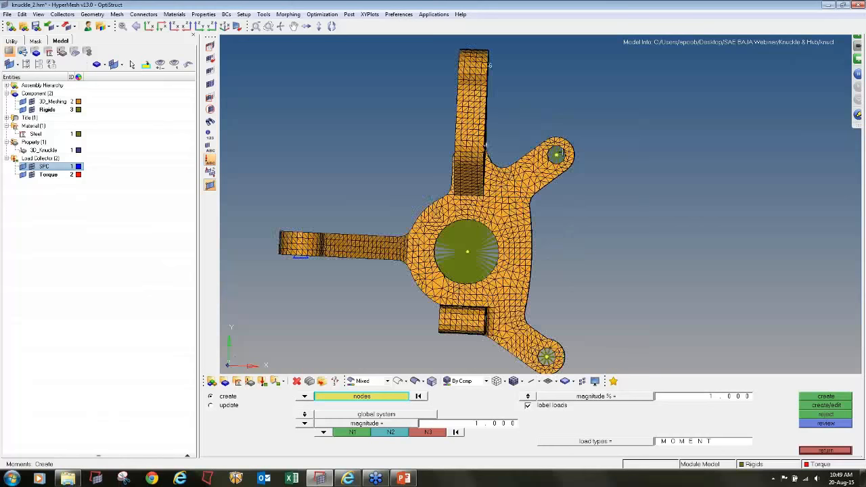
{"action": "scroll", "coordinate": [546, 196], "scroll_direction": "up", "scroll_amount": 3}
{"action": "scroll", "coordinate": [589, 203], "scroll_direction": "down", "scroll_amount": 3}
{"action": "right_click_drag", "start_coordinate": [709, 264], "coordinate": [662, 223], "text": "ctrl"}
{"action": "scroll", "coordinate": [661, 223], "scroll_direction": "down", "scroll_amount": 3, "text": "ctrl"}
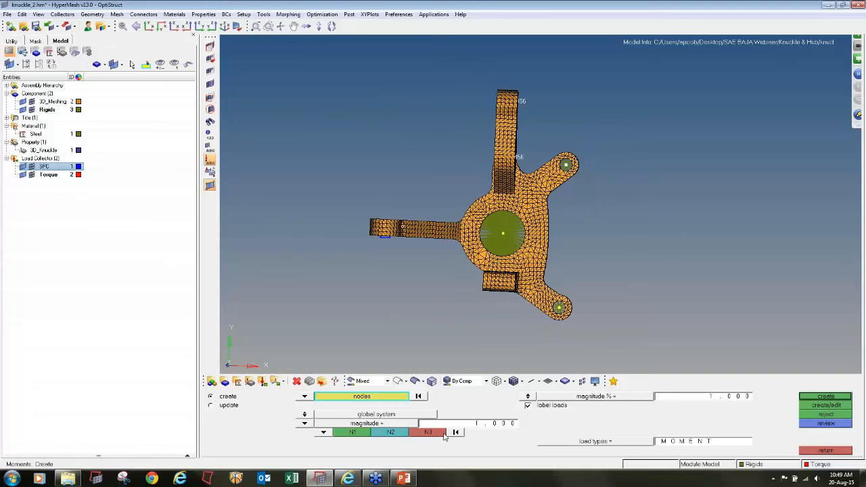
{"action": "left_click", "coordinate": [466, 424]}
{"action": "type", "text": "5000"}
{"action": "left_click", "coordinate": [323, 432]}
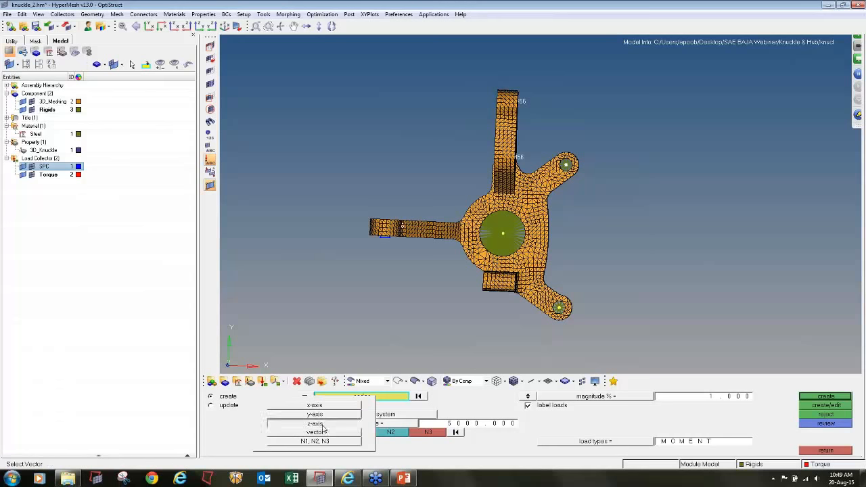
{"action": "left_click", "coordinate": [315, 423]}
{"action": "left_click", "coordinate": [826, 397]}
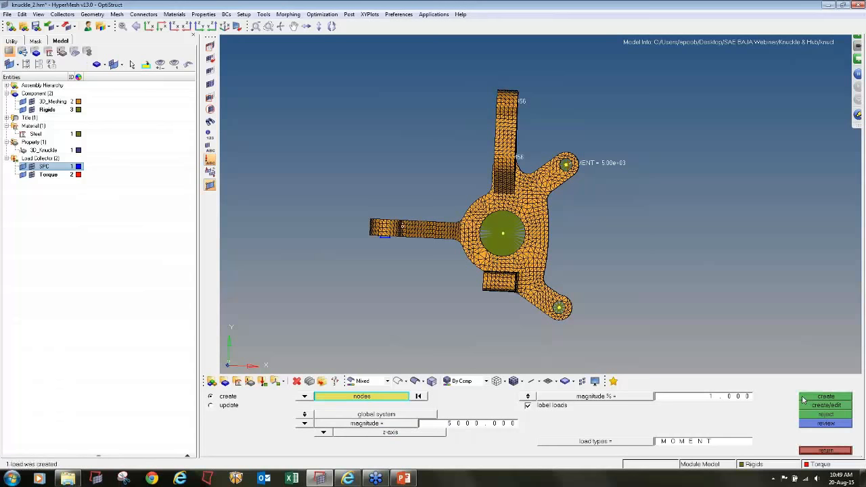
- Apply a moment of -5000 about the z-axis at the centre node of the lower lug's hole
{"action": "left_click", "coordinate": [469, 424]}
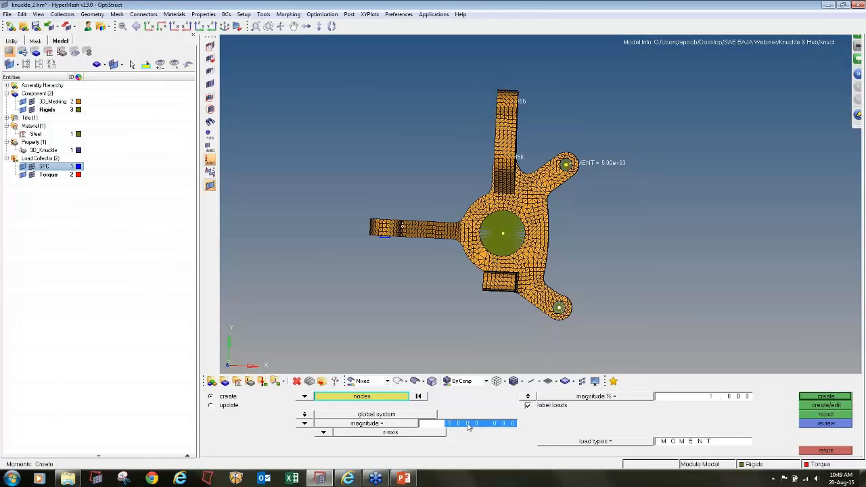
{"action": "left_click", "coordinate": [469, 424]}
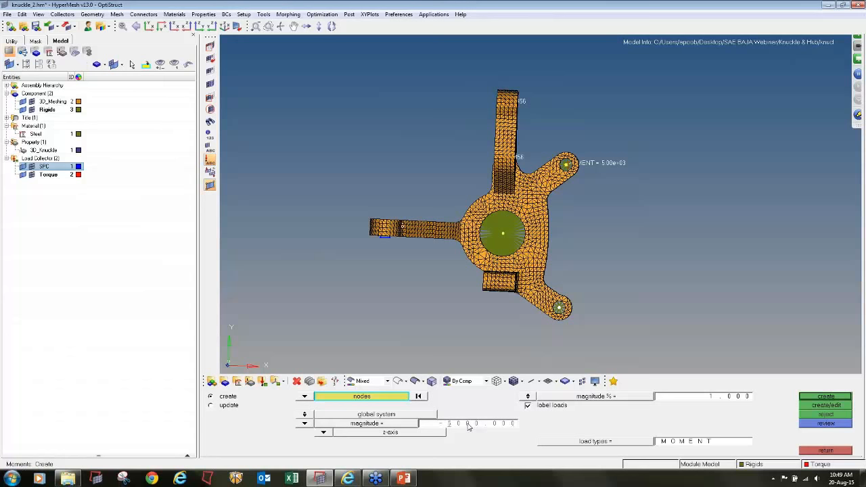
{"action": "left_click", "coordinate": [817, 398]}
- Create a red load collector named Bump_force with no card image
{"action": "scroll", "coordinate": [617, 272], "scroll_direction": "down", "scroll_amount": 3}
{"action": "left_click_drag", "start_coordinate": [617, 272], "coordinate": [500, 254], "text": "ctrl"}
{"action": "left_click_drag", "start_coordinate": [540, 205], "coordinate": [683, 166], "text": "ctrl"}
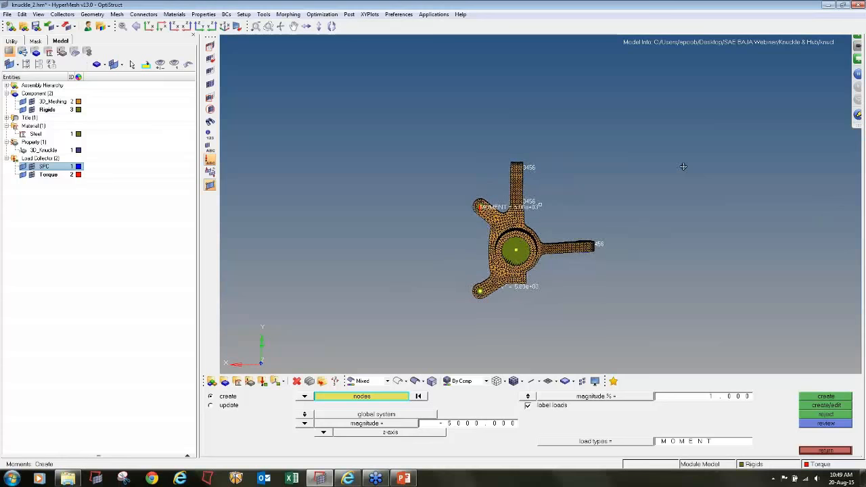
{"action": "scroll", "coordinate": [521, 252], "scroll_direction": "up", "scroll_amount": 4}
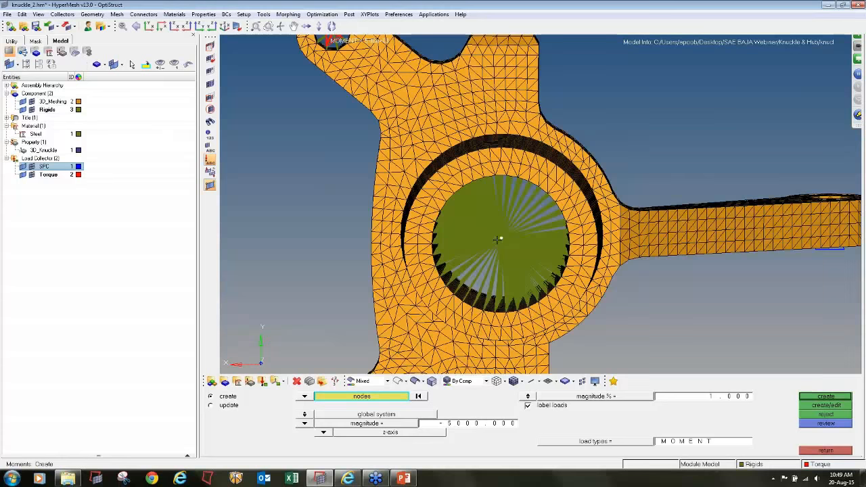
{"action": "left_click", "coordinate": [260, 380]}
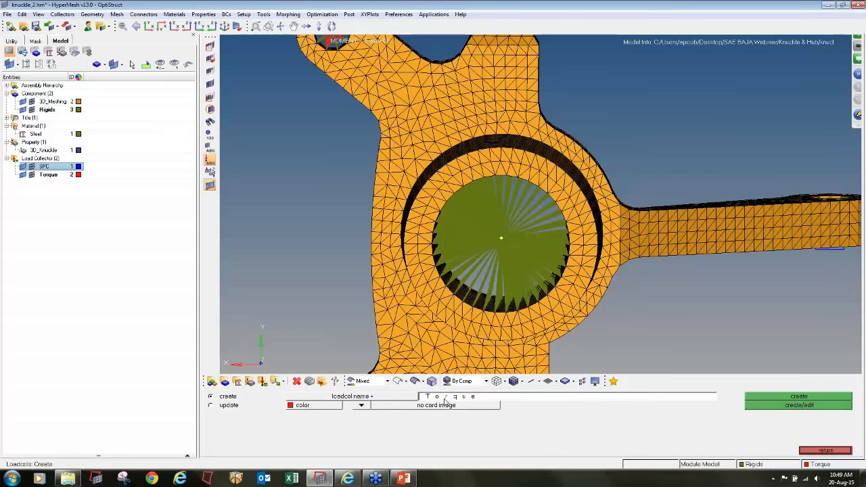
{"action": "type", "text": "Bump_forc"}
{"action": "left_click", "coordinate": [307, 407]}
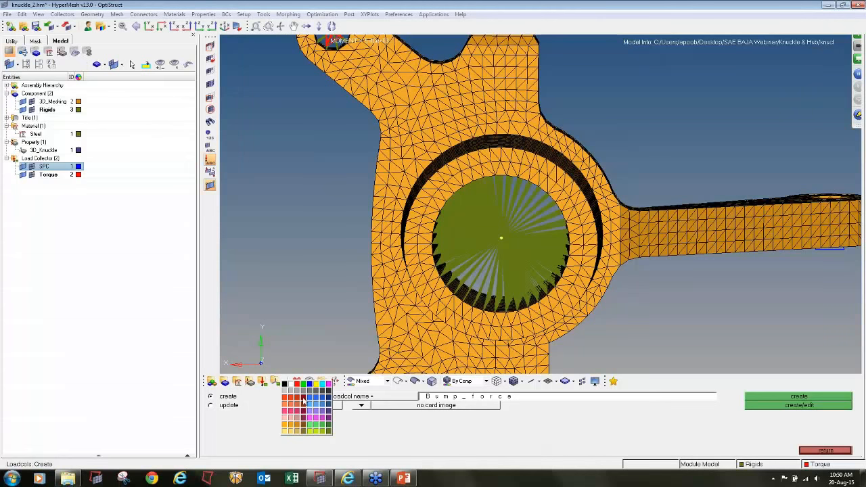
{"action": "left_click", "coordinate": [299, 401]}
{"action": "left_click", "coordinate": [839, 398]}
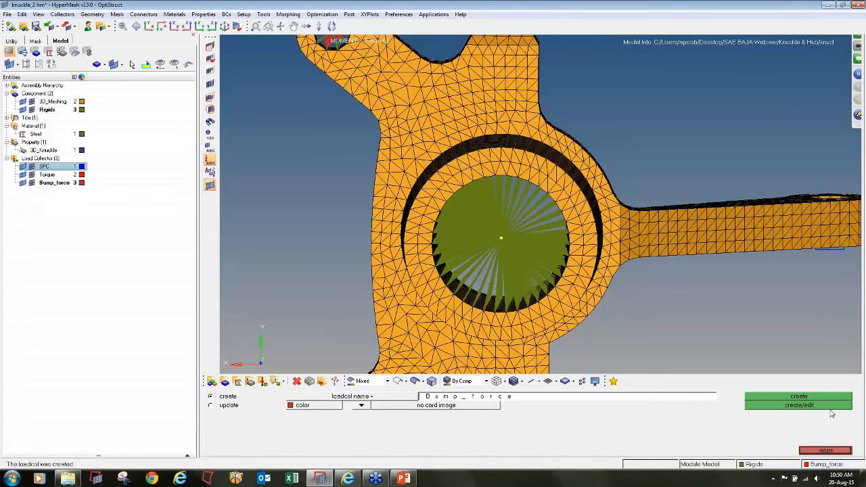
{"action": "left_click", "coordinate": [825, 452]}
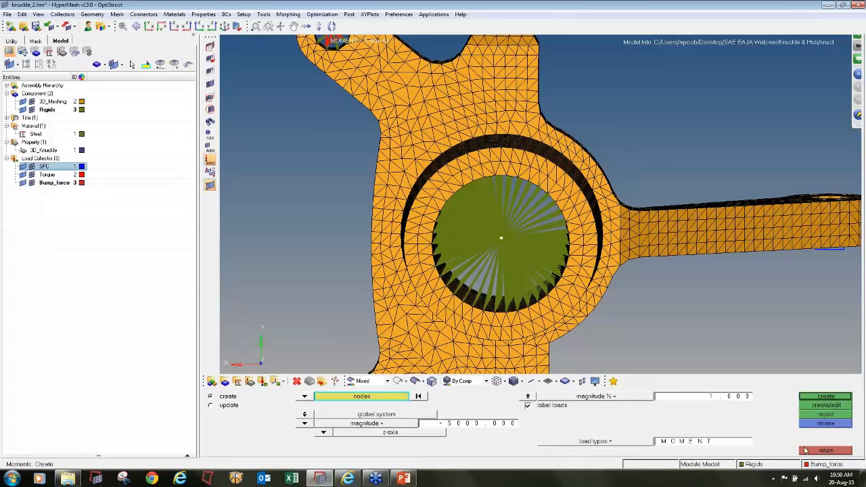
- Apply a force of 12000 along the y-axis at the hub bore's centre node
{"action": "left_click", "coordinate": [807, 451]}
{"action": "left_click", "coordinate": [385, 423]}
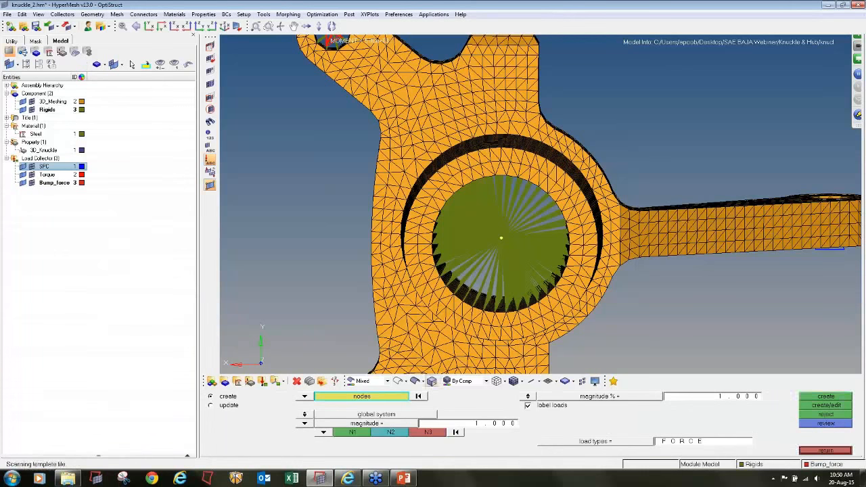
{"action": "left_click", "coordinate": [324, 432]}
{"action": "left_click", "coordinate": [316, 416]}
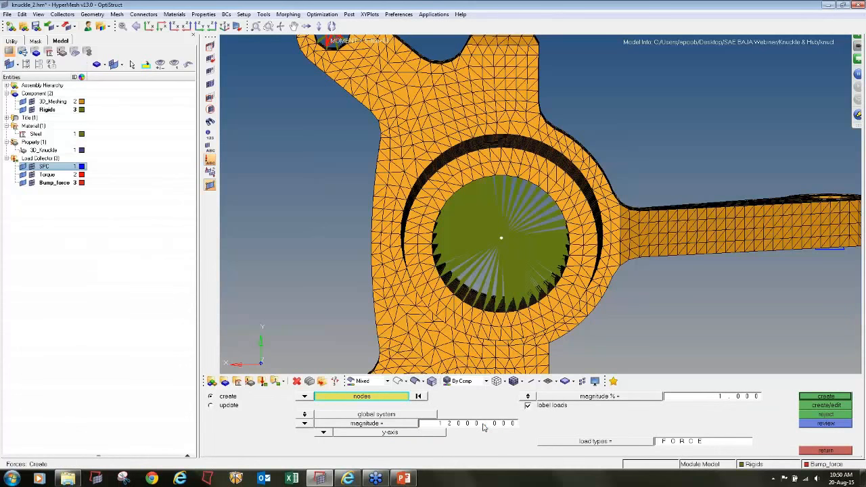
{"action": "left_click", "coordinate": [846, 399]}
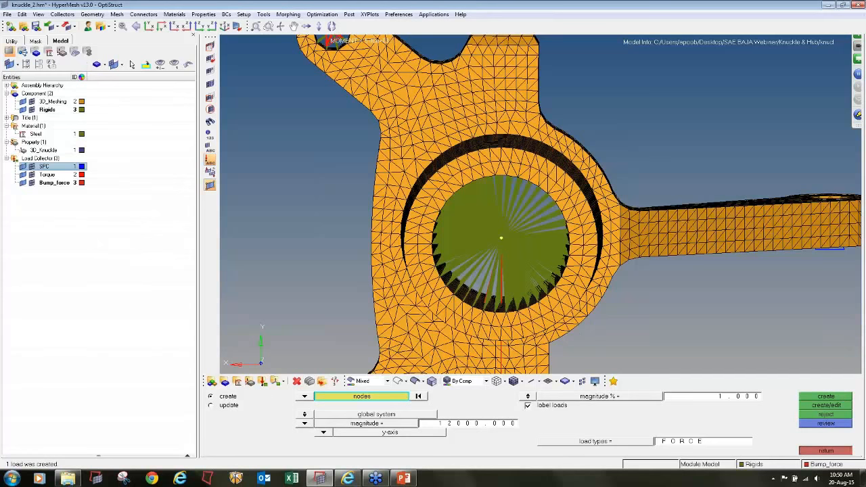
{"action": "left_click", "coordinate": [803, 451]}
- Create a yellow load collector named Braking_force with no card image
{"action": "left_click", "coordinate": [263, 382]}
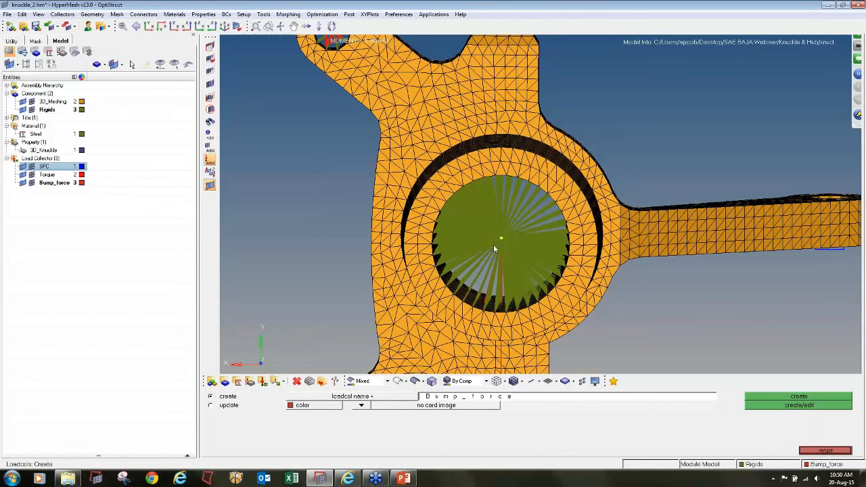
{"action": "left_click", "coordinate": [473, 398]}
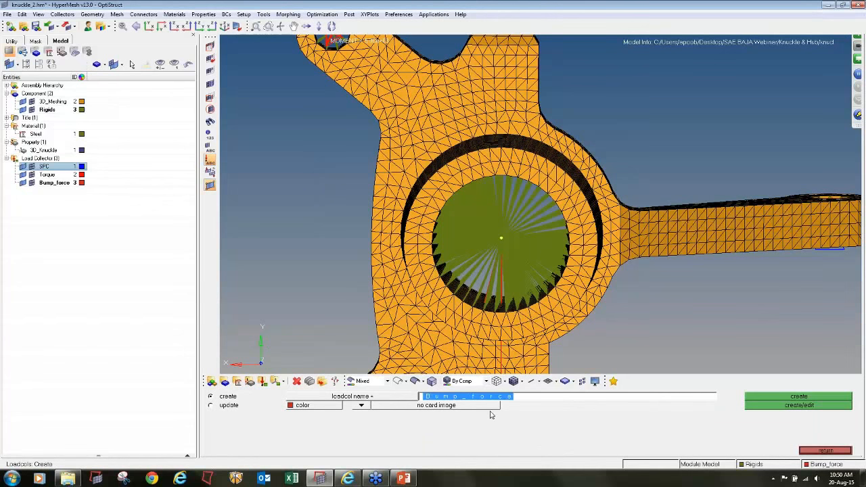
{"action": "type", "text": "Braking"}
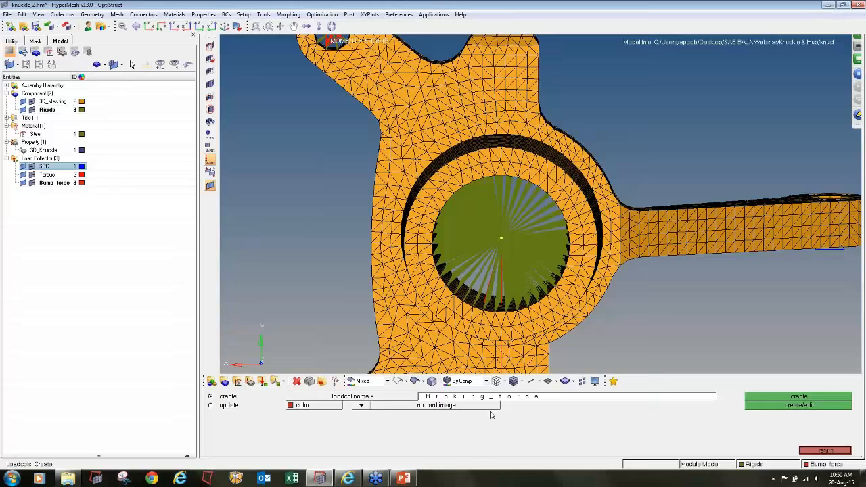
{"action": "left_click", "coordinate": [336, 409]}
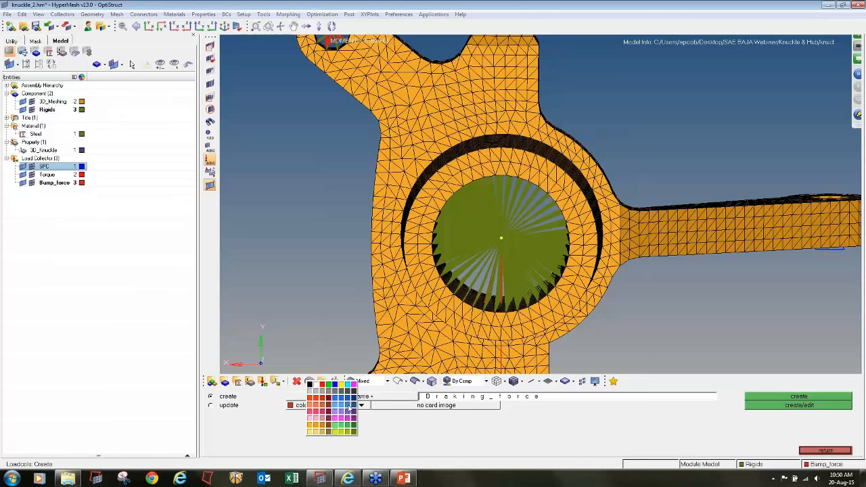
{"action": "left_click", "coordinate": [342, 385]}
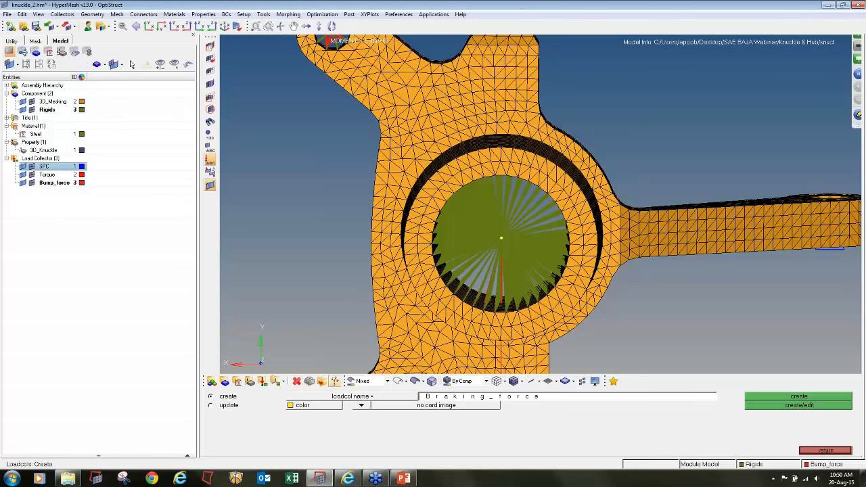
{"action": "left_click", "coordinate": [832, 399]}
{"action": "left_click", "coordinate": [826, 450]}
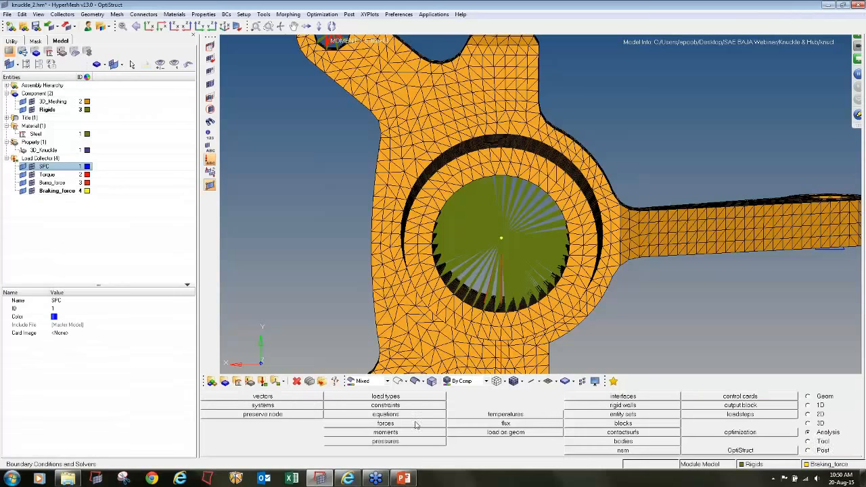
- Apply a force of -8000 along the x-axis at the hub bore's centre node
{"action": "left_click", "coordinate": [385, 424]}
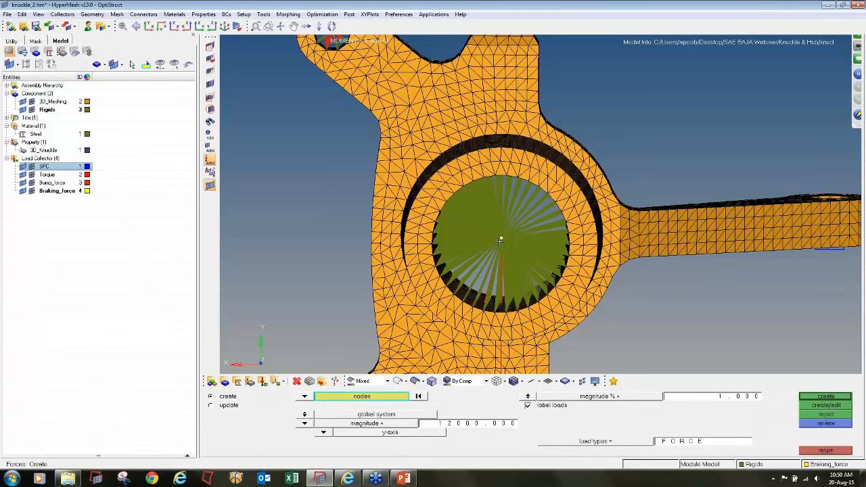
{"action": "left_click", "coordinate": [445, 426]}
{"action": "key", "text": "BackSpace"}
{"action": "key", "text": "BackSpace"}
{"action": "key", "text": "BackSpace"}
{"action": "key", "text": "BackSpace"}
{"action": "key", "text": "BackSpace"}
{"action": "key", "text": "BackSpace"}
{"action": "key", "text": "BackSpace"}
{"action": "key", "text": "BackSpace"}
{"action": "key", "text": "BackSpace"}
{"action": "left_click", "coordinate": [324, 431]}
{"action": "left_click", "coordinate": [314, 407]}
{"action": "left_click", "coordinate": [826, 396]}
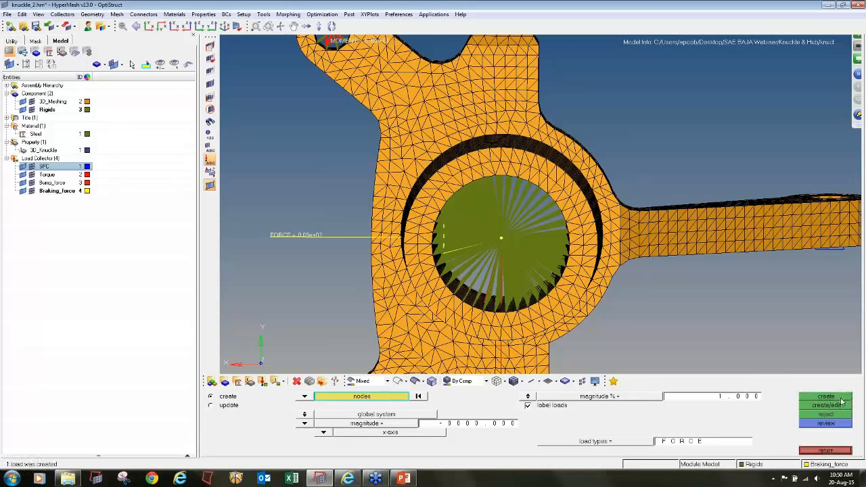
{"action": "left_click", "coordinate": [825, 451]}
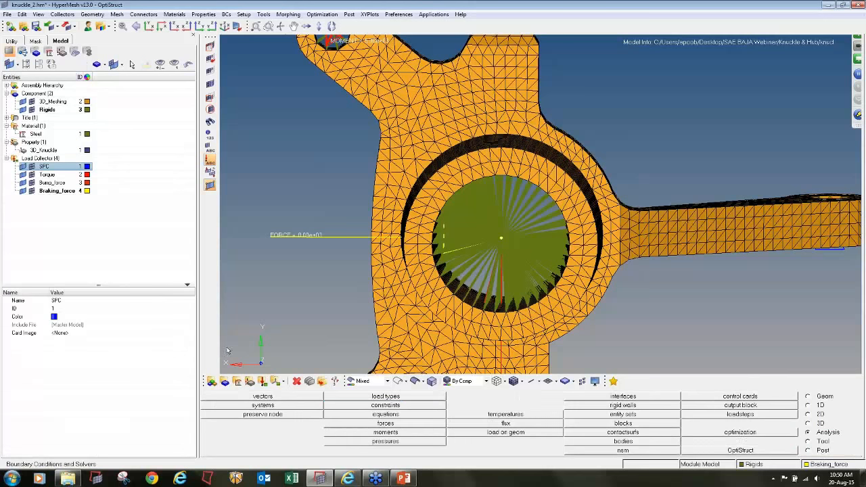
- Create a cyan load collector named Lateral_force with no card image
{"action": "left_click", "coordinate": [263, 381]}
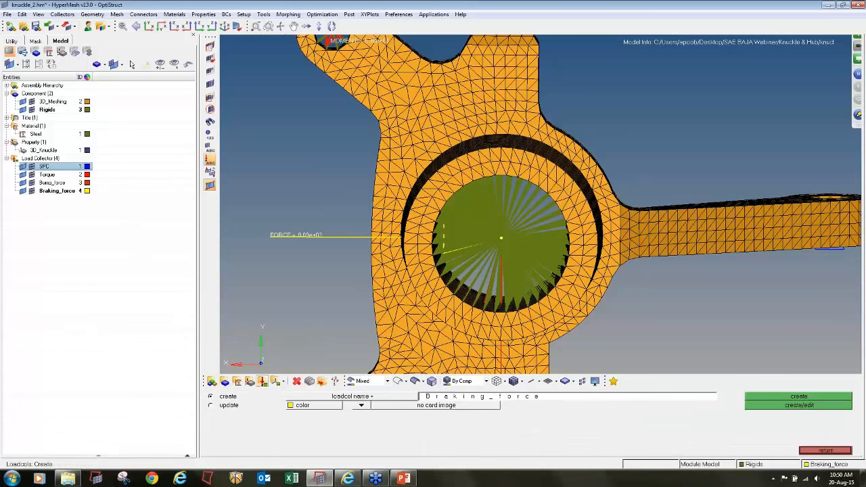
{"action": "left_click", "coordinate": [452, 398]}
{"action": "type", "text": "Lateral"}
{"action": "left_click", "coordinate": [330, 406]}
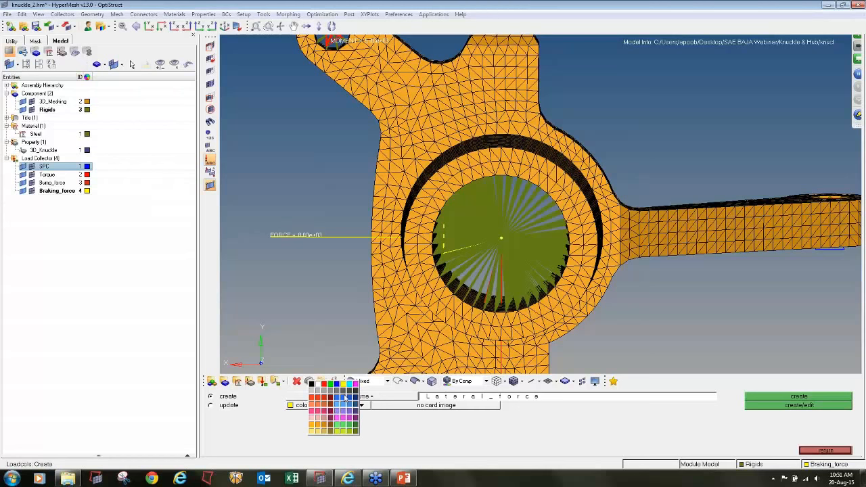
{"action": "left_click", "coordinate": [353, 389]}
{"action": "left_click", "coordinate": [754, 401]}
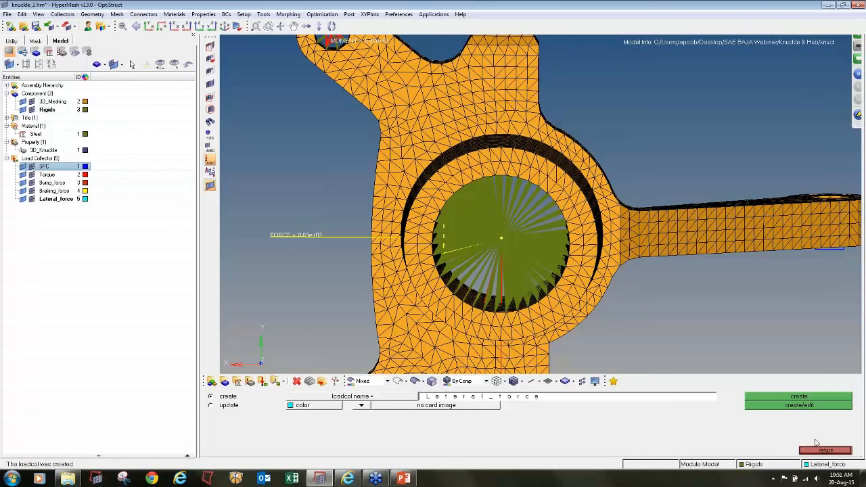
{"action": "left_click", "coordinate": [825, 452]}
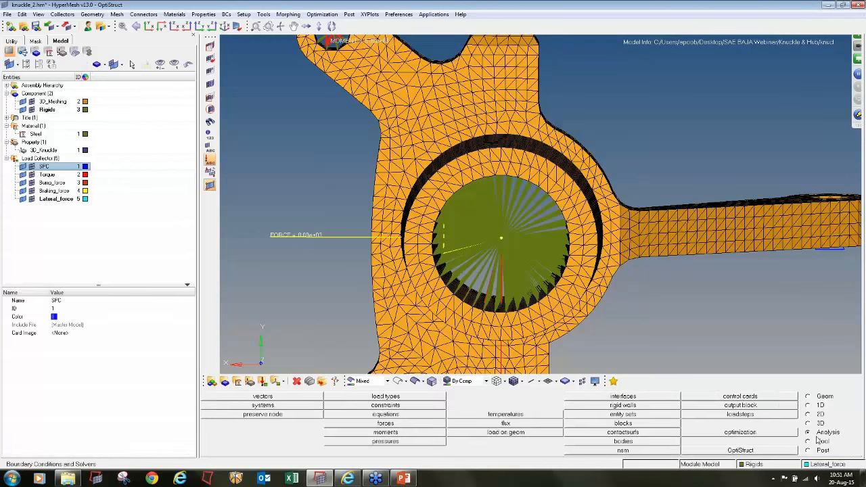
{"action": "left_click", "coordinate": [406, 435]}
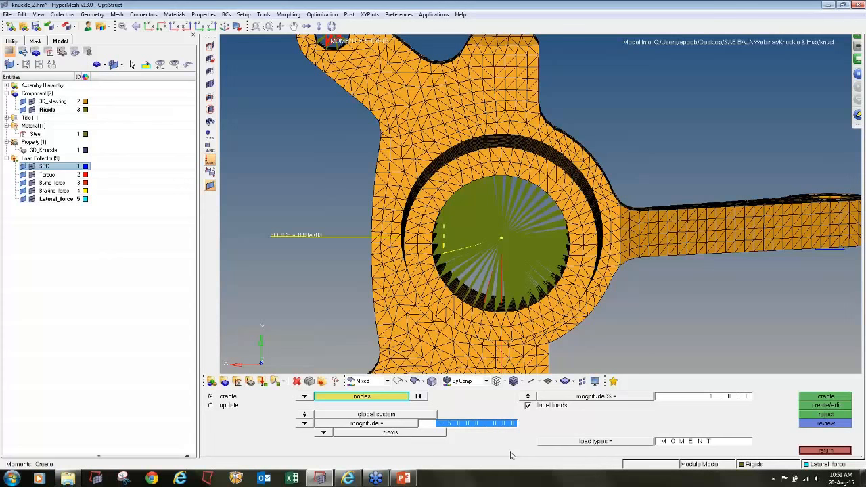
{"action": "type", "text": "6000"}
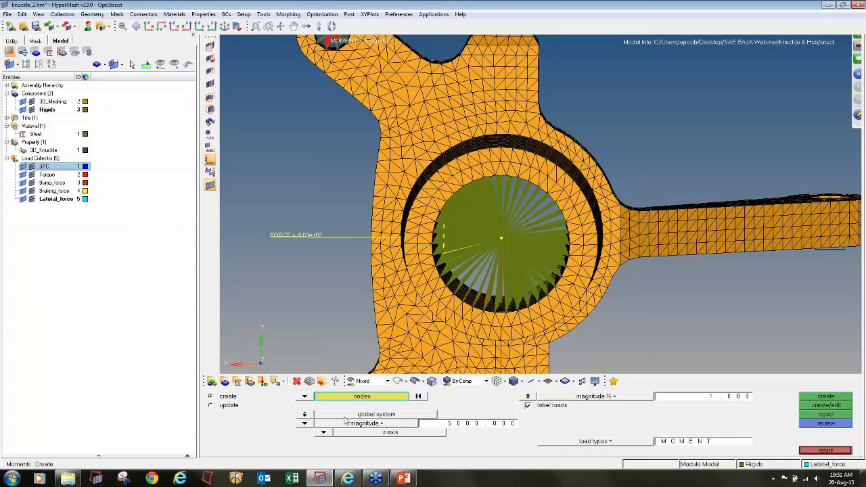
{"action": "left_click", "coordinate": [501, 241]}
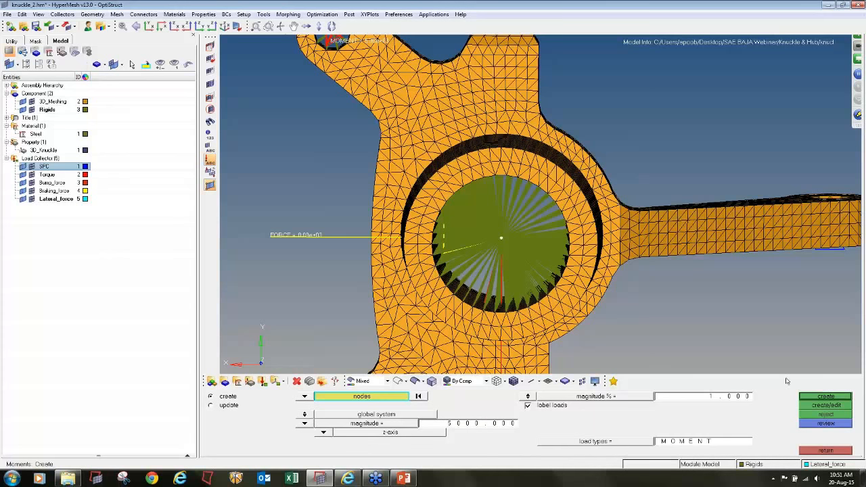
{"action": "left_click", "coordinate": [815, 397]}
{"action": "left_click_drag", "start_coordinate": [525, 232], "coordinate": [572, 225], "text": "ctrl"}
{"action": "left_click", "coordinate": [825, 414]}
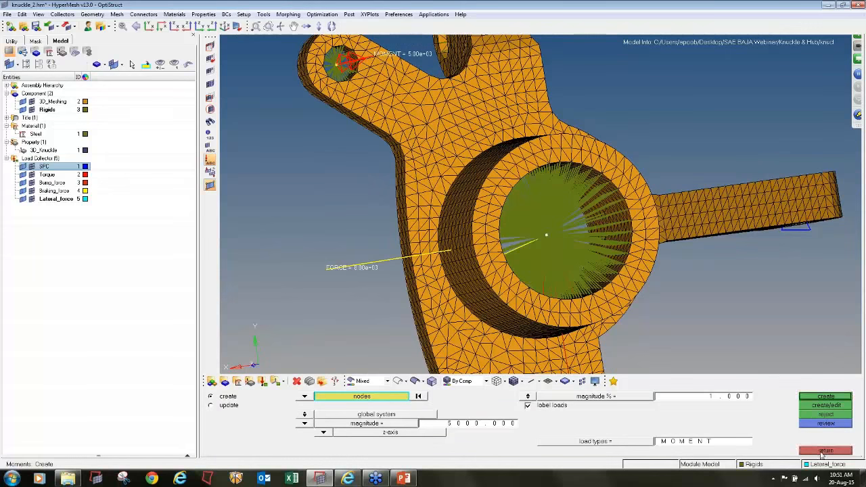
{"action": "left_click", "coordinate": [825, 450]}
- Apply a force of -5000 along the z-axis at the hub bore's centre node
{"action": "left_click", "coordinate": [386, 424]}
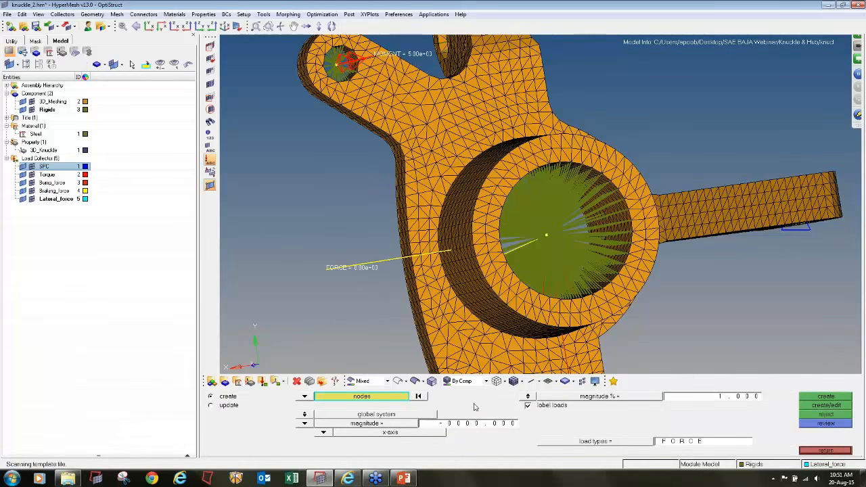
{"action": "left_click", "coordinate": [472, 423]}
{"action": "type", "text": "500"}
{"action": "scroll", "coordinate": [269, 274], "scroll_direction": "down", "scroll_amount": 2, "text": "ctrl"}
{"action": "left_click_drag", "start_coordinate": [271, 275], "coordinate": [312, 313], "text": "ctrl"}
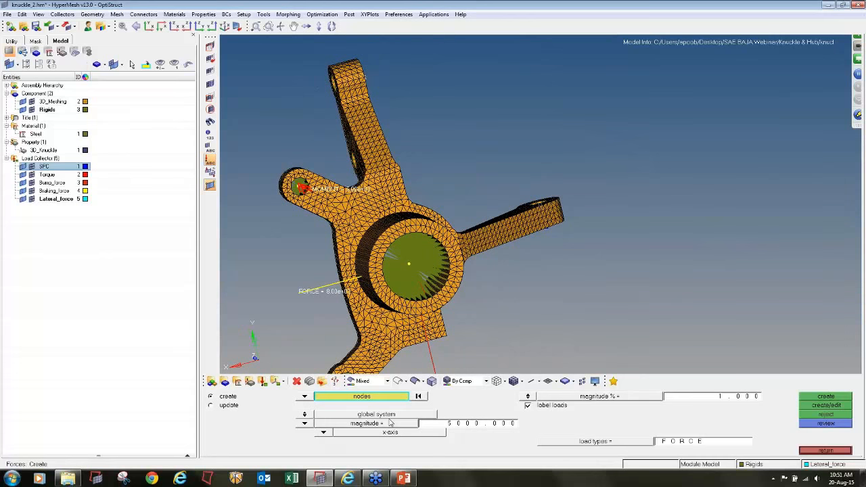
{"action": "left_click", "coordinate": [323, 434]}
{"action": "left_click", "coordinate": [315, 423]}
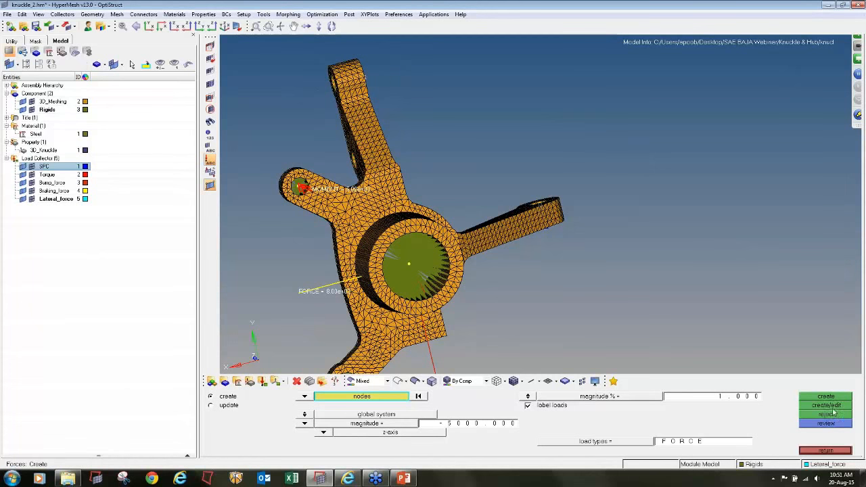
{"action": "left_click", "coordinate": [409, 264]}
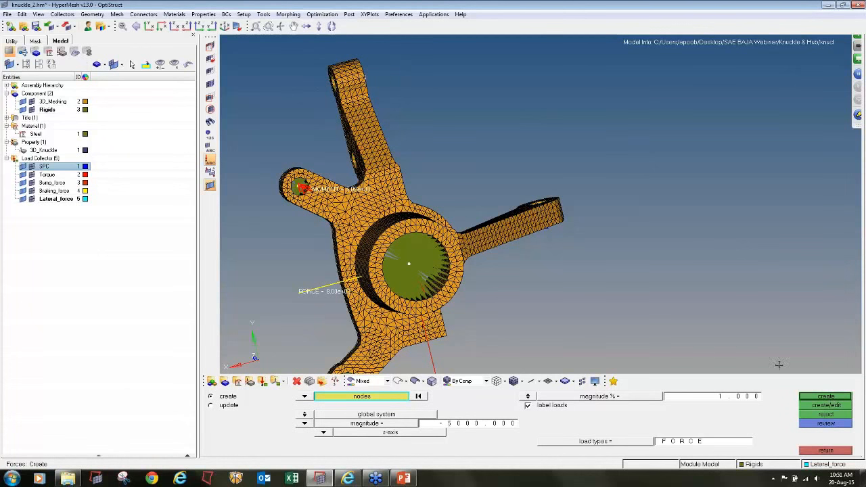
{"action": "left_click", "coordinate": [825, 397]}
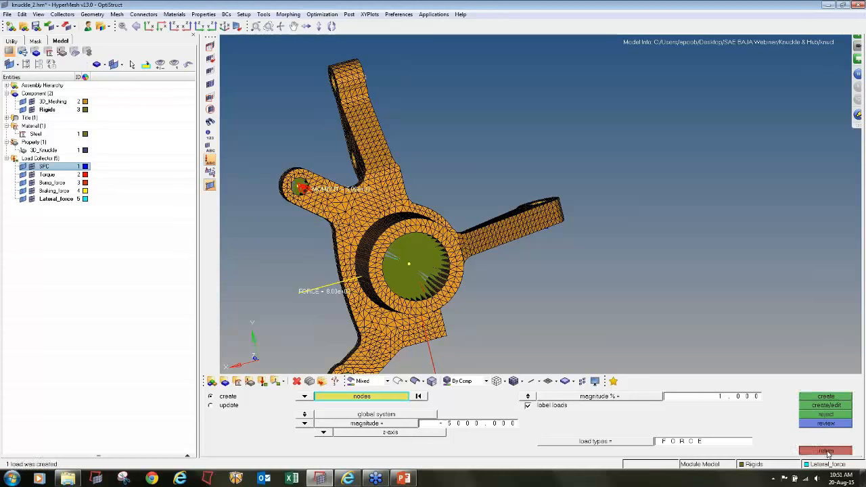
{"action": "left_click", "coordinate": [827, 450]}
- Hide the elements of the 3D_Meshing and Rigids components and check the directions of the applied forces, moments and constraints
{"action": "left_click", "coordinate": [32, 102]}
{"action": "left_click", "coordinate": [32, 110]}
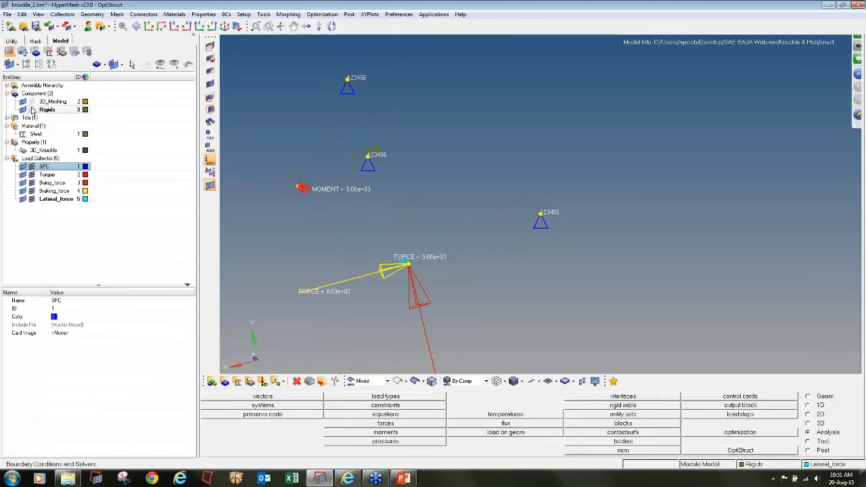
{"action": "scroll", "coordinate": [429, 174], "scroll_direction": "down", "scroll_amount": 5, "text": "ctrl"}
{"action": "mouse_move", "coordinate": [440, 174]}
{"action": "left_mouse_down", "text": "ctrl"}
{"action": "mouse_move", "coordinate": [508, 176]}
{"action": "mouse_move", "coordinate": [536, 257]}
{"action": "mouse_move", "coordinate": [495, 268]}
{"action": "mouse_move", "coordinate": [488, 220]}
{"action": "mouse_move", "coordinate": [490, 237]}
{"action": "left_mouse_up", "text": "ctrl"}
{"action": "left_click_drag", "start_coordinate": [471, 254], "coordinate": [464, 251], "text": "ctrl"}
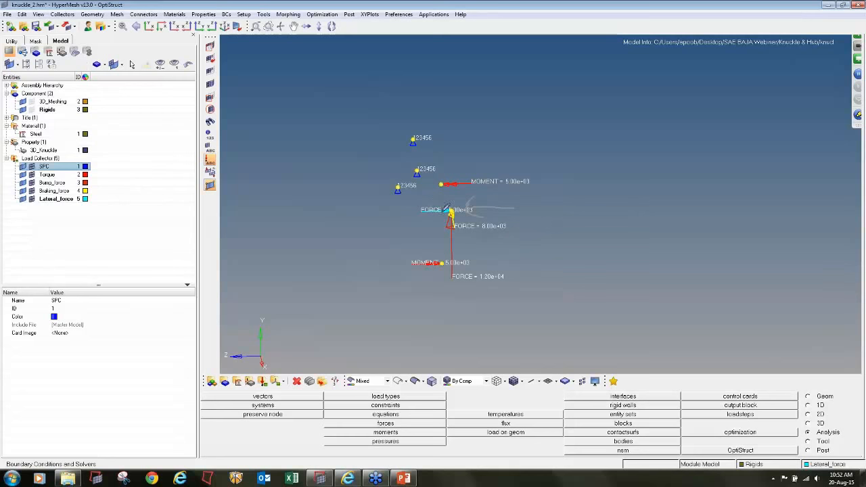
{"action": "left_click", "coordinate": [859, 119]}
{"action": "left_click", "coordinate": [809, 172]}
- Create a crimson load collector named Moment_Lateral with the LOAD card image and open its card for editing
{"action": "left_click", "coordinate": [262, 381]}
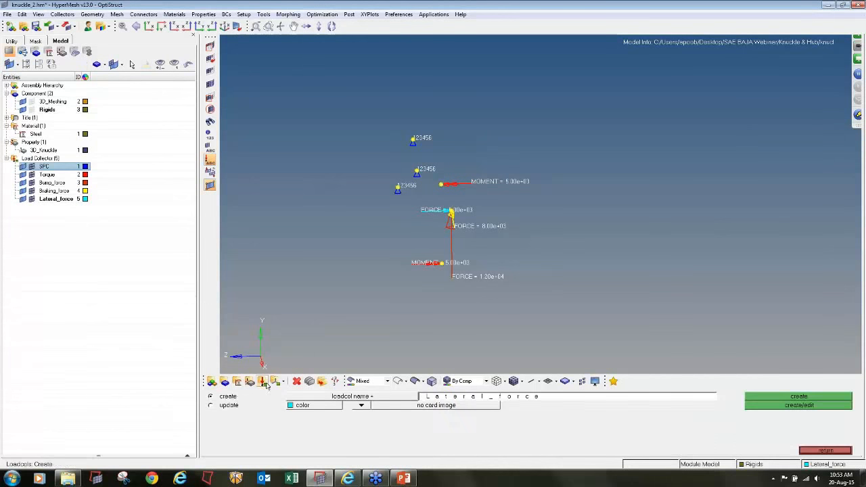
{"action": "left_click", "coordinate": [471, 398]}
{"action": "key", "text": "BackSpace"}
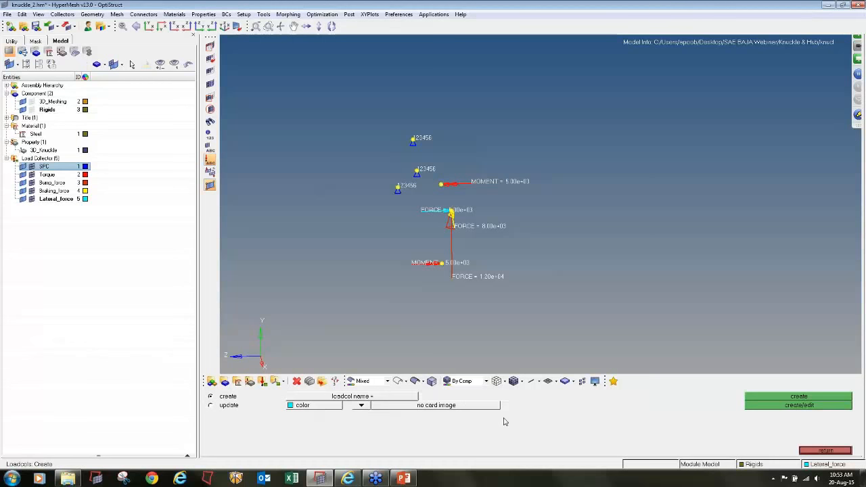
{"action": "type", "text": "Moment_Lateral"}
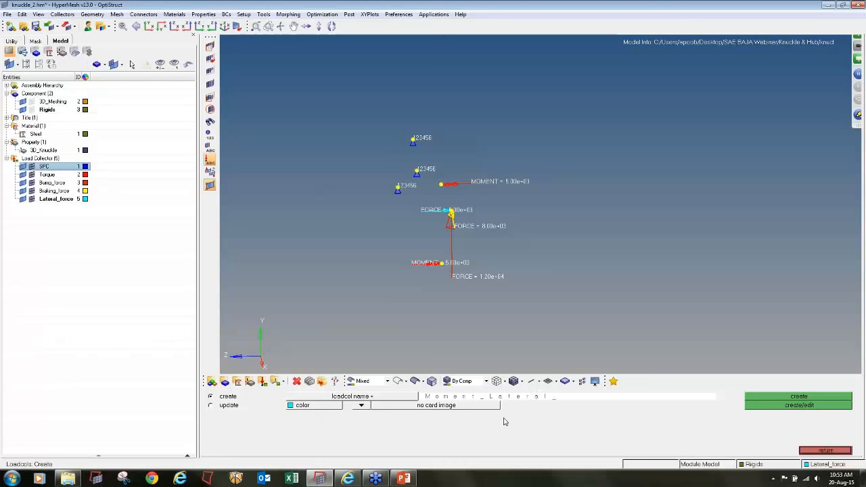
{"action": "left_click", "coordinate": [334, 412]}
{"action": "left_click", "coordinate": [329, 417]}
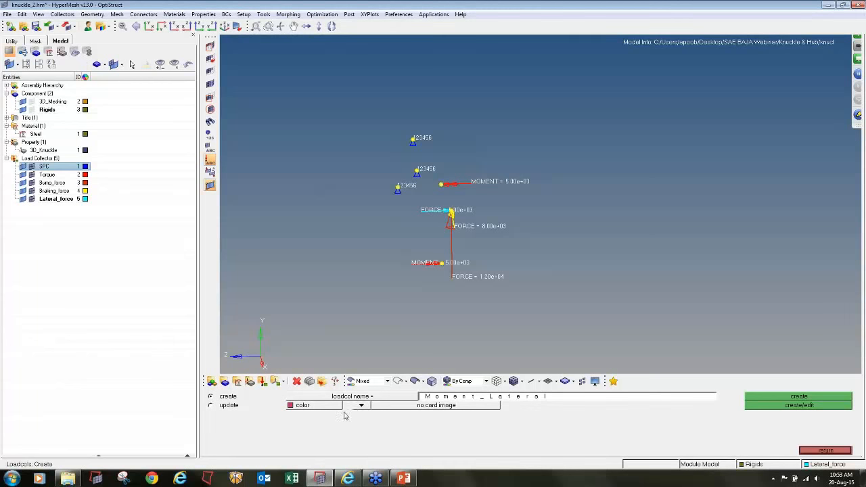
{"action": "left_click", "coordinate": [361, 407]}
{"action": "left_click", "coordinate": [360, 414]}
{"action": "left_click", "coordinate": [420, 410]}
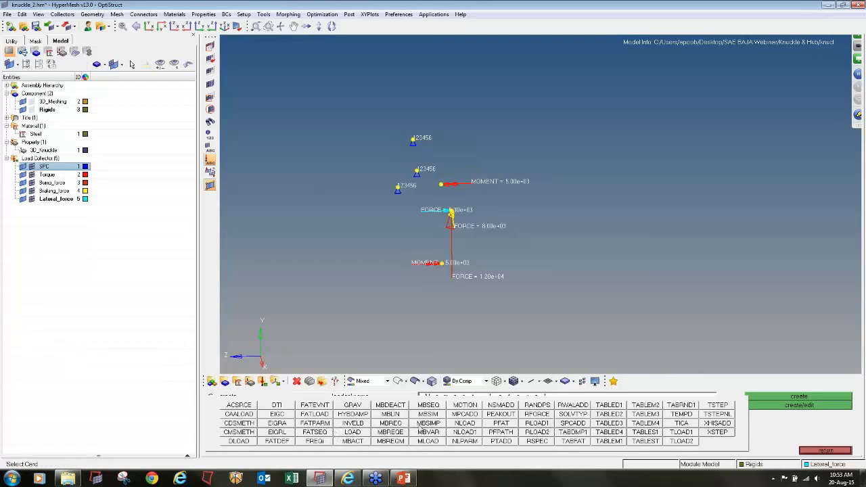
{"action": "left_click", "coordinate": [343, 434]}
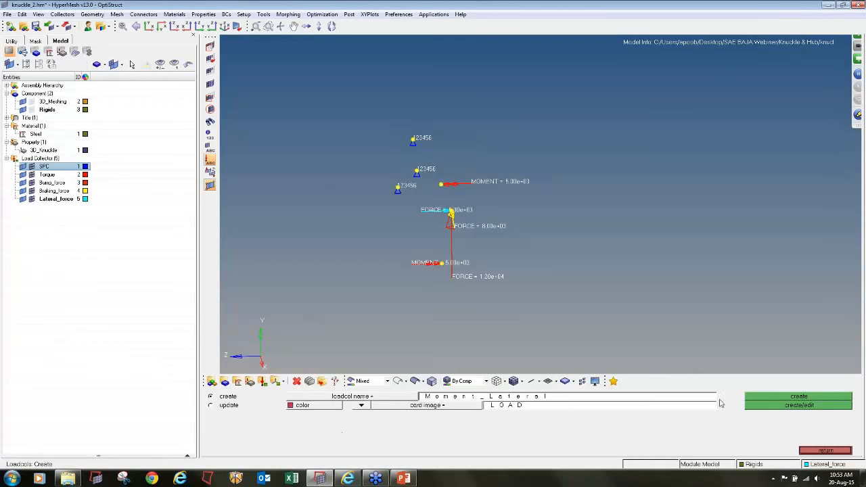
{"action": "left_click", "coordinate": [785, 405]}
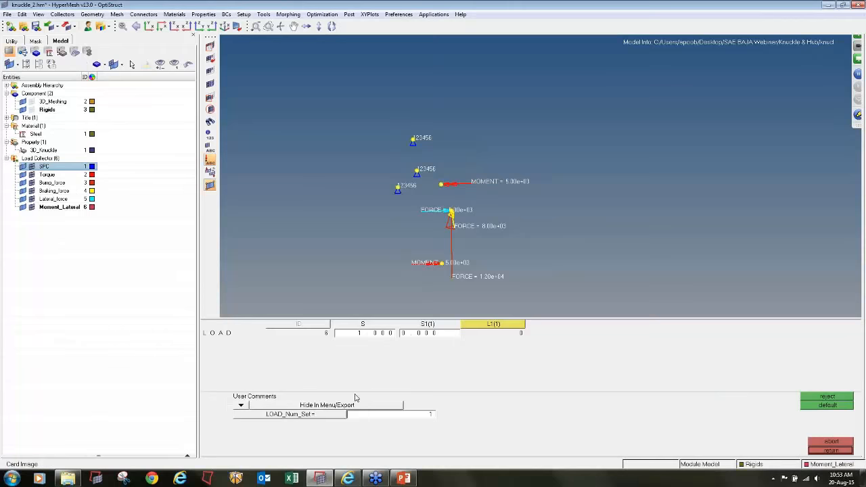
- Set LOAD_Num_Set to 2 on the Moment_Lateral card and give both scale factors S1(1) and S1(2) a value of 1
{"action": "left_click", "coordinate": [405, 415]}
{"action": "type", "text": "2"}
{"action": "key", "text": "Return"}
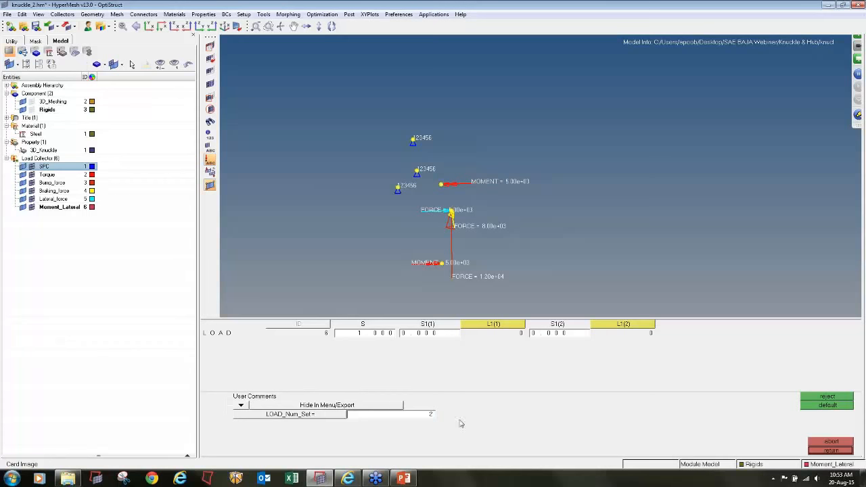
{"action": "left_click", "coordinate": [440, 332]}
{"action": "type", "text": "1"}
{"action": "key", "text": "Return"}
{"action": "left_click", "coordinate": [549, 337]}
{"action": "type", "text": "1"}
{"action": "key", "text": "Return"}
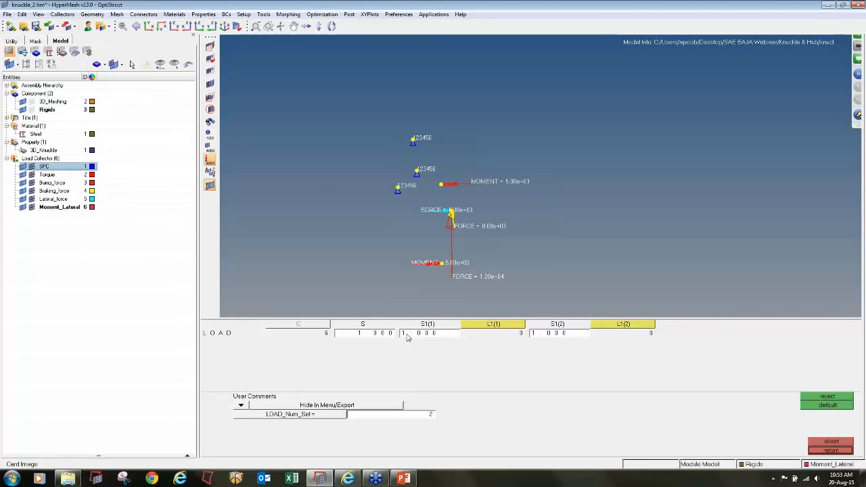
- Assign Moment_Lateral as load set L1(1) and Lateral_force as L1(2) on the Moment_Lateral card
{"action": "left_click", "coordinate": [482, 327]}
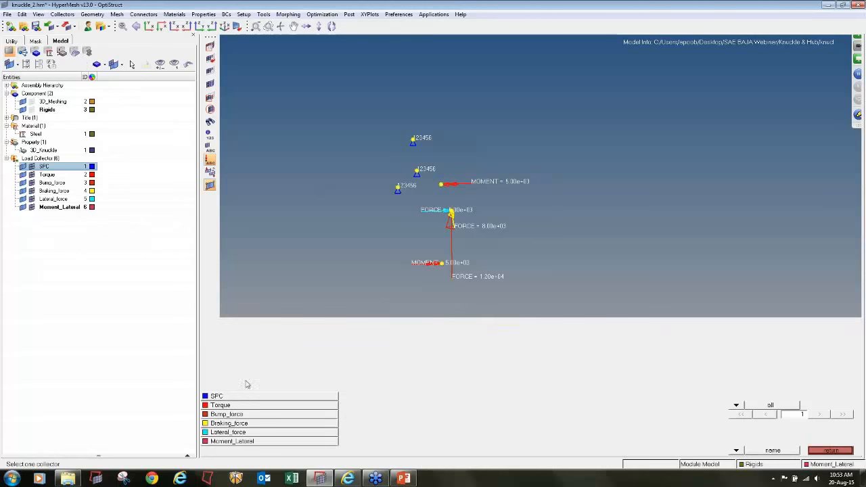
{"action": "left_click", "coordinate": [255, 442]}
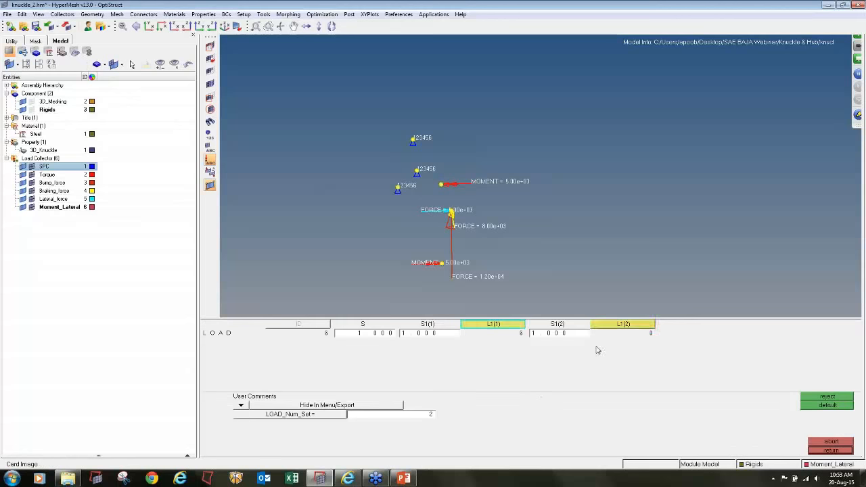
{"action": "left_click", "coordinate": [612, 330]}
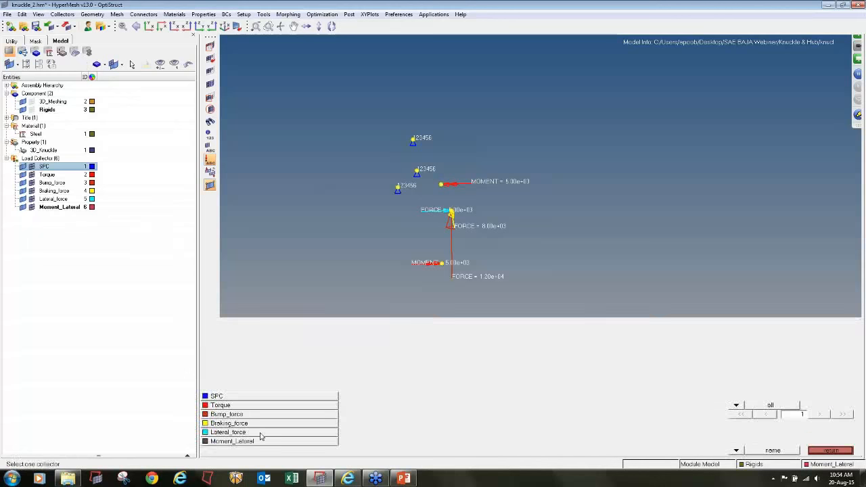
{"action": "left_click", "coordinate": [263, 433]}
{"action": "left_click", "coordinate": [815, 449]}
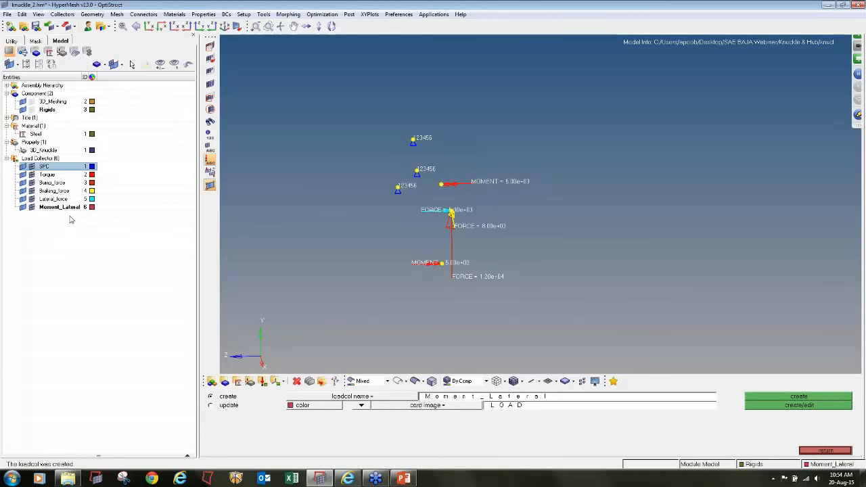
- Create a blue load collector named Moment_brake with the LOAD card image and open its card for editing
{"action": "left_click", "coordinate": [440, 399]}
{"action": "key", "text": "Right"}
{"action": "type", "text": "_"}
{"action": "left_click", "coordinate": [329, 406]}
{"action": "left_click", "coordinate": [330, 402]}
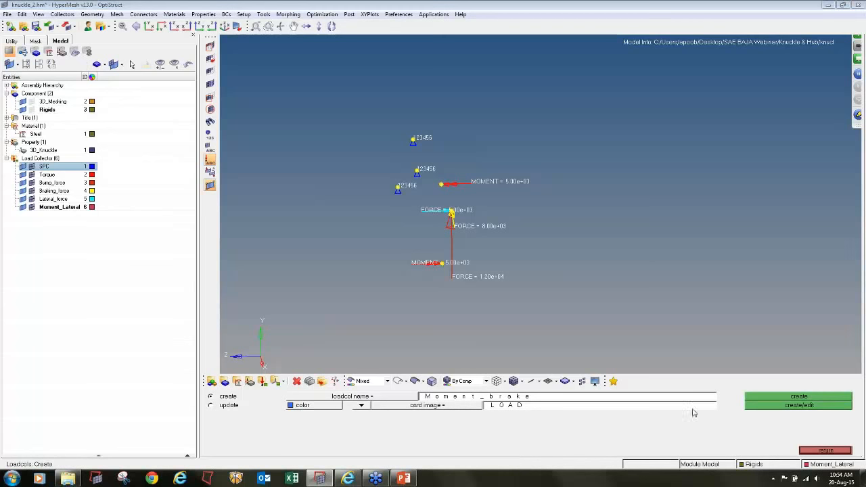
{"action": "left_click", "coordinate": [772, 409]}
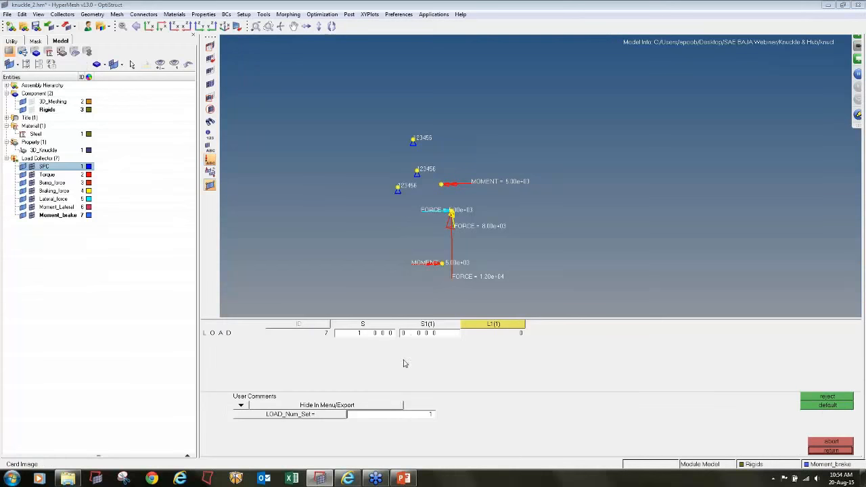
- Set LOAD_Num_Set to 2 on the Moment_brake card and give scale factors S1(1) and S1(2) a value of 1
{"action": "left_click", "coordinate": [397, 415]}
{"action": "type", "text": "2"}
{"action": "key", "text": "Return"}
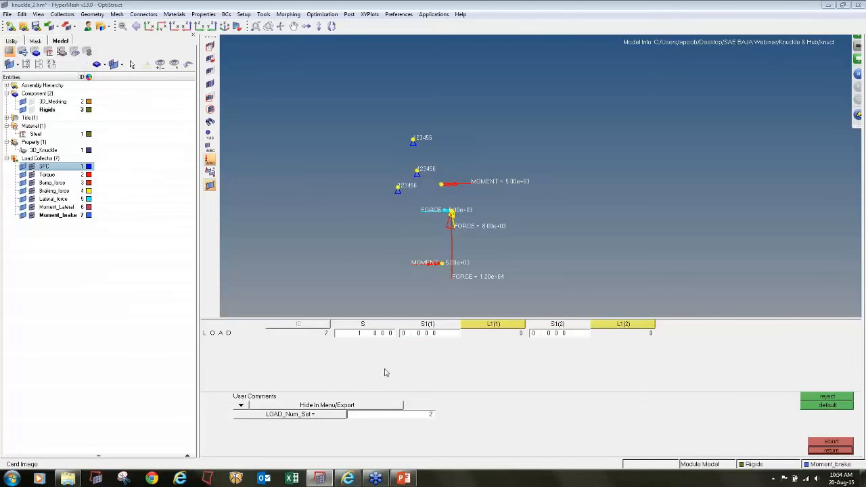
{"action": "left_click", "coordinate": [444, 333]}
{"action": "type", "text": "1"}
{"action": "key", "text": "Return"}
- Assign Torque as load set L1(1) and Braking_force as L1(2) on the Moment_brake card
{"action": "left_click", "coordinate": [502, 327]}
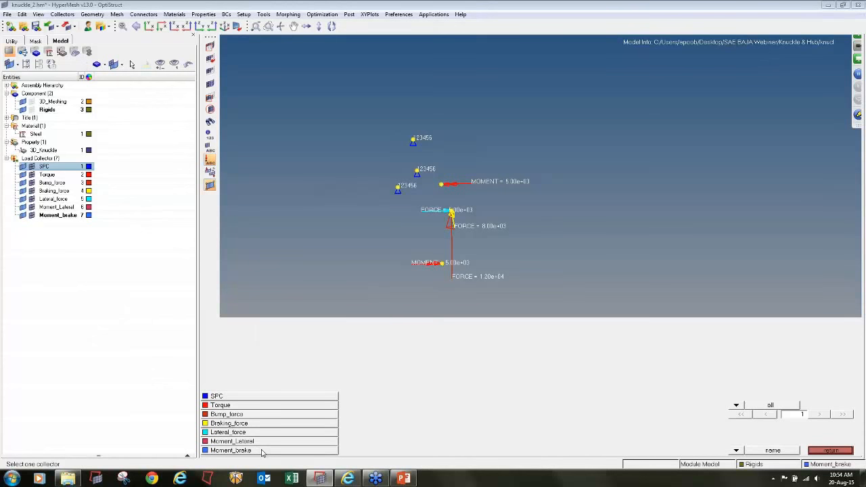
{"action": "left_click", "coordinate": [240, 406]}
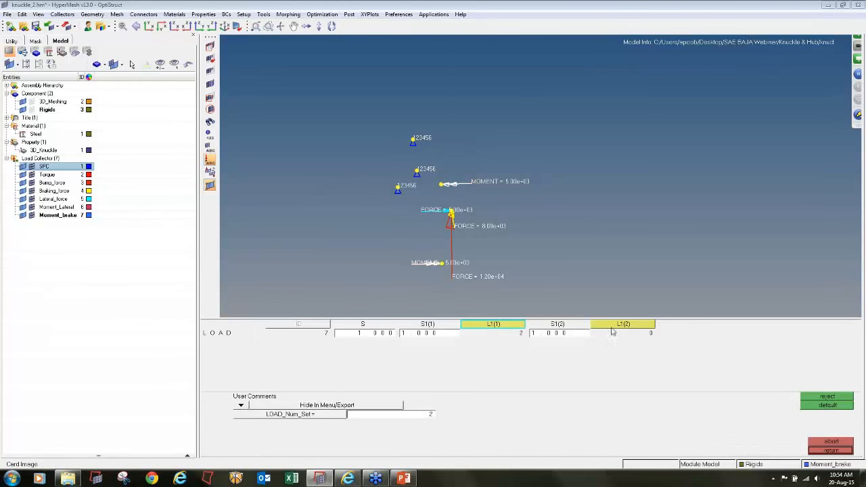
{"action": "left_click", "coordinate": [620, 327]}
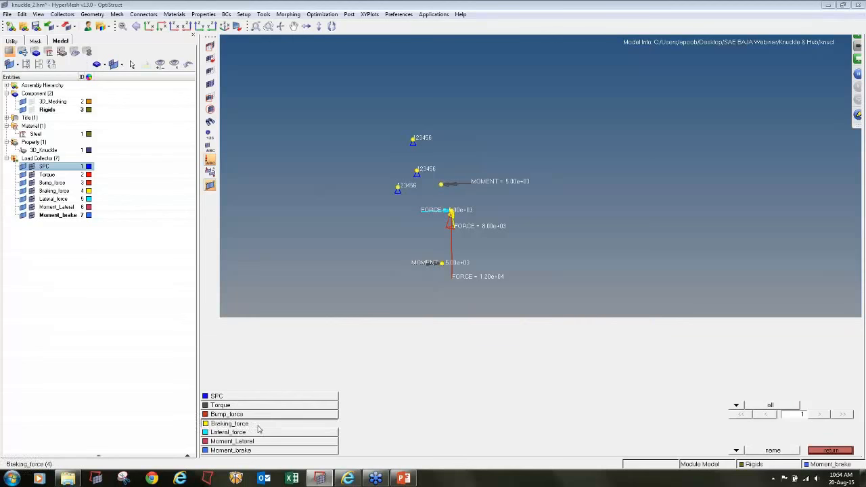
{"action": "left_click", "coordinate": [258, 426]}
{"action": "left_click", "coordinate": [813, 452]}
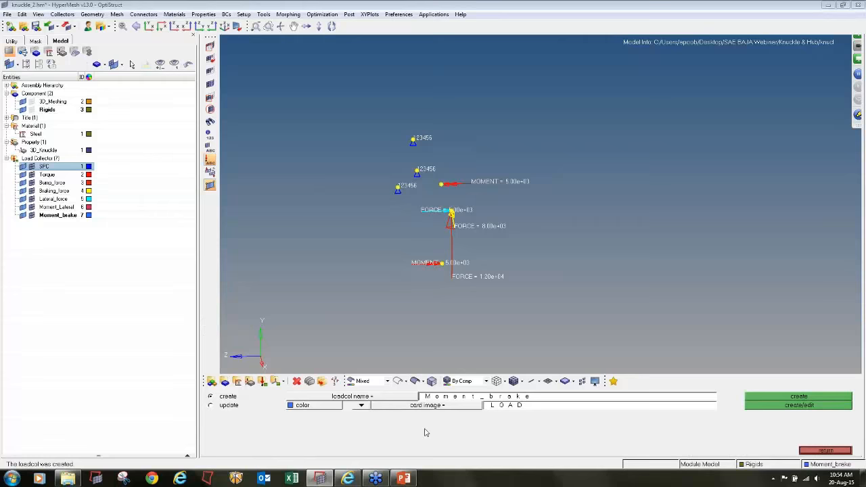
- Update the Moment_Lateral card so that L1(1) references Torque, and review the properties of Moment_Lateral and Moment_brake
{"action": "left_click", "coordinate": [377, 399]}
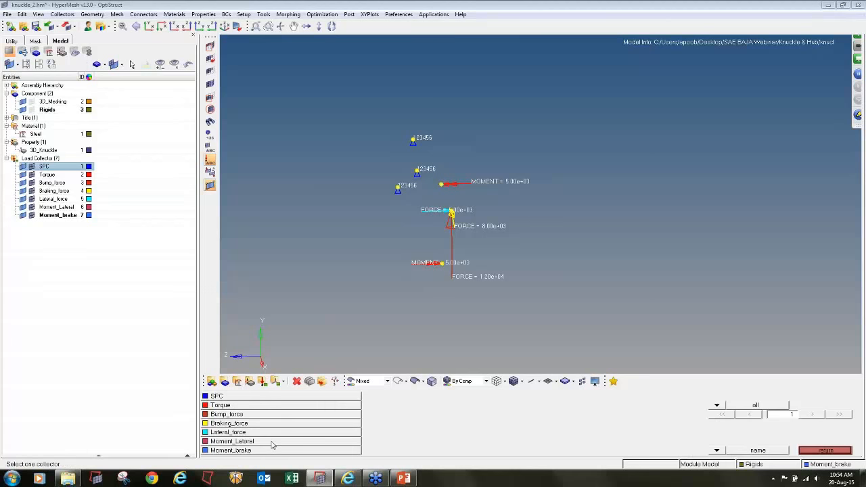
{"action": "left_click", "coordinate": [233, 441]}
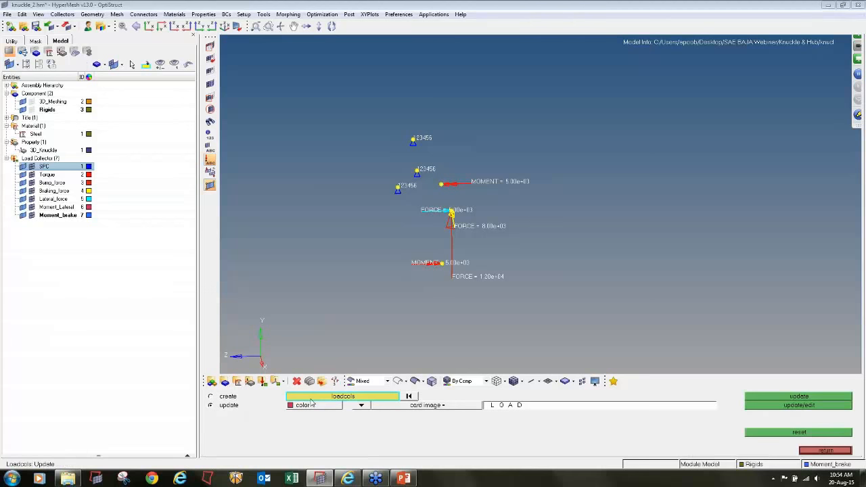
{"action": "left_click", "coordinate": [312, 398]}
{"action": "left_click", "coordinate": [236, 440]}
{"action": "left_click", "coordinate": [761, 425]}
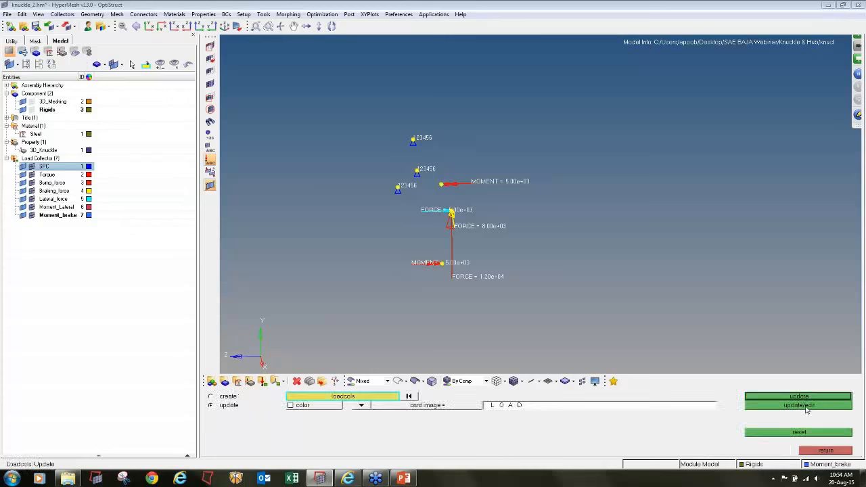
{"action": "left_click", "coordinate": [805, 406]}
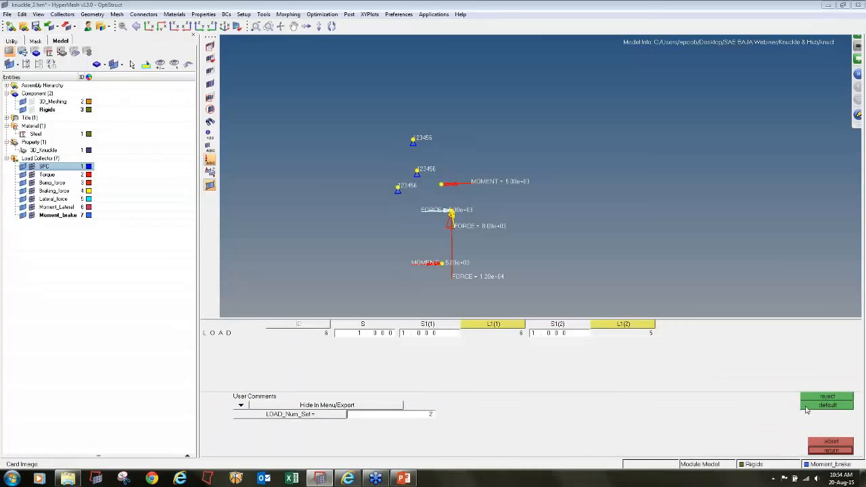
{"action": "left_click", "coordinate": [484, 328]}
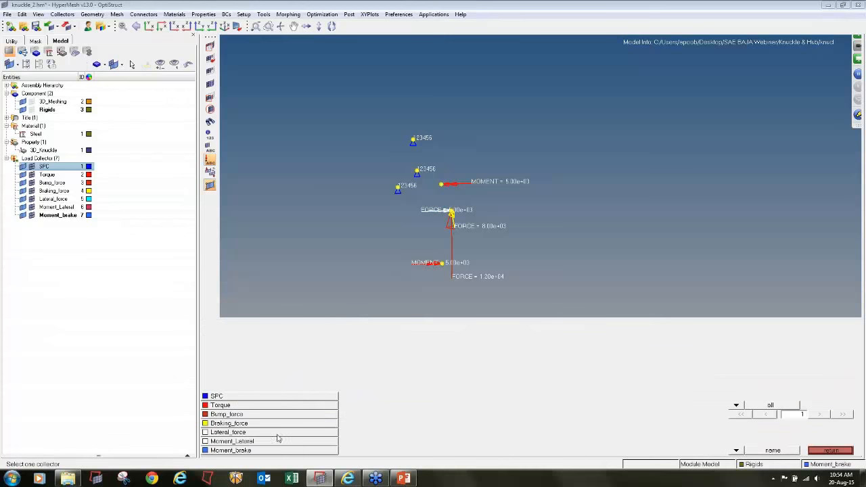
{"action": "left_click", "coordinate": [245, 409]}
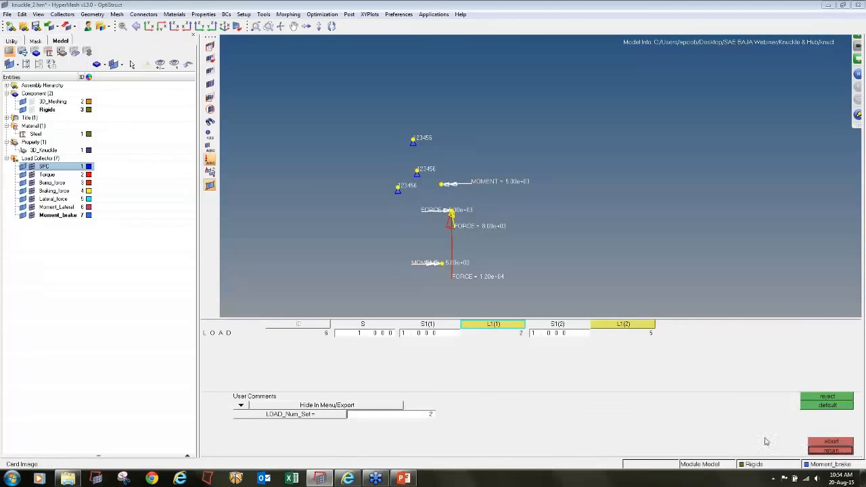
{"action": "left_click", "coordinate": [812, 451]}
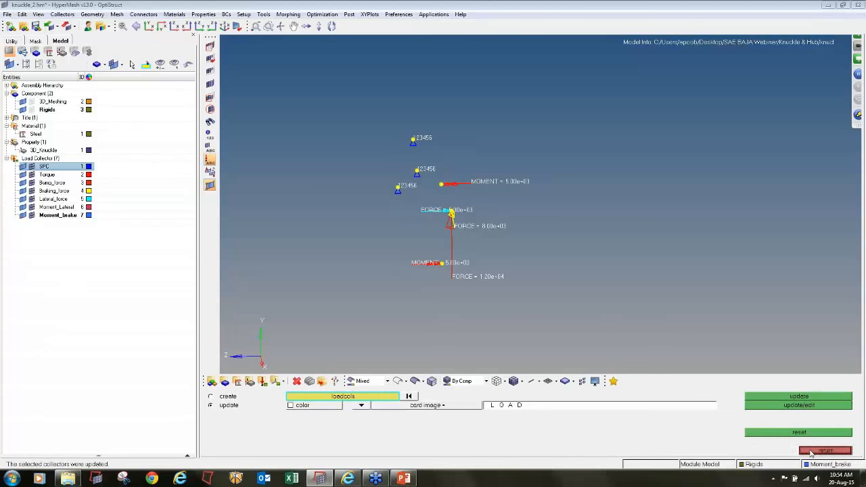
{"action": "left_click", "coordinate": [812, 451]}
{"action": "left_click", "coordinate": [57, 207]}
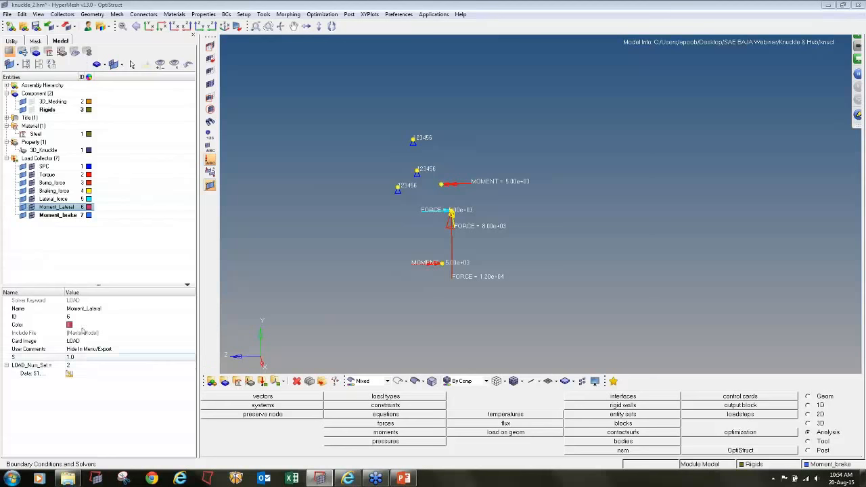
{"action": "left_click", "coordinate": [70, 217]}
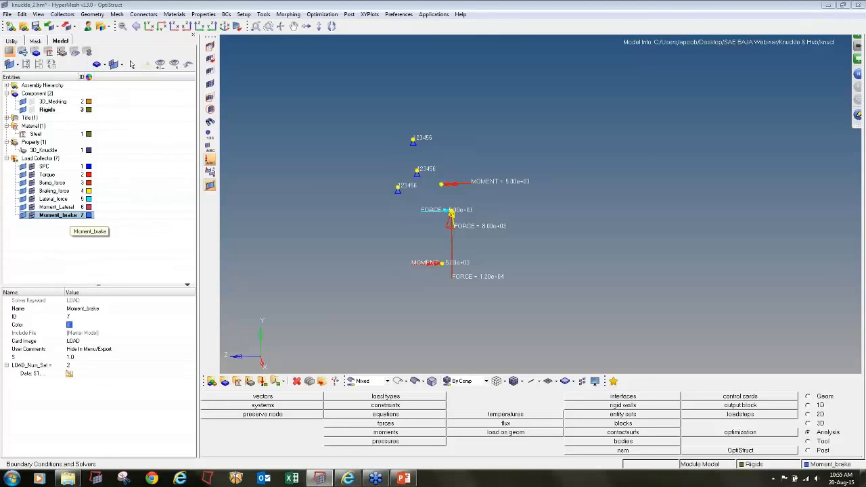
- Create an orange load collector named Moment_bump with the LOAD card image and open its card for editing
{"action": "left_click", "coordinate": [262, 383]}
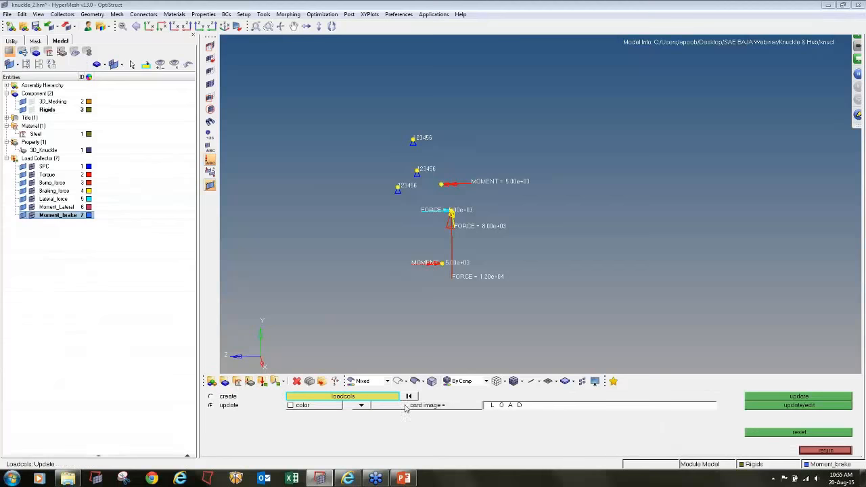
{"action": "left_click", "coordinate": [211, 397]}
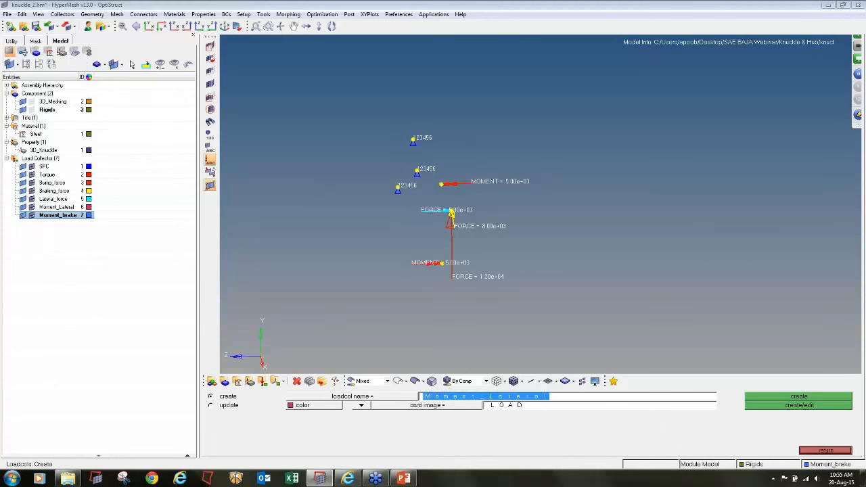
{"action": "key", "text": "BackSpace"}
{"action": "key", "text": "BackSpace"}
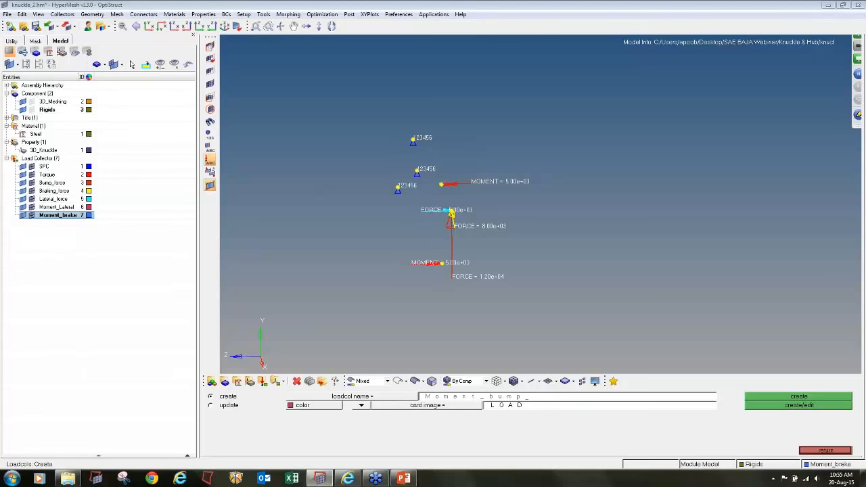
{"action": "left_click", "coordinate": [319, 407]}
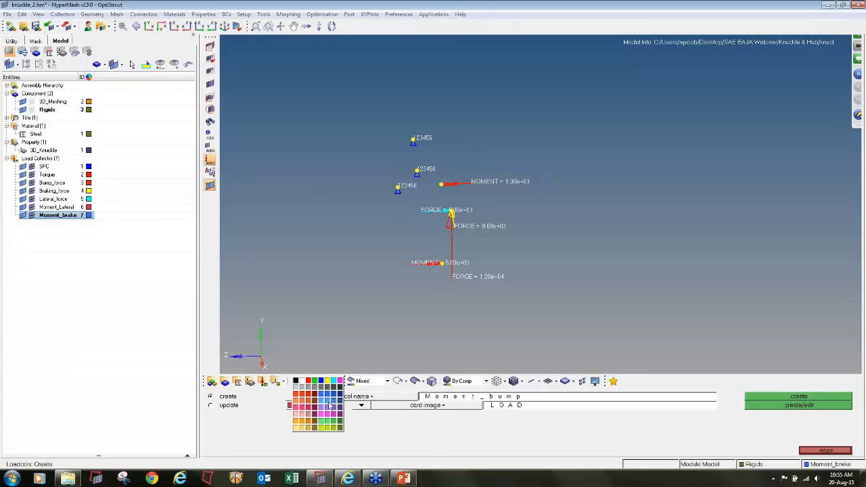
{"action": "left_click", "coordinate": [311, 421]}
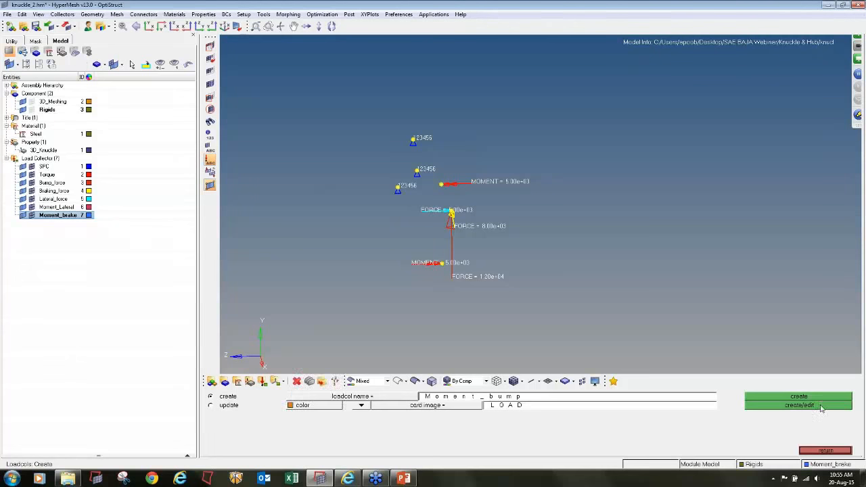
{"action": "left_click", "coordinate": [815, 408]}
- Set LOAD_Num_Set to 2 on the Moment_bump card and give scale factors S1(1) and S1(2) a value of 1
{"action": "left_click", "coordinate": [409, 415]}
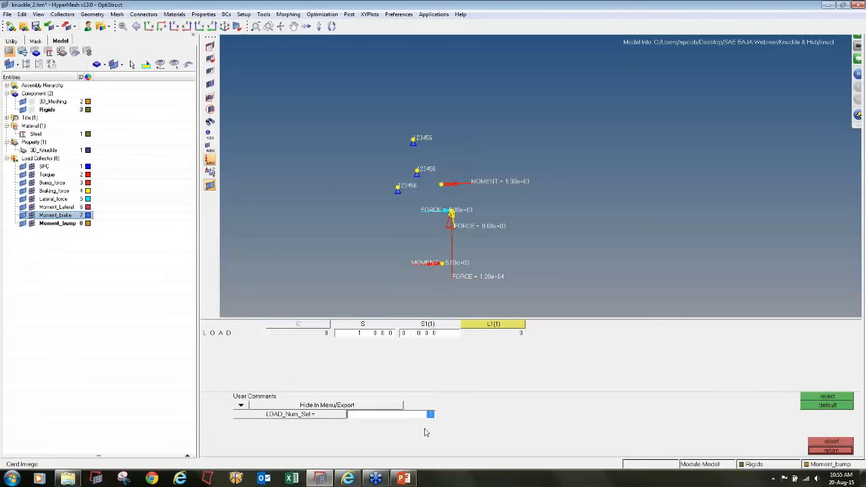
{"action": "type", "text": "2"}
{"action": "key", "text": "Return"}
{"action": "left_click", "coordinate": [432, 334]}
{"action": "type", "text": "1"}
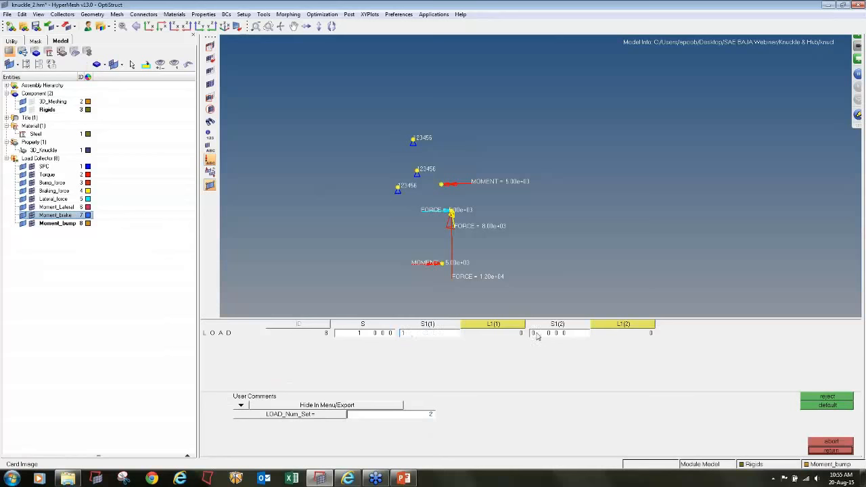
{"action": "left_click", "coordinate": [538, 335]}
{"action": "type", "text": "1"}
{"action": "key", "text": "Return"}
- Assign Torque as load set L1(1) and Bump_force as L1(2) on the Moment_bump card
{"action": "left_click", "coordinate": [501, 326]}
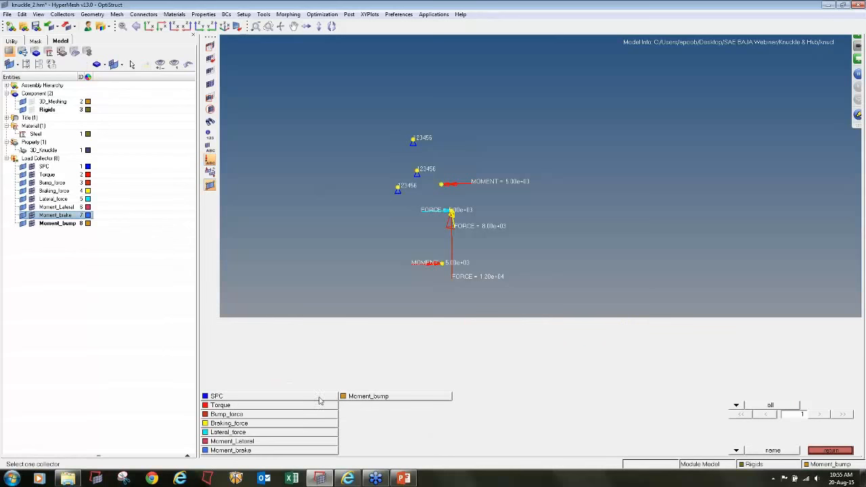
{"action": "left_click", "coordinate": [271, 410]}
{"action": "left_click", "coordinate": [604, 329]}
{"action": "left_click", "coordinate": [268, 418]}
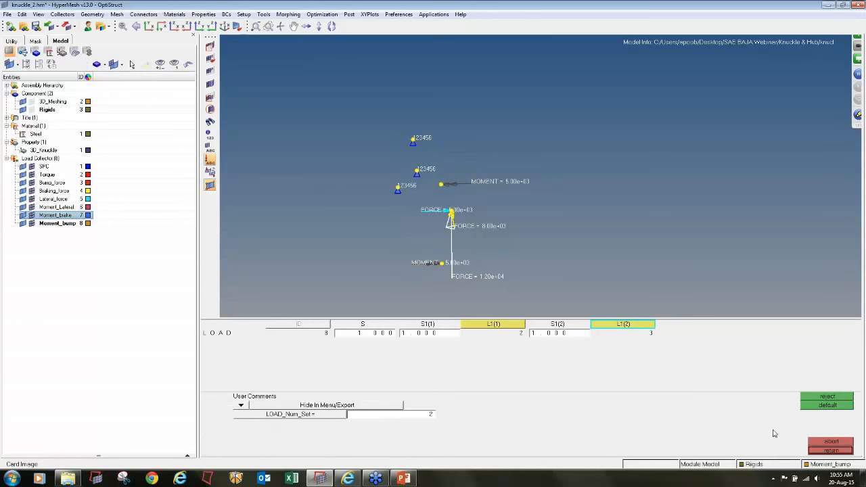
{"action": "left_click", "coordinate": [818, 451]}
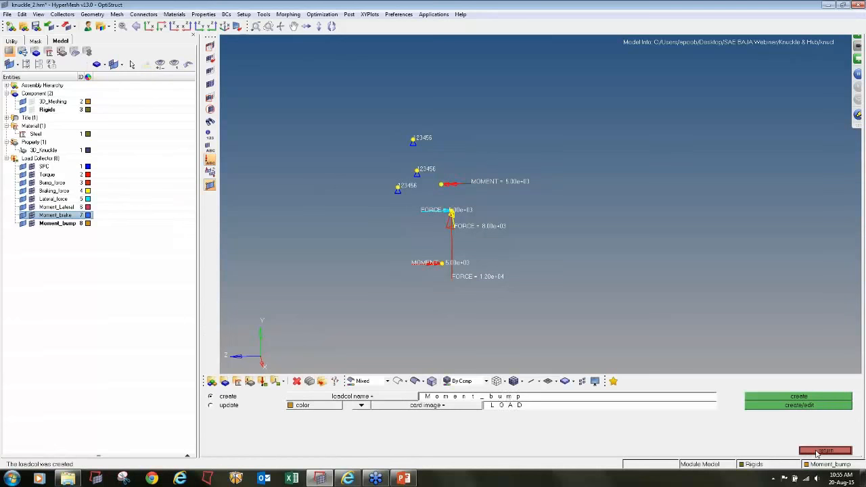
- Create a magenta load collector named all_combined with the LOAD card image and open its card for editing
{"action": "left_click", "coordinate": [509, 398]}
{"action": "type", "text": "s"}
{"action": "type", "text": "ll_combined"}
{"action": "left_click", "coordinate": [302, 408]}
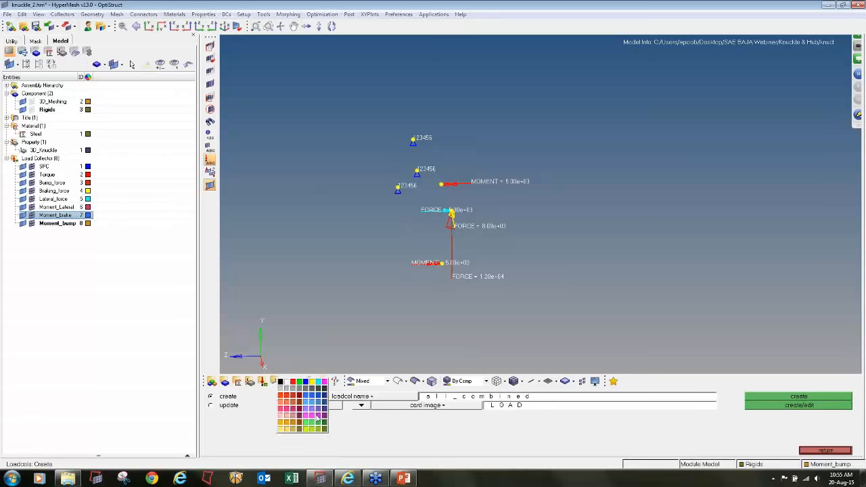
{"action": "left_click", "coordinate": [319, 417]}
{"action": "left_click", "coordinate": [782, 407]}
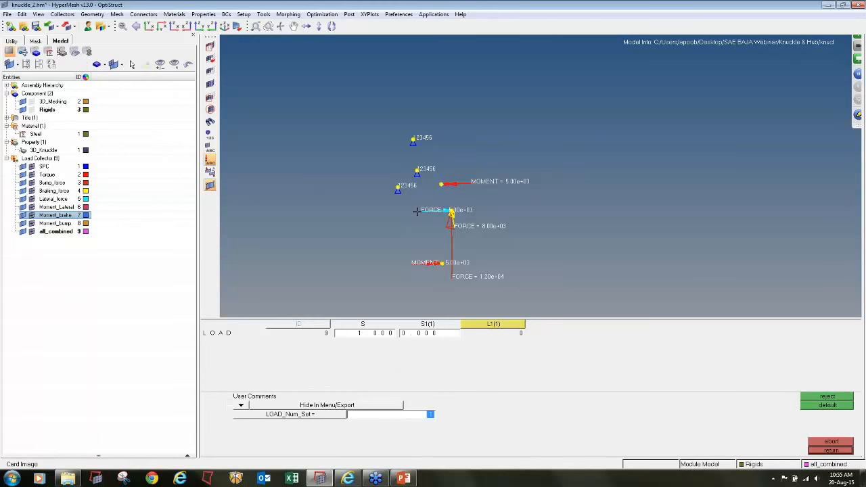
- Set LOAD_Num_Set to 4 on the all_combined card and give scale factors S1(1) through S1(4) a value of 1
{"action": "type", "text": "4"}
{"action": "key", "text": "Return"}
{"action": "left_click", "coordinate": [426, 333]}
{"action": "type", "text": "1"}
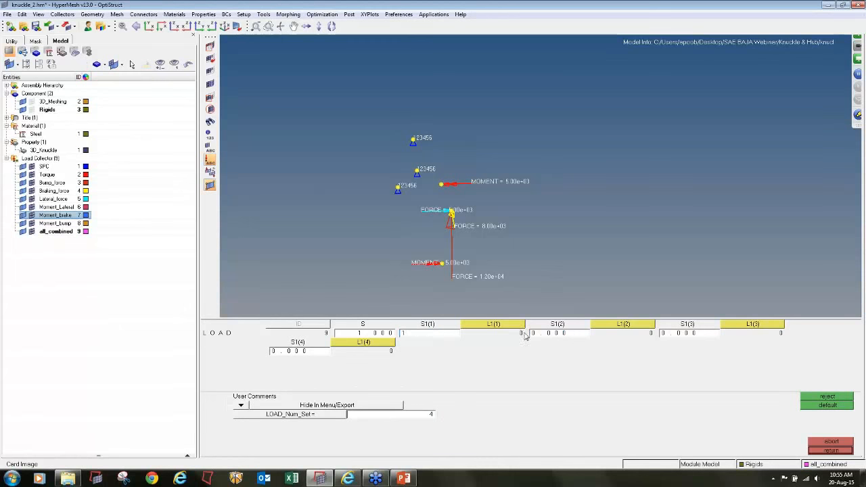
{"action": "left_click", "coordinate": [545, 333]}
{"action": "type", "text": "1"}
{"action": "left_click", "coordinate": [676, 334]}
{"action": "type", "text": "1"}
{"action": "left_click", "coordinate": [301, 352]}
{"action": "type", "text": "1"}
- Assign Torque, Bump_force, Braking_force and Lateral_force as load sets L1(1) through L1(4) on the all_combined card
{"action": "left_click", "coordinate": [482, 325]}
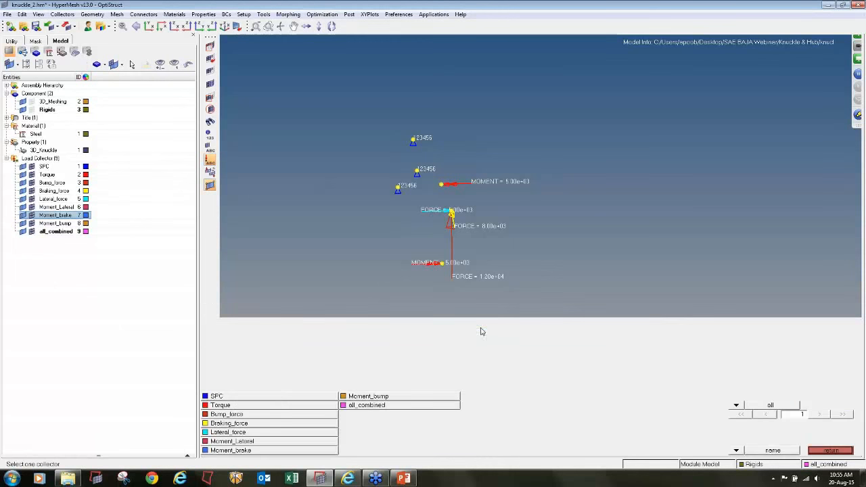
{"action": "left_click", "coordinate": [256, 405]}
{"action": "left_click", "coordinate": [601, 330]}
{"action": "left_click", "coordinate": [256, 414]}
{"action": "left_click", "coordinate": [768, 333]}
{"action": "left_click", "coordinate": [256, 422]}
{"action": "left_click", "coordinate": [366, 344]}
{"action": "left_click", "coordinate": [259, 432]}
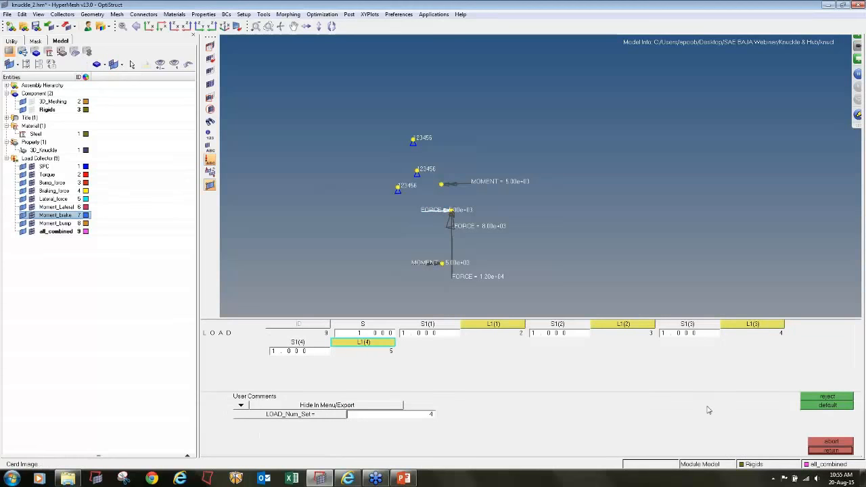
- Close the all_combined card and create a linear static load step named torque with SPC as constraint and Torque as load
{"action": "left_click", "coordinate": [823, 451]}
{"action": "left_click", "coordinate": [823, 451]}
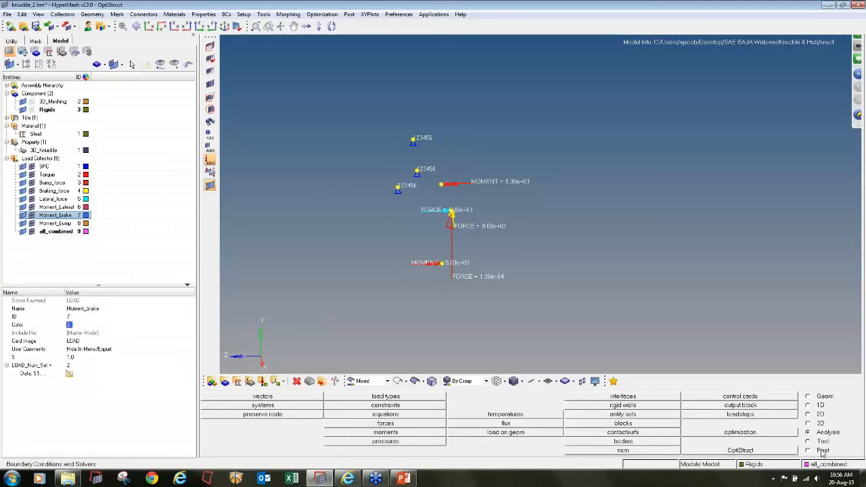
{"action": "left_click", "coordinate": [759, 415]}
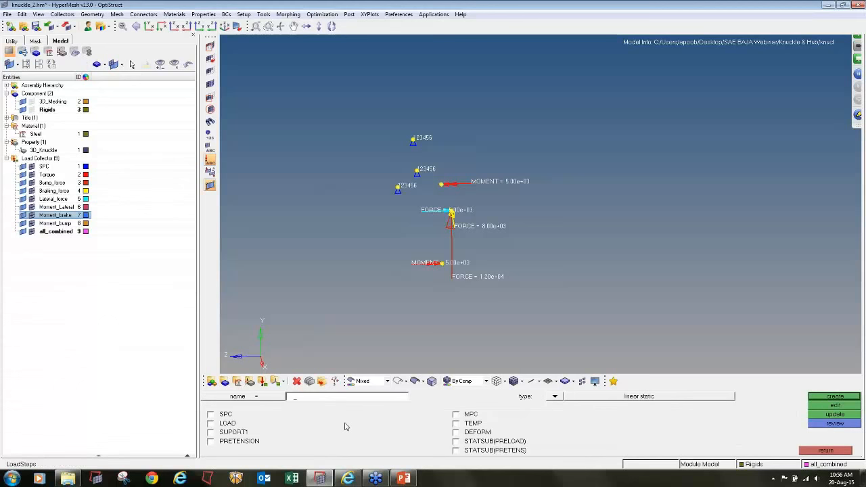
{"action": "type", "text": "torque"}
{"action": "left_click", "coordinate": [215, 415]}
{"action": "left_click", "coordinate": [218, 423]}
{"action": "left_click", "coordinate": [342, 415]}
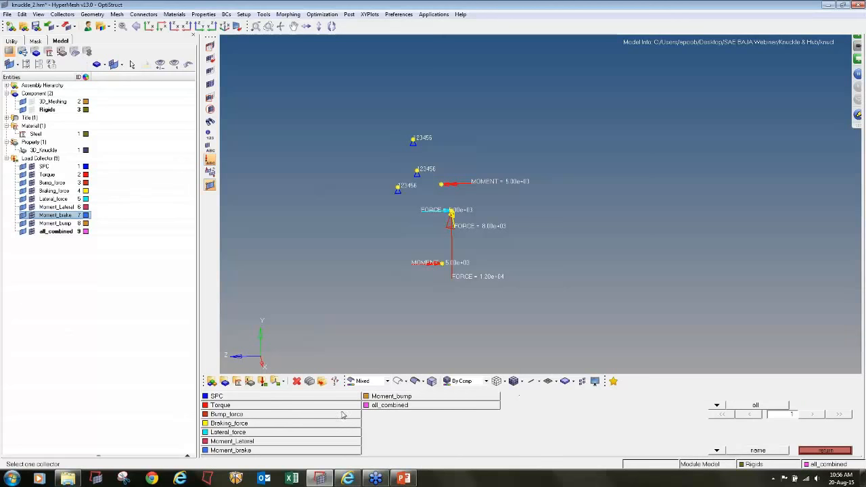
{"action": "left_click", "coordinate": [263, 398]}
{"action": "left_click", "coordinate": [348, 424]}
{"action": "left_click", "coordinate": [261, 406]}
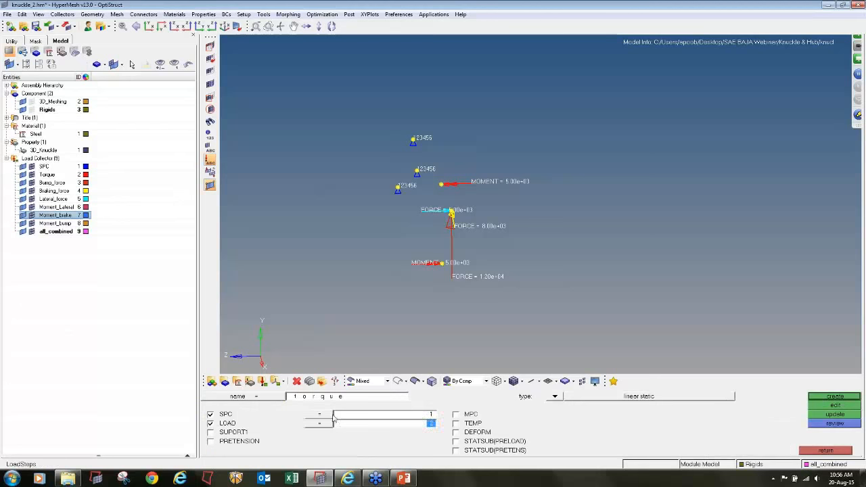
{"action": "left_click", "coordinate": [826, 397]}
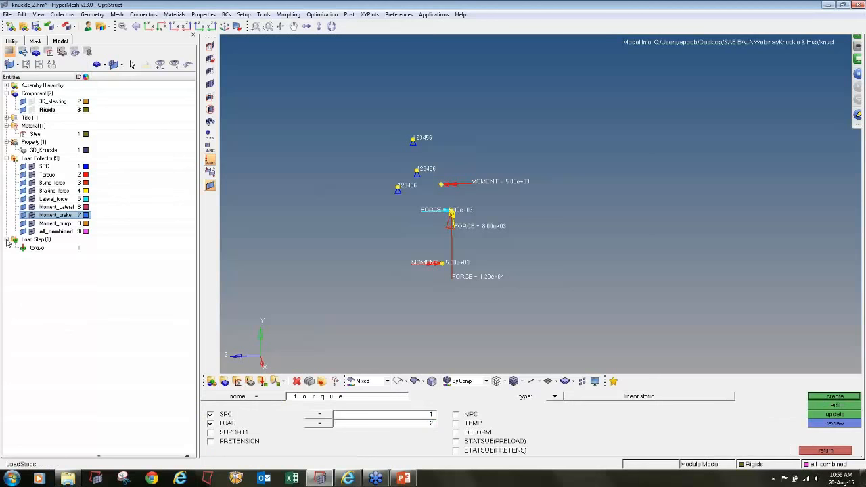
- Create a linear static load step named bump that combines the SPC constraints with the Bump_force load
{"action": "left_click", "coordinate": [315, 398]}
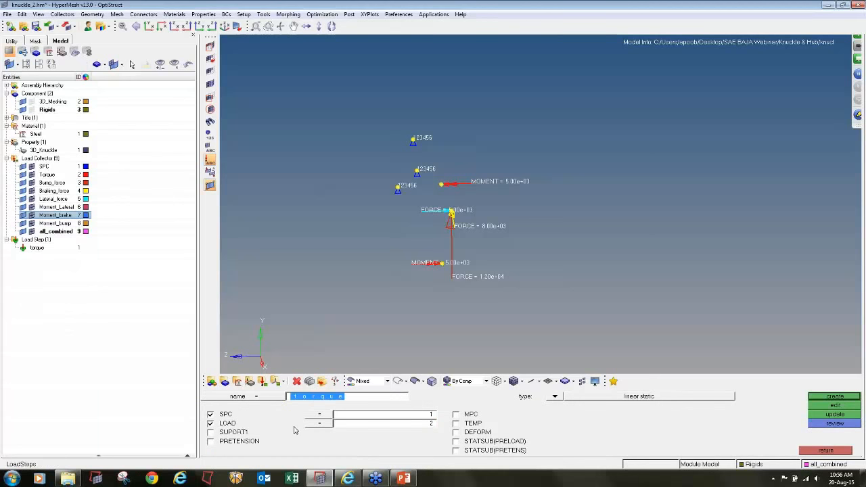
{"action": "type", "text": "bump"}
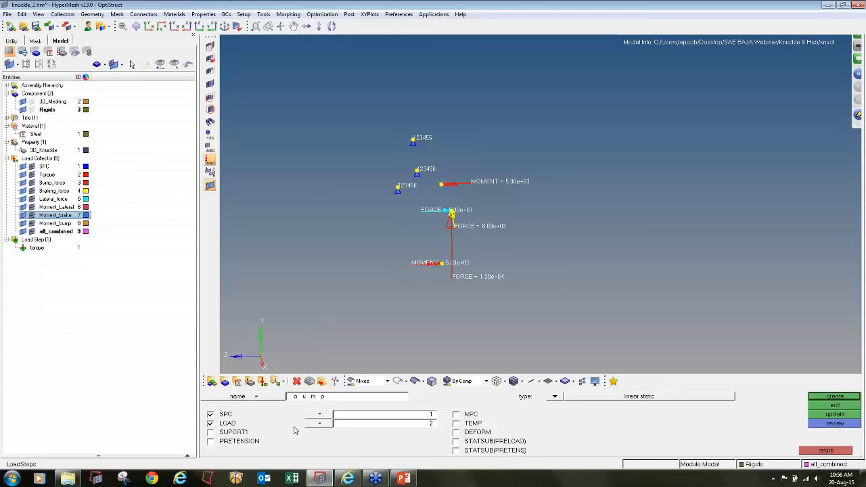
{"action": "left_click", "coordinate": [350, 425]}
{"action": "left_click", "coordinate": [266, 404]}
{"action": "left_click", "coordinate": [339, 424]}
{"action": "left_click", "coordinate": [283, 416]}
{"action": "left_click", "coordinate": [854, 398]}
- Create a linear static load step named break that combines the SPC constraints with the Braking_force load
{"action": "left_click", "coordinate": [314, 398]}
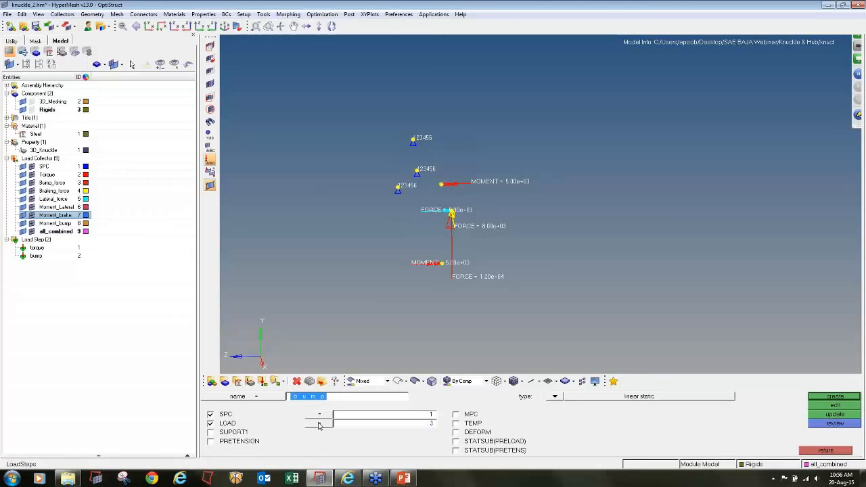
{"action": "type", "text": "break"}
{"action": "left_click", "coordinate": [365, 414]}
{"action": "left_click", "coordinate": [302, 402]}
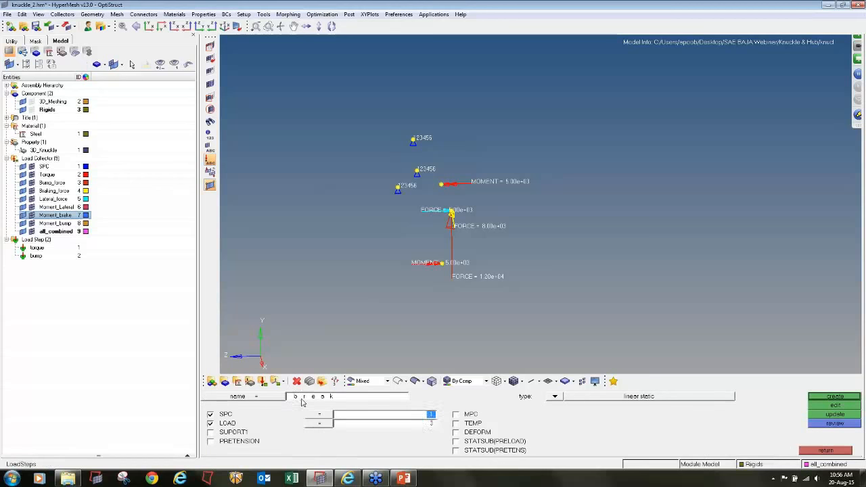
{"action": "left_click", "coordinate": [351, 424]}
{"action": "left_click", "coordinate": [307, 428]}
{"action": "left_click", "coordinate": [817, 397]}
- Create a linear static load step named lateral that combines the SPC constraints with the Lateral_force load
{"action": "key", "text": "a"}
{"action": "key", "text": "t"}
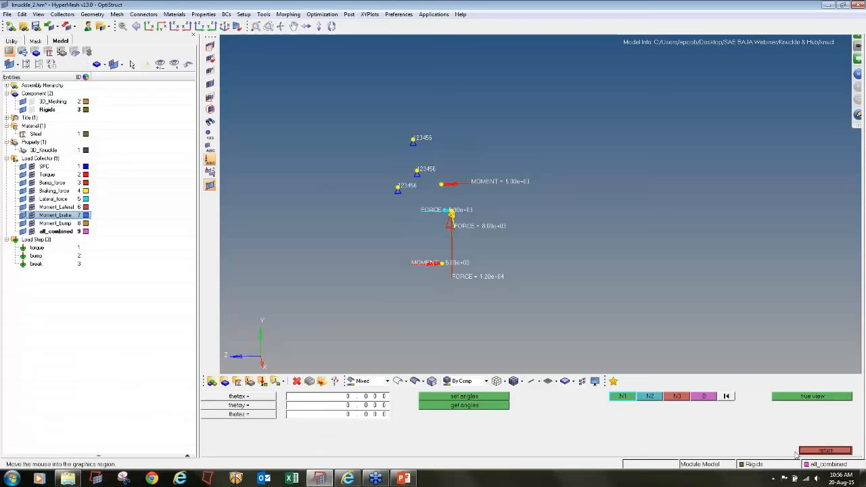
{"action": "left_click", "coordinate": [826, 451]}
{"action": "left_click", "coordinate": [356, 398]}
{"action": "type", "text": "lateral"}
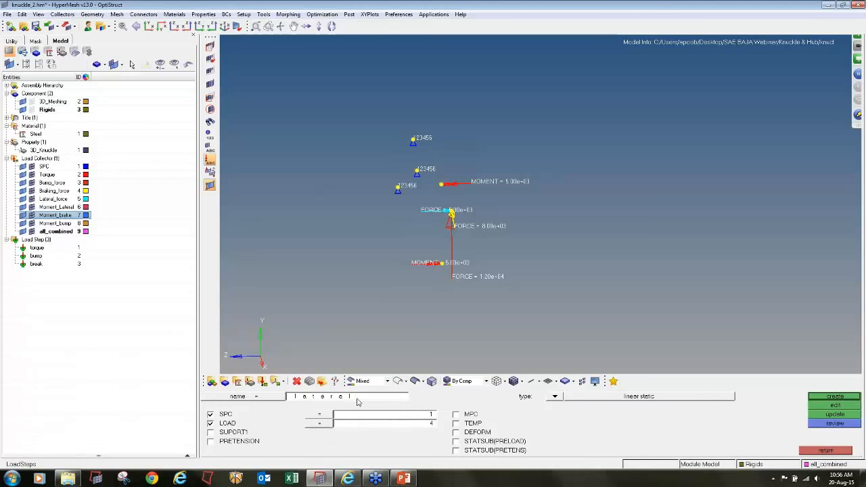
{"action": "left_click", "coordinate": [353, 414]}
{"action": "left_click", "coordinate": [268, 402]}
{"action": "left_click", "coordinate": [340, 425]}
{"action": "left_click", "coordinate": [284, 436]}
{"action": "left_click", "coordinate": [816, 398]}
- Create a linear static load step named moment_lateral using the SPC constraints and the Moment_Lateral load collector
{"action": "left_click", "coordinate": [389, 399]}
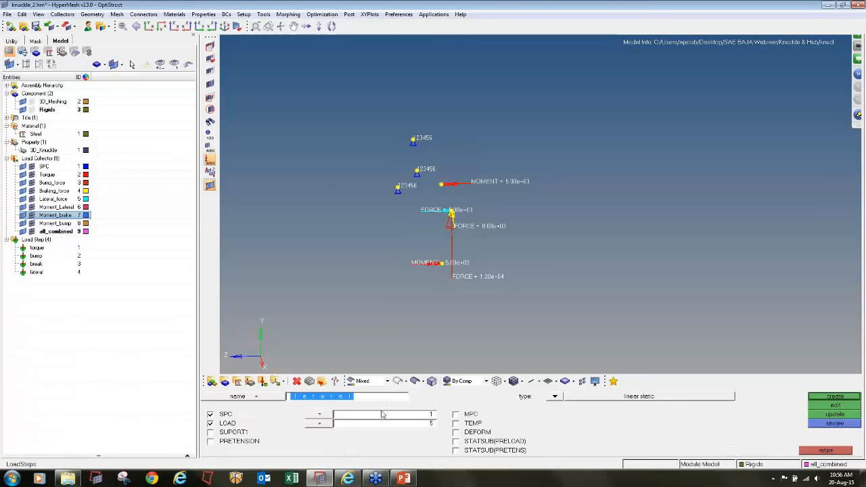
{"action": "type", "text": "moment_"}
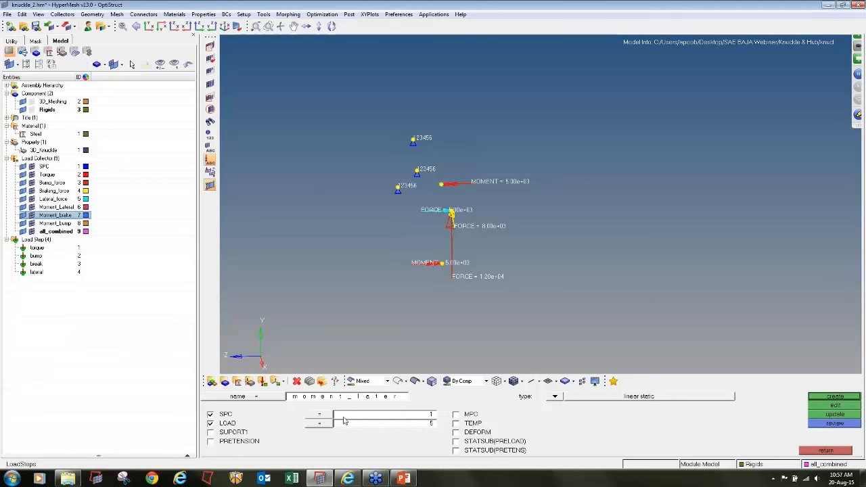
{"action": "left_click", "coordinate": [344, 422]}
{"action": "left_click", "coordinate": [276, 398]}
{"action": "left_click", "coordinate": [359, 423]}
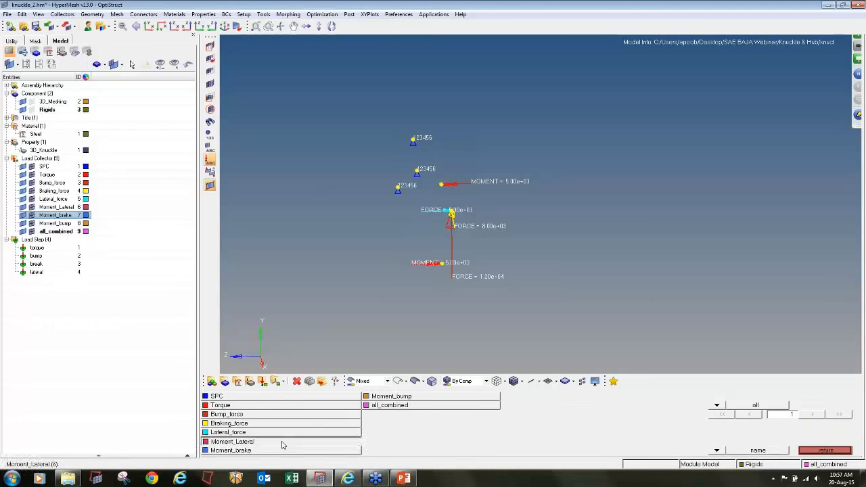
{"action": "left_click", "coordinate": [282, 444]}
{"action": "left_click", "coordinate": [836, 397]}
- Create a linear static load step named moment_brake using the SPC constraints and the Moment_brake load collector
{"action": "left_click", "coordinate": [303, 398]}
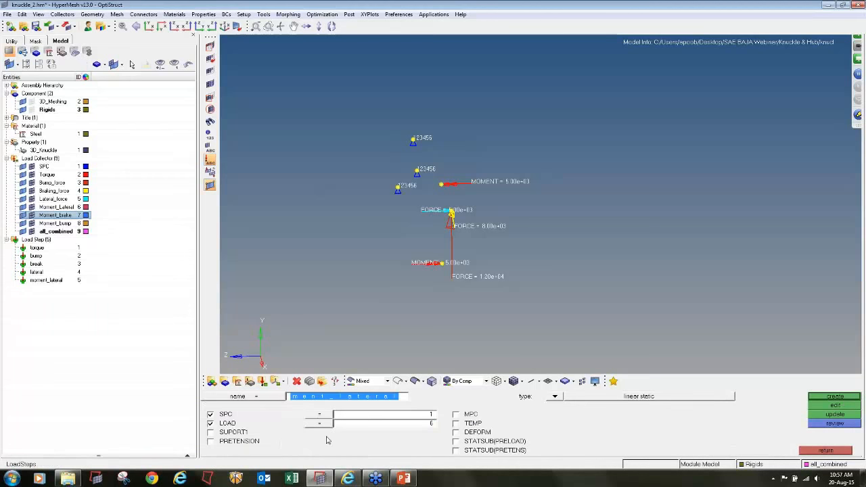
{"action": "type", "text": "mom"}
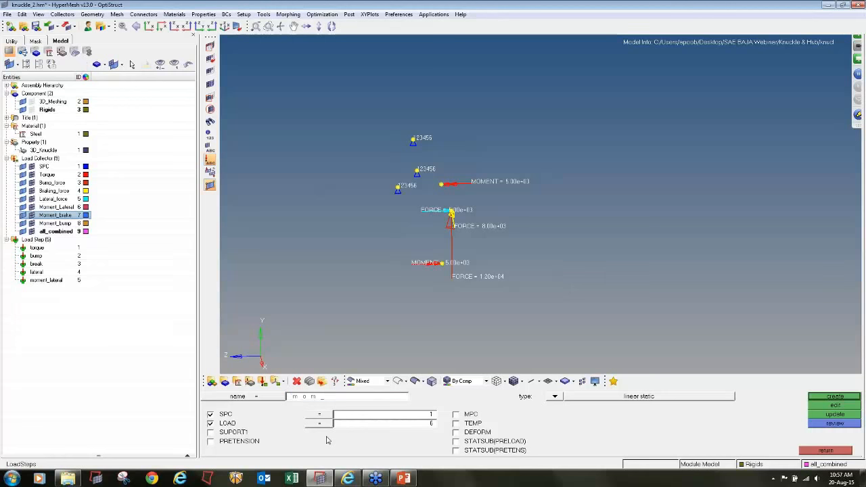
{"action": "type", "text": "ent_"}
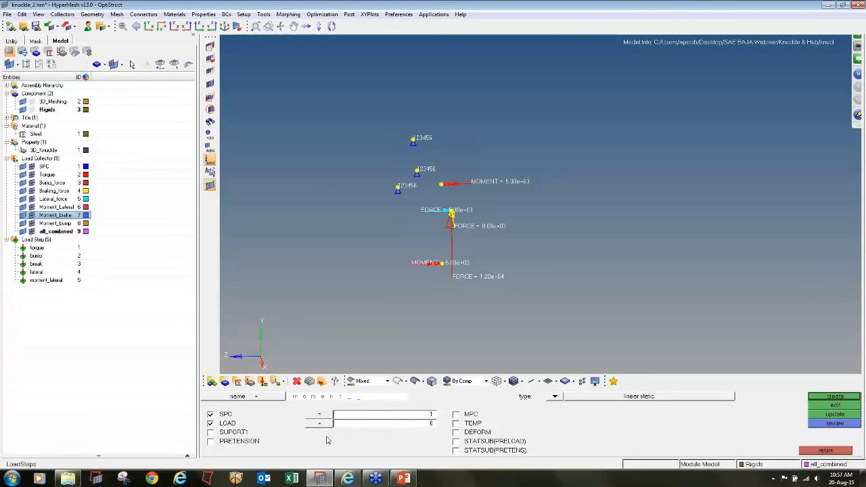
{"action": "type", "text": "brake"}
{"action": "left_click", "coordinate": [354, 416]}
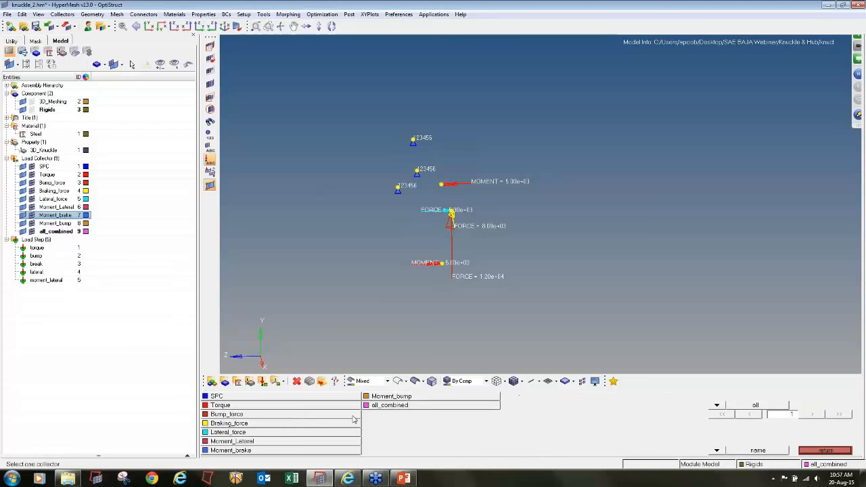
{"action": "left_click", "coordinate": [274, 397]}
{"action": "left_click", "coordinate": [357, 423]}
{"action": "left_click", "coordinate": [265, 452]}
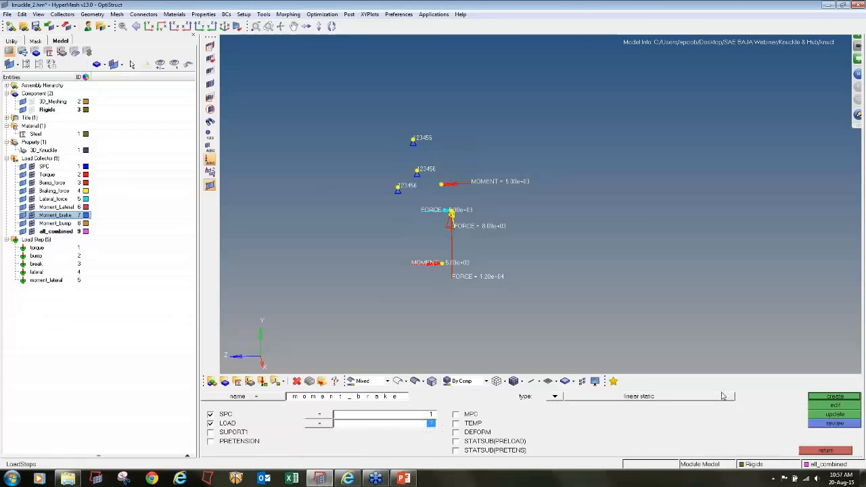
{"action": "left_click", "coordinate": [812, 396]}
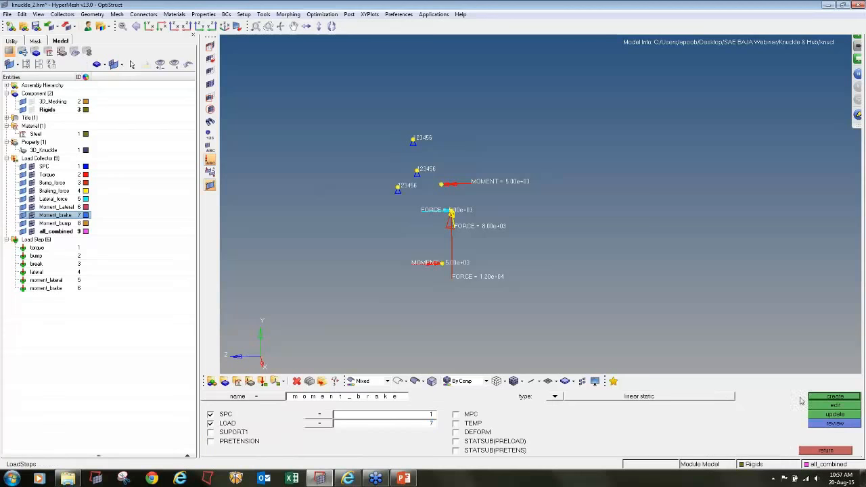
- Create a linear static load step named moment_bump using the SPC constraints and the Moment_bump load collector
{"action": "left_click", "coordinate": [372, 398]}
{"action": "key", "text": "BackSpace"}
{"action": "left_click", "coordinate": [360, 422]}
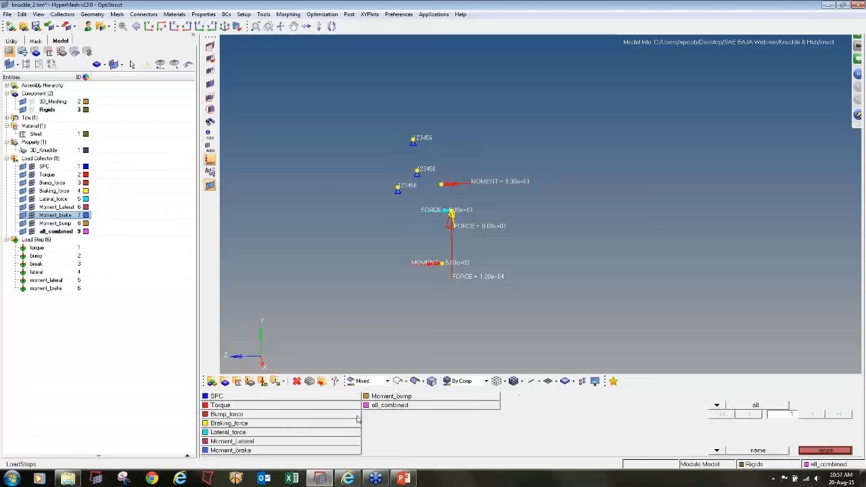
{"action": "left_click", "coordinate": [255, 399]}
{"action": "left_click", "coordinate": [339, 423]}
{"action": "left_click", "coordinate": [401, 398]}
{"action": "left_click", "coordinate": [813, 397]}
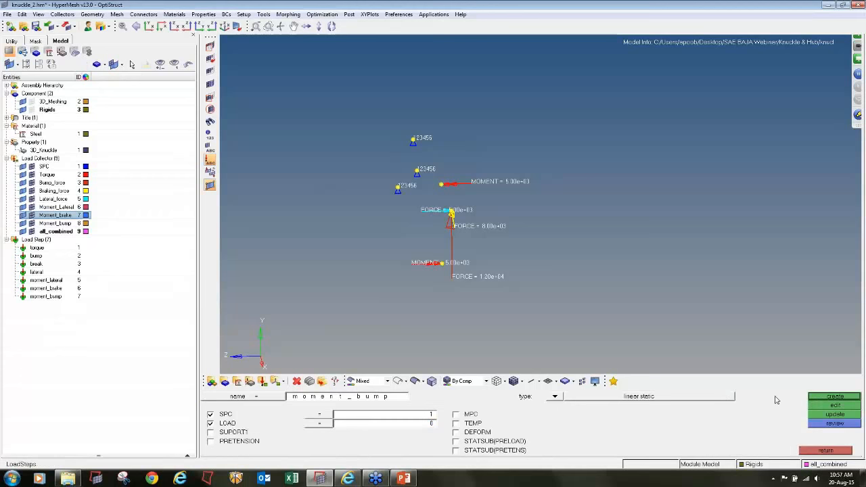
- Create a linear static load step named all_combined with the SPC and all_combined collectors, and display the torque load step's definition
{"action": "double_click", "coordinate": [361, 398]}
{"action": "type", "text": "s"}
{"action": "left_click", "coordinate": [364, 421]}
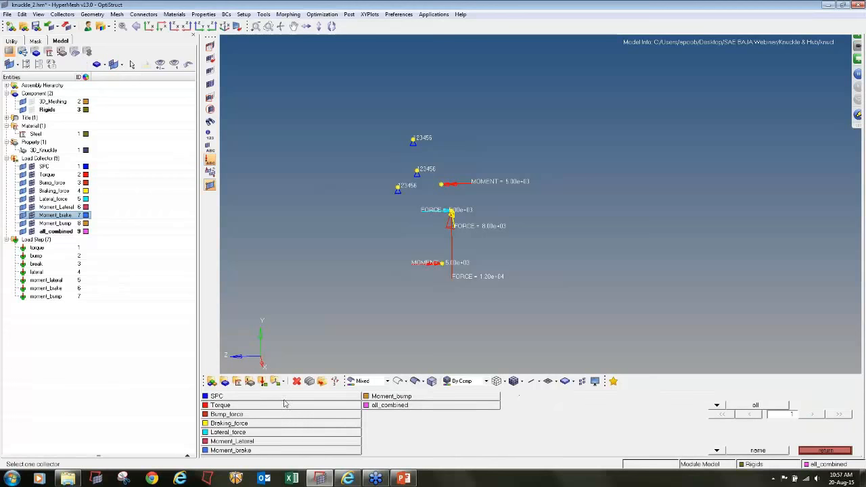
{"action": "left_click", "coordinate": [283, 399]}
{"action": "left_click", "coordinate": [340, 424]}
{"action": "left_click", "coordinate": [371, 408]}
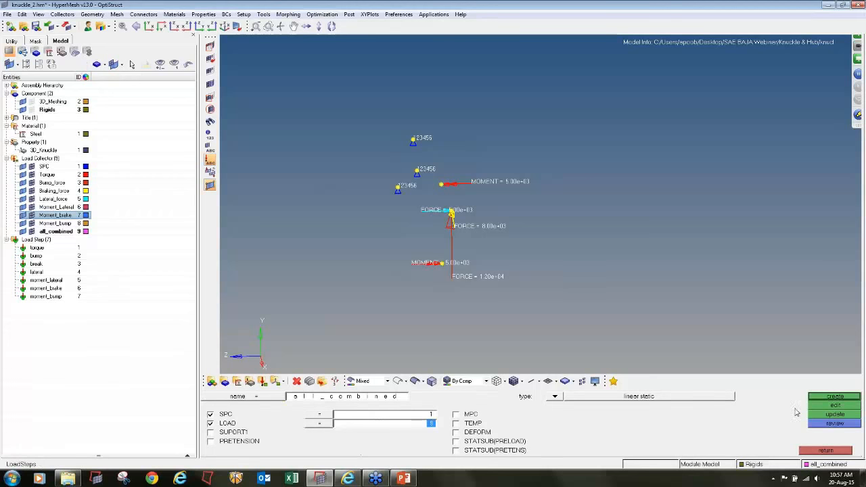
{"action": "left_click", "coordinate": [830, 398]}
{"action": "left_click", "coordinate": [826, 451]}
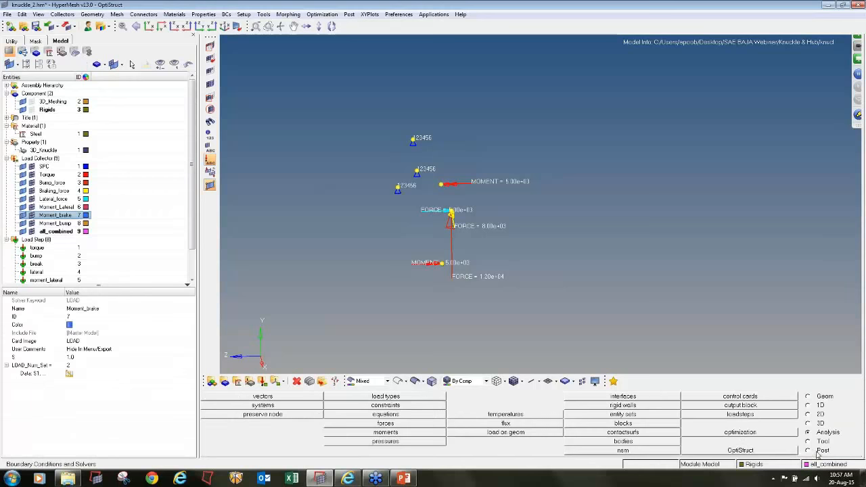
{"action": "scroll", "coordinate": [64, 220], "scroll_direction": "down", "scroll_amount": 2}
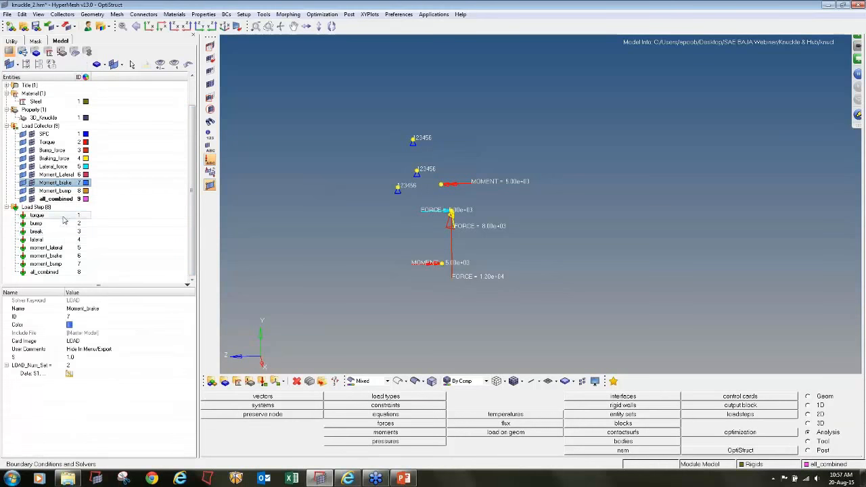
{"action": "left_click", "coordinate": [64, 216]}
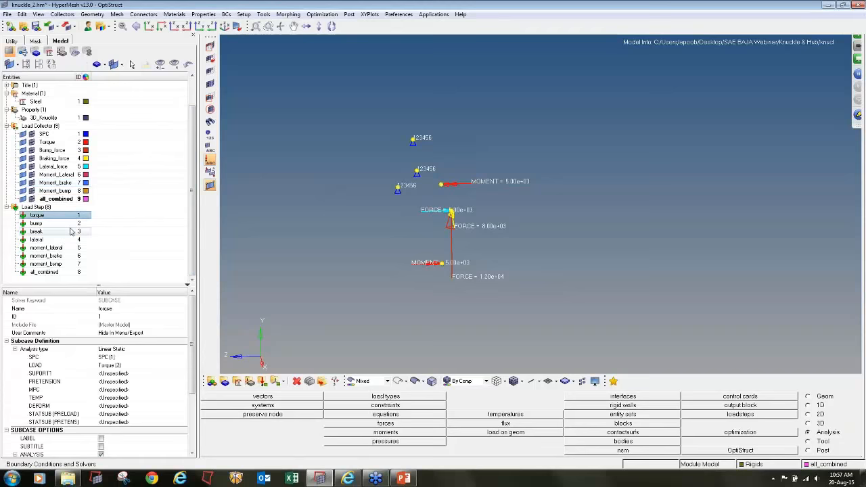
- Save the model as knuckle_2.hm in a new folder named Knuckle inside Knuckle & Hub
{"action": "left_click", "coordinate": [5, 16]}
{"action": "left_click", "coordinate": [41, 66]}
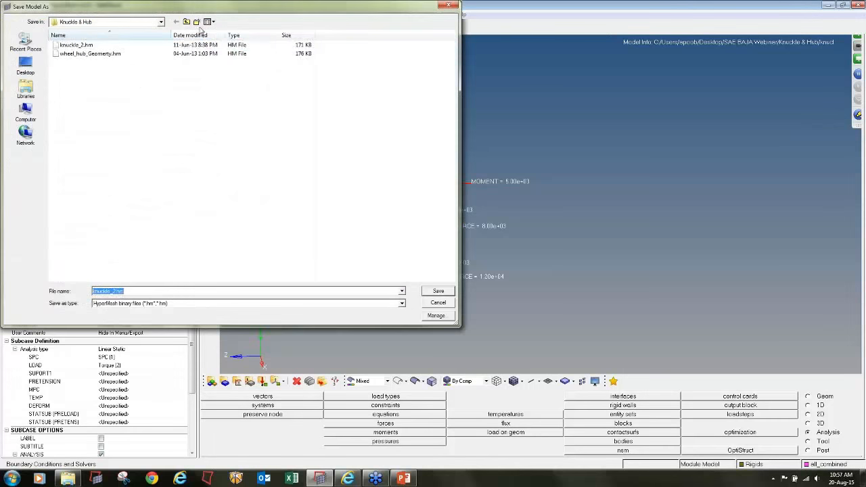
{"action": "left_click", "coordinate": [197, 23]}
{"action": "type", "text": "Knuckle"}
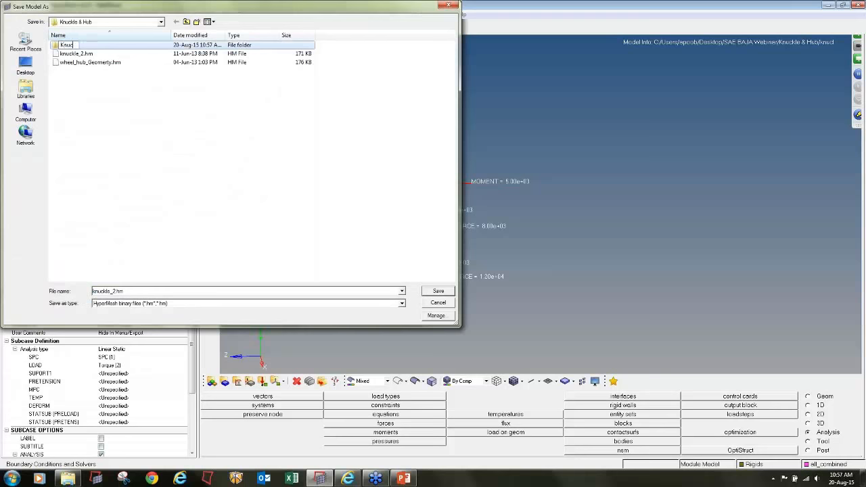
{"action": "key", "text": "Return"}
{"action": "key", "text": "Return"}
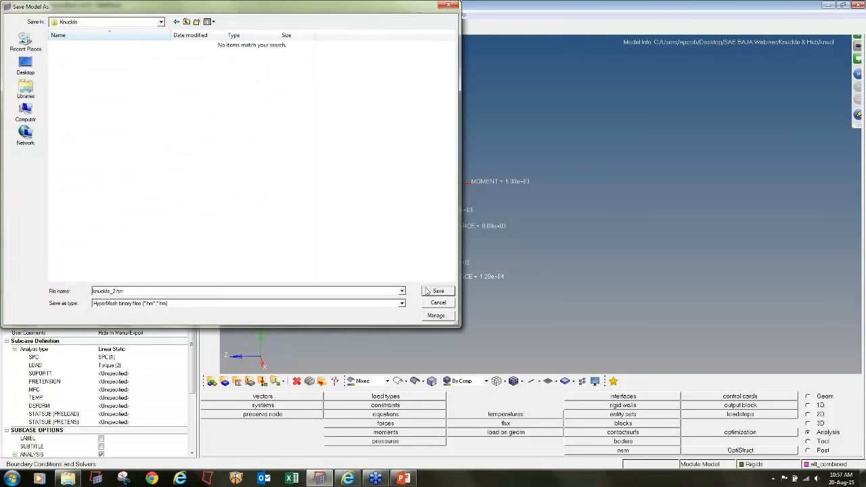
{"action": "left_click", "coordinate": [439, 291]}
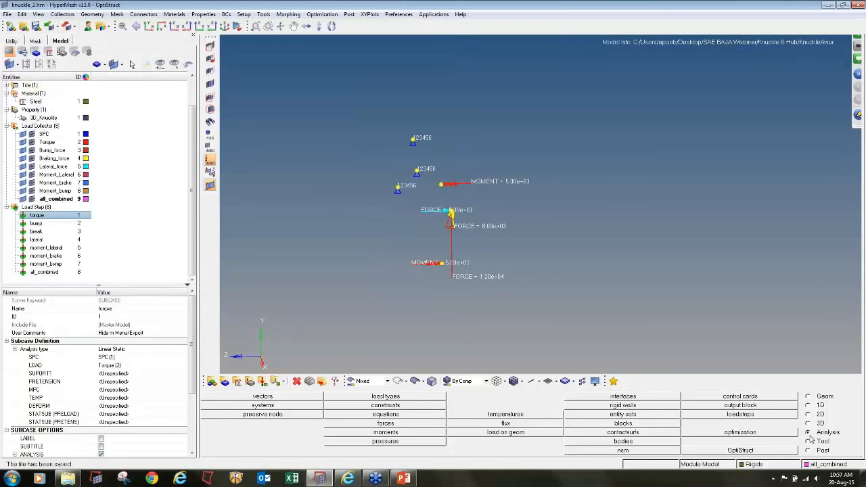
- Configure the OptiStruct run with export option all, run option analysis and a memory upper limit of 1000 MB
{"action": "left_click", "coordinate": [781, 450]}
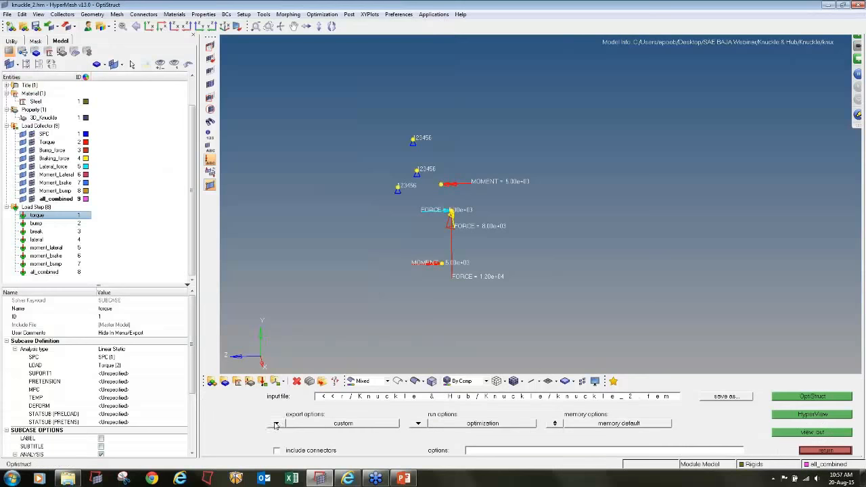
{"action": "left_click", "coordinate": [276, 425]}
{"action": "left_click", "coordinate": [282, 433]}
{"action": "left_click", "coordinate": [416, 425]}
{"action": "left_click", "coordinate": [414, 410]}
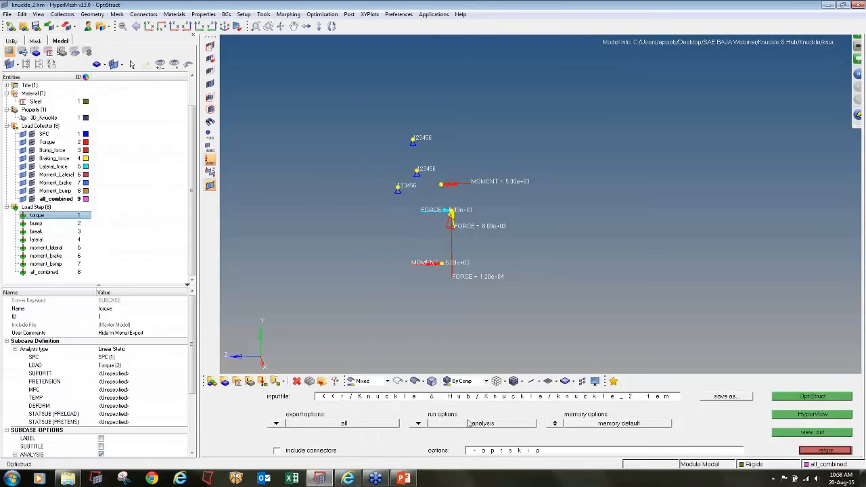
{"action": "left_click", "coordinate": [560, 428]}
{"action": "left_click", "coordinate": [706, 431]}
{"action": "type", "text": "1000"}
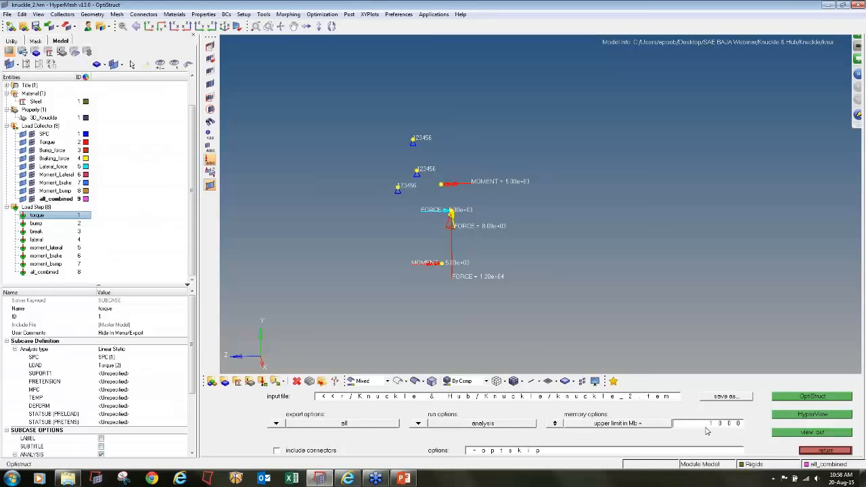
- Run the OptiStruct analysis of knuckle_2.fem, close the solver window and open the results in HyperView
{"action": "left_click", "coordinate": [800, 398]}
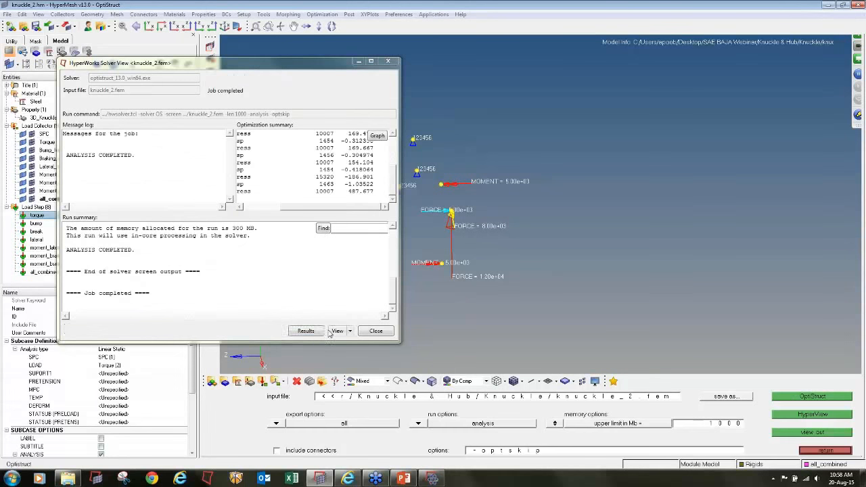
{"action": "left_click", "coordinate": [376, 331]}
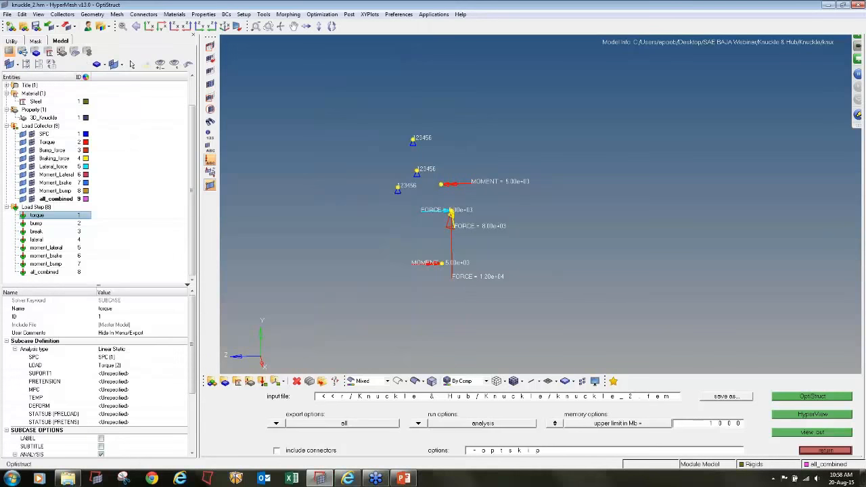
{"action": "left_click", "coordinate": [434, 15]}
{"action": "left_click", "coordinate": [438, 32]}
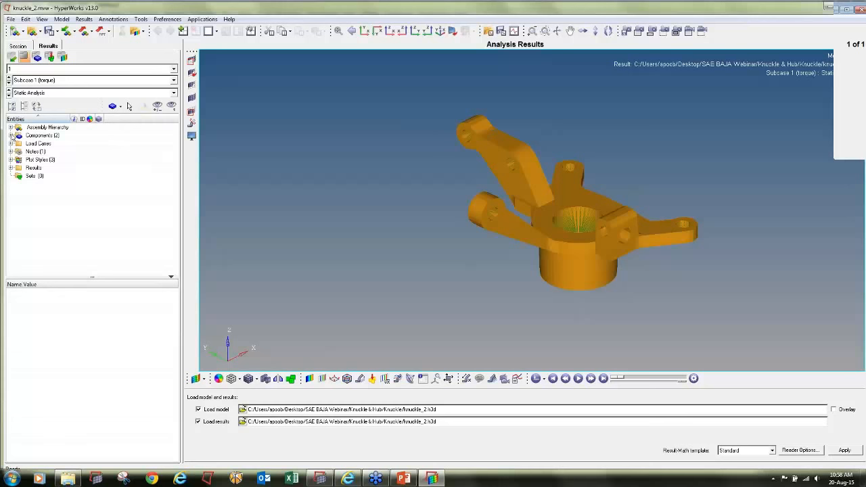
- Hide the Rigids component and contour the displacement magnitude of the knuckle for the torque subcase
{"action": "left_click", "coordinate": [11, 135]}
{"action": "left_click", "coordinate": [27, 151]}
{"action": "mouse_move", "coordinate": [515, 237]}
{"action": "left_mouse_down", "text": "ctrl"}
{"action": "mouse_move", "coordinate": [456, 294]}
{"action": "mouse_move", "coordinate": [327, 276]}
{"action": "mouse_move", "coordinate": [689, 253]}
{"action": "mouse_move", "coordinate": [726, 263]}
{"action": "mouse_move", "coordinate": [710, 247]}
{"action": "left_mouse_up", "text": "ctrl"}
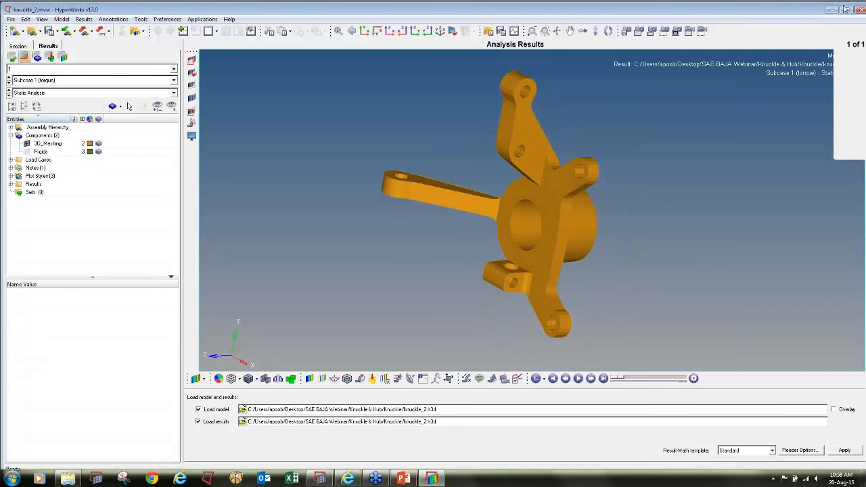
{"action": "left_click", "coordinate": [305, 375]}
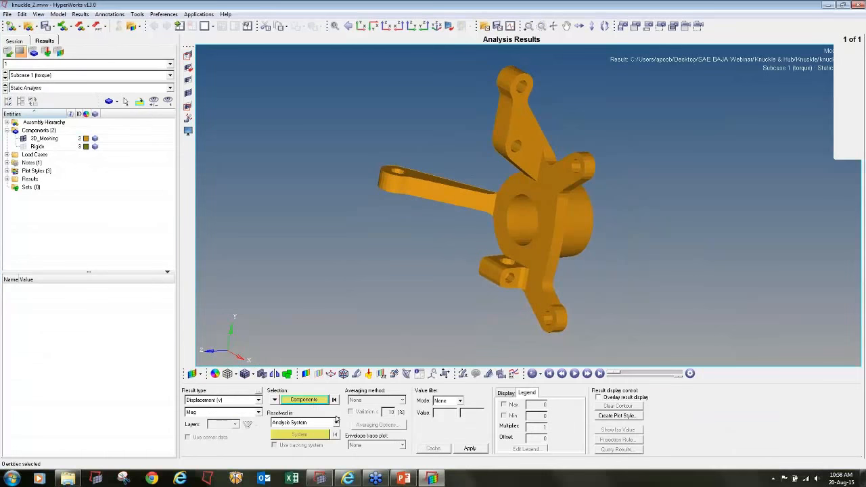
{"action": "left_click", "coordinate": [476, 450]}
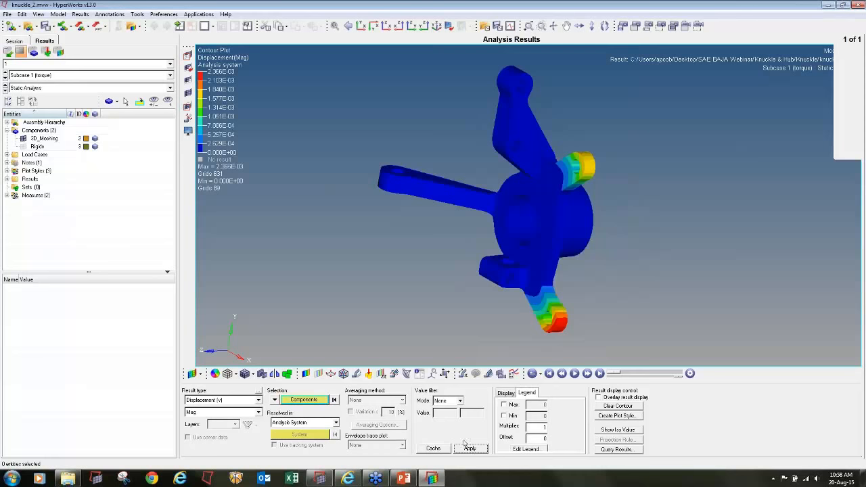
- Label only the static maximum result on the contour with a precision of 5, and animate the deformation
{"action": "left_click", "coordinate": [462, 376]}
{"action": "left_click", "coordinate": [187, 403]}
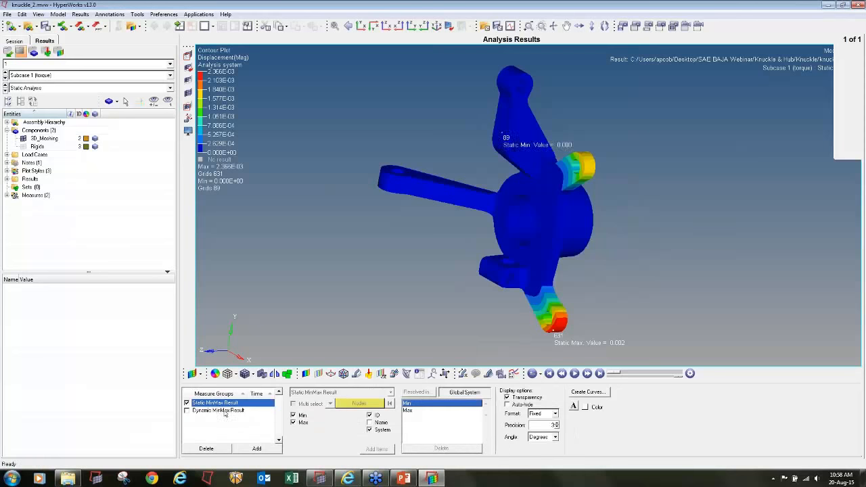
{"action": "left_click", "coordinate": [294, 415]}
{"action": "scroll", "coordinate": [444, 214], "scroll_direction": "down", "scroll_amount": 2}
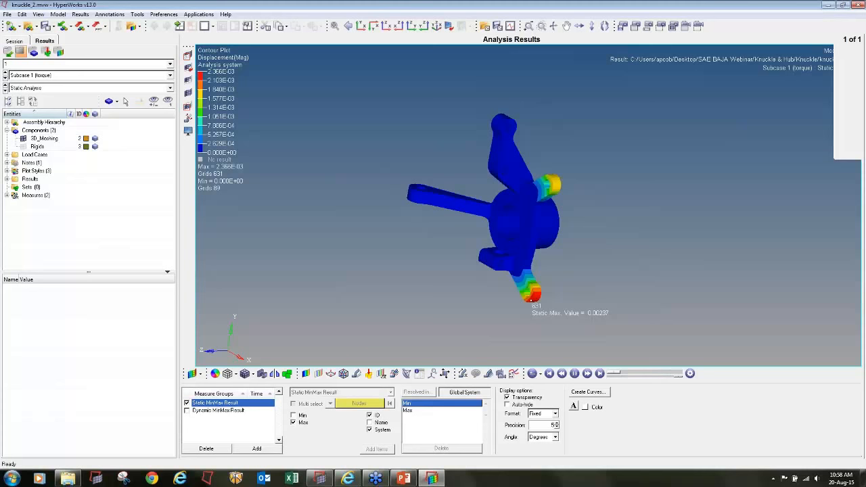
- Set the uniform deformed shape scale factor to 1000 for the torque subcase and view the exaggerated deformation
{"action": "left_click", "coordinate": [357, 374]}
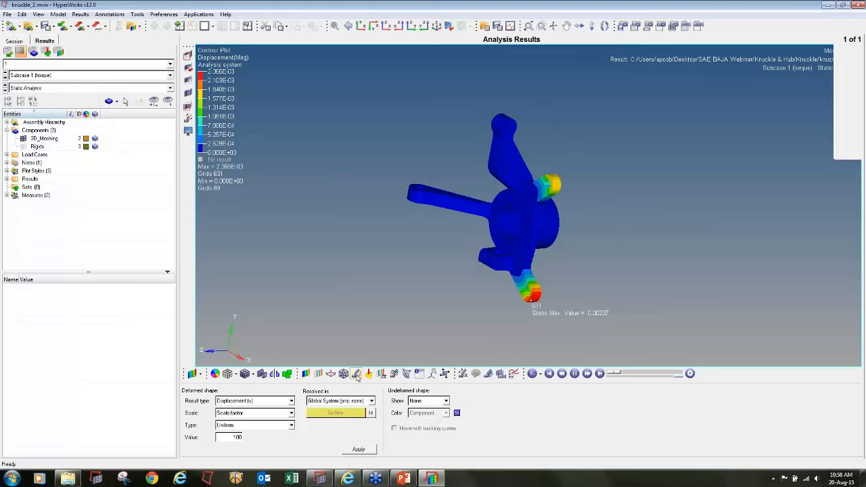
{"action": "type", "text": "0"}
{"action": "left_click_drag", "start_coordinate": [602, 202], "coordinate": [675, 207], "text": "ctrl"}
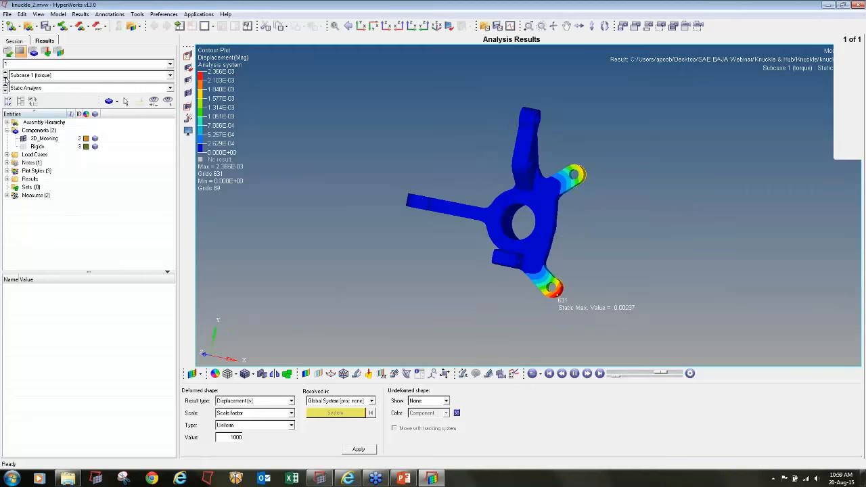
- Switch to the bump subcase and set the deformed shape scale factor to 100
{"action": "left_click", "coordinate": [5, 78]}
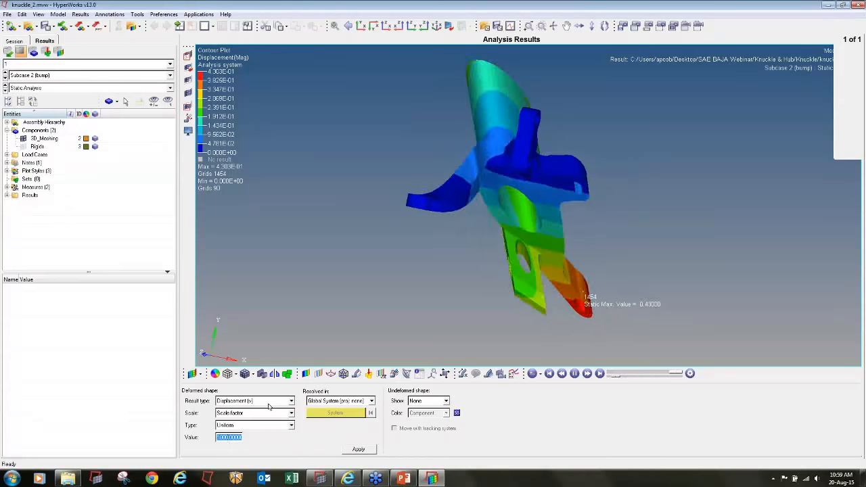
{"action": "type", "text": "10"}
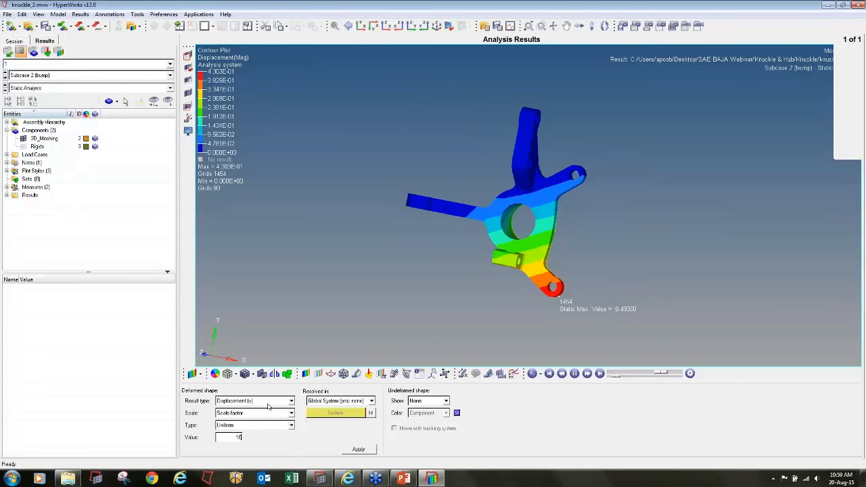
{"action": "type", "text": "0"}
{"action": "left_click_drag", "start_coordinate": [541, 223], "coordinate": [461, 216], "text": "ctrl"}
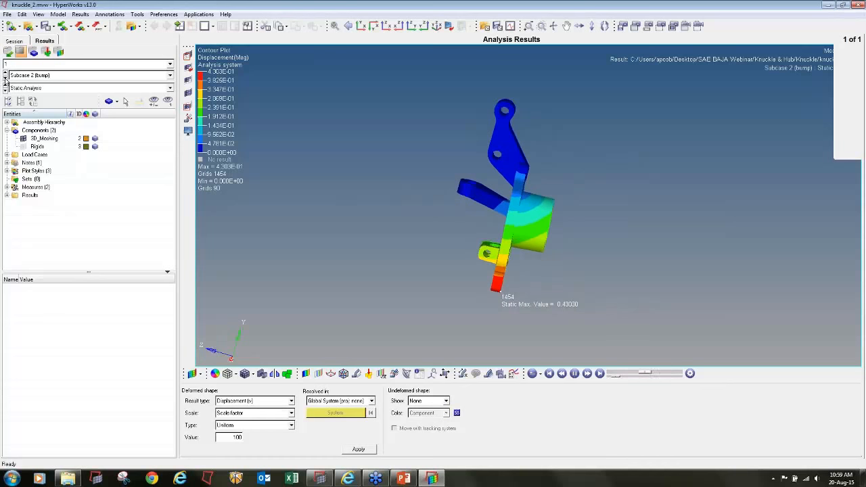
- Examine the animated displacement contours and maximum values of the break, lateral and moment_lateral subcases from several angles
{"action": "left_click", "coordinate": [5, 78]}
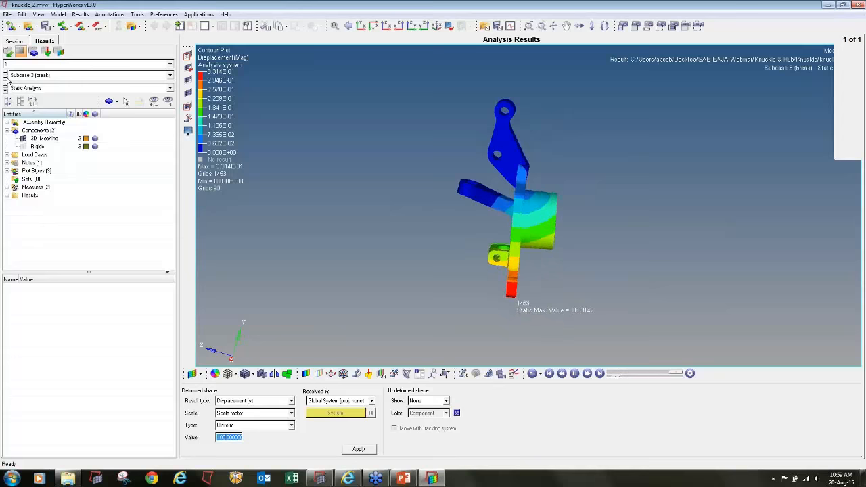
{"action": "left_click_drag", "start_coordinate": [632, 188], "coordinate": [676, 277], "text": "ctrl"}
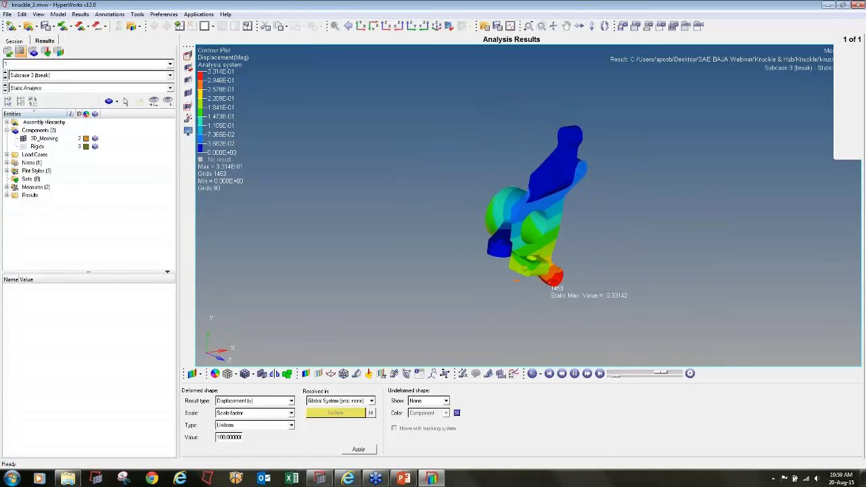
{"action": "left_click", "coordinate": [6, 78]}
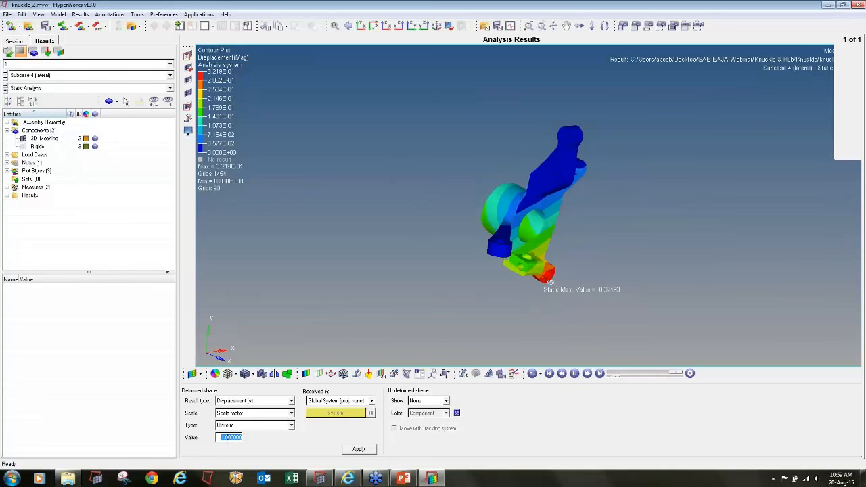
{"action": "left_click", "coordinate": [306, 375]}
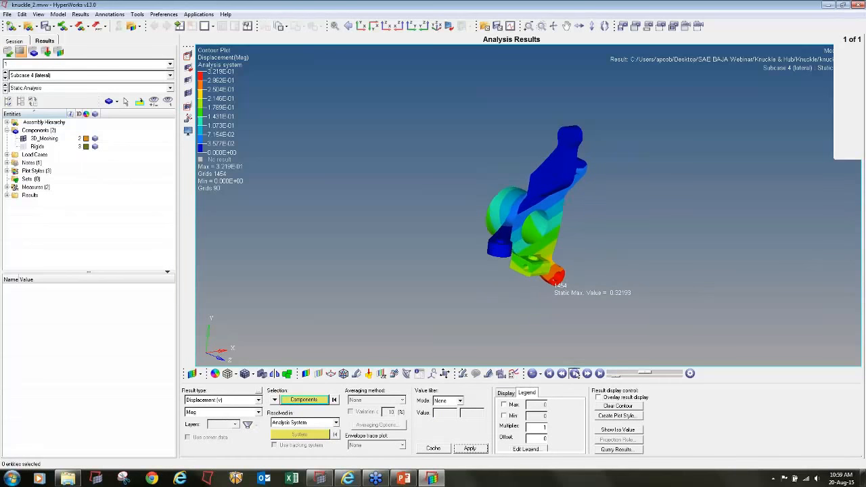
{"action": "left_click", "coordinate": [6, 78]}
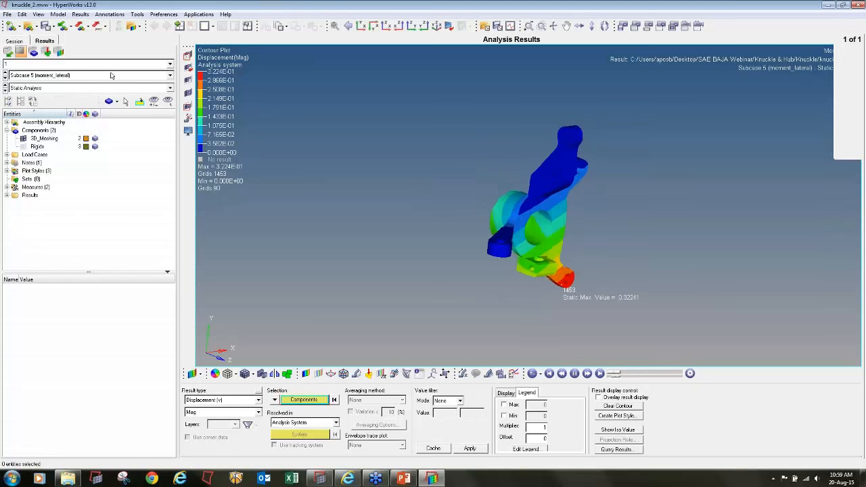
{"action": "left_click", "coordinate": [112, 75]}
{"action": "left_click", "coordinate": [85, 101]}
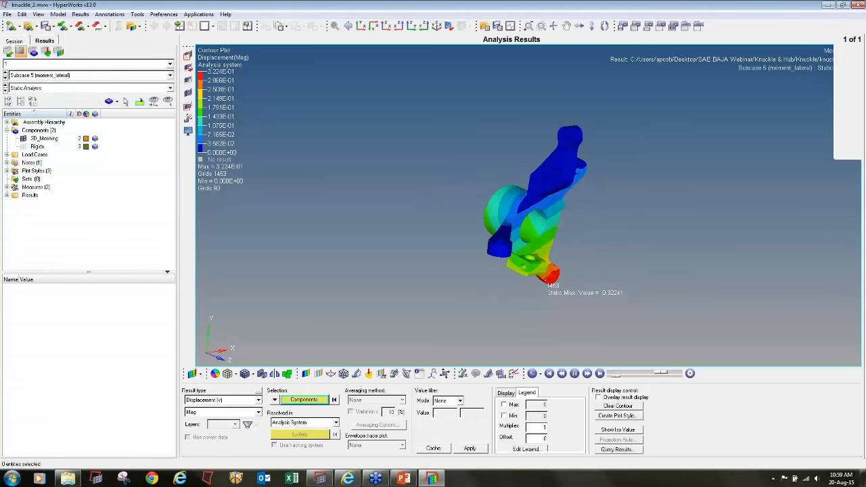
{"action": "left_click_drag", "start_coordinate": [663, 183], "coordinate": [655, 166], "text": "ctrl"}
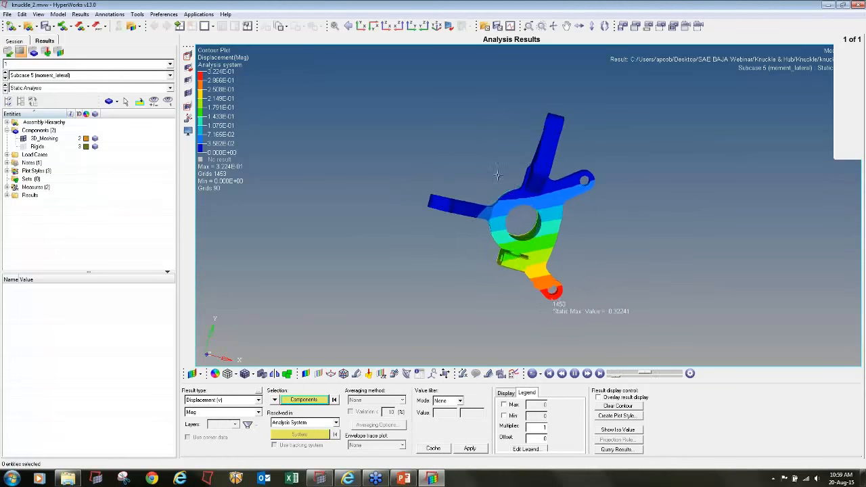
- Examine the animated displacement contours of the moment_brake, moment_bump and all_combined subcases, viewing the combined case from several angles
{"action": "left_click", "coordinate": [5, 79]}
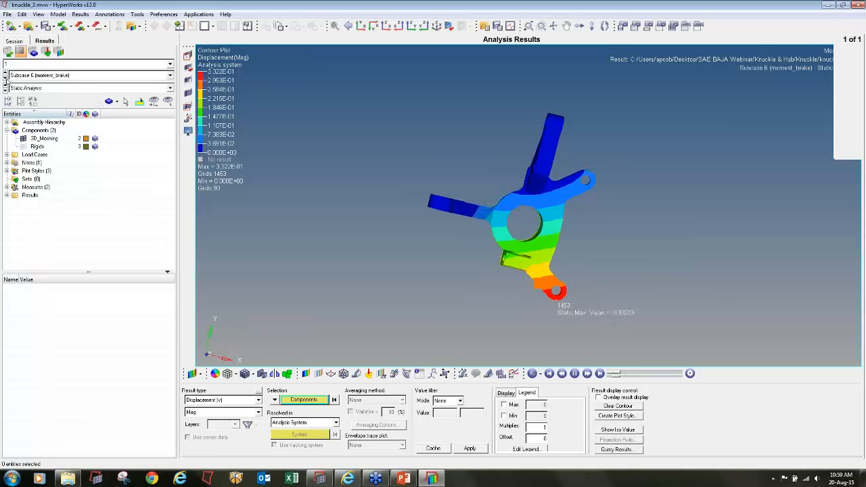
{"action": "left_click", "coordinate": [6, 79]}
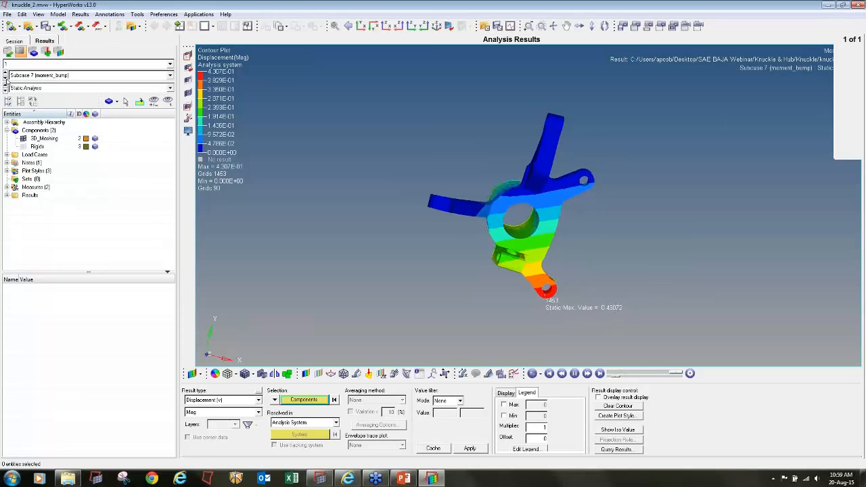
{"action": "left_click", "coordinate": [6, 78]}
{"action": "mouse_move", "coordinate": [708, 252]}
{"action": "left_mouse_down", "text": "ctrl"}
{"action": "mouse_move", "coordinate": [626, 257]}
{"action": "mouse_move", "coordinate": [624, 272]}
{"action": "mouse_move", "coordinate": [408, 211]}
{"action": "left_mouse_up", "text": "ctrl"}
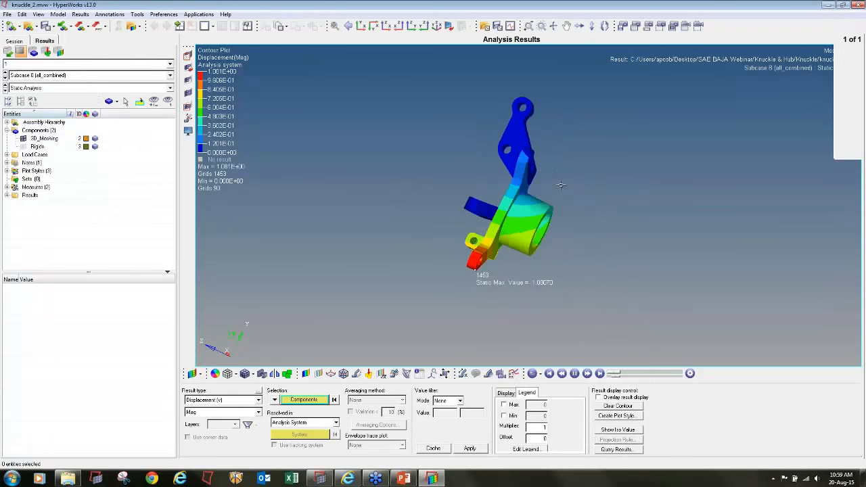
{"action": "left_click_drag", "start_coordinate": [561, 185], "coordinate": [665, 269], "text": "ctrl"}
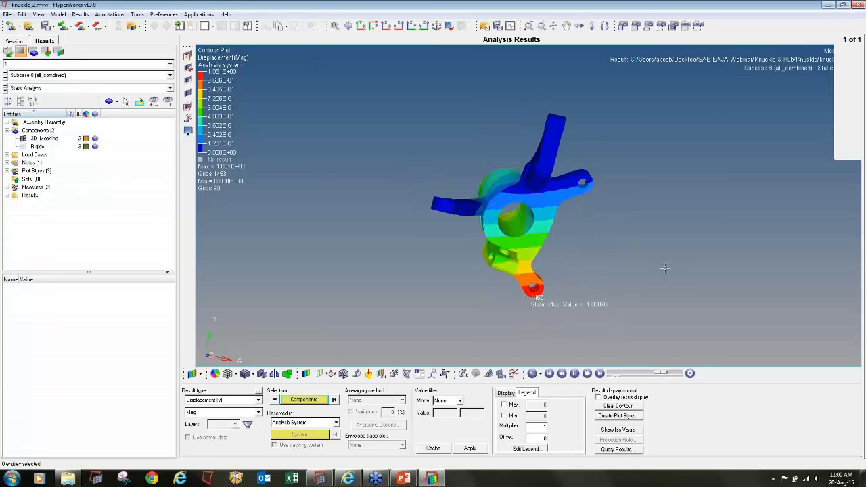
{"action": "left_click_drag", "start_coordinate": [647, 218], "coordinate": [335, 253], "text": "ctrl"}
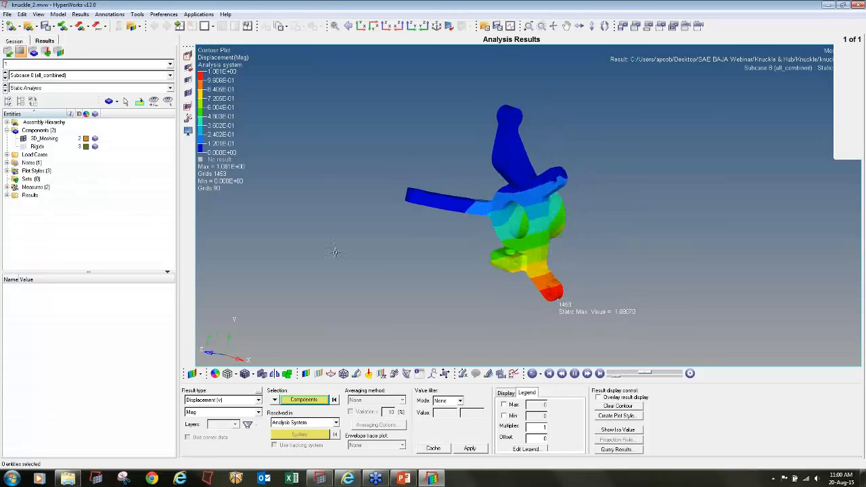
- Contour the vonMises element stresses (2D & 3D) with simple averaging for the all_combined subcase
{"action": "left_click", "coordinate": [257, 400]}
{"action": "left_click", "coordinate": [218, 411]}
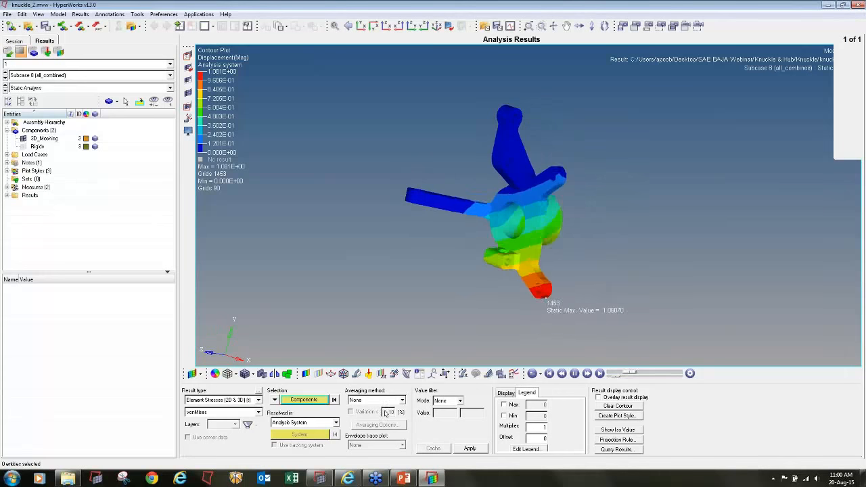
{"action": "left_click", "coordinate": [402, 400]}
{"action": "left_click", "coordinate": [369, 416]}
{"action": "left_click", "coordinate": [470, 449]}
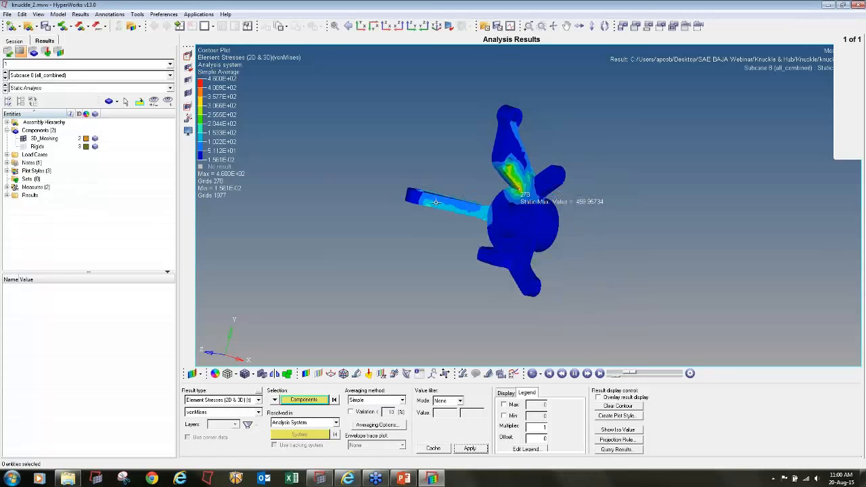
{"action": "left_click_drag", "start_coordinate": [654, 178], "coordinate": [588, 161], "text": "ctrl"}
- Examine the maximum vonMises stress and its location in each subcase, from torque through to all_combined
{"action": "left_click", "coordinate": [5, 78]}
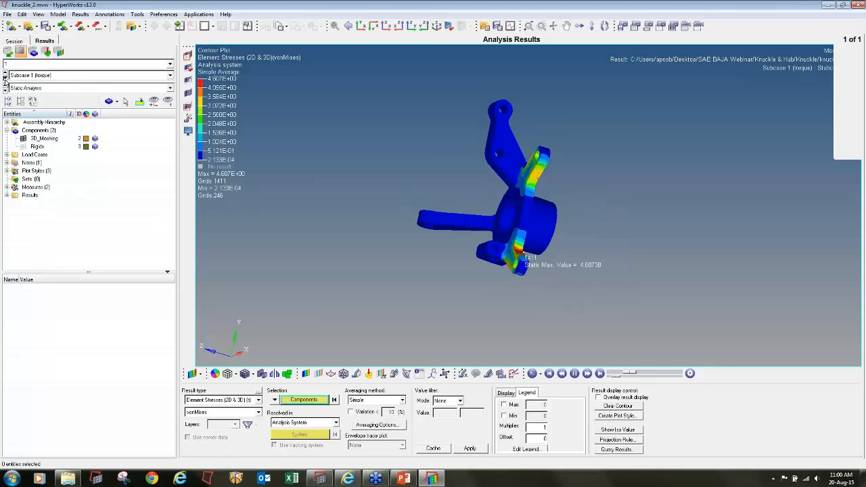
{"action": "left_click", "coordinate": [6, 79]}
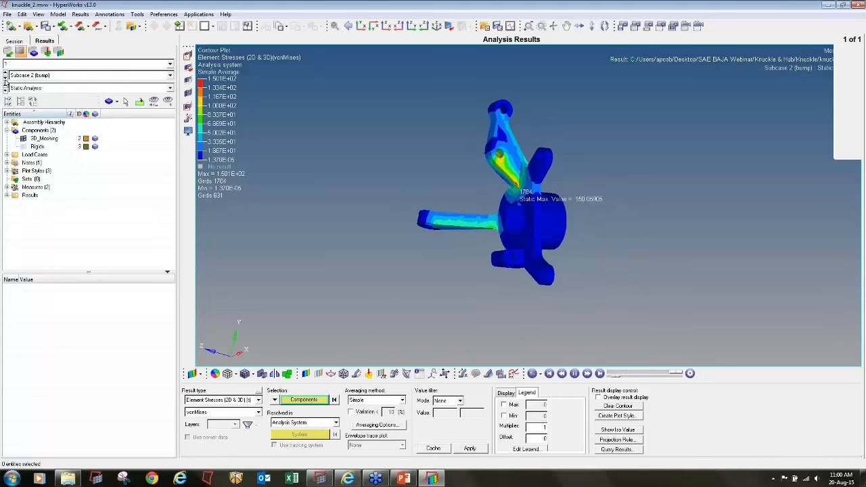
{"action": "left_click", "coordinate": [5, 78]}
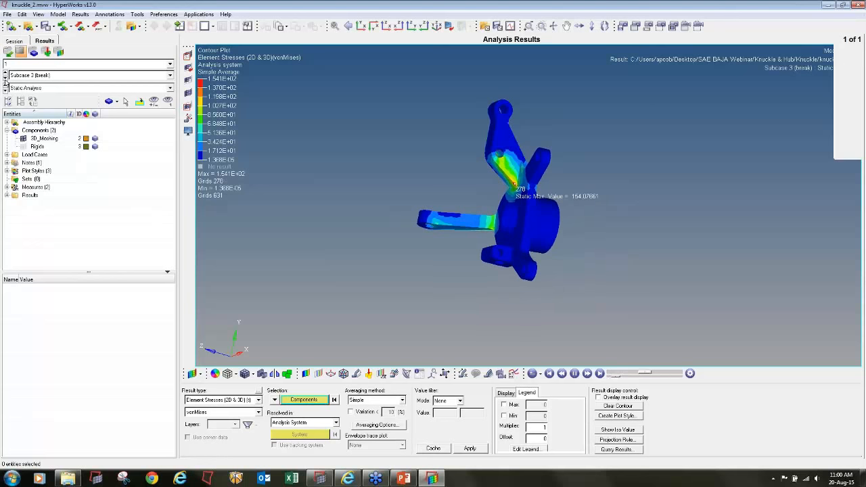
{"action": "left_click", "coordinate": [5, 78]}
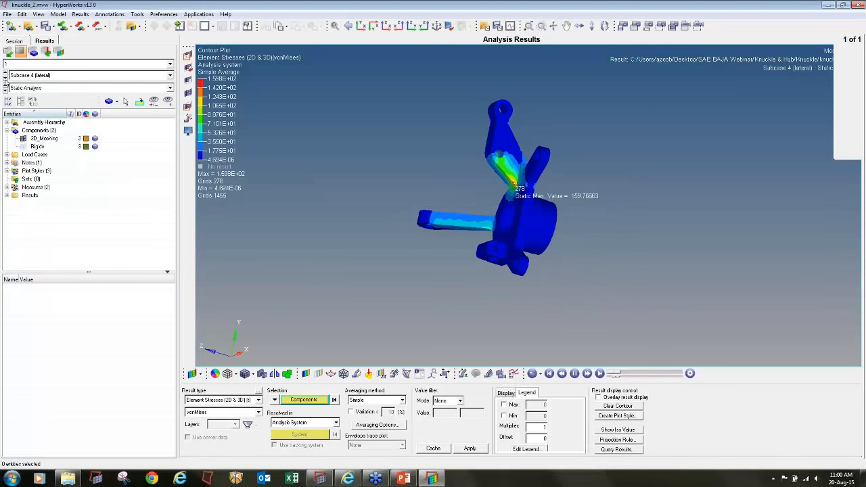
{"action": "left_click", "coordinate": [5, 78]}
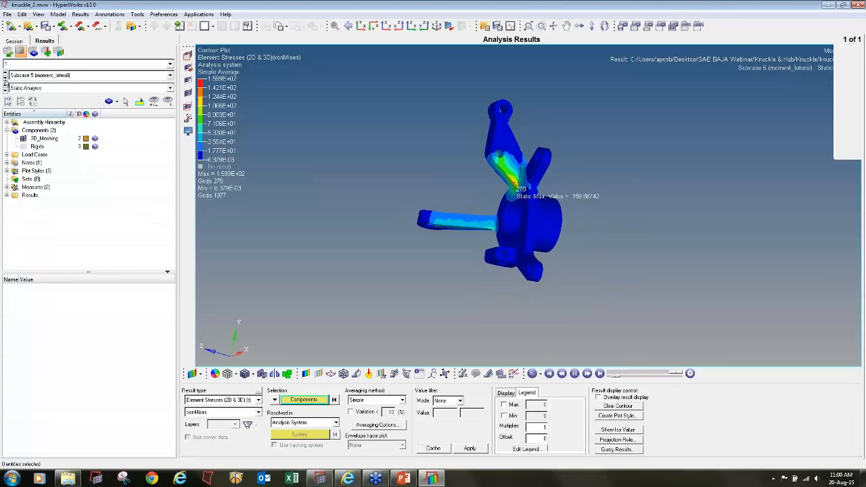
{"action": "left_click", "coordinate": [6, 79]}
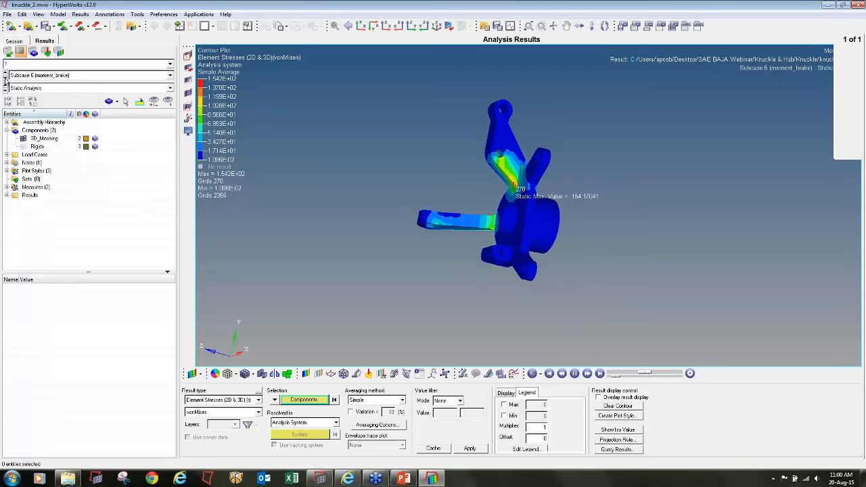
{"action": "left_click", "coordinate": [5, 79]}
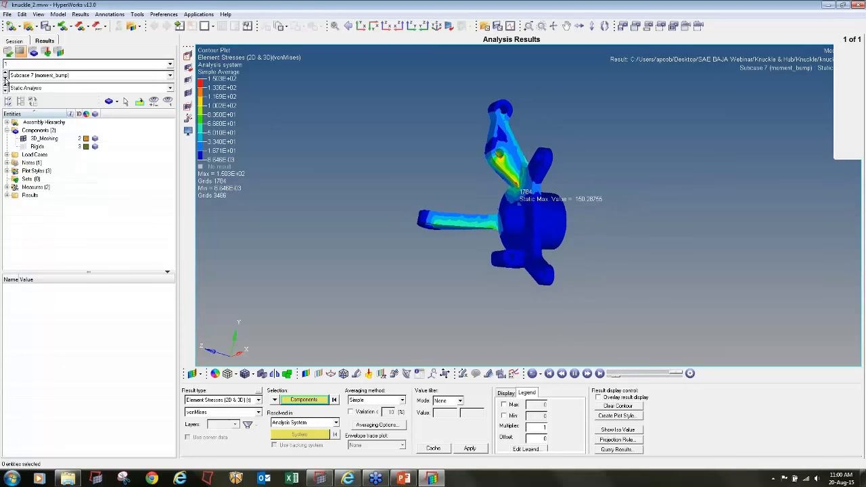
{"action": "left_click", "coordinate": [5, 78]}
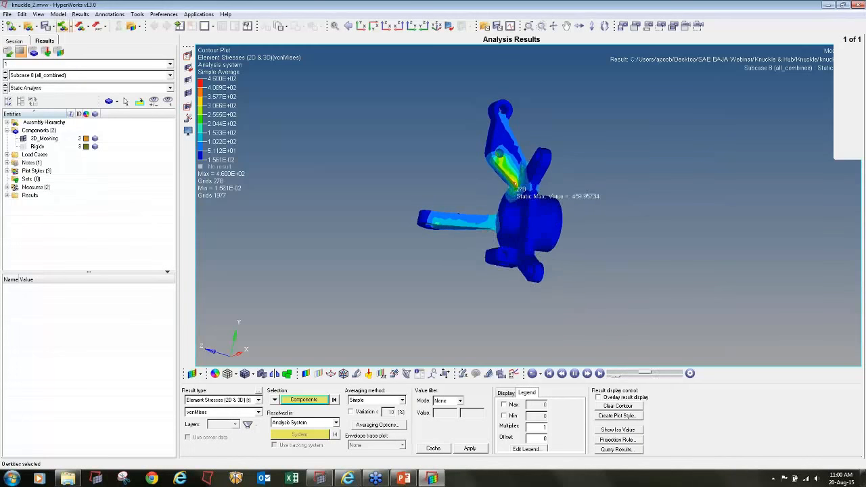
- Discard the results model in HyperView, switch to HyperMesh and start a new empty model there
{"action": "left_click", "coordinate": [11, 25]}
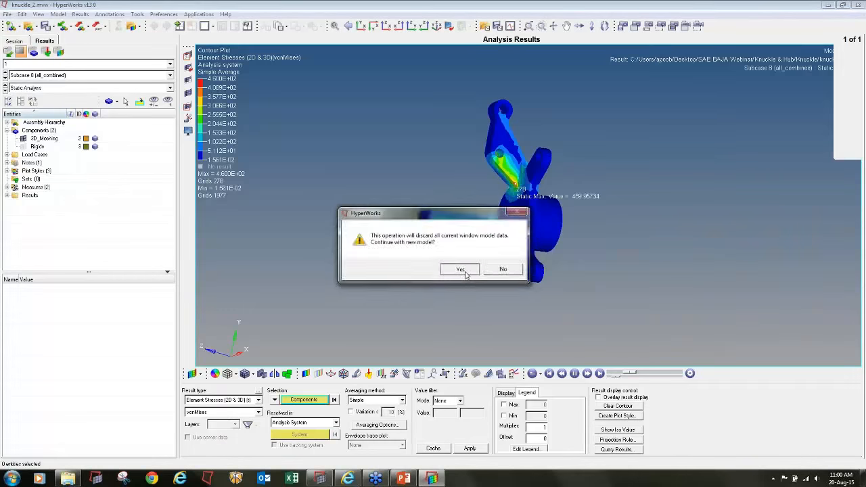
{"action": "left_click", "coordinate": [463, 268]}
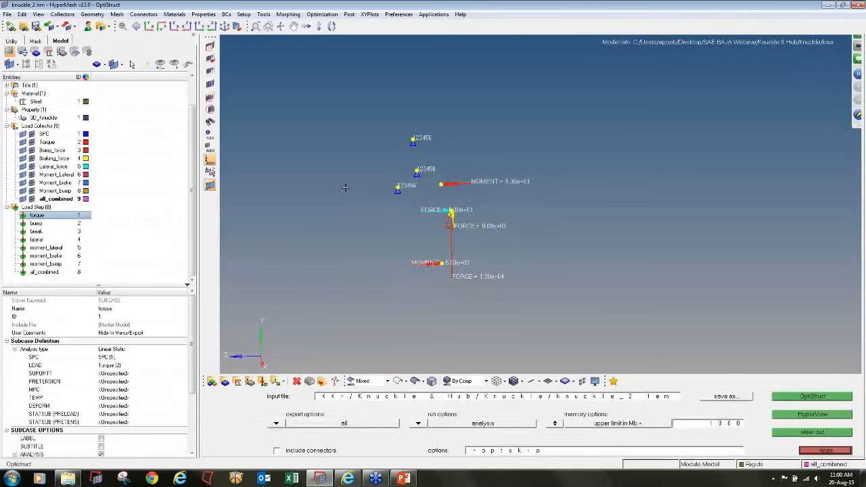
{"action": "left_click", "coordinate": [11, 26]}
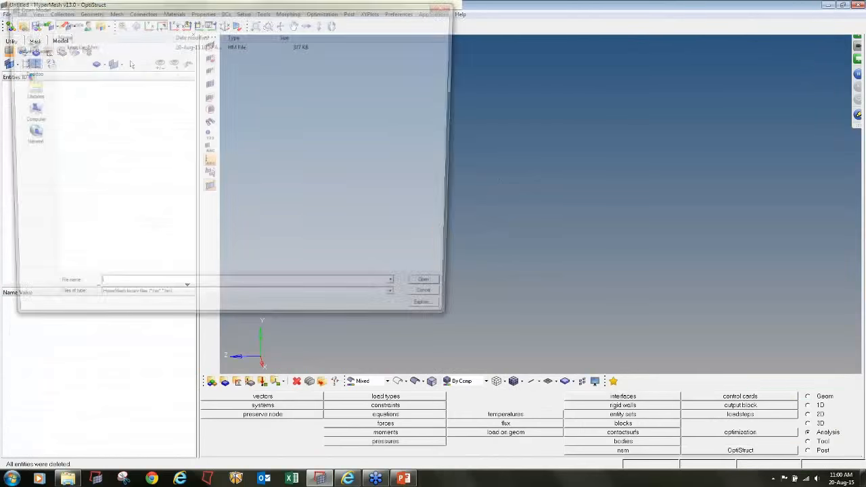
- Open the wheel_hub_Geomerty.hm model, shade its geometry and inspect the hub from the front and the side
{"action": "double_click", "coordinate": [91, 62]}
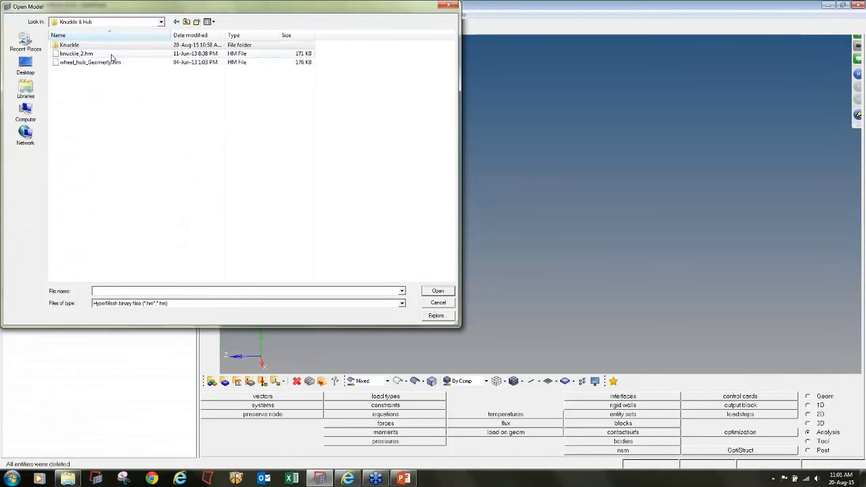
{"action": "left_click", "coordinate": [416, 381]}
{"action": "left_click_drag", "start_coordinate": [473, 318], "coordinate": [737, 259], "text": "ctrl"}
{"action": "left_click_drag", "start_coordinate": [502, 226], "coordinate": [462, 246], "text": "ctrl"}
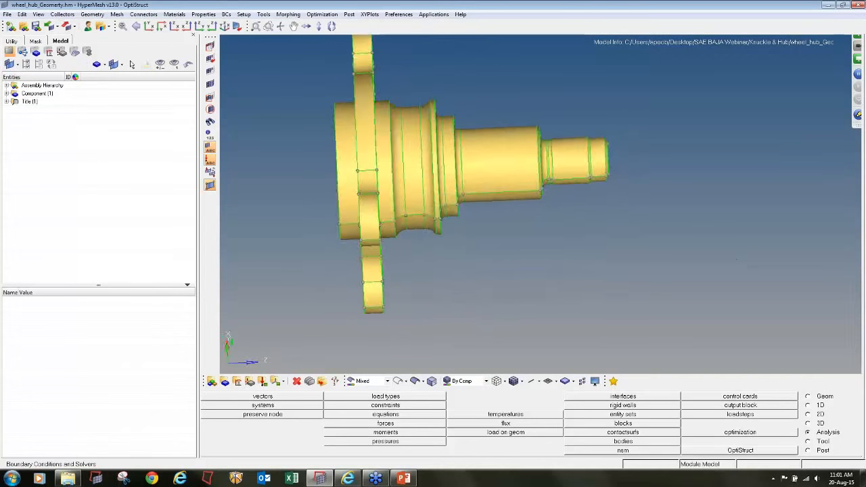
{"action": "right_click_drag", "start_coordinate": [461, 247], "coordinate": [495, 256], "text": "ctrl"}
{"action": "scroll", "coordinate": [495, 256], "scroll_direction": "down", "scroll_amount": 2}
{"action": "left_click_drag", "start_coordinate": [494, 256], "coordinate": [455, 206], "text": "ctrl"}
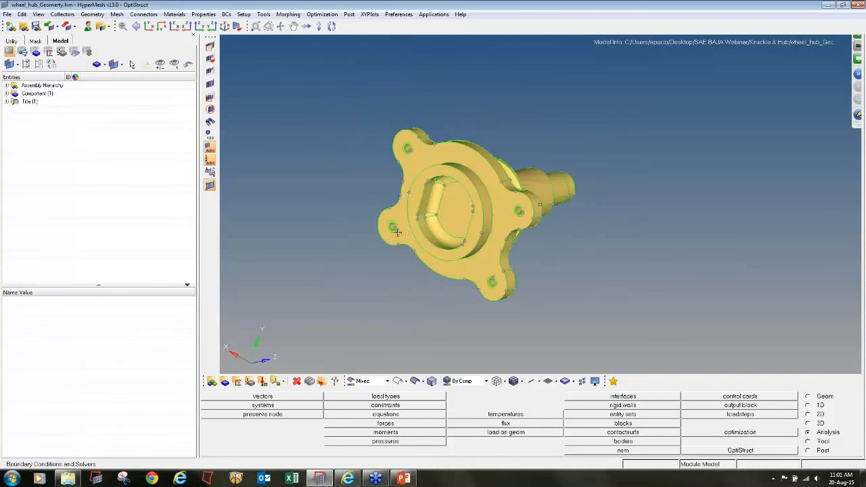
{"action": "mouse_move", "coordinate": [542, 220]}
{"action": "left_mouse_down", "text": "ctrl"}
{"action": "mouse_move", "coordinate": [540, 304]}
{"action": "mouse_move", "coordinate": [533, 214]}
{"action": "left_mouse_up", "text": "ctrl"}
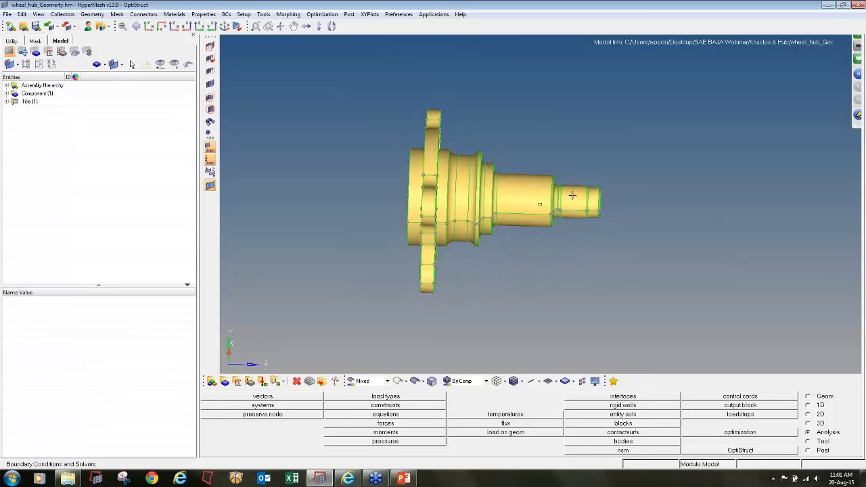
- Annotate the side view of the hub with a circle around the narrow shaft section and arrows for the axial and vertical load directions
{"action": "left_click", "coordinate": [865, 118]}
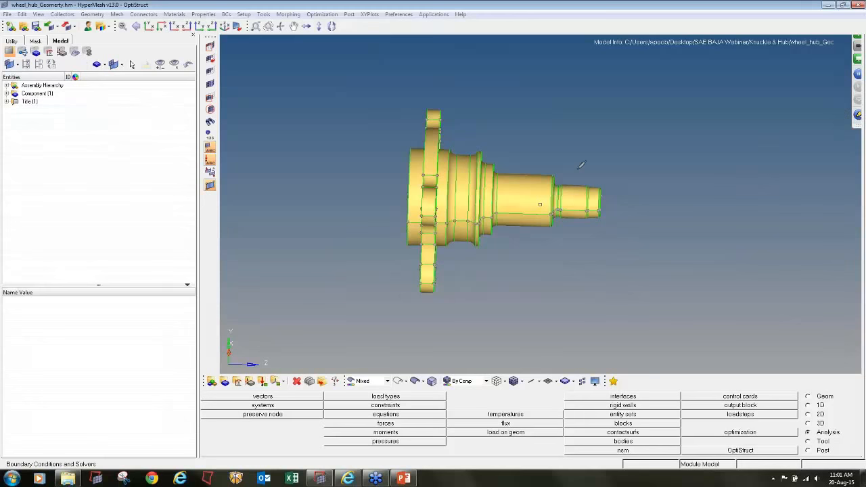
{"action": "mouse_move", "coordinate": [567, 168]}
{"action": "left_mouse_down"}
{"action": "mouse_move", "coordinate": [568, 217]}
{"action": "mouse_move", "coordinate": [594, 191]}
{"action": "mouse_move", "coordinate": [570, 168]}
{"action": "left_mouse_up"}
{"action": "mouse_move", "coordinate": [611, 196]}
{"action": "left_mouse_down"}
{"action": "mouse_move", "coordinate": [524, 191]}
{"action": "mouse_move", "coordinate": [535, 199]}
{"action": "mouse_move", "coordinate": [534, 184]}
{"action": "left_mouse_up"}
{"action": "left_click_drag", "start_coordinate": [526, 107], "coordinate": [526, 169]}
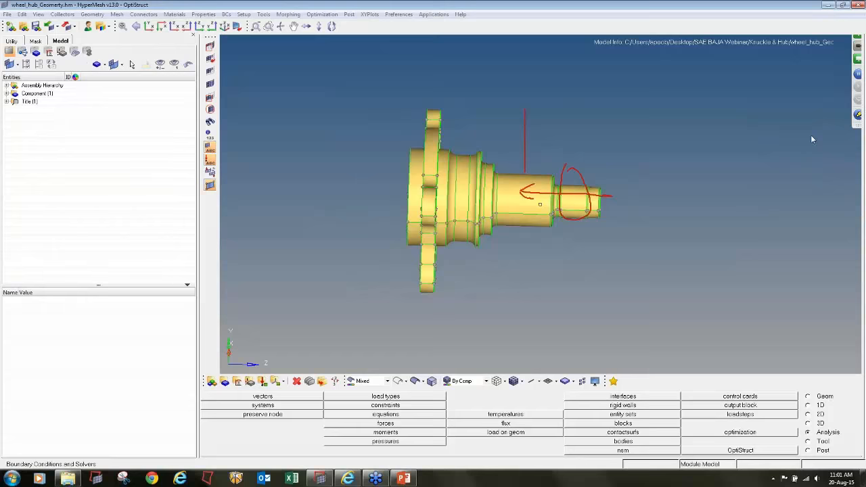
{"action": "mouse_move", "coordinate": [528, 304]}
{"action": "left_mouse_down"}
{"action": "mouse_move", "coordinate": [530, 227]}
{"action": "mouse_move", "coordinate": [542, 239]}
{"action": "left_mouse_up"}
{"action": "mouse_move", "coordinate": [528, 187]}
{"action": "left_mouse_down"}
{"action": "mouse_move", "coordinate": [522, 191]}
{"action": "mouse_move", "coordinate": [531, 199]}
{"action": "mouse_move", "coordinate": [538, 177]}
{"action": "mouse_move", "coordinate": [524, 191]}
{"action": "mouse_move", "coordinate": [535, 180]}
{"action": "mouse_move", "coordinate": [538, 197]}
{"action": "mouse_move", "coordinate": [535, 180]}
{"action": "left_mouse_up"}
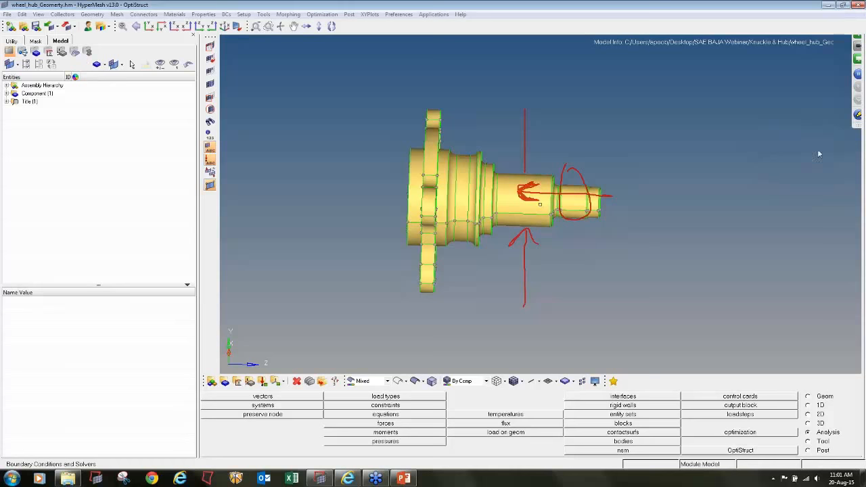
{"action": "left_click", "coordinate": [813, 173]}
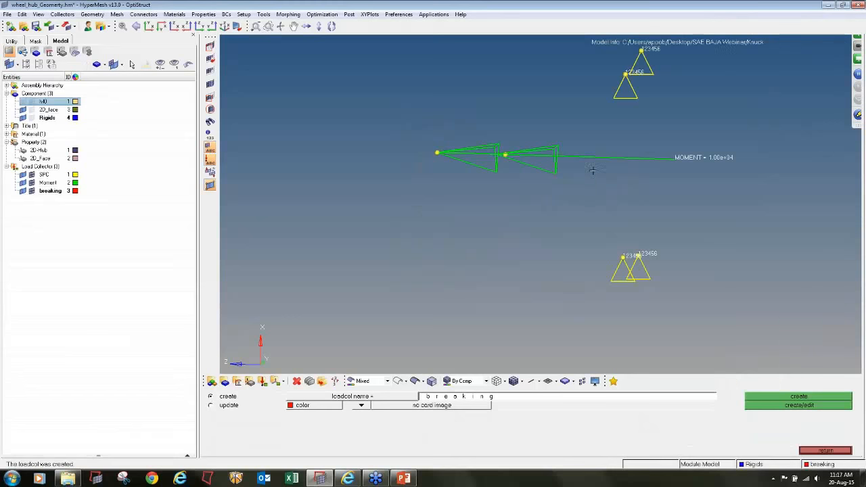
- Apply a force of magnitude 12000 along the y-axis at the node carrying the moment, in the breaking load collector
{"action": "left_click_drag", "start_coordinate": [603, 176], "coordinate": [575, 188], "text": "ctrl"}
{"action": "left_click_drag", "start_coordinate": [530, 202], "coordinate": [533, 208], "text": "ctrl"}
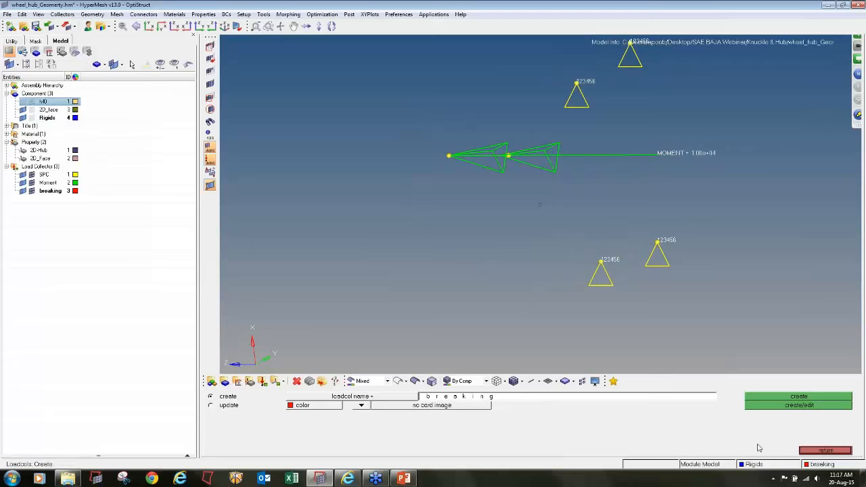
{"action": "left_click", "coordinate": [812, 450]}
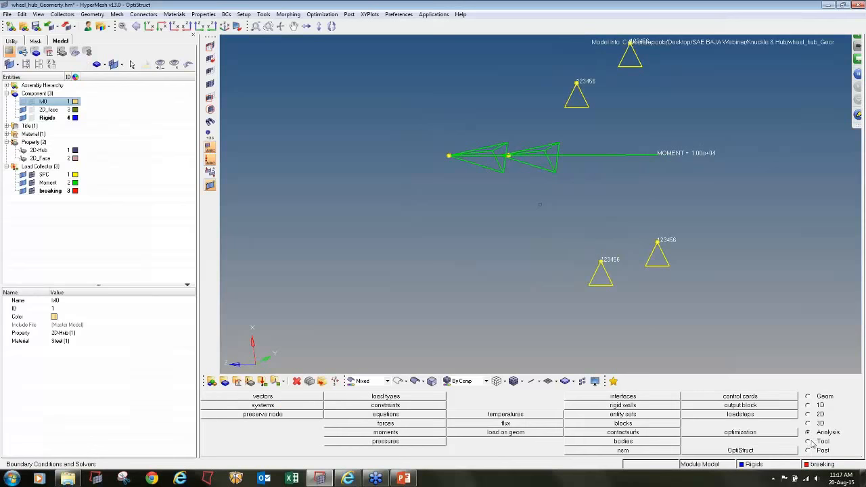
{"action": "left_click", "coordinate": [417, 421]}
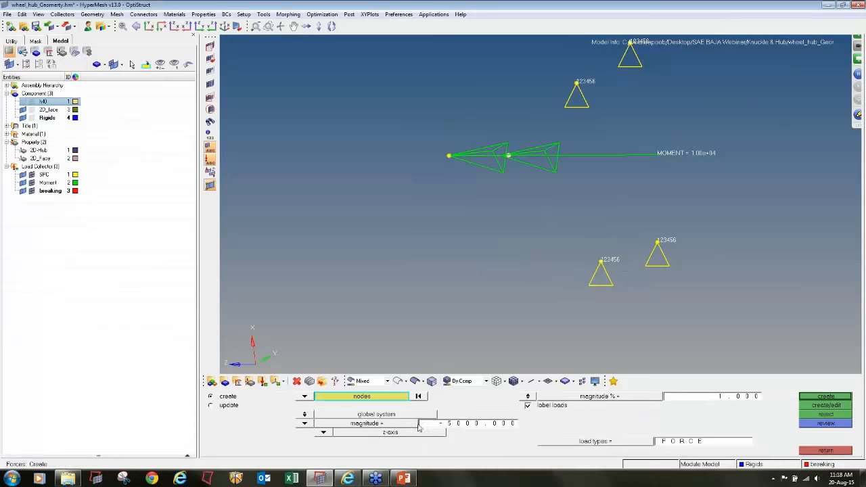
{"action": "left_click", "coordinate": [466, 425]}
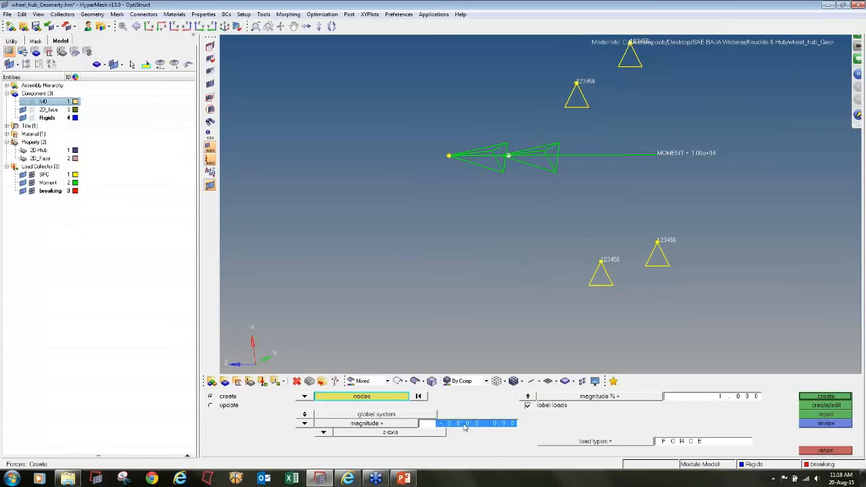
{"action": "key", "text": "BackSpace"}
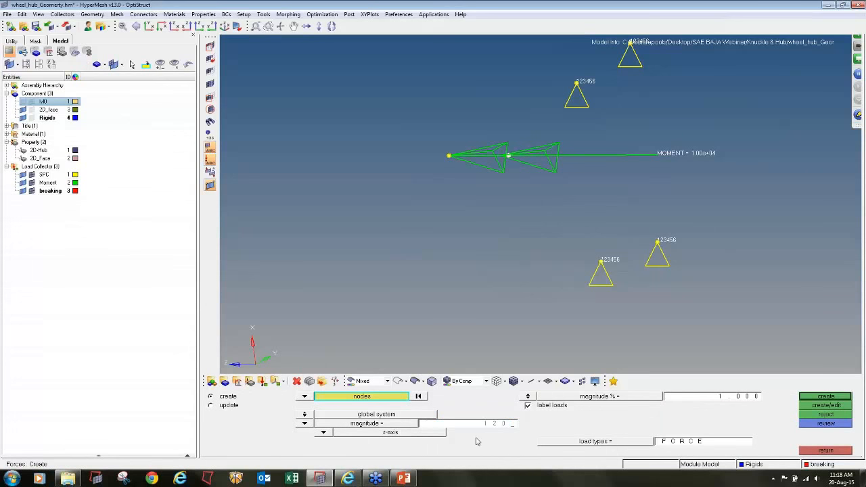
{"action": "left_click", "coordinate": [324, 432]}
{"action": "left_click", "coordinate": [317, 425]}
{"action": "left_click", "coordinate": [322, 431]}
{"action": "left_click", "coordinate": [315, 414]}
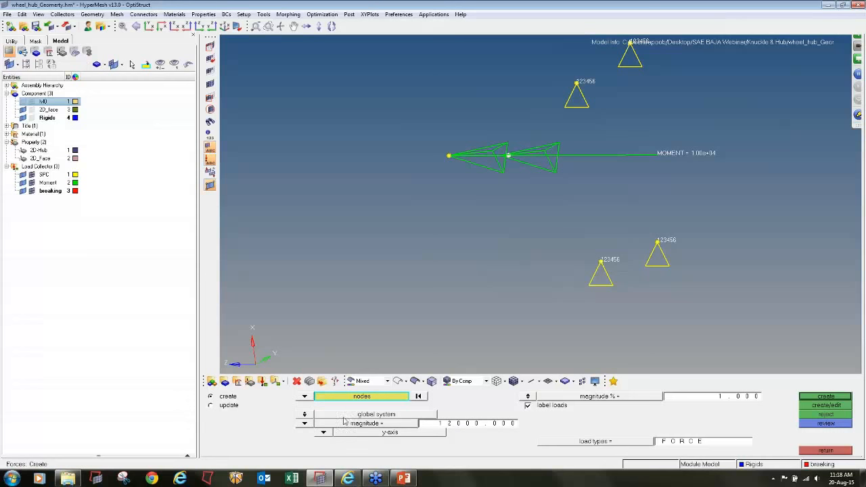
{"action": "left_click", "coordinate": [843, 399]}
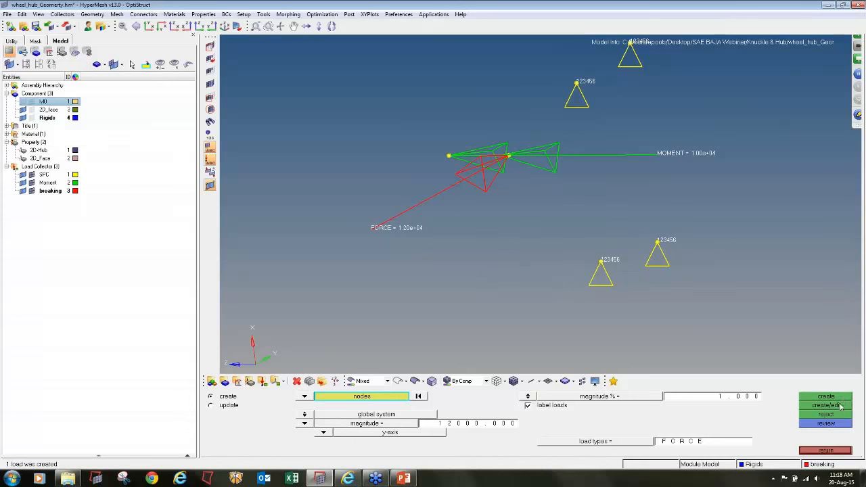
{"action": "left_click", "coordinate": [827, 451]}
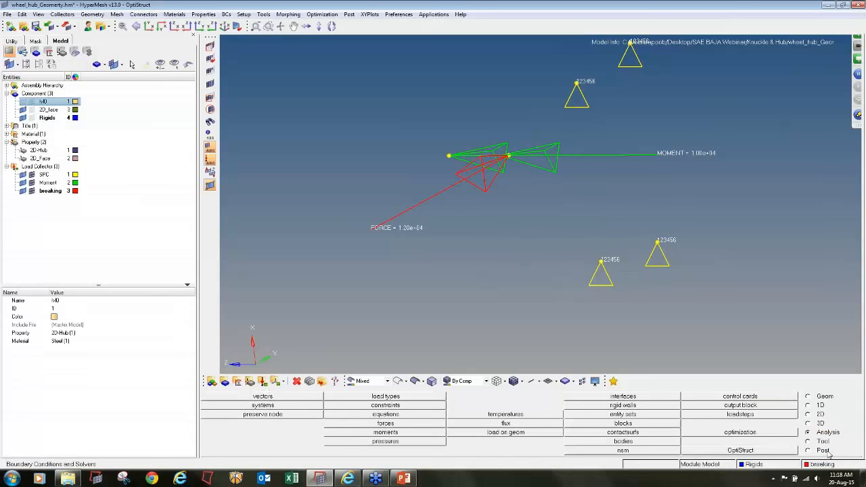
- Create a brown load collector named lateral with no card image
{"action": "left_click", "coordinate": [264, 383]}
{"action": "type", "text": "lateral"}
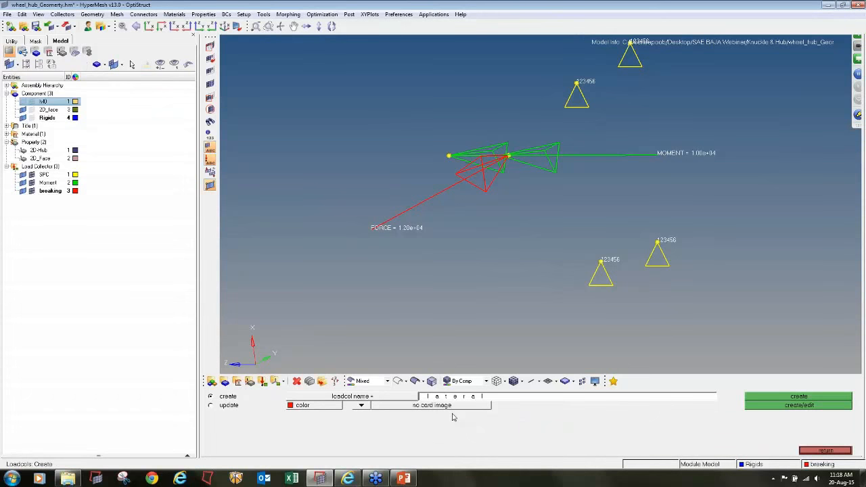
{"action": "left_click", "coordinate": [343, 408]}
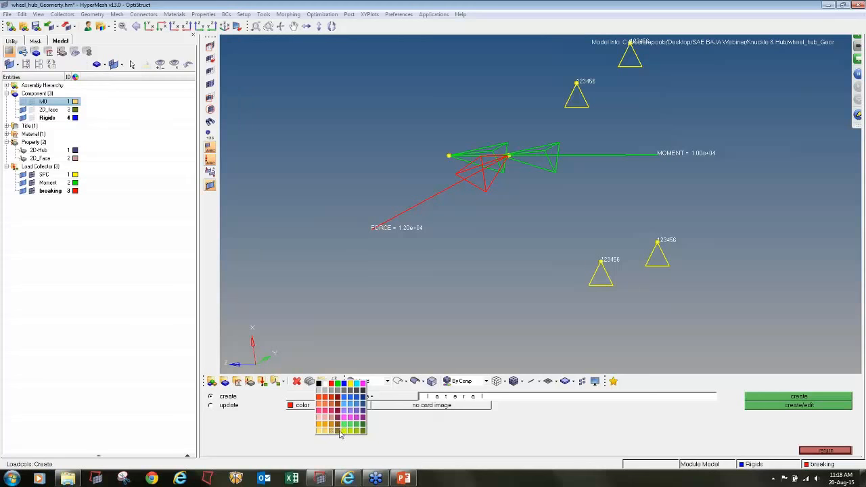
{"action": "left_click", "coordinate": [338, 432]}
{"action": "left_click", "coordinate": [799, 397]}
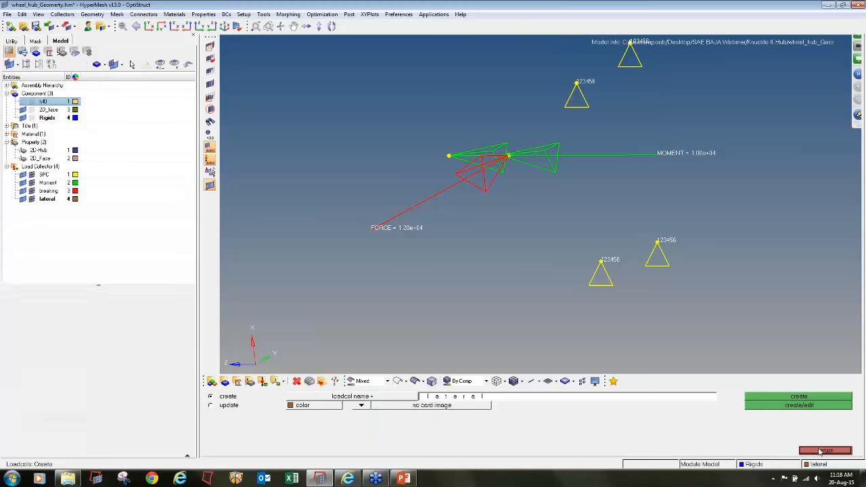
{"action": "left_click", "coordinate": [821, 450]}
- Try a force of magnitude 12000 along the z-axis at the same node in the lateral collector, and reject it
{"action": "left_click", "coordinate": [390, 424]}
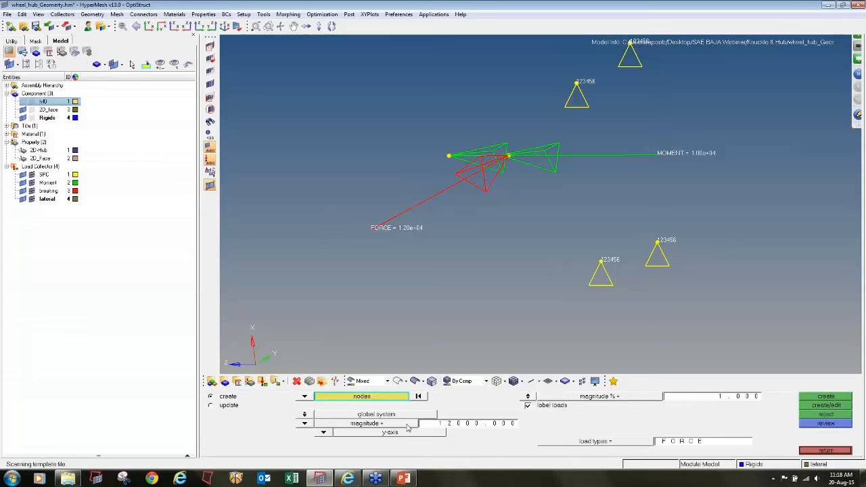
{"action": "left_click", "coordinate": [323, 433]}
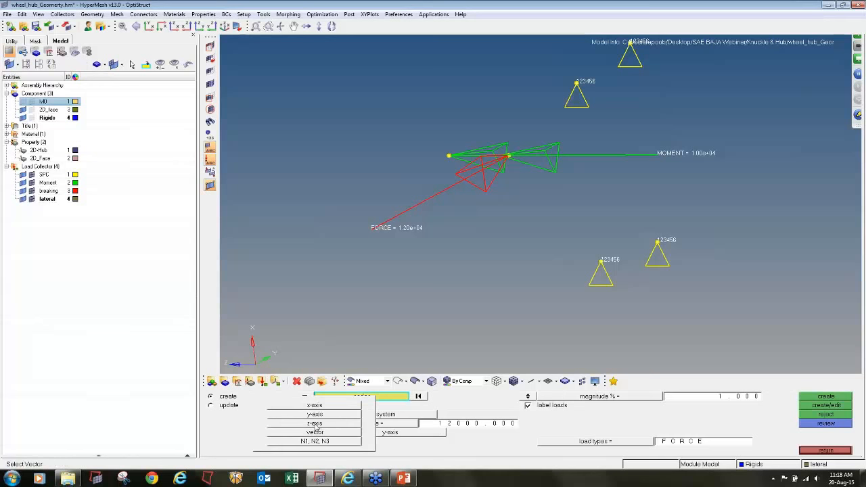
{"action": "left_click", "coordinate": [315, 423]}
{"action": "left_click", "coordinate": [448, 424]}
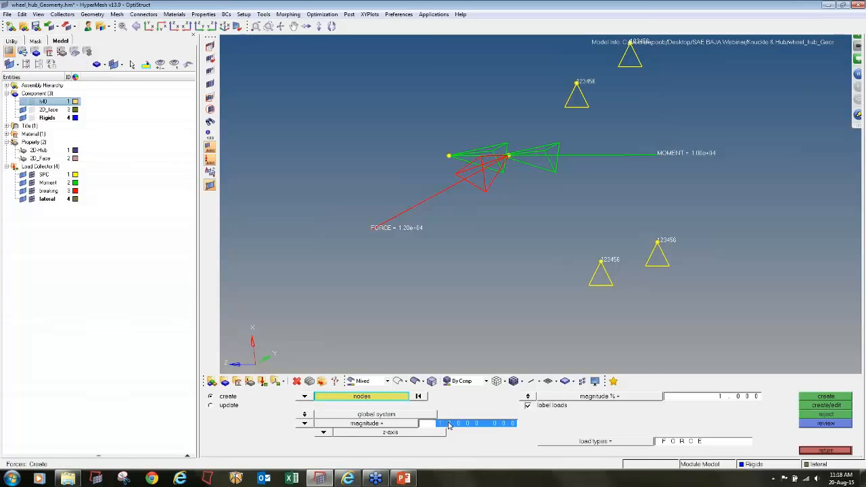
{"action": "left_click", "coordinate": [511, 163]}
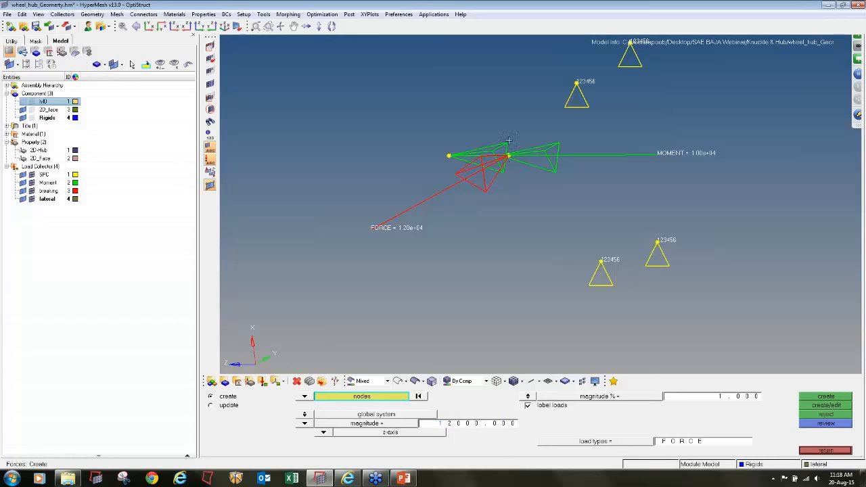
{"action": "left_click", "coordinate": [802, 398]}
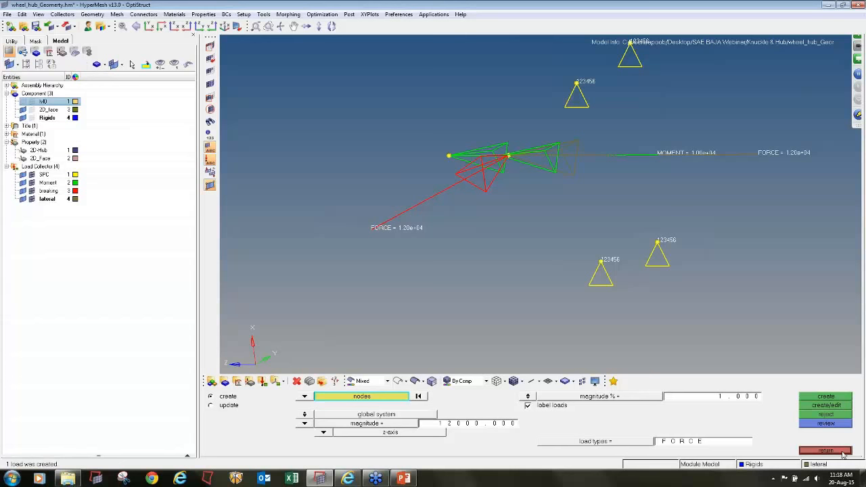
{"action": "left_click", "coordinate": [828, 415]}
- Apply the lateral force with magnitude -12000 along the z-axis at the same node
{"action": "left_click", "coordinate": [467, 425]}
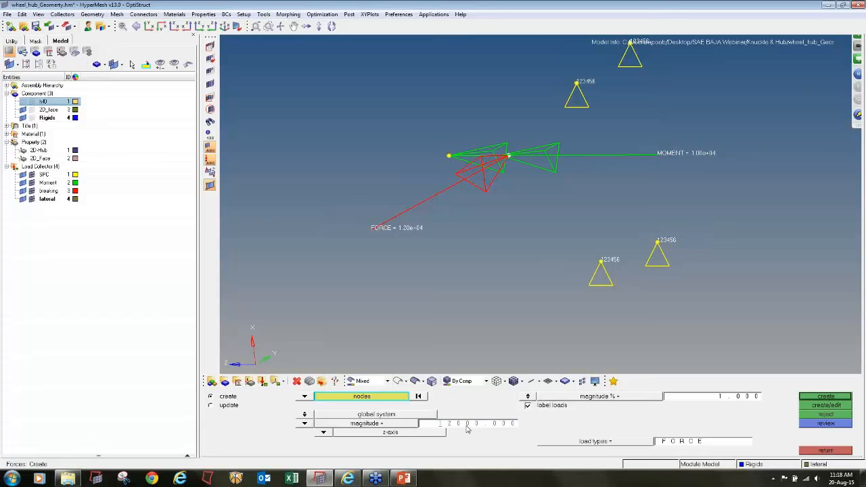
{"action": "left_click", "coordinate": [818, 397]}
{"action": "left_click", "coordinate": [826, 452]}
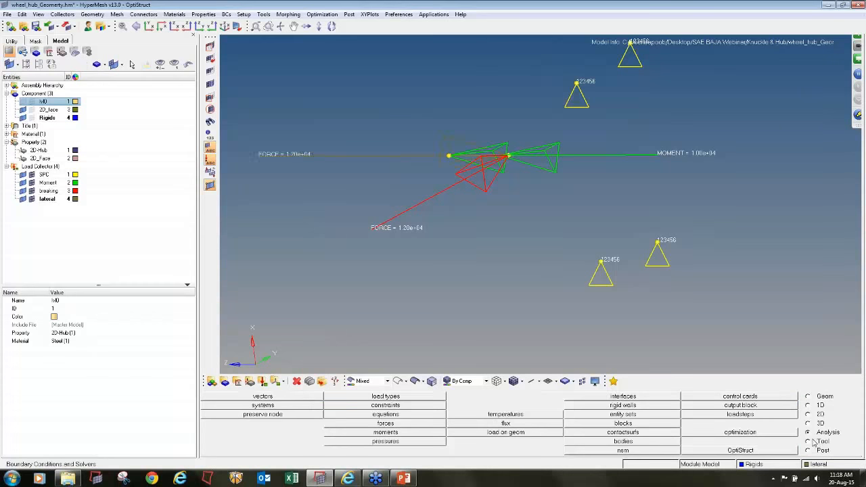
- Create a red load collector named all_combined with the load-combination card image and open its LOAD card for editing
{"action": "scroll", "coordinate": [418, 102], "scroll_direction": "down", "scroll_amount": 5, "text": "ctrl"}
{"action": "mouse_move", "coordinate": [389, 197]}
{"action": "left_mouse_down", "text": "ctrl"}
{"action": "mouse_move", "coordinate": [400, 170]}
{"action": "mouse_move", "coordinate": [417, 237]}
{"action": "left_mouse_up", "text": "ctrl"}
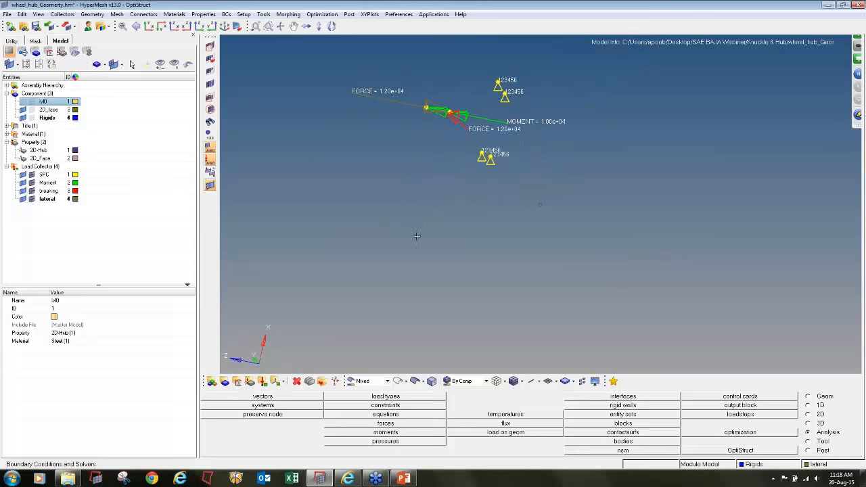
{"action": "left_click", "coordinate": [263, 381]}
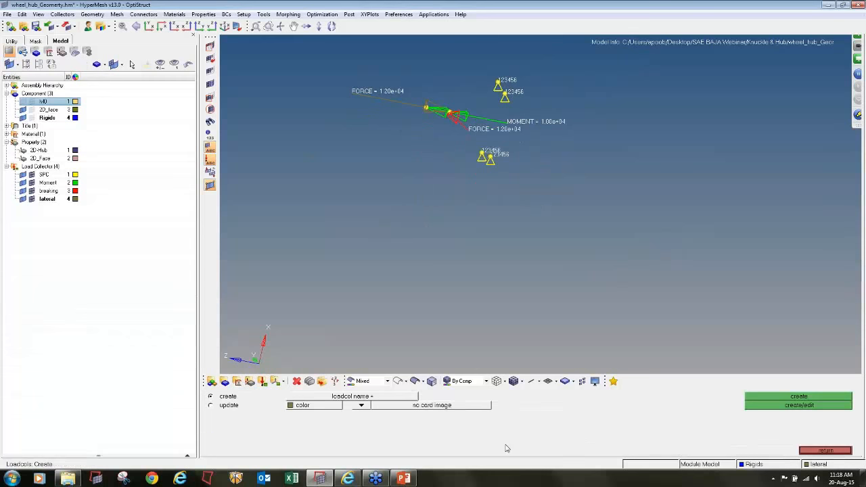
{"action": "type", "text": "all_co"}
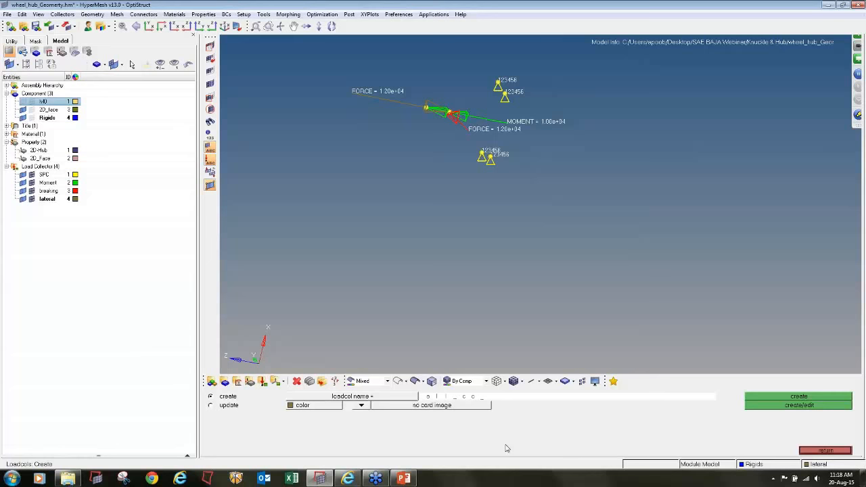
{"action": "type", "text": "mbined"}
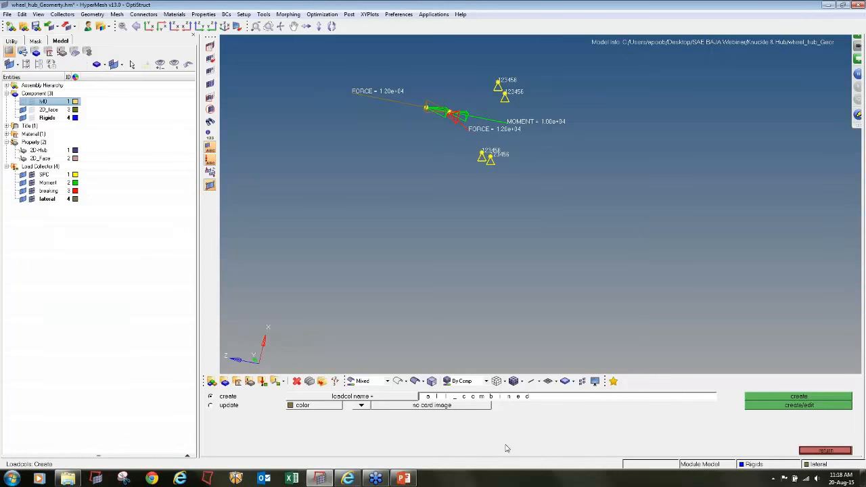
{"action": "left_click", "coordinate": [309, 407]}
{"action": "left_click", "coordinate": [302, 393]}
{"action": "left_click", "coordinate": [363, 406]}
{"action": "left_click", "coordinate": [360, 407]}
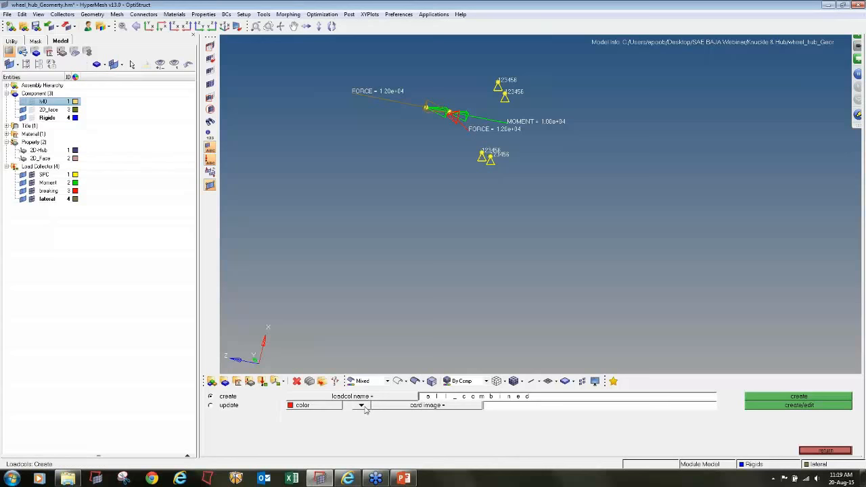
{"action": "left_click", "coordinate": [467, 406]}
{"action": "left_click", "coordinate": [363, 438]}
{"action": "left_click", "coordinate": [783, 405]}
- Set the LOAD card to 3 load sets and give S1(1), S1(2) and S1(3) a scale factor of 1
{"action": "left_click", "coordinate": [363, 414]}
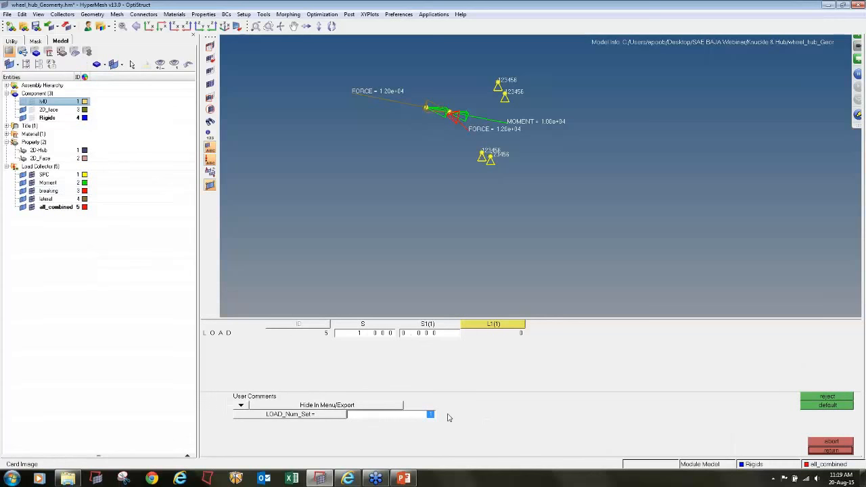
{"action": "key", "text": "Return"}
{"action": "left_click", "coordinate": [429, 335]}
{"action": "type", "text": "1"}
{"action": "left_click", "coordinate": [555, 334]}
{"action": "type", "text": "1"}
{"action": "left_click", "coordinate": [690, 333]}
{"action": "type", "text": "1"}
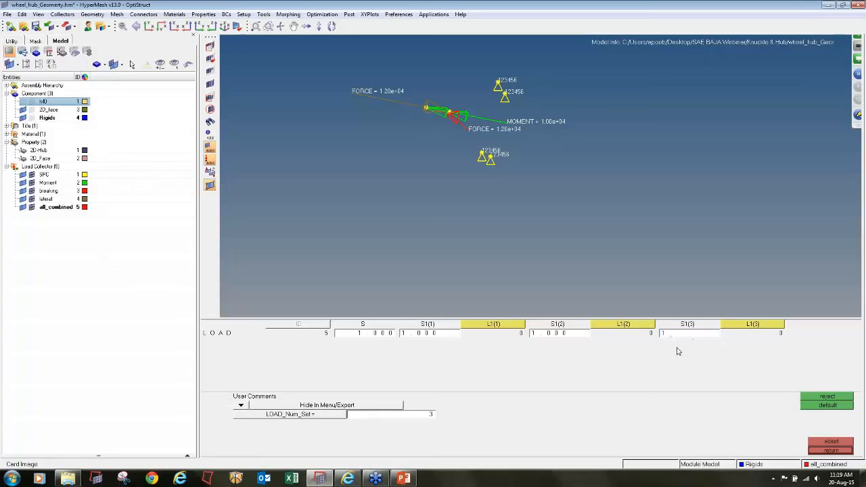
- Assign the Moment, breaking and lateral collectors to L1(1), L1(2) and L1(3) of the LOAD card and close the card
{"action": "left_click", "coordinate": [478, 331]}
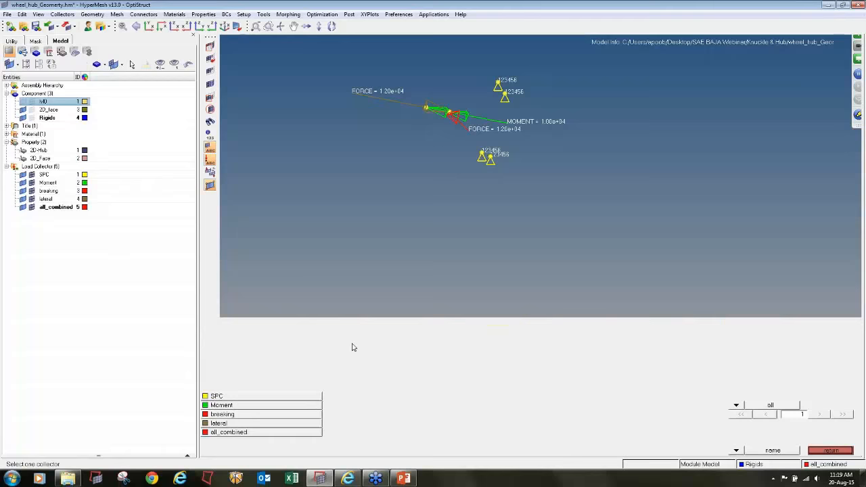
{"action": "left_click", "coordinate": [277, 407]}
{"action": "left_click", "coordinate": [621, 327]}
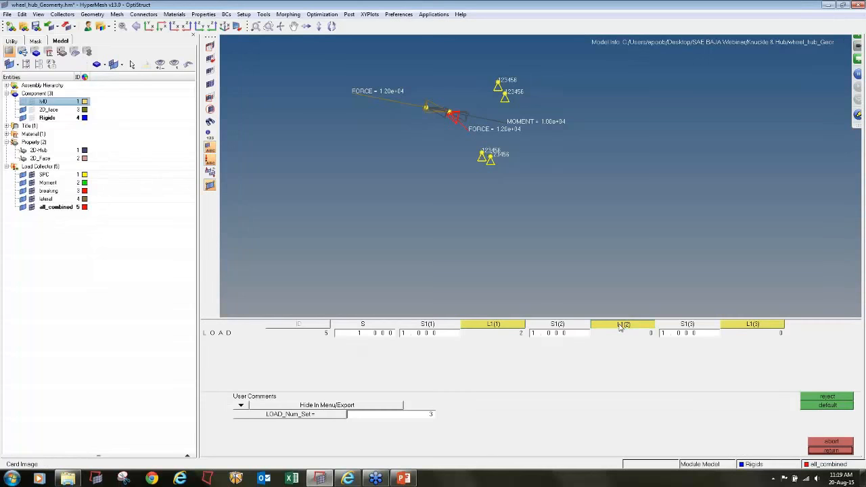
{"action": "left_click", "coordinate": [278, 417]}
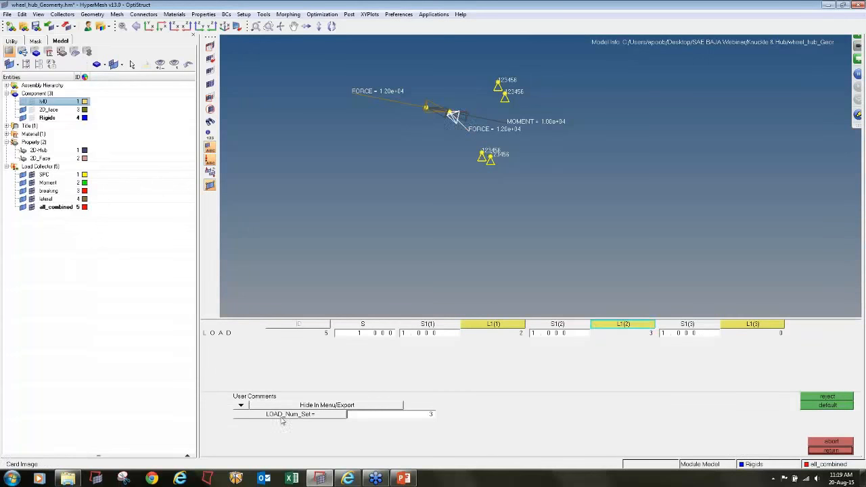
{"action": "left_click", "coordinate": [751, 329]}
{"action": "left_click", "coordinate": [261, 428]}
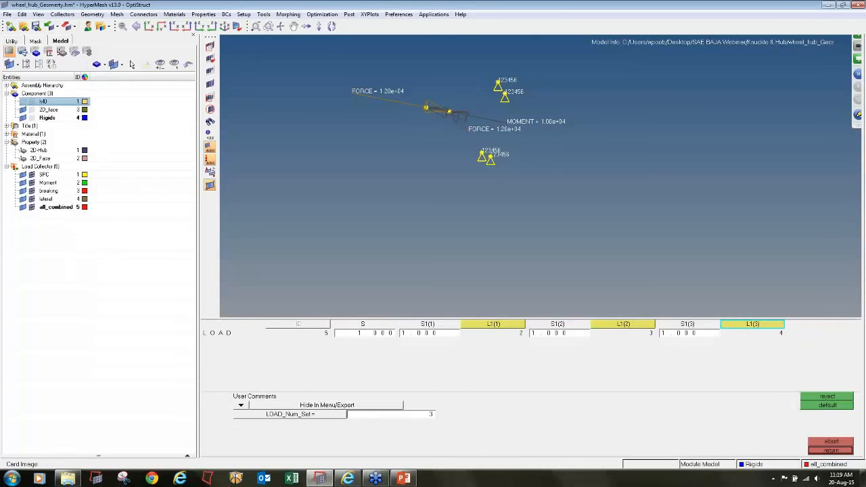
{"action": "left_click", "coordinate": [831, 450]}
- Create a linear static load step named all_combined with SPC as the constraint and all_combined as the load
{"action": "left_click", "coordinate": [745, 414]}
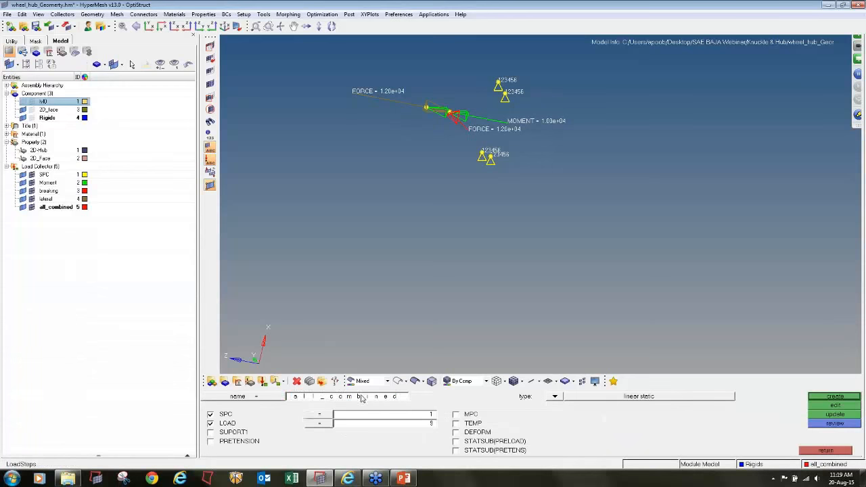
{"action": "left_click", "coordinate": [361, 398]}
{"action": "left_click", "coordinate": [303, 423]}
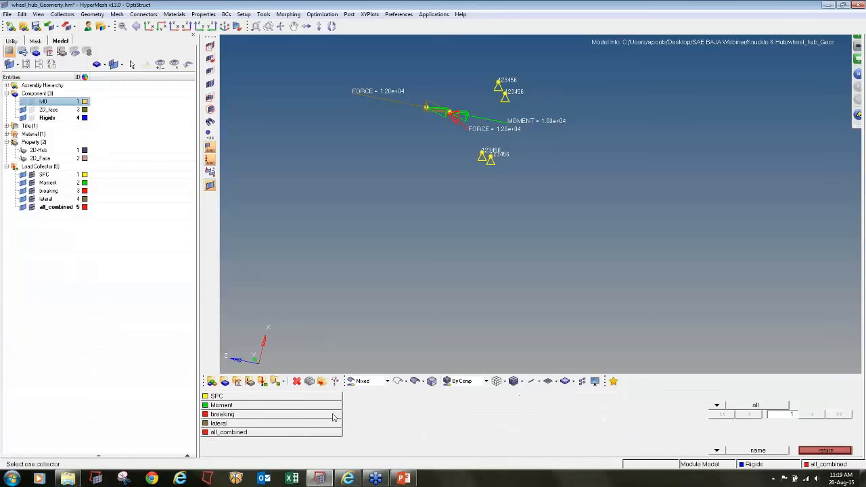
{"action": "left_click", "coordinate": [293, 401]}
{"action": "left_click", "coordinate": [302, 427]}
{"action": "left_click", "coordinate": [293, 434]}
{"action": "left_click", "coordinate": [826, 398]}
{"action": "left_click", "coordinate": [825, 450]}
- Save the model as wheel_hub_Geomerty.hm in a new folder named Hub inside Knuckle & Hub
{"action": "left_click", "coordinate": [7, 14]}
{"action": "left_click", "coordinate": [20, 63]}
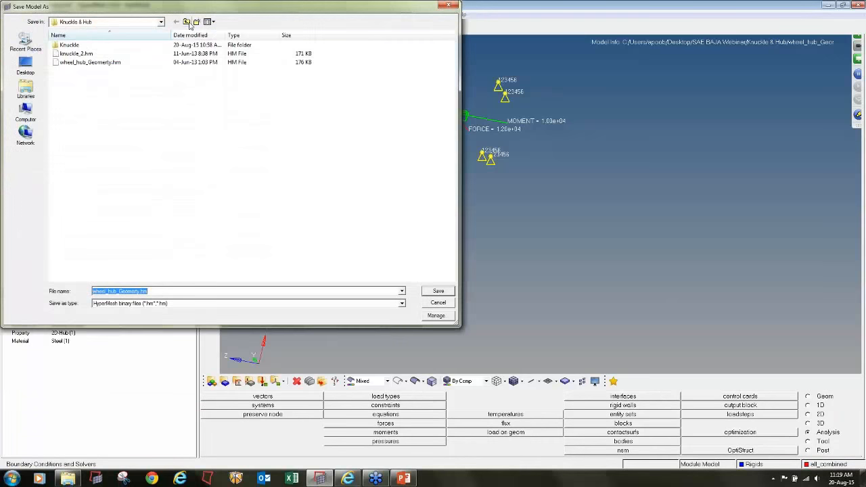
{"action": "left_click", "coordinate": [196, 22]}
{"action": "type", "text": "Hub"}
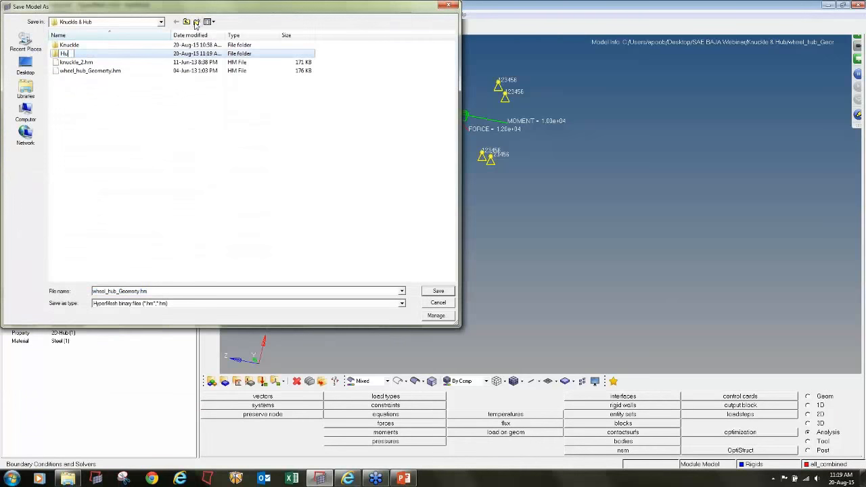
{"action": "key", "text": "Return"}
{"action": "key", "text": "Return"}
{"action": "left_click", "coordinate": [433, 291]}
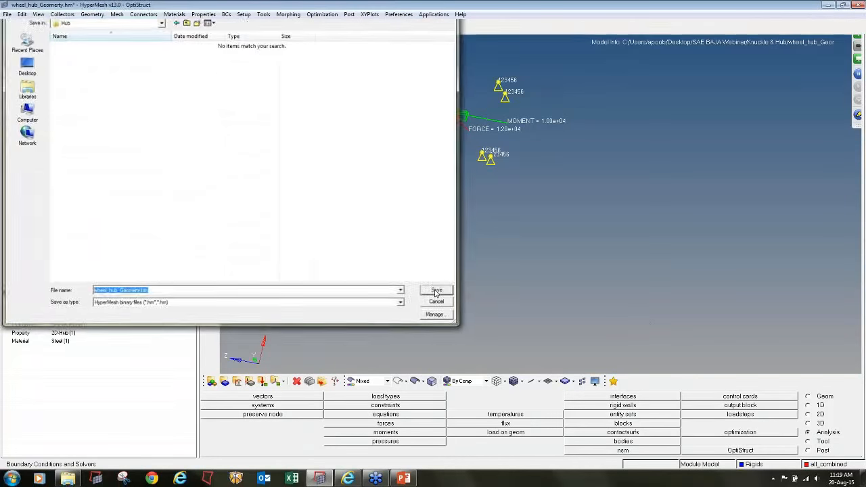
- Run the OptiStruct analysis of the wheel hub, load the results in HyperView and close the solver window
{"action": "left_click", "coordinate": [760, 452]}
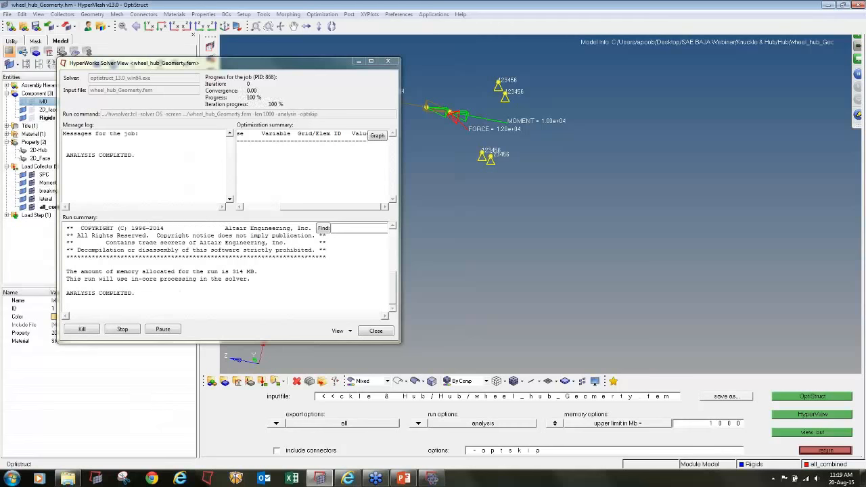
{"action": "left_click", "coordinate": [375, 331]}
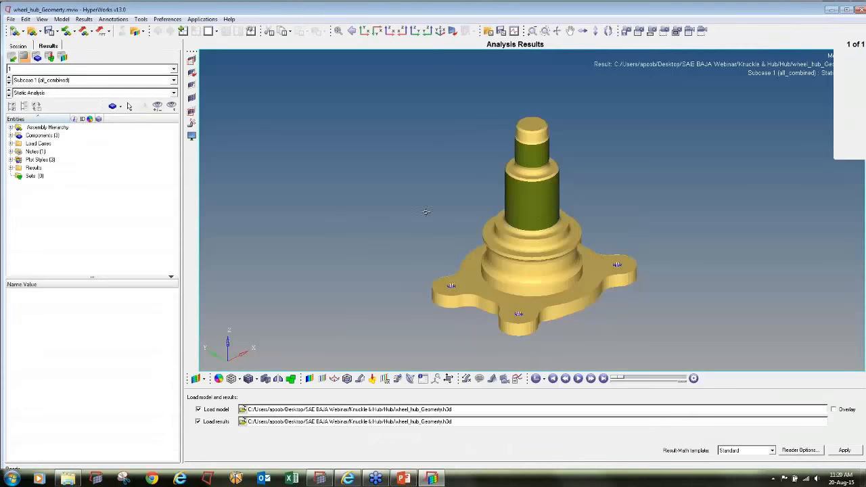
- Hide the 2D_face and Rigids components in the results model, leaving only the solid hub component displayed
{"action": "left_click", "coordinate": [10, 135]}
{"action": "left_click", "coordinate": [28, 151]}
{"action": "left_click", "coordinate": [27, 152]}
{"action": "left_click", "coordinate": [28, 143]}
{"action": "left_click", "coordinate": [28, 160]}
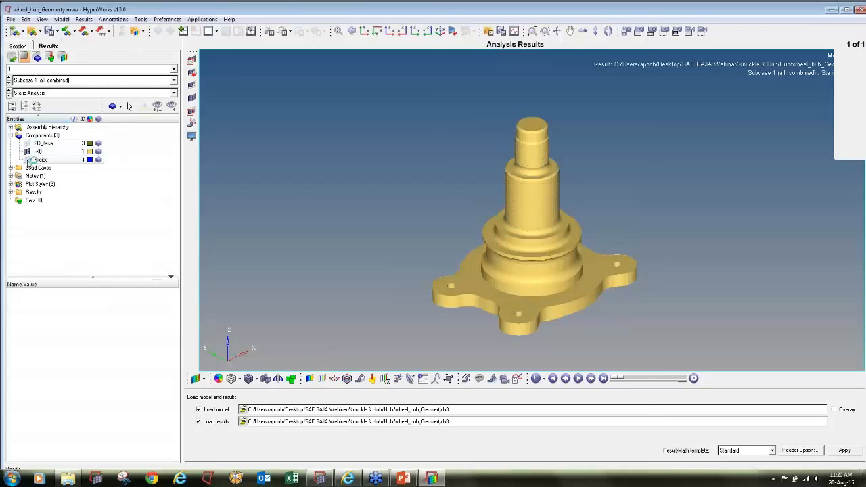
- Contour the hub with displacement magnitude and animate the deformation
{"action": "left_click_drag", "start_coordinate": [504, 176], "coordinate": [616, 254], "text": "ctrl"}
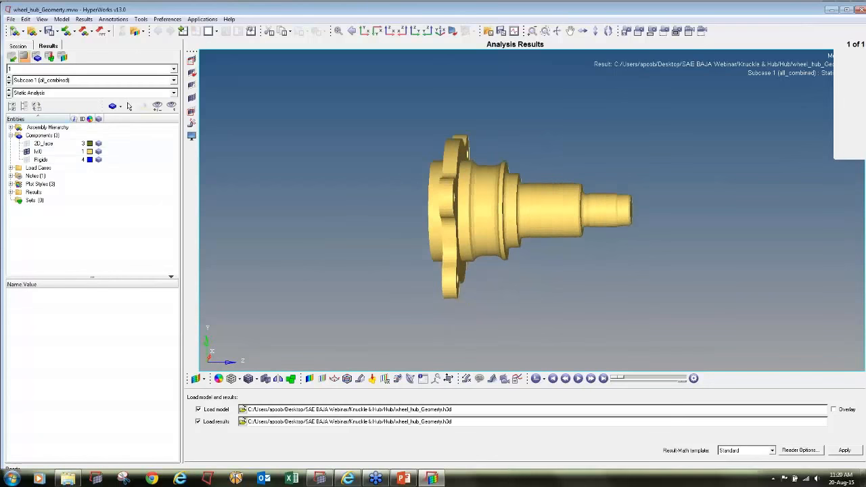
{"action": "left_click", "coordinate": [309, 379]}
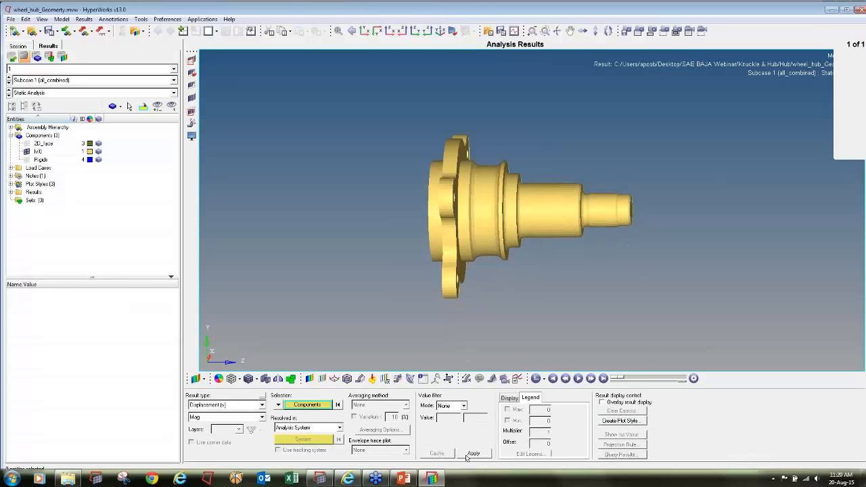
{"action": "left_click", "coordinate": [480, 456]}
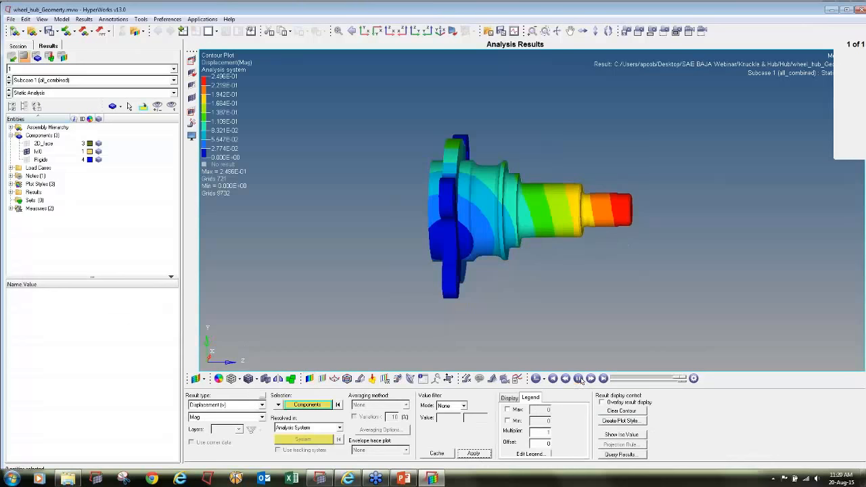
{"action": "left_click", "coordinate": [578, 379]}
{"action": "left_click_drag", "start_coordinate": [517, 245], "coordinate": [482, 273], "text": "ctrl"}
- Set the uniform scale factor of the deformed shape to 50
{"action": "left_click", "coordinate": [360, 380]}
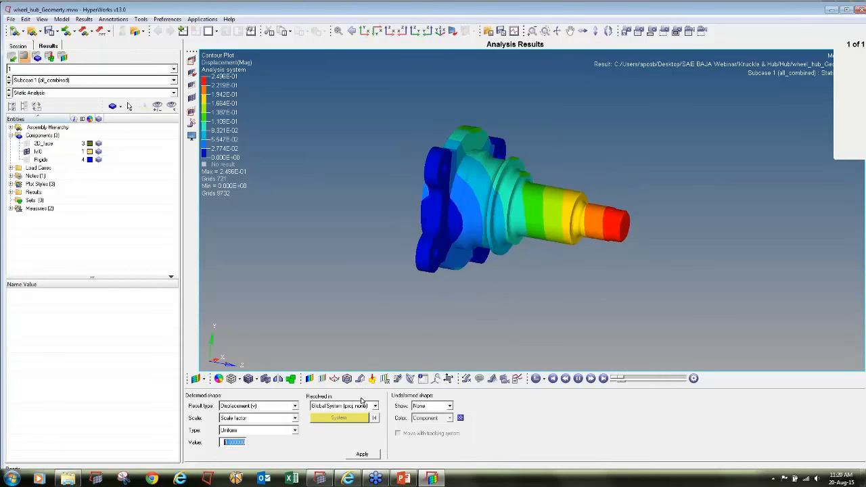
{"action": "type", "text": "10"}
{"action": "key", "text": "BackSpace"}
{"action": "key", "text": "BackSpace"}
{"action": "type", "text": "50"}
{"action": "left_click_drag", "start_coordinate": [666, 196], "coordinate": [502, 226], "text": "ctrl"}
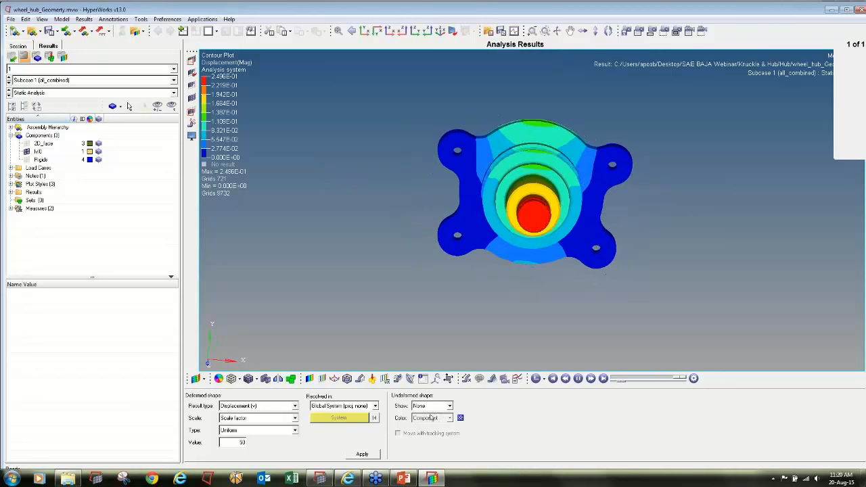
- Overlay the undeformed shape as a wireframe in the component color
{"action": "left_click", "coordinate": [432, 406]}
{"action": "left_click", "coordinate": [427, 421]}
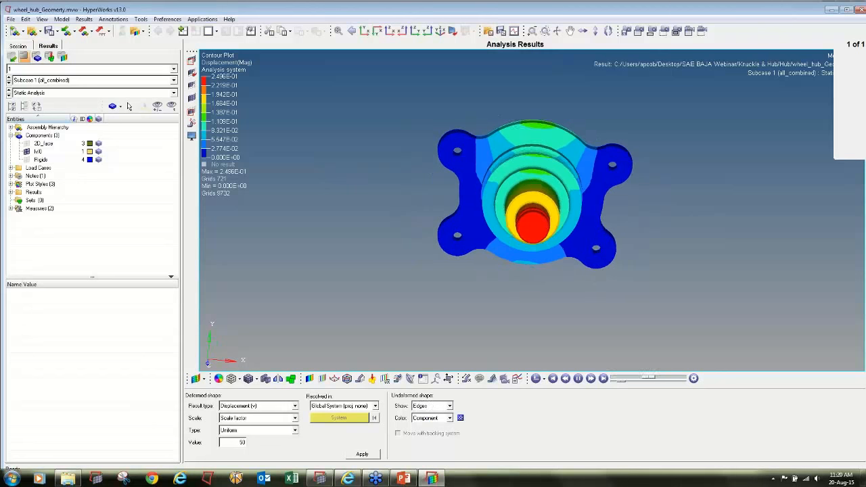
{"action": "left_click", "coordinate": [431, 406]}
{"action": "left_click", "coordinate": [425, 428]}
{"action": "left_click_drag", "start_coordinate": [704, 196], "coordinate": [775, 229], "text": "ctrl"}
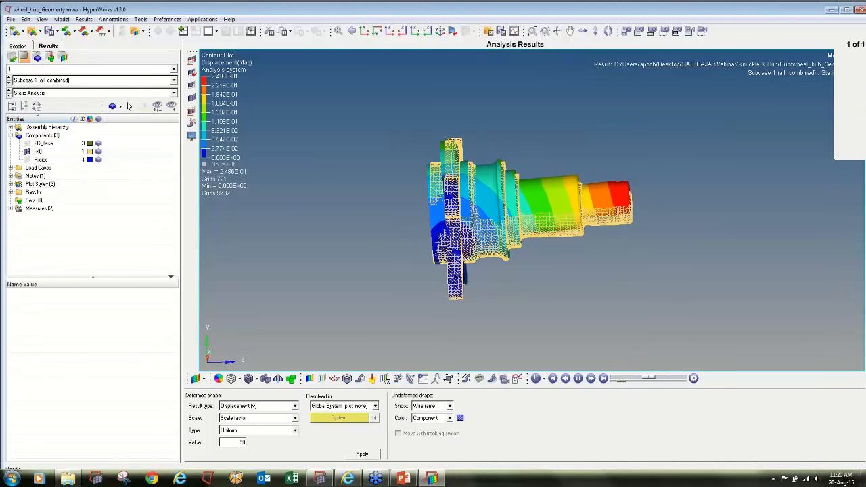
- Pause the animation and turn on the Static MinMax Result measure with only the maximum labelled
{"action": "left_click", "coordinate": [219, 378]}
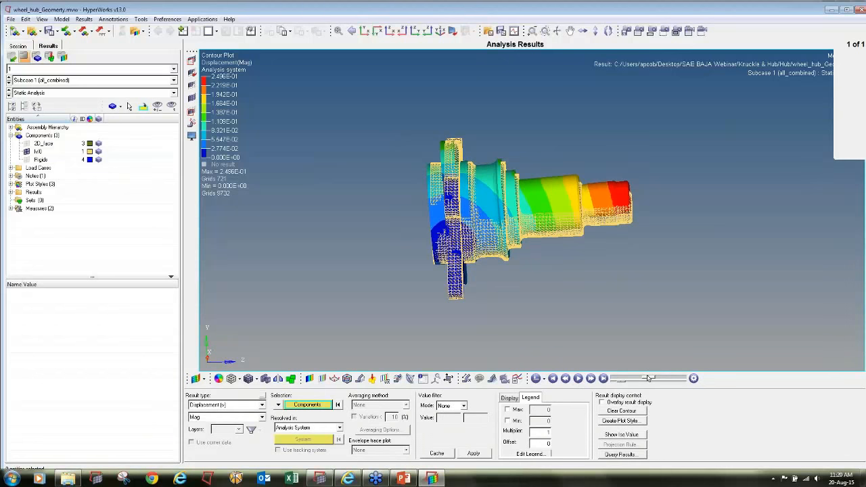
{"action": "left_click", "coordinate": [479, 378]}
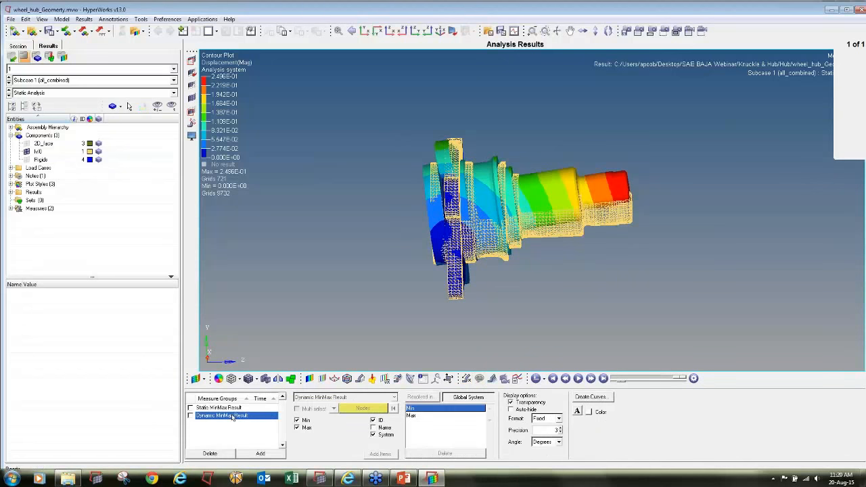
{"action": "left_click", "coordinate": [191, 409]}
{"action": "left_click", "coordinate": [298, 421]}
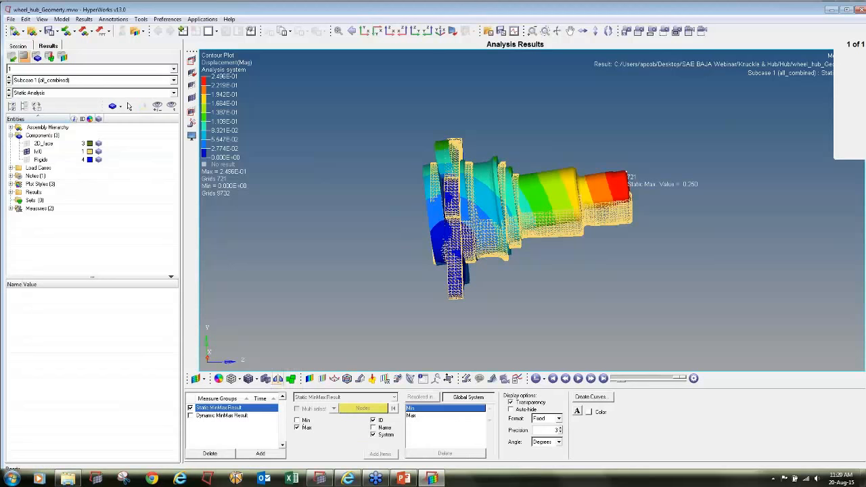
- Contour the hub with von Mises element stresses (2D & 3D) using simple averaging
{"action": "left_click", "coordinate": [309, 379]}
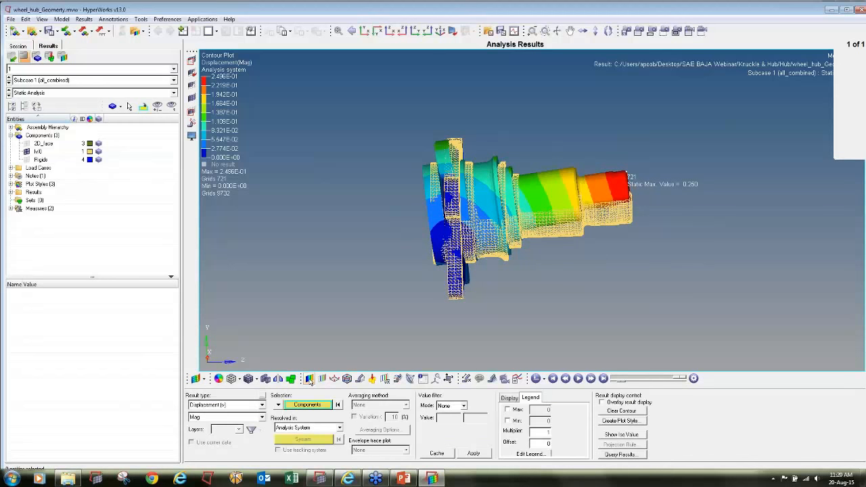
{"action": "left_click", "coordinate": [249, 405]}
{"action": "left_click", "coordinate": [230, 420]}
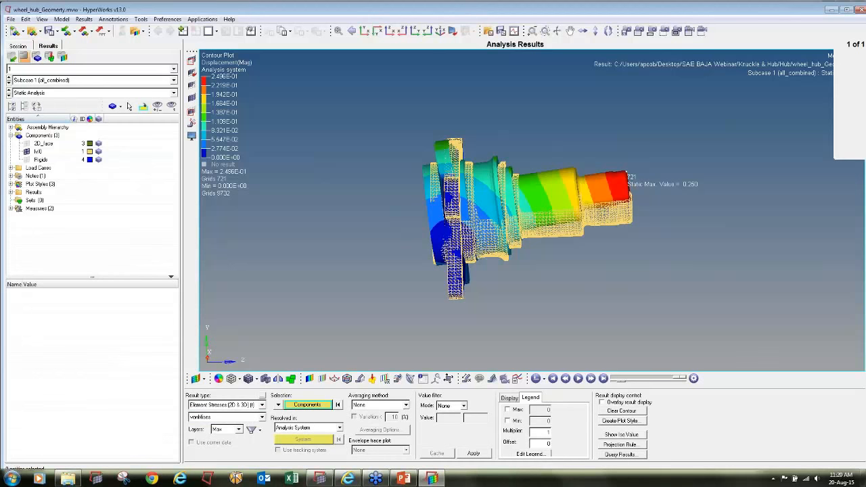
{"action": "left_click", "coordinate": [406, 404]}
{"action": "left_click", "coordinate": [361, 420]}
{"action": "left_click", "coordinate": [473, 452]}
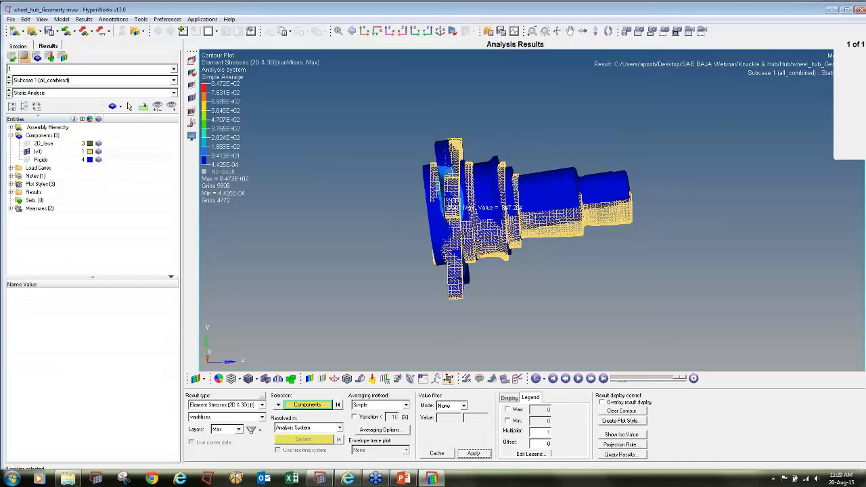
- Turn off the undeformed shape overlay and inspect the stress contour around the hub's flange lugs
{"action": "left_click_drag", "start_coordinate": [507, 207], "coordinate": [467, 318], "text": "ctrl"}
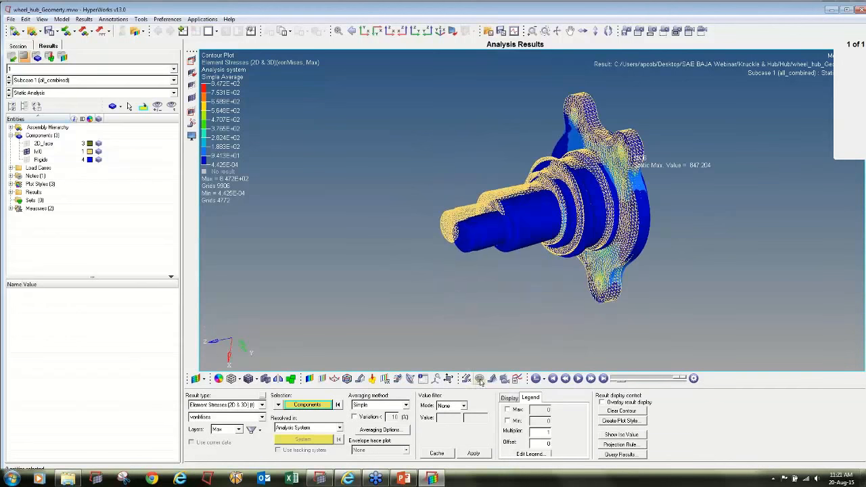
{"action": "left_click", "coordinate": [360, 378]}
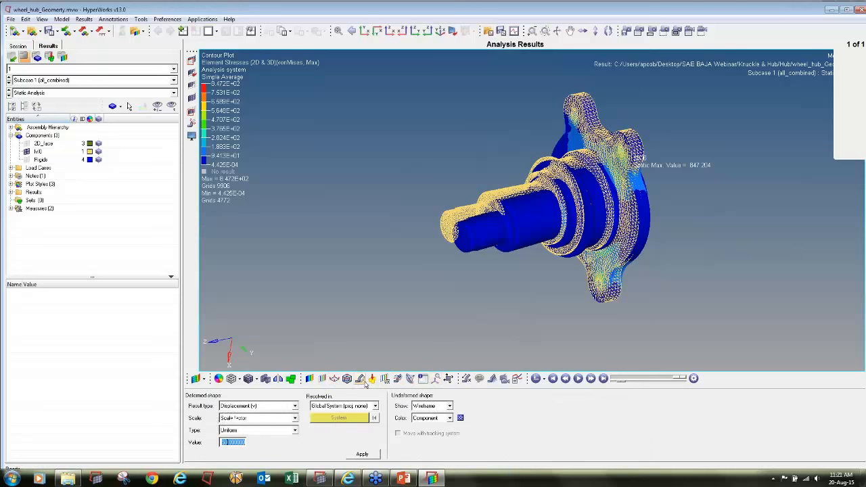
{"action": "left_click", "coordinate": [429, 407]}
{"action": "left_click", "coordinate": [427, 413]}
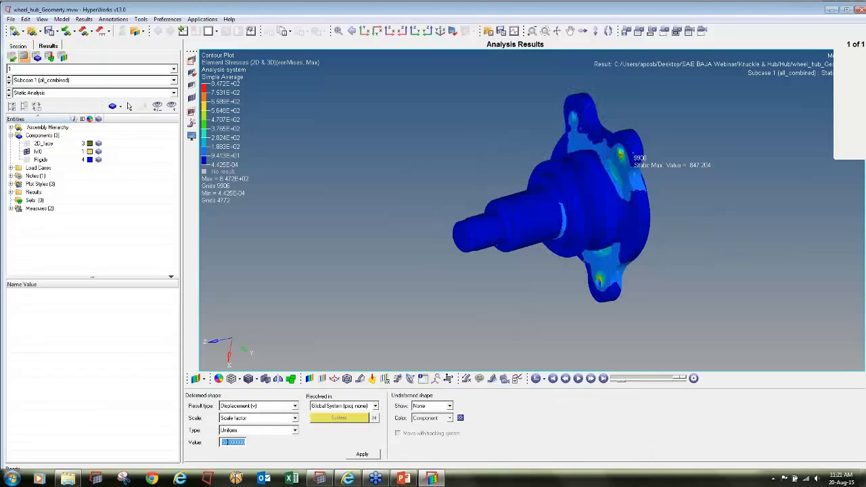
{"action": "left_click_drag", "start_coordinate": [535, 247], "coordinate": [704, 206], "text": "ctrl"}
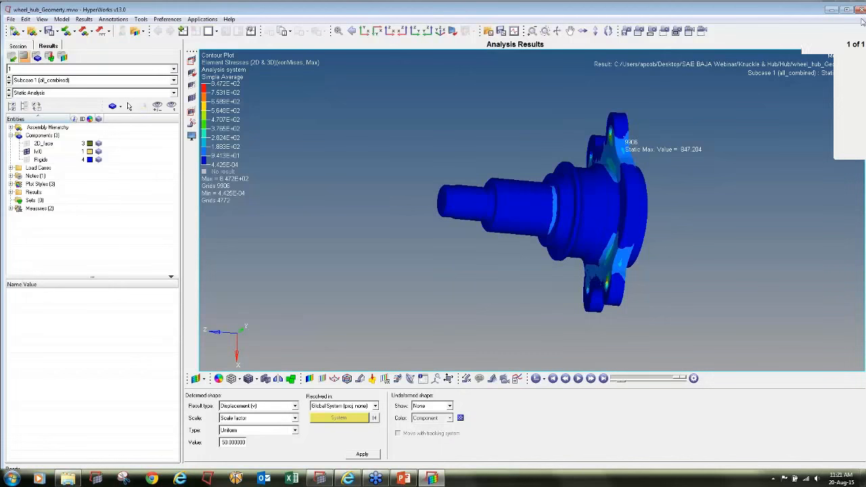
- Switch to the SAE BAJA online training presentation in PowerPoint
{"action": "left_click", "coordinate": [404, 479]}
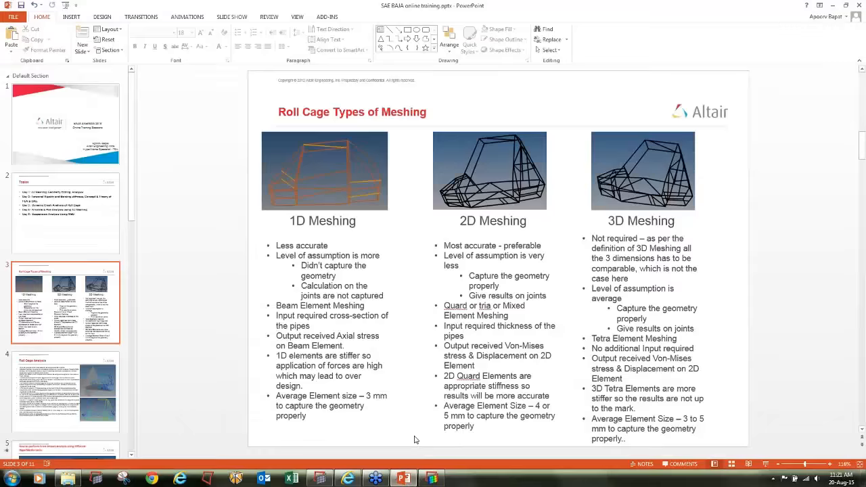